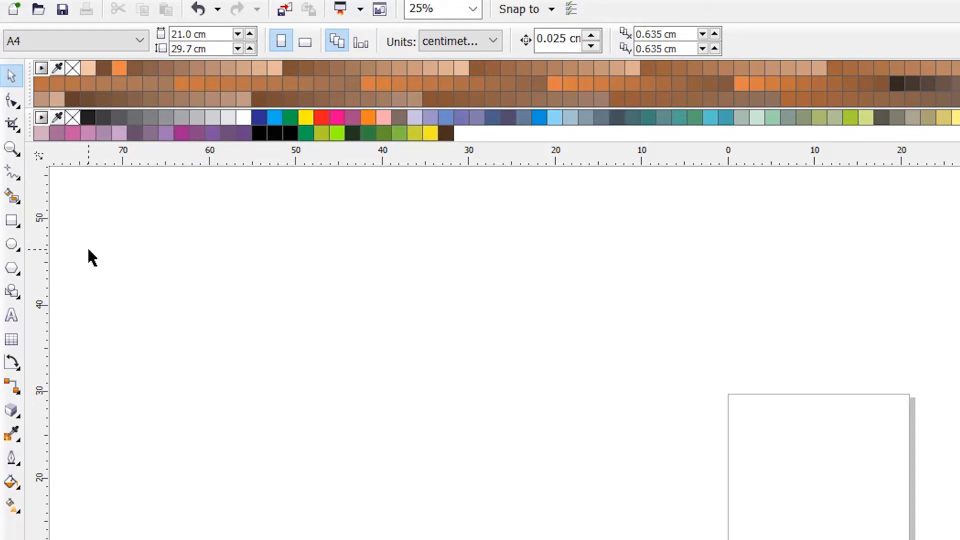
{"action": "left_click", "coordinate": [11, 199]}
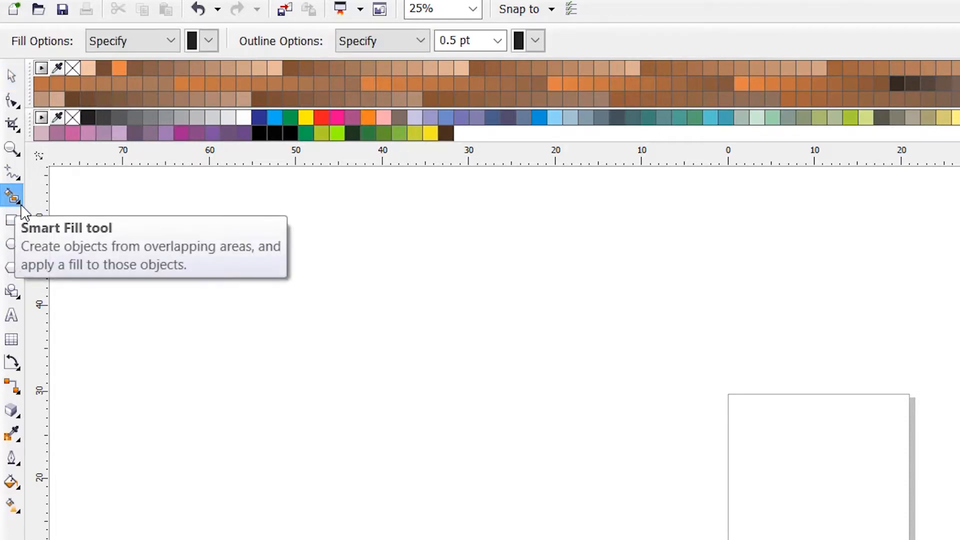
{"action": "left_click", "coordinate": [19, 204]}
{"action": "left_click", "coordinate": [17, 196]}
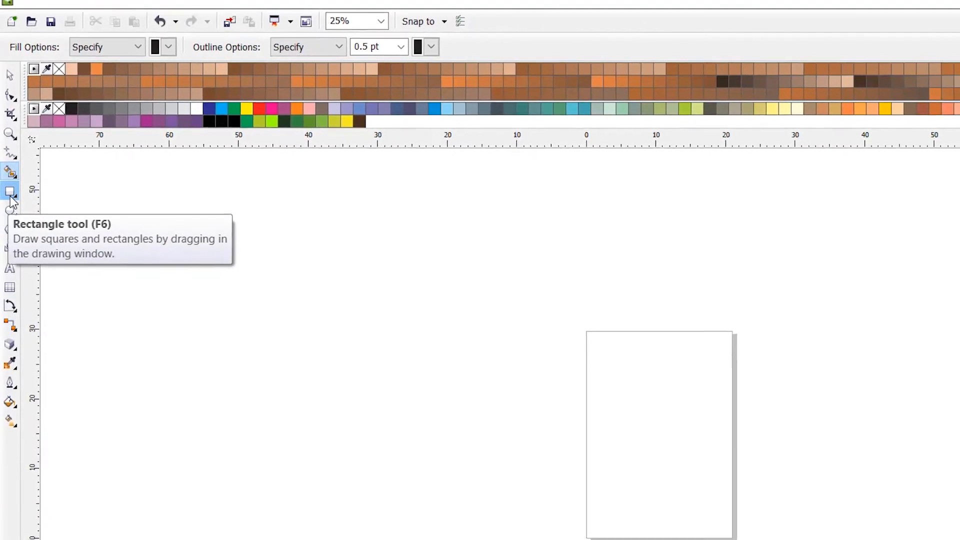
Step: Draw two overlapping rectangles across the upper part of the page, about 21.9 × 14.9 cm and 19.8 × 16.2 cm
{"action": "left_click", "coordinate": [10, 189]}
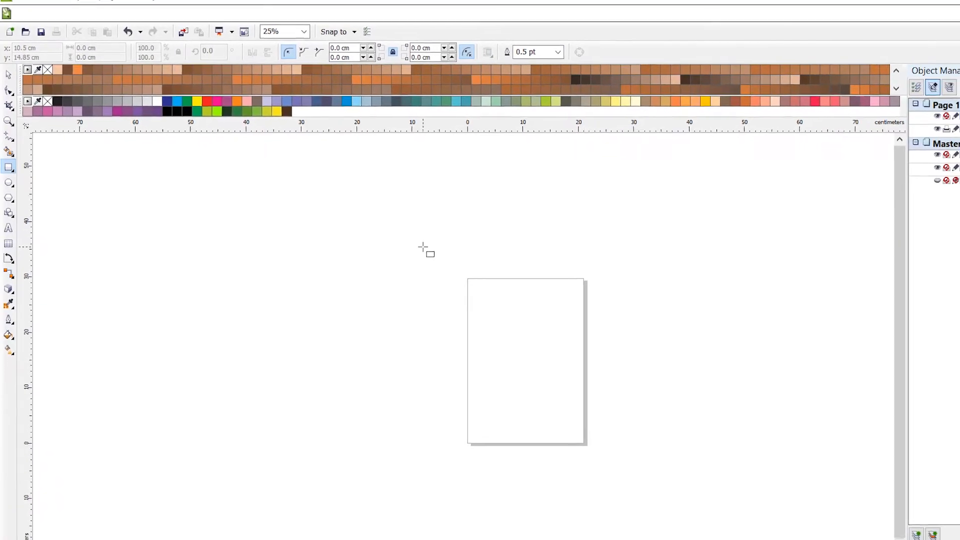
{"action": "left_click_drag", "start_coordinate": [408, 239], "coordinate": [521, 314]}
{"action": "left_click_drag", "start_coordinate": [460, 286], "coordinate": [461, 289]}
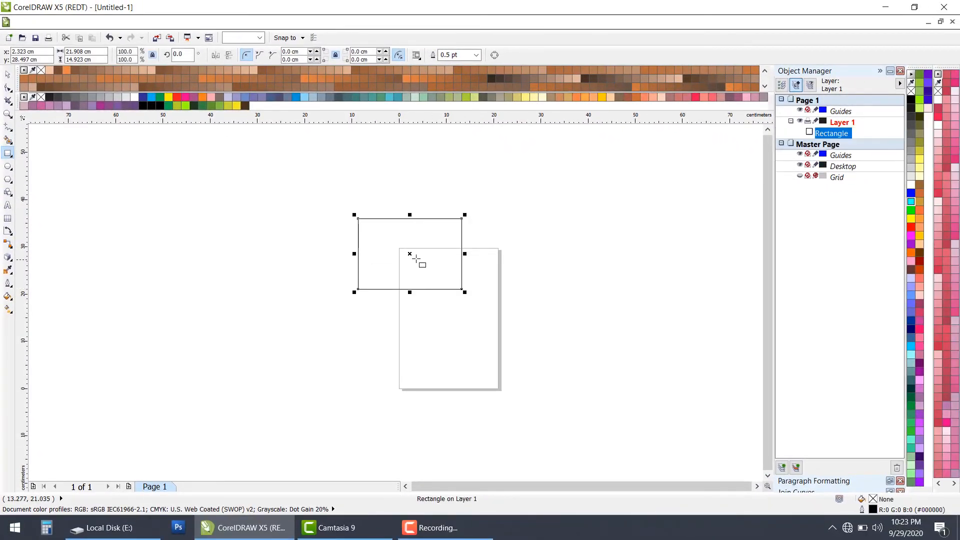
{"action": "left_click_drag", "start_coordinate": [397, 247], "coordinate": [490, 323]}
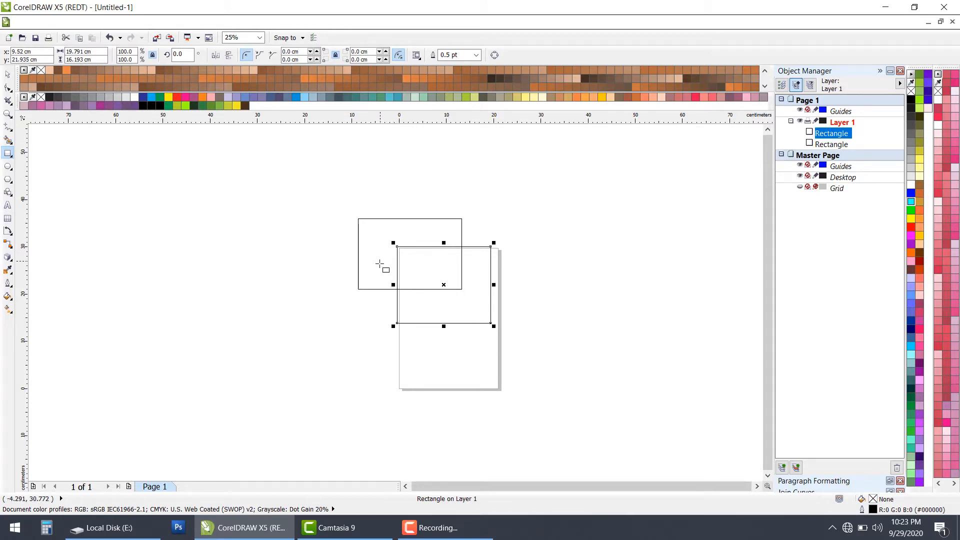
Step: Move both rectangles off the page into the empty area beside its right edge, keeping them overlapping
{"action": "left_click", "coordinate": [8, 74]}
{"action": "left_click", "coordinate": [206, 224]}
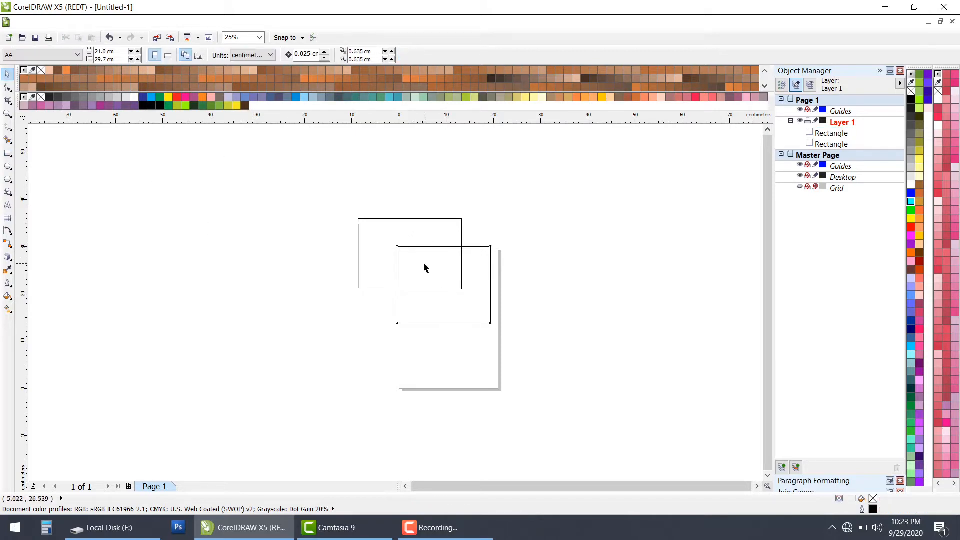
{"action": "left_click_drag", "start_coordinate": [424, 264], "coordinate": [417, 263]}
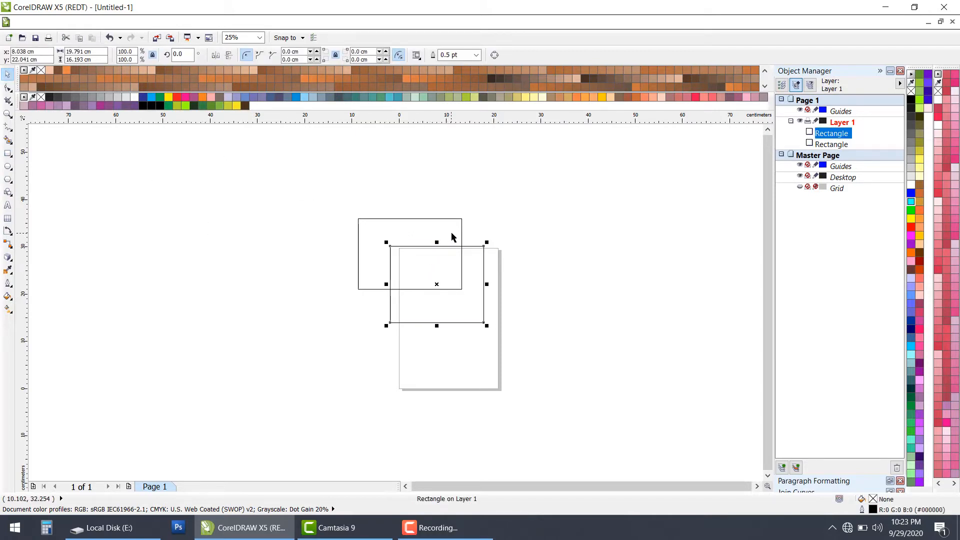
{"action": "left_click", "coordinate": [568, 279]}
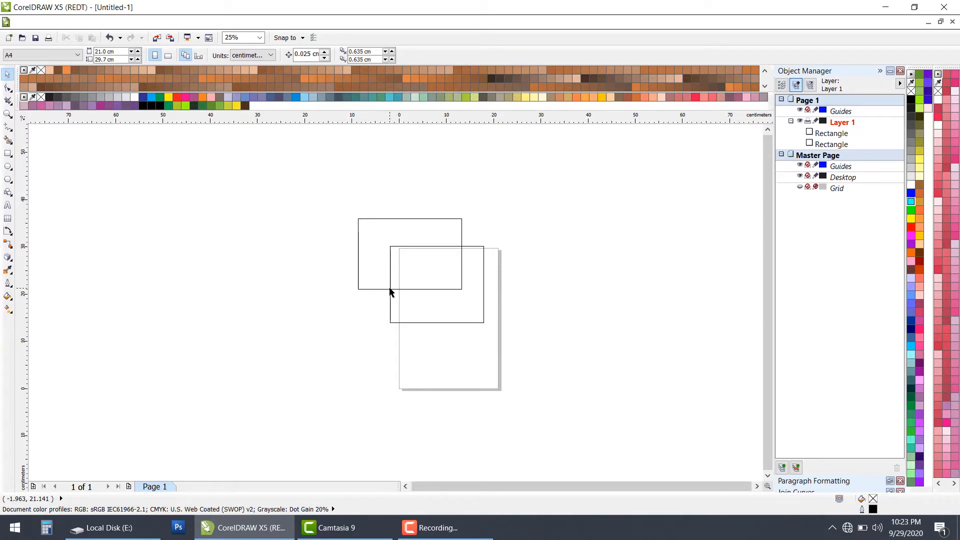
{"action": "left_click", "coordinate": [436, 296]}
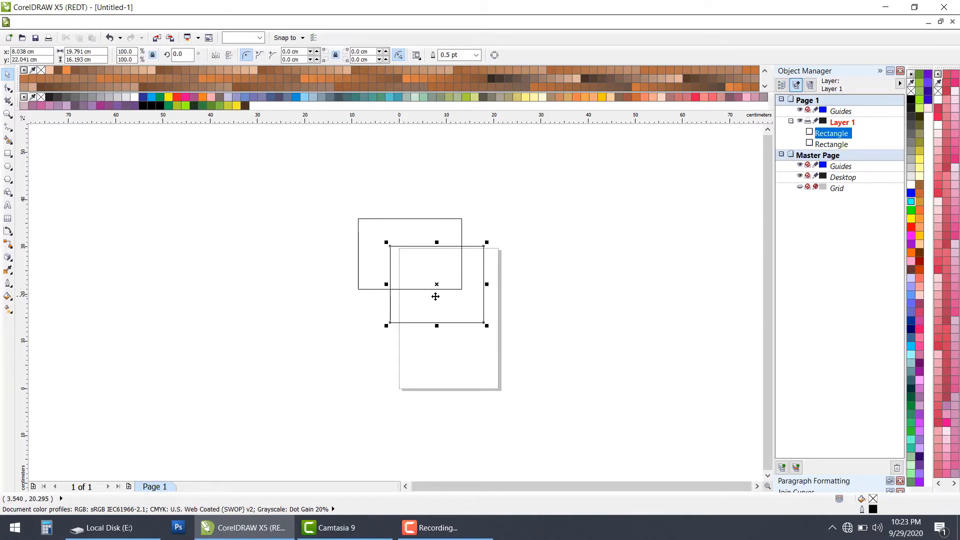
{"action": "left_click_drag", "start_coordinate": [435, 297], "coordinate": [568, 292]}
{"action": "left_click_drag", "start_coordinate": [388, 248], "coordinate": [583, 250]}
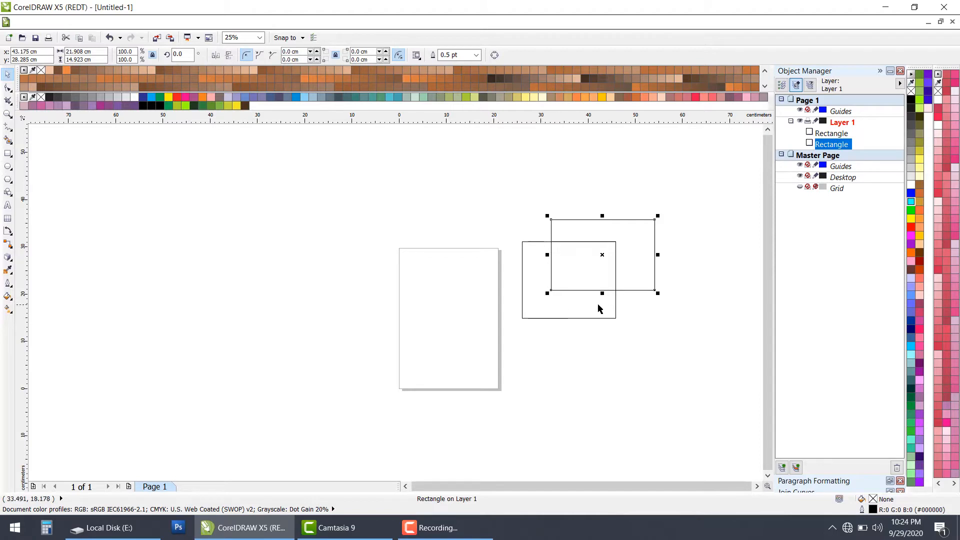
Step: Shift the lower-left rectangle slightly down and to the left to make its overlap with the other rectangle smaller
{"action": "left_click", "coordinate": [569, 260]}
{"action": "mouse_move", "coordinate": [584, 267]}
{"action": "left_mouse_down"}
{"action": "mouse_move", "coordinate": [589, 259]}
{"action": "mouse_move", "coordinate": [580, 273]}
{"action": "left_mouse_up"}
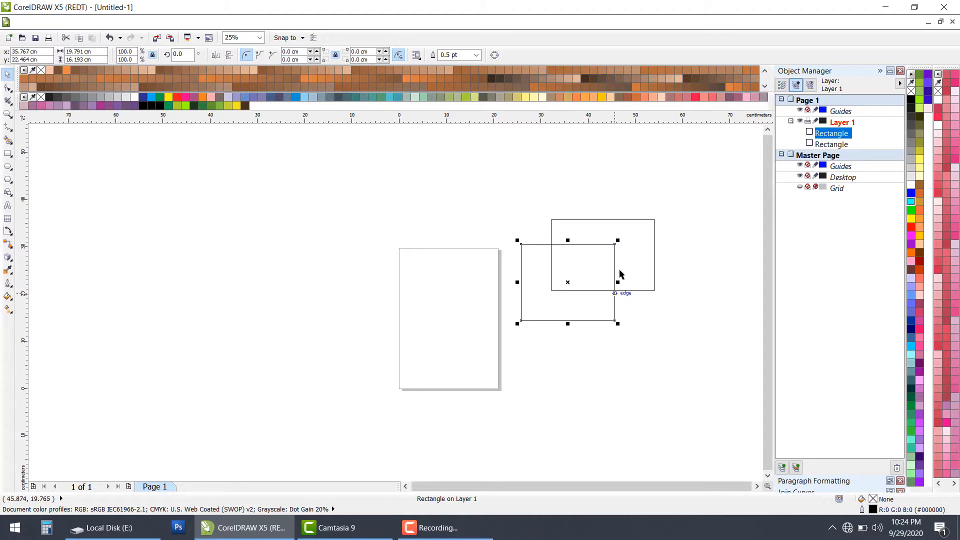
{"action": "left_click", "coordinate": [499, 179]}
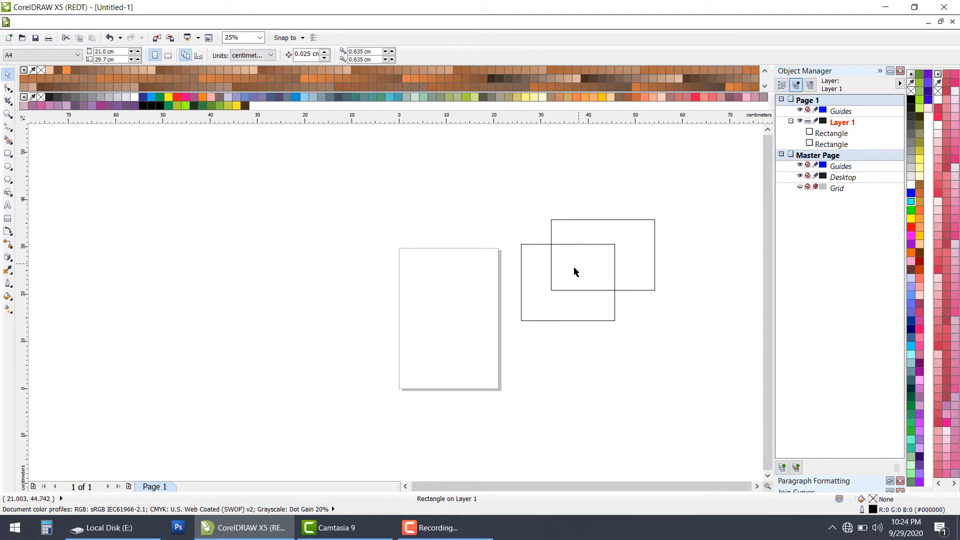
{"action": "left_click", "coordinate": [531, 286]}
{"action": "left_click_drag", "start_coordinate": [530, 286], "coordinate": [521, 294]}
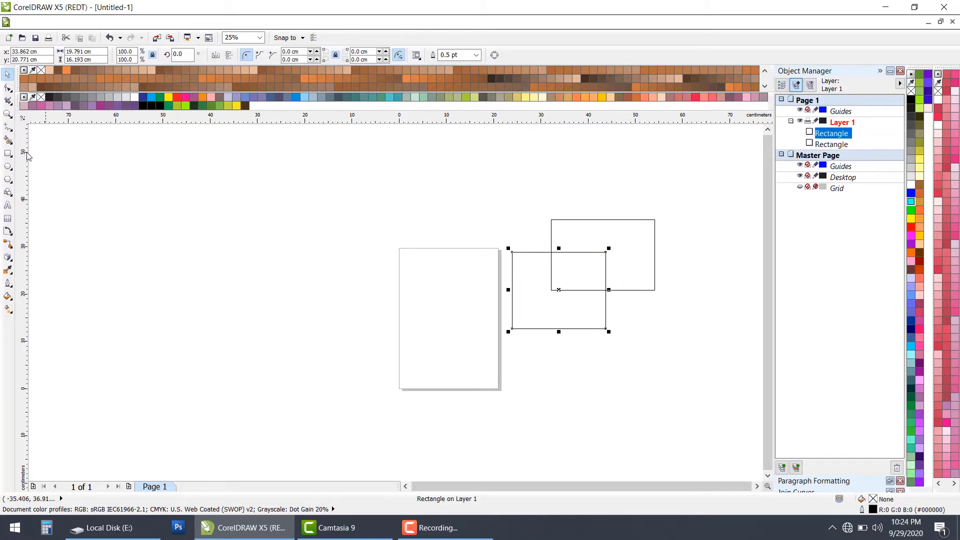
Step: Smart Fill the overlap and the rest of the lower-left rectangle, coloring them yellow (#FFFF66) and green (#99FF00) respectively
{"action": "left_click", "coordinate": [8, 142]}
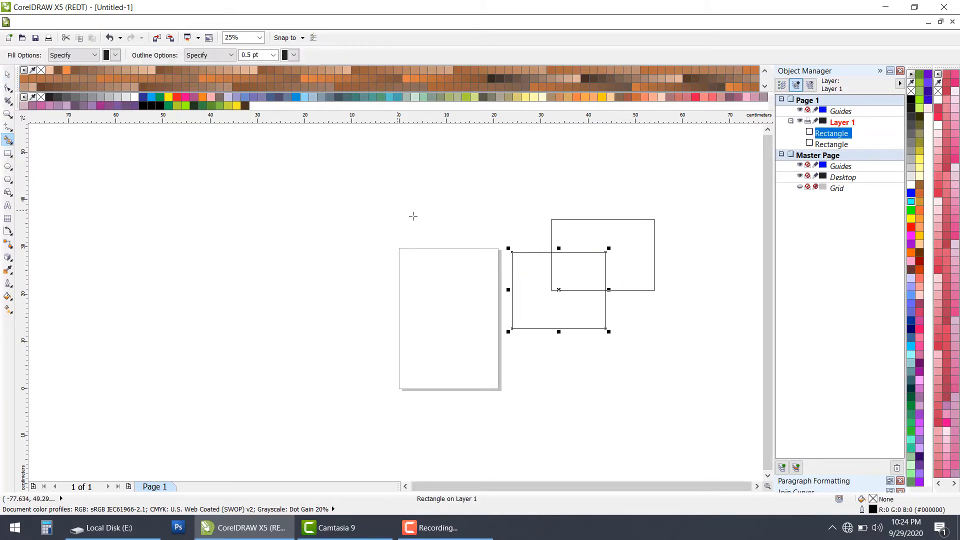
{"action": "left_click", "coordinate": [573, 273]}
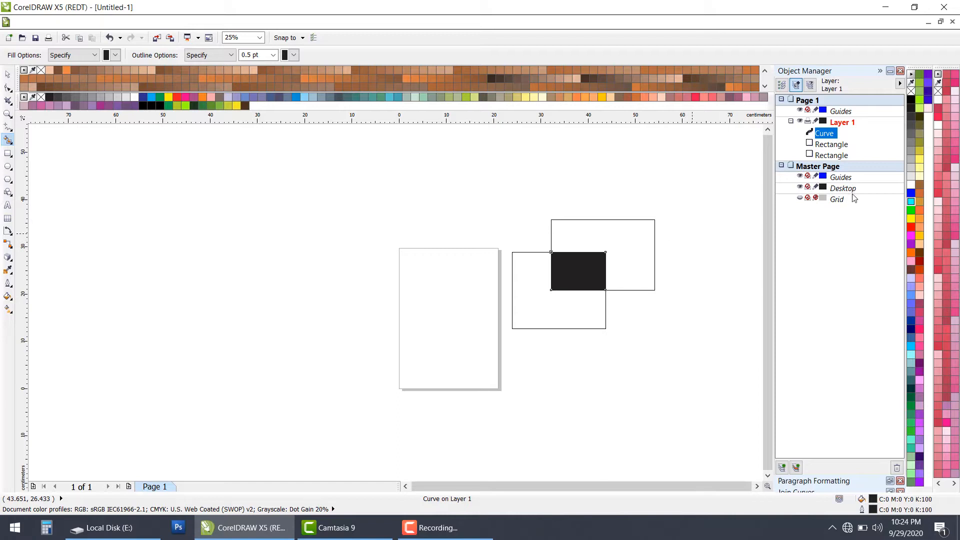
{"action": "left_click", "coordinate": [920, 159]}
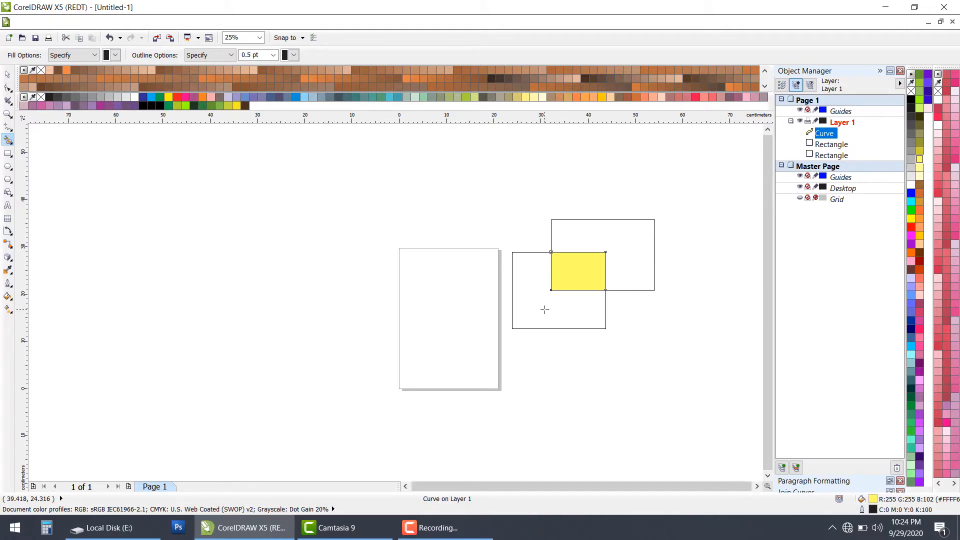
{"action": "left_click", "coordinate": [545, 309]}
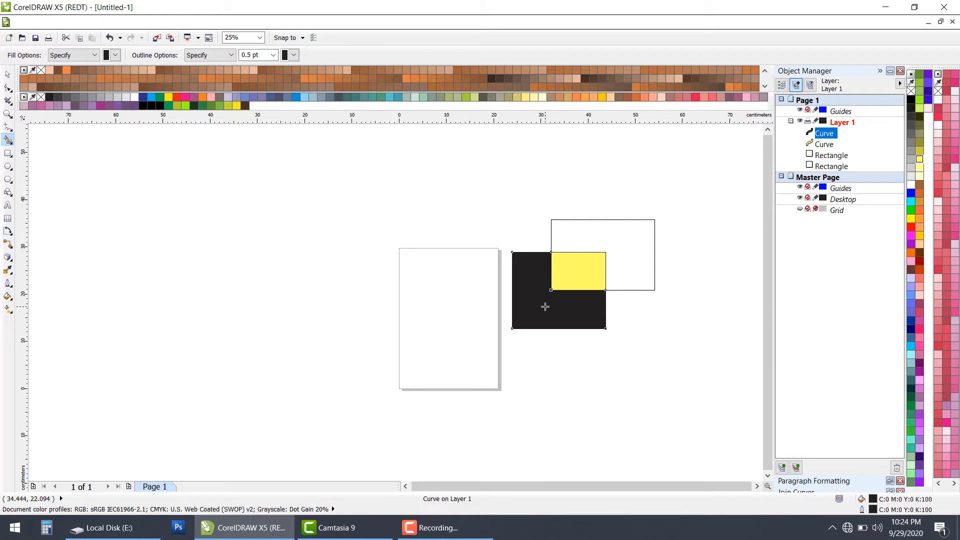
{"action": "left_click", "coordinate": [919, 102]}
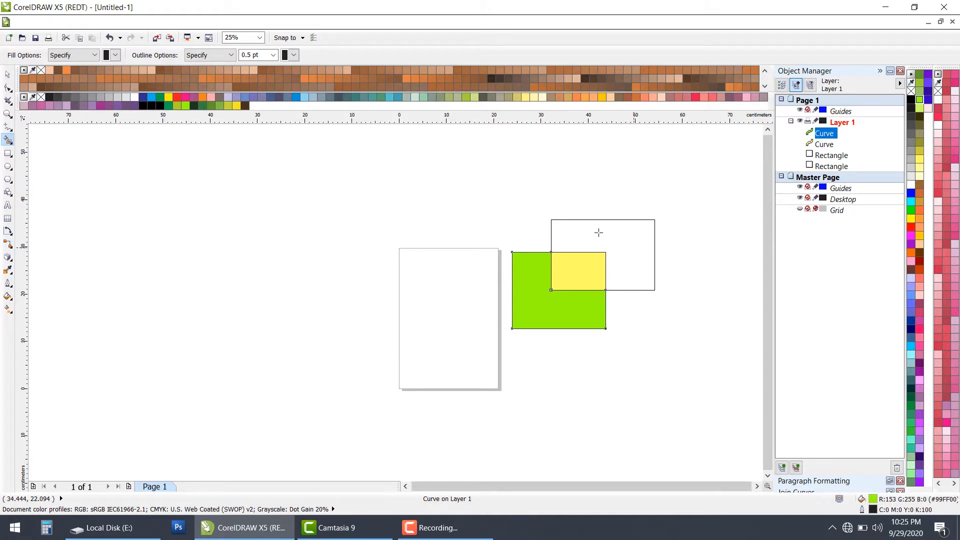
Step: Smart Fill the remaining area of the upper-right rectangle with a blue (#0000FF) fill and a cyan (#00FFFF) outline
{"action": "left_click", "coordinate": [635, 248]}
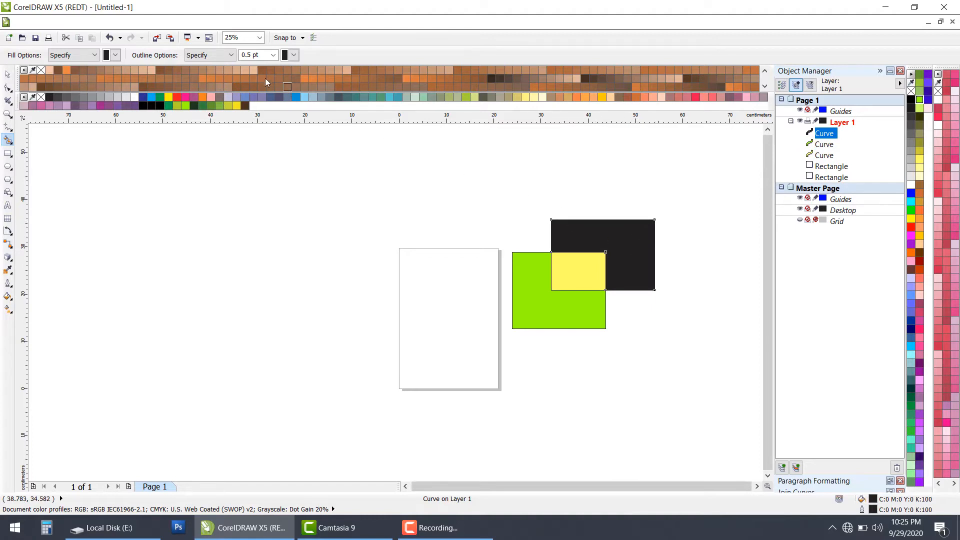
{"action": "left_click", "coordinate": [293, 55]}
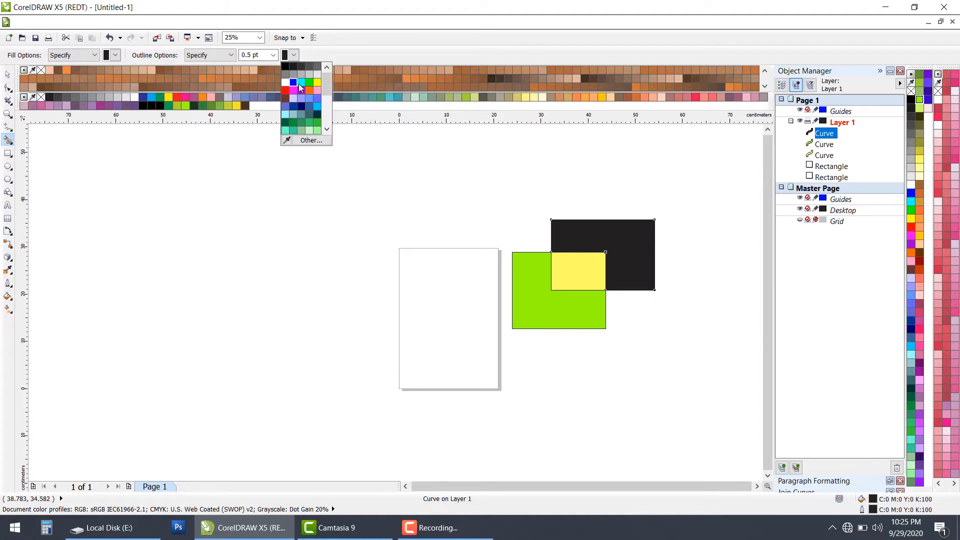
{"action": "left_click", "coordinate": [301, 83]}
{"action": "left_click", "coordinate": [625, 240]}
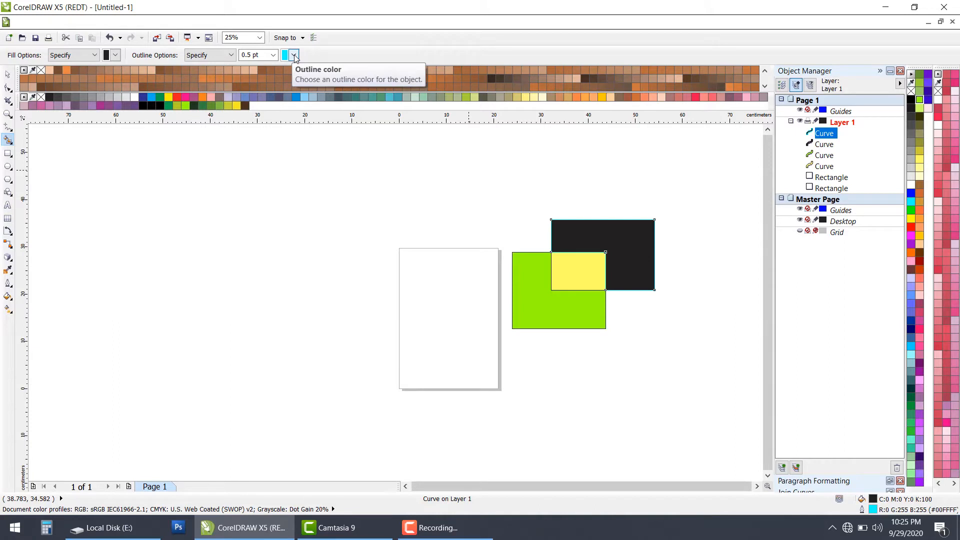
{"action": "left_click", "coordinate": [115, 55]}
{"action": "left_click", "coordinate": [115, 85]}
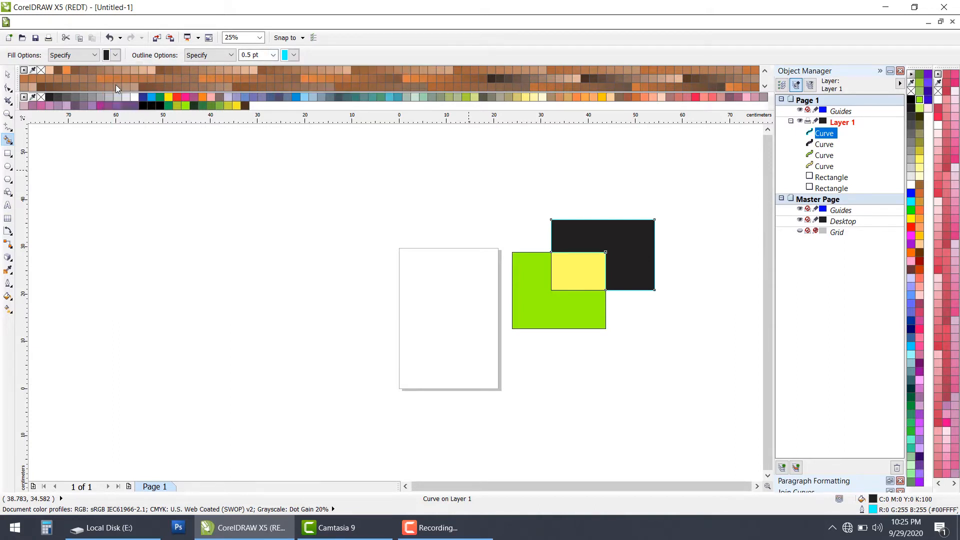
{"action": "left_click", "coordinate": [625, 251]}
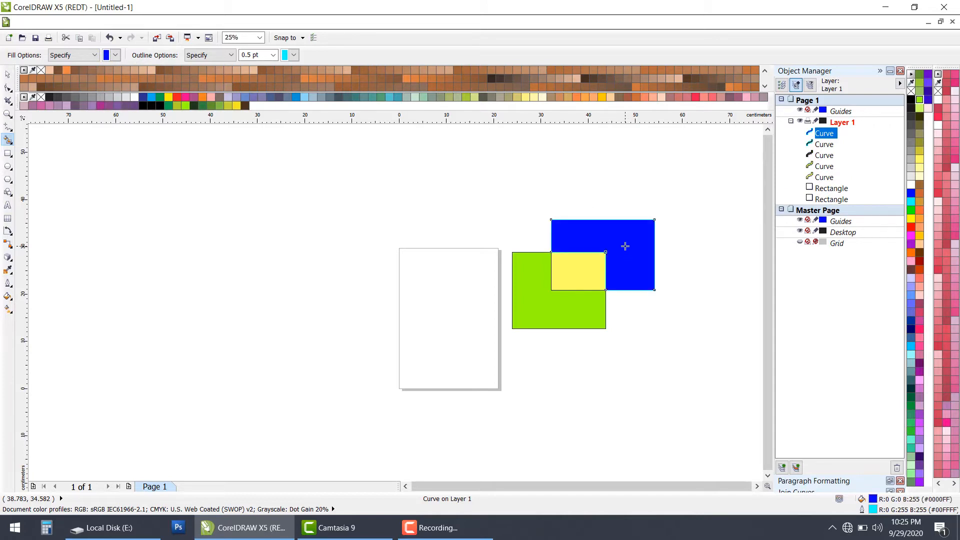
{"action": "left_click", "coordinate": [115, 55]}
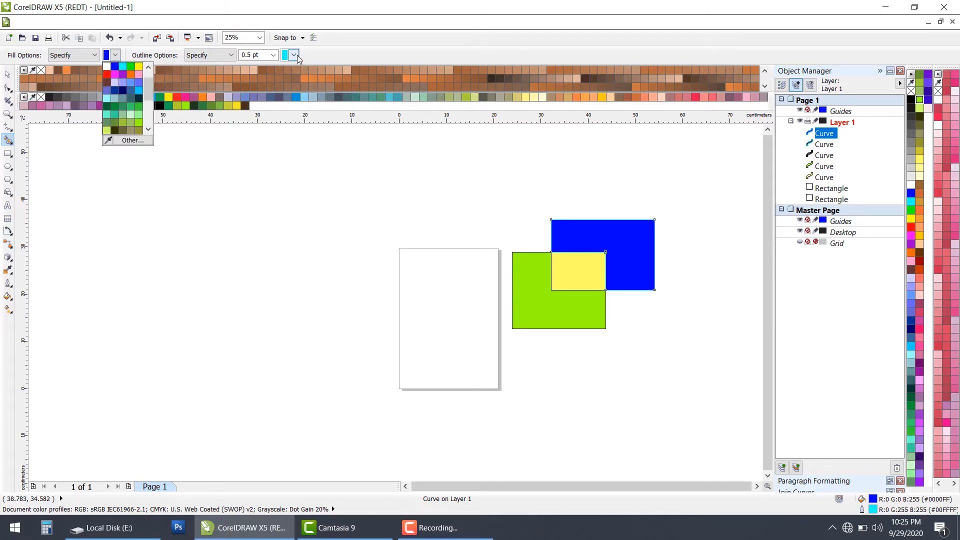
{"action": "left_click", "coordinate": [297, 56]}
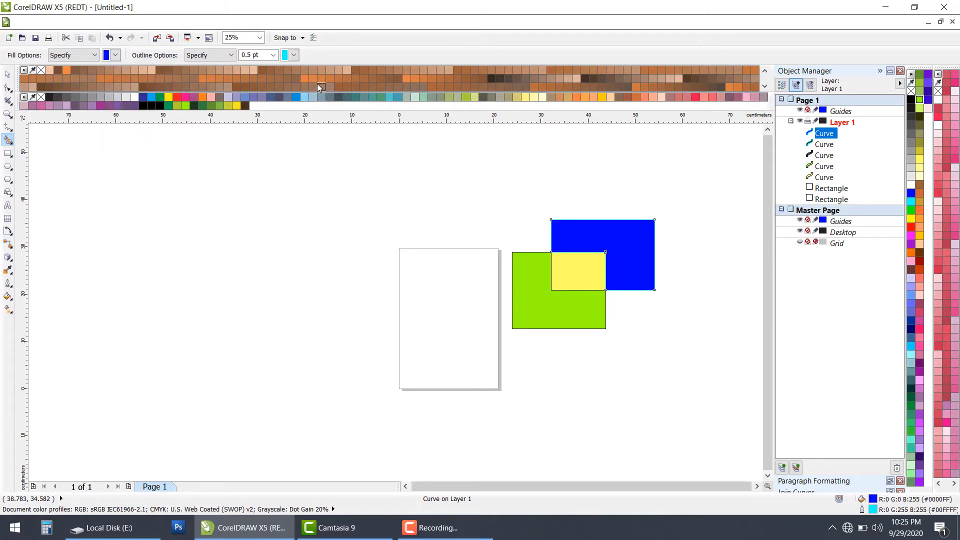
{"action": "right_click", "coordinate": [9, 139]}
{"action": "left_click", "coordinate": [4, 142]}
Step: Draw a closed leaf-shaped Bézier curve, about 13.7 × 6.0 cm, in the empty area to the right of the filled rectangles
{"action": "left_click", "coordinate": [12, 131]}
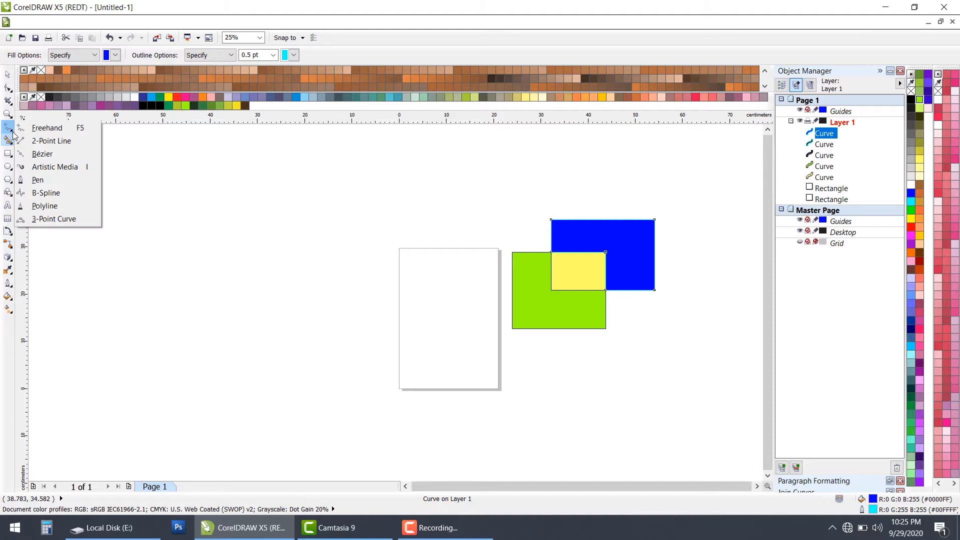
{"action": "left_click", "coordinate": [42, 154]}
{"action": "scroll", "coordinate": [330, 159], "scroll_direction": "up", "scroll_amount": 4}
{"action": "scroll", "coordinate": [364, 184], "scroll_direction": "down", "scroll_amount": 7}
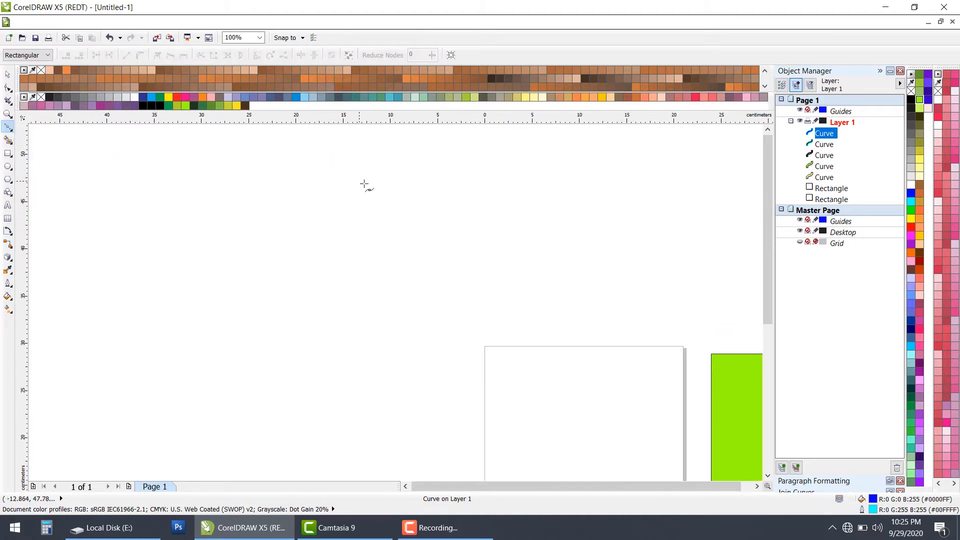
{"action": "scroll", "coordinate": [616, 263], "scroll_direction": "up", "scroll_amount": 2}
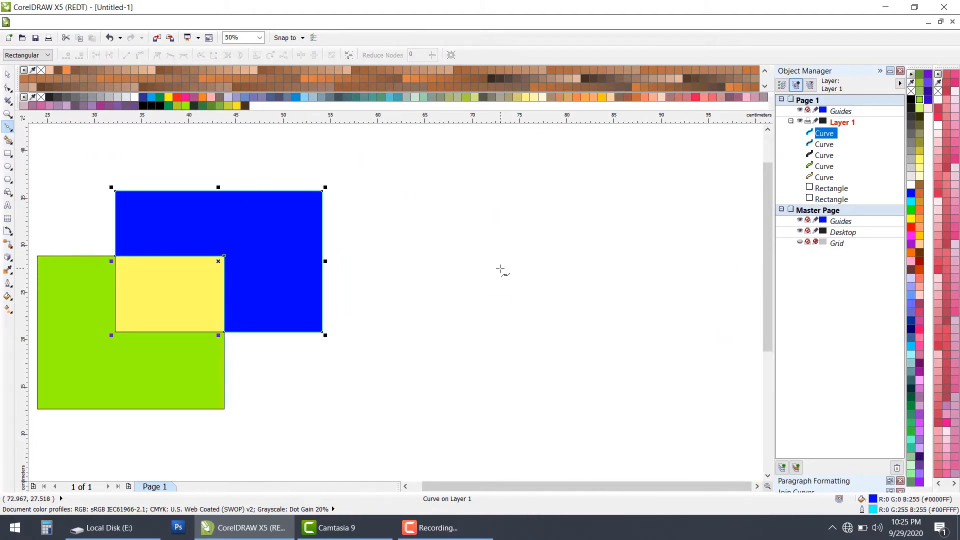
{"action": "left_click", "coordinate": [460, 297]}
{"action": "left_click_drag", "start_coordinate": [587, 241], "coordinate": [662, 241]}
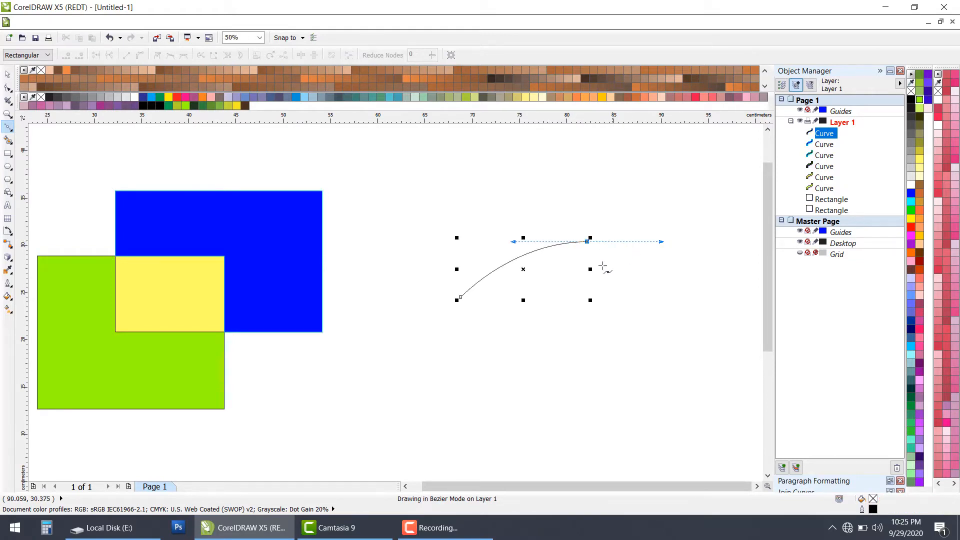
{"action": "left_click", "coordinate": [587, 242]}
{"action": "left_click_drag", "start_coordinate": [570, 282], "coordinate": [539, 306]}
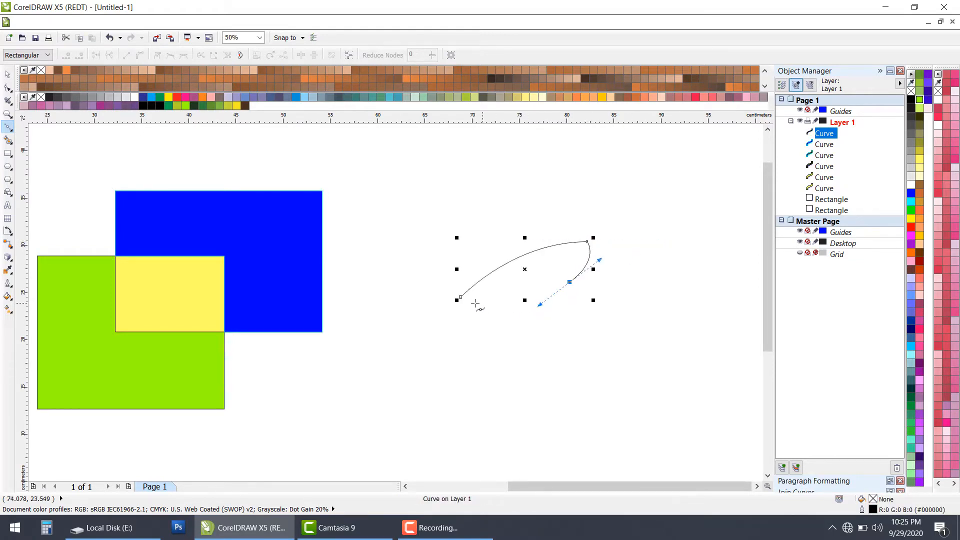
{"action": "left_click", "coordinate": [461, 298]}
{"action": "scroll", "coordinate": [515, 269], "scroll_direction": "up", "scroll_amount": 1}
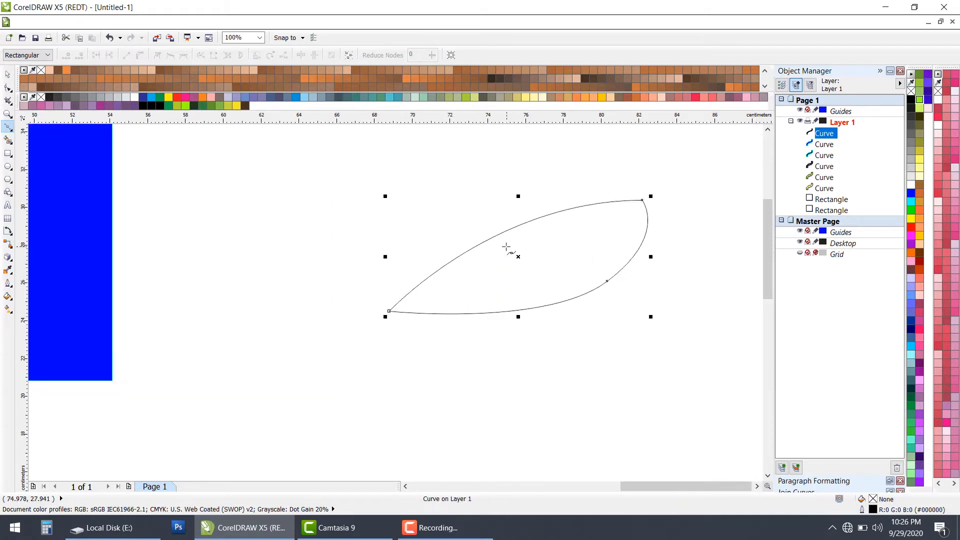
Step: Draw nine concentric circles centered inside the leaf shape, the largest about 14.7 cm across and extending beyond the leaf
{"action": "left_click", "coordinate": [7, 166]}
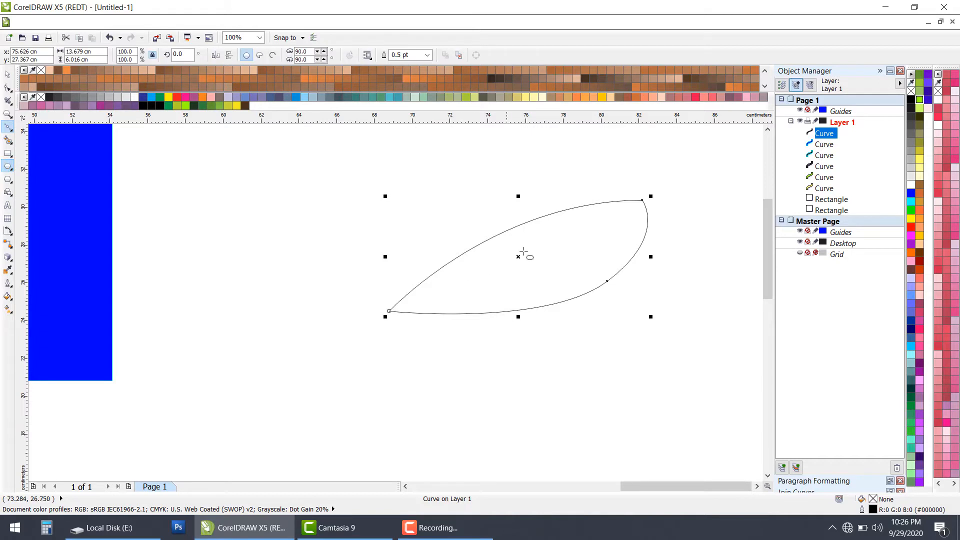
{"action": "mouse_move", "coordinate": [509, 245]}
{"action": "left_mouse_down"}
{"action": "mouse_move", "coordinate": [525, 258]}
{"action": "mouse_move", "coordinate": [527, 278]}
{"action": "mouse_move", "coordinate": [543, 260]}
{"action": "mouse_move", "coordinate": [532, 260]}
{"action": "mouse_move", "coordinate": [664, 124]}
{"action": "mouse_move", "coordinate": [667, 163]}
{"action": "mouse_move", "coordinate": [679, 149]}
{"action": "left_mouse_up"}
{"action": "key", "text": "space"}
{"action": "key", "text": "Escape"}
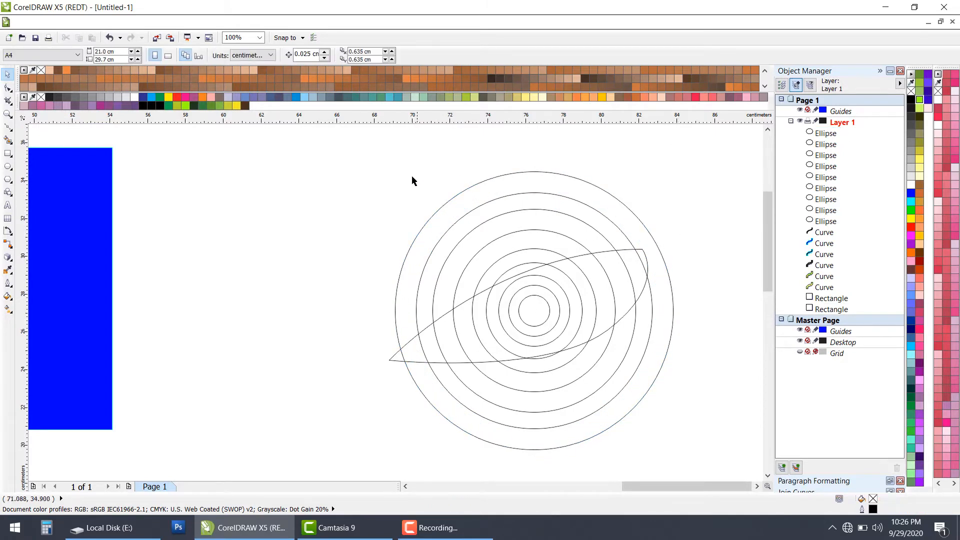
Step: Place the largest circle inside the leaf-shaped curve as PowerClip contents
{"action": "left_click_drag", "start_coordinate": [357, 176], "coordinate": [664, 424]}
{"action": "left_click_drag", "start_coordinate": [390, 174], "coordinate": [681, 453]}
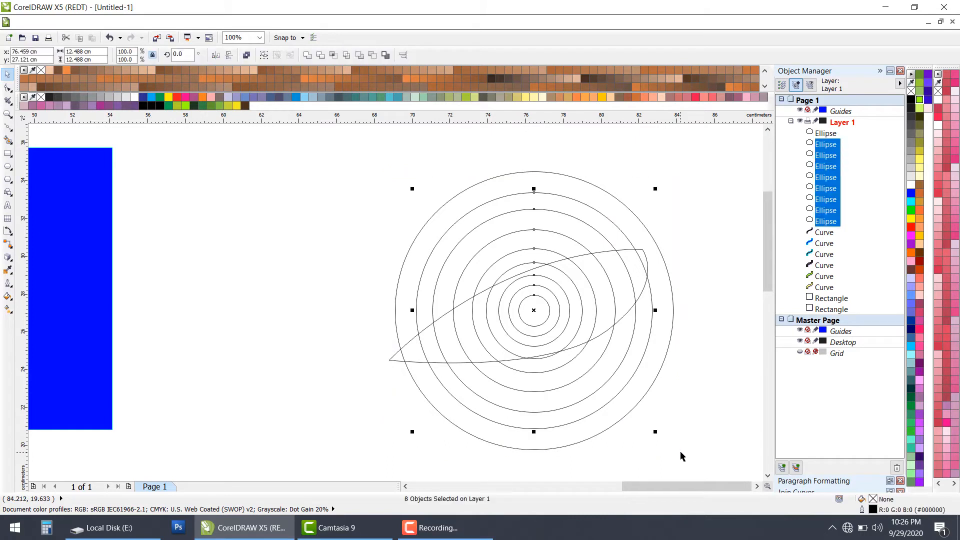
{"action": "left_click", "coordinate": [395, 226]}
{"action": "left_click", "coordinate": [416, 235]}
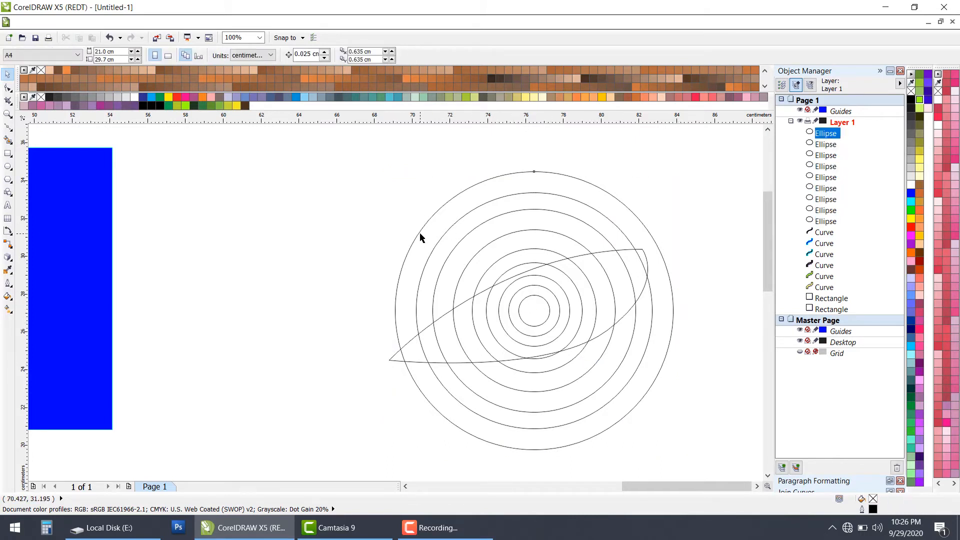
{"action": "left_click", "coordinate": [174, 22]}
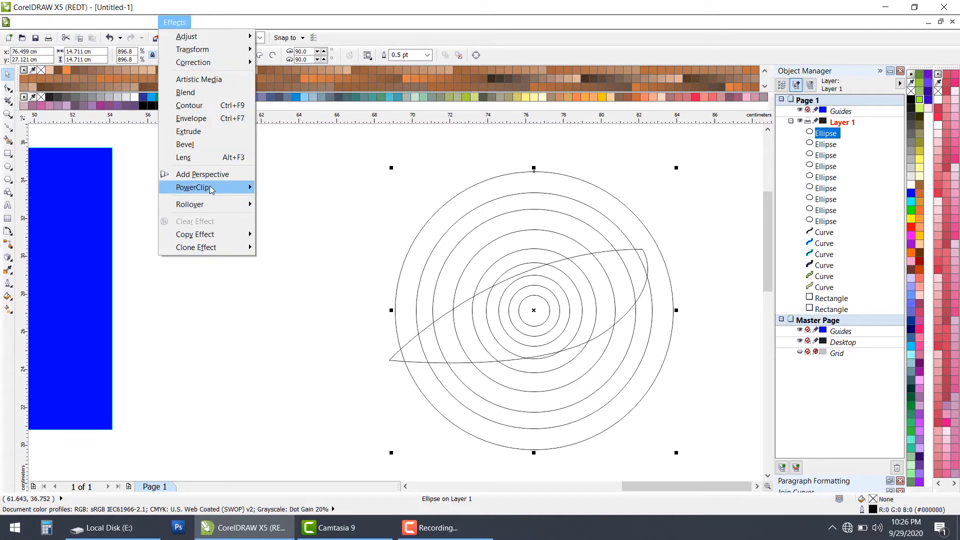
{"action": "mouse_move", "coordinate": [210, 189]}
{"action": "left_click", "coordinate": [290, 187]}
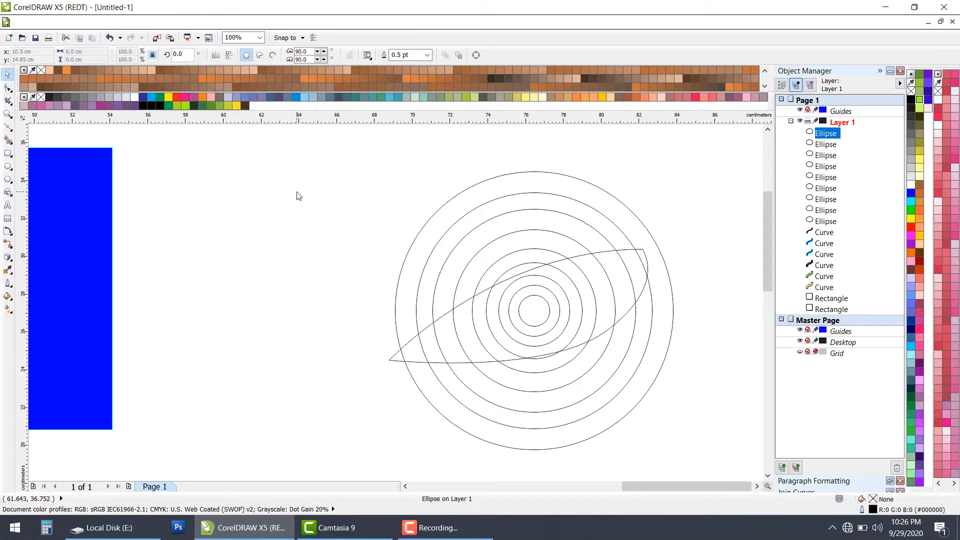
{"action": "left_click", "coordinate": [395, 357]}
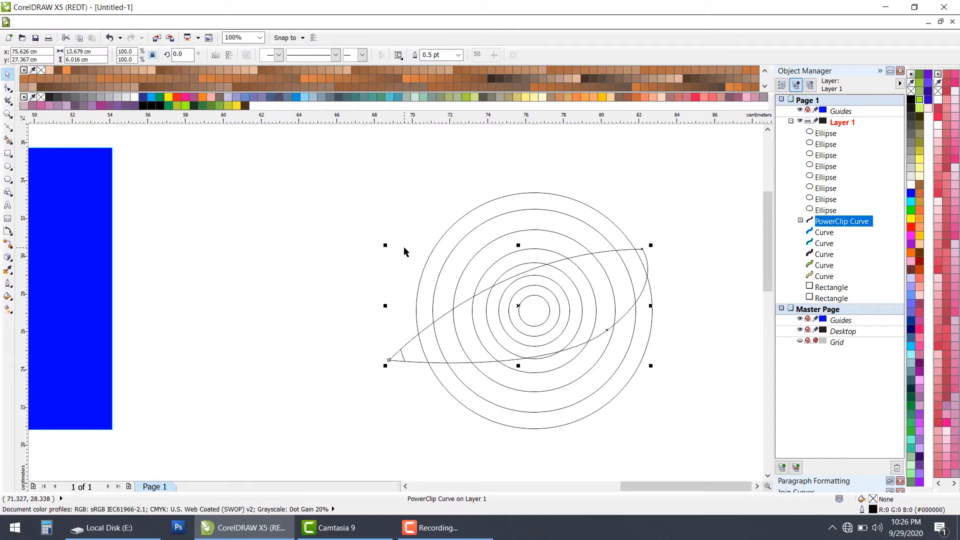
Step: Place the remaining eight concentric circles inside the leaf's PowerClip container
{"action": "left_click", "coordinate": [404, 251]}
{"action": "left_click_drag", "start_coordinate": [416, 164], "coordinate": [659, 455]}
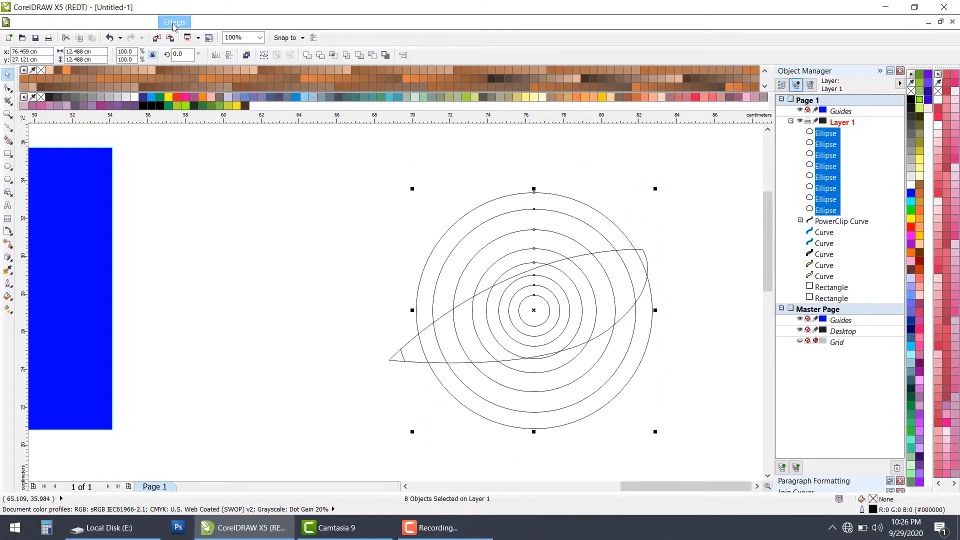
{"action": "left_click", "coordinate": [174, 25]}
{"action": "mouse_move", "coordinate": [221, 190]}
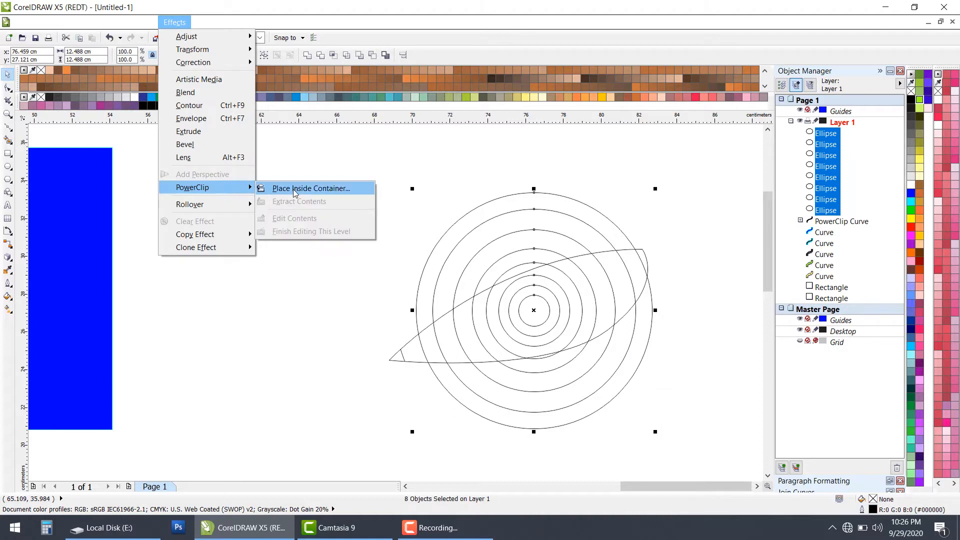
{"action": "left_click", "coordinate": [295, 189]}
{"action": "left_click", "coordinate": [411, 354]}
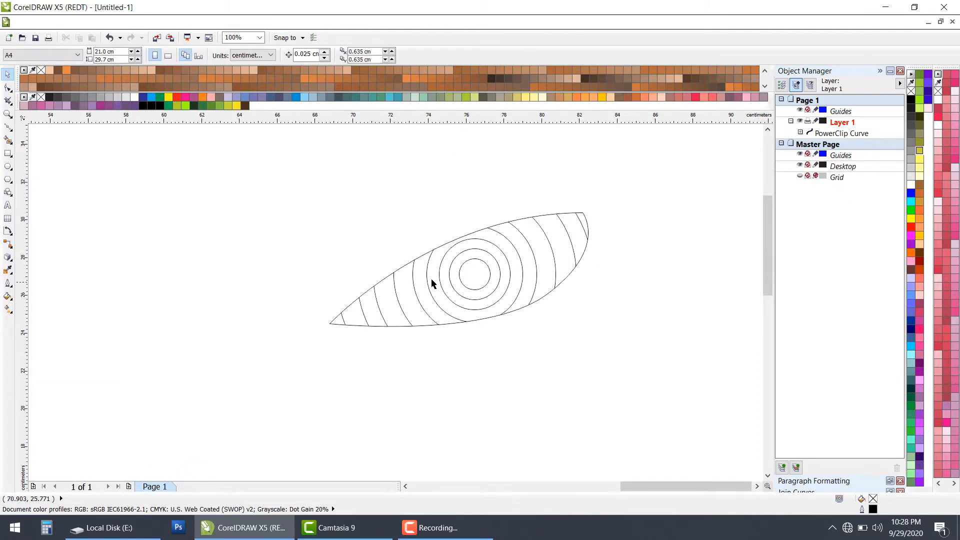
Step: Set the Smart Fill color to periwinkle (#9999FF), try filling a ring of the clipped leaf, and undo that fill
{"action": "left_click", "coordinate": [8, 142]}
{"action": "left_click", "coordinate": [116, 56]}
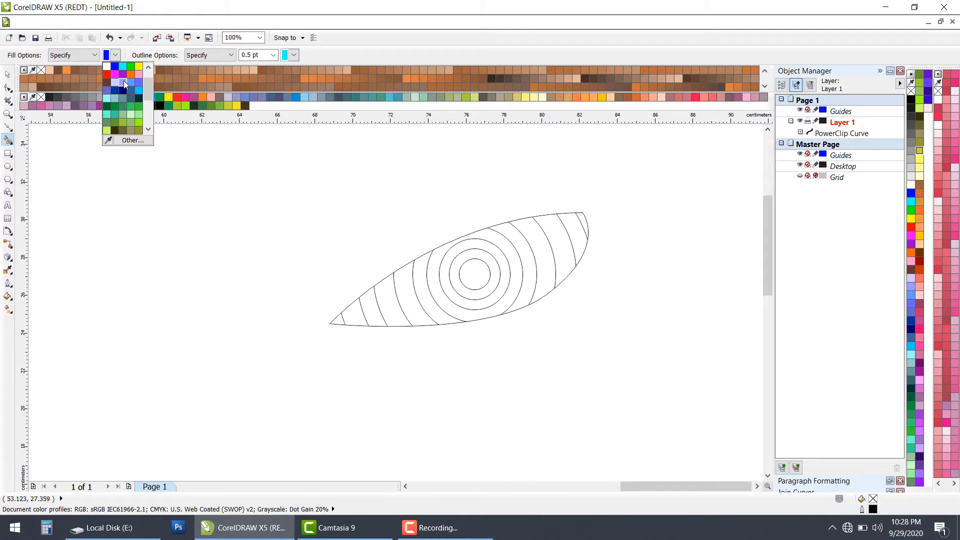
{"action": "left_click", "coordinate": [124, 81]}
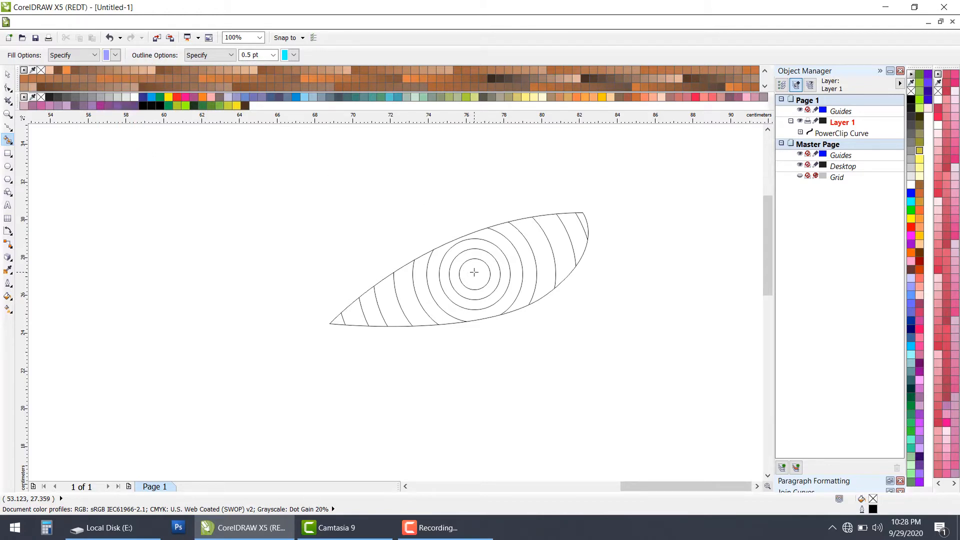
{"action": "left_click", "coordinate": [461, 261]}
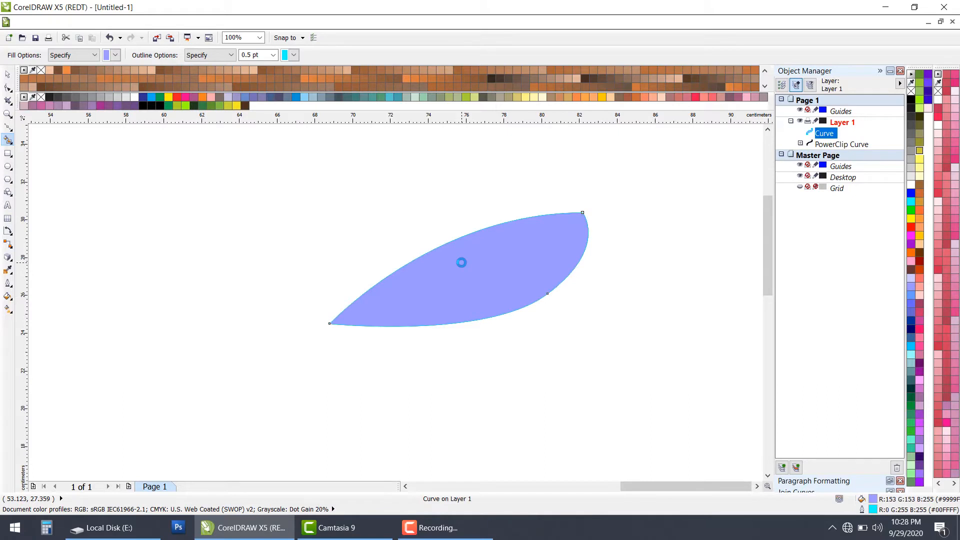
{"action": "key", "text": "ctrl+z"}
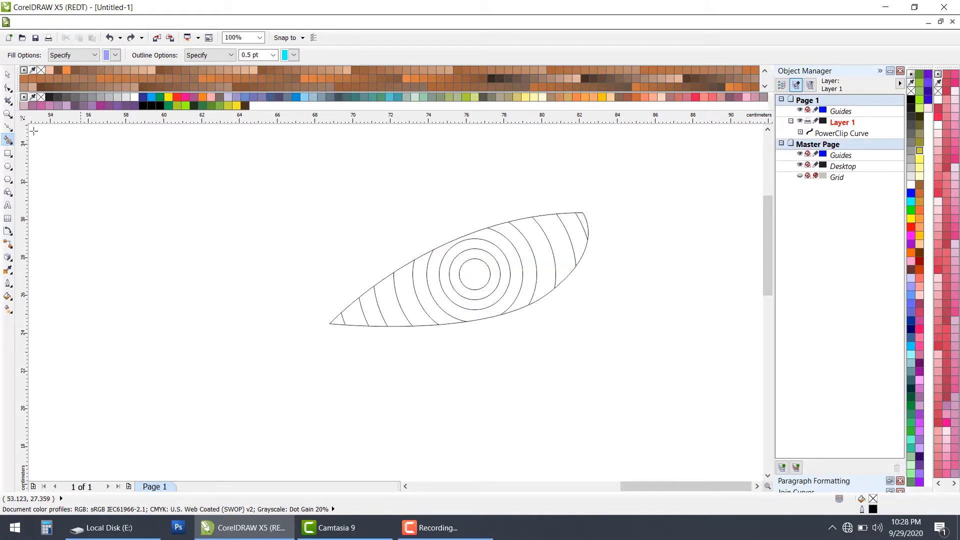
Step: Open the leaf's PowerClip contents for editing, with none of the circles selected
{"action": "left_click", "coordinate": [8, 74]}
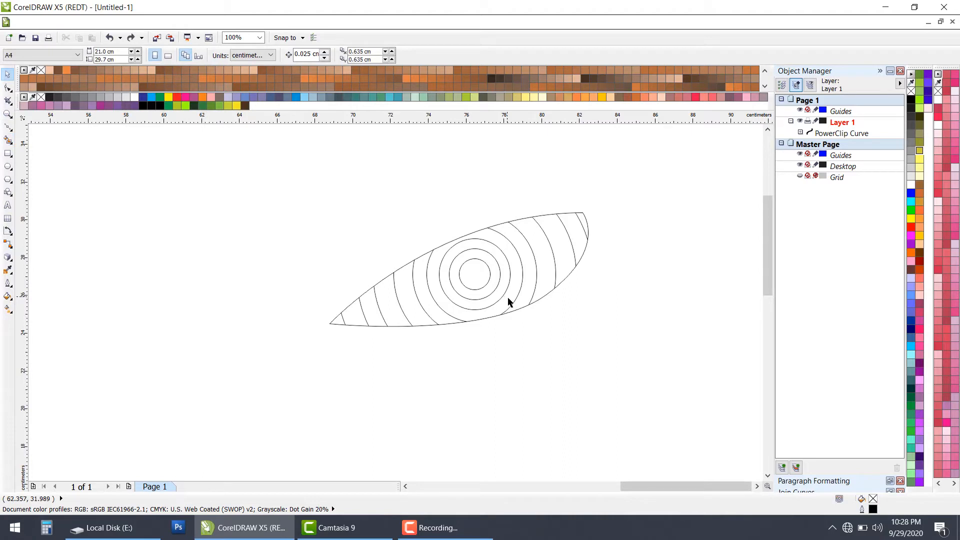
{"action": "left_click", "coordinate": [452, 301]}
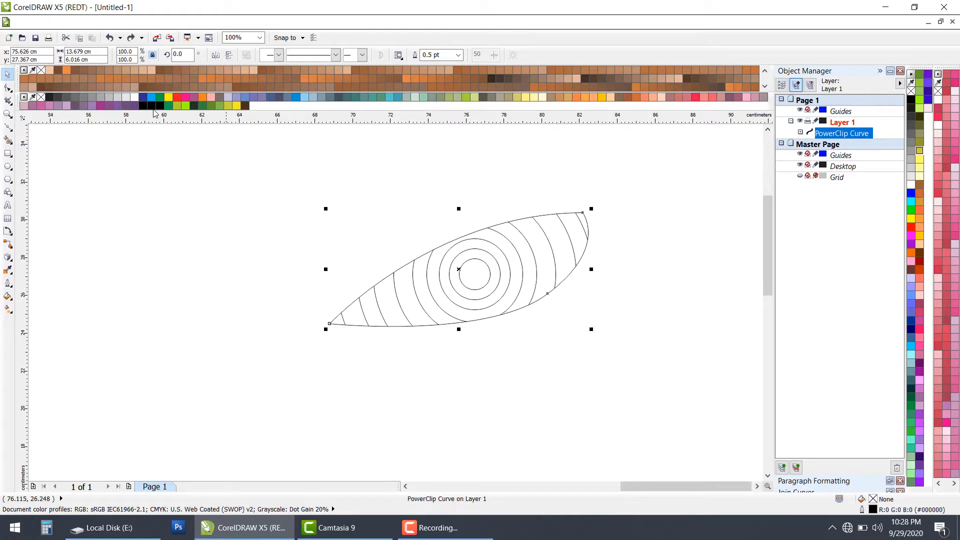
{"action": "left_click", "coordinate": [139, 22]}
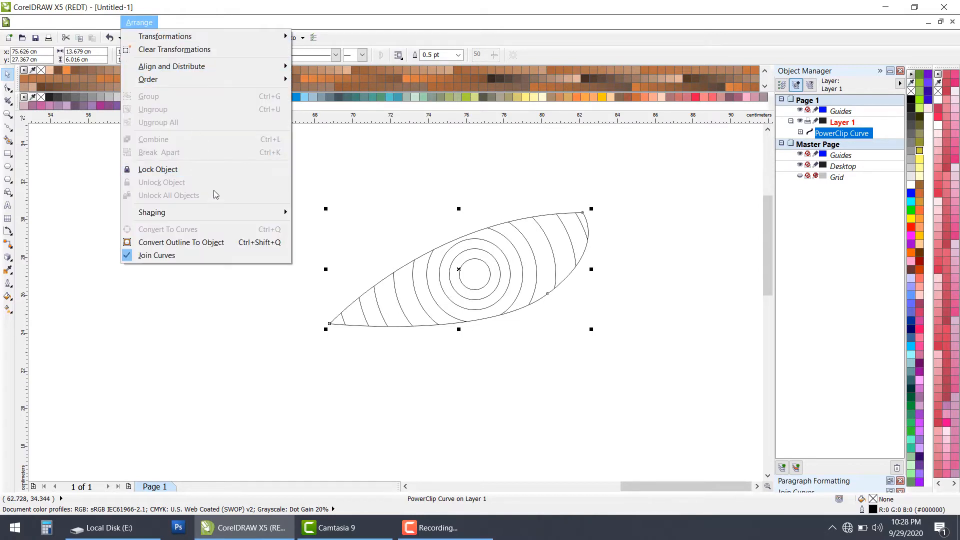
{"action": "mouse_move", "coordinate": [178, 40]}
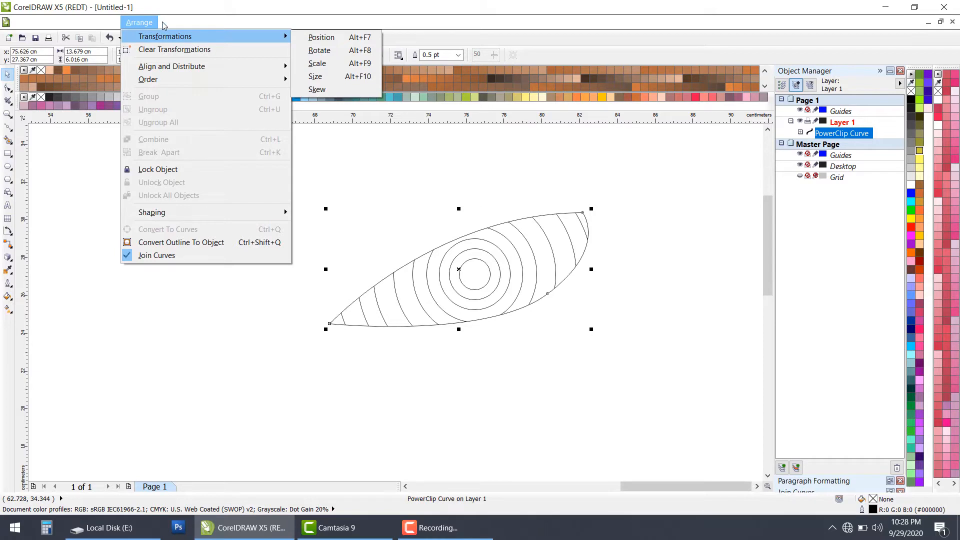
{"action": "mouse_move", "coordinate": [175, 24]}
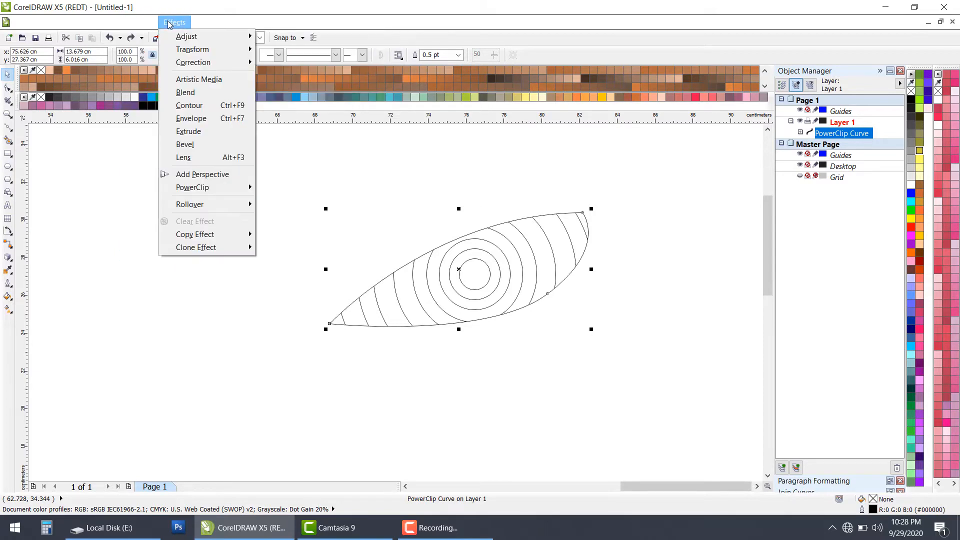
{"action": "mouse_move", "coordinate": [221, 189]}
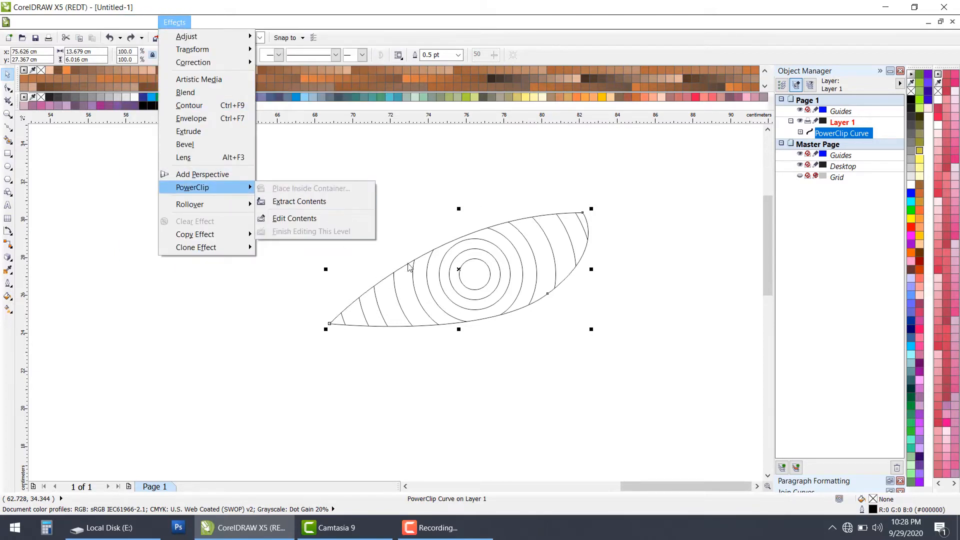
{"action": "left_click", "coordinate": [328, 288]}
{"action": "left_click", "coordinate": [294, 220]}
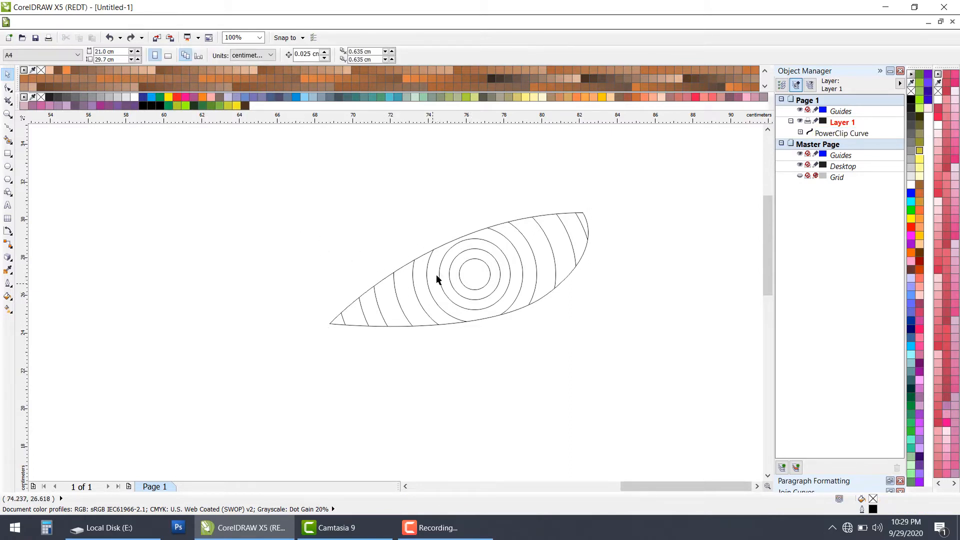
{"action": "left_click", "coordinate": [502, 255]}
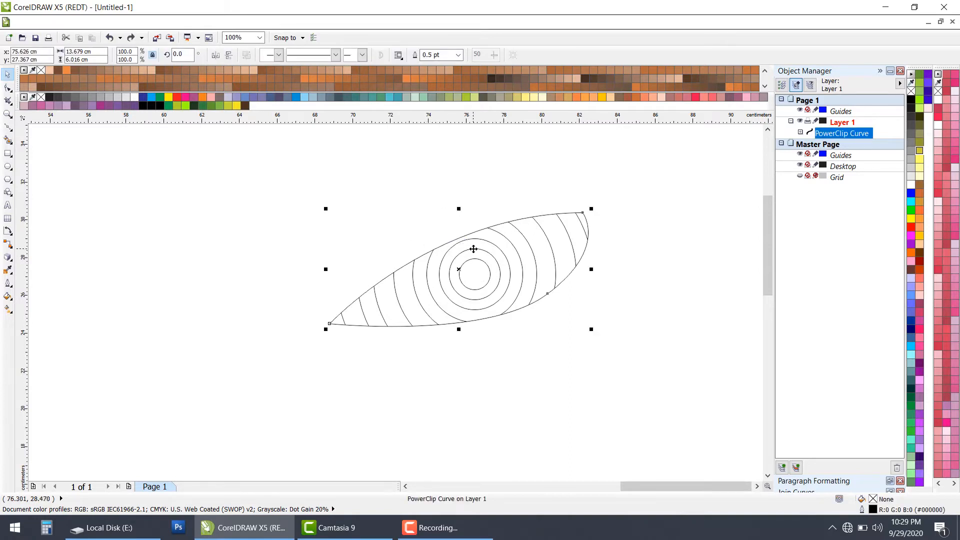
{"action": "left_click", "coordinate": [522, 258], "text": "ctrl"}
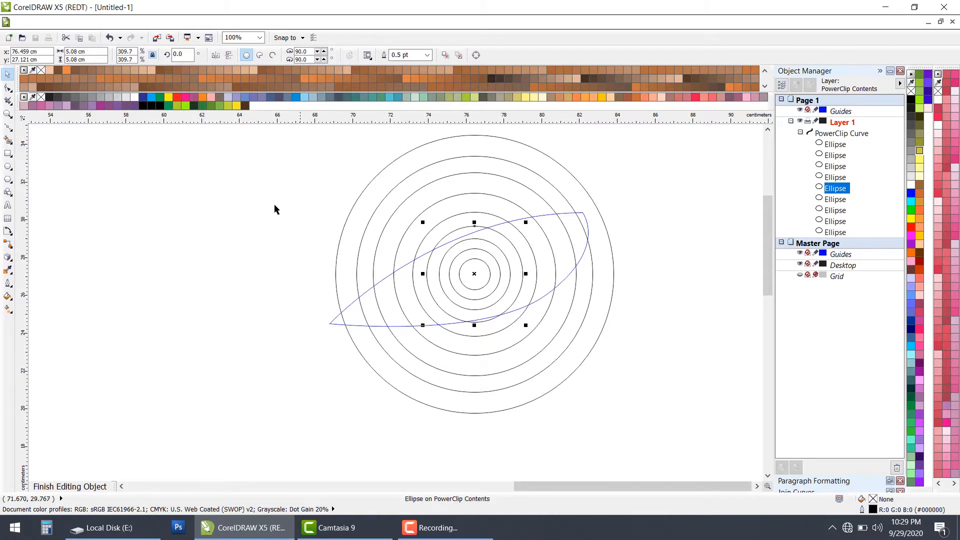
{"action": "left_click", "coordinate": [174, 219]}
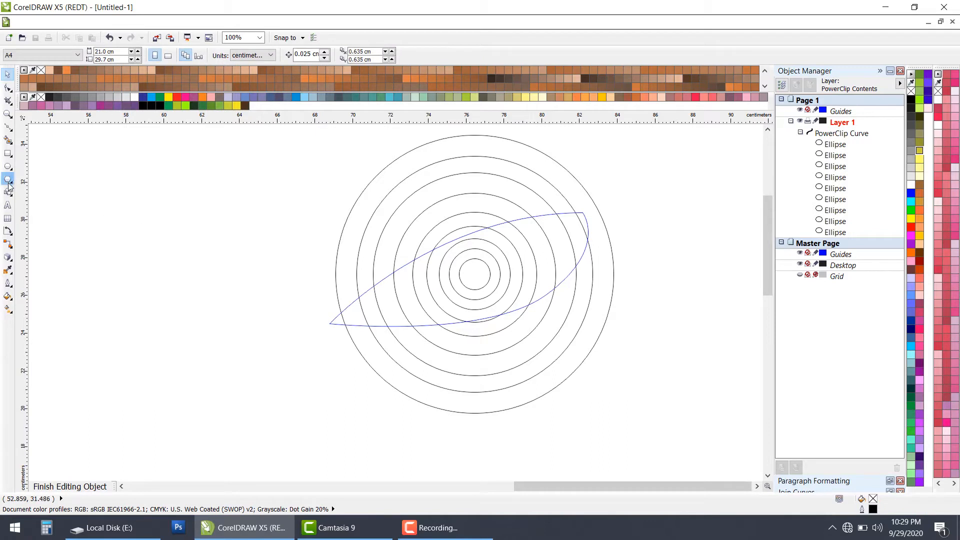
Step: Smart Fill all eight rings and the center circle with periwinkle (#9999FF) and a 0.5 pt cyan (#00FFFF) outline
{"action": "left_click", "coordinate": [8, 141]}
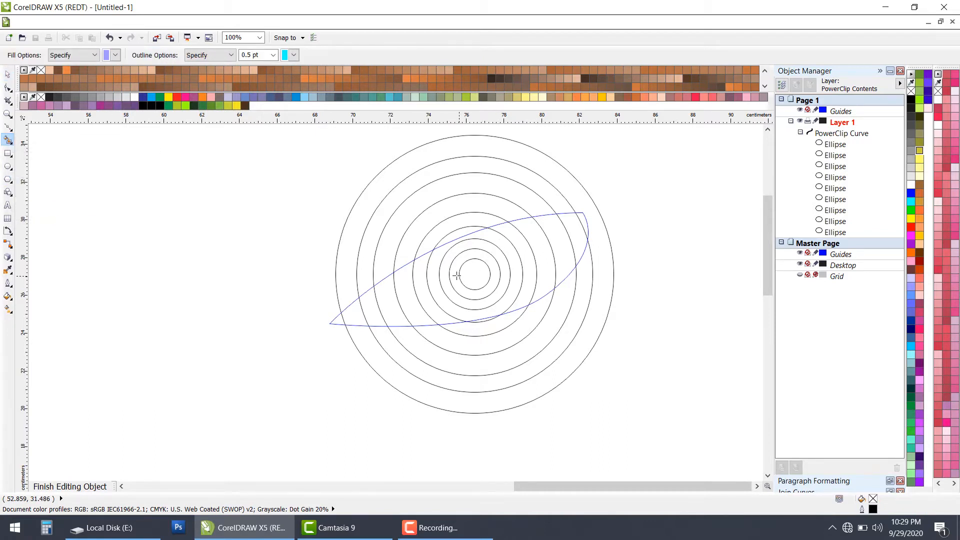
{"action": "left_click", "coordinate": [457, 275]}
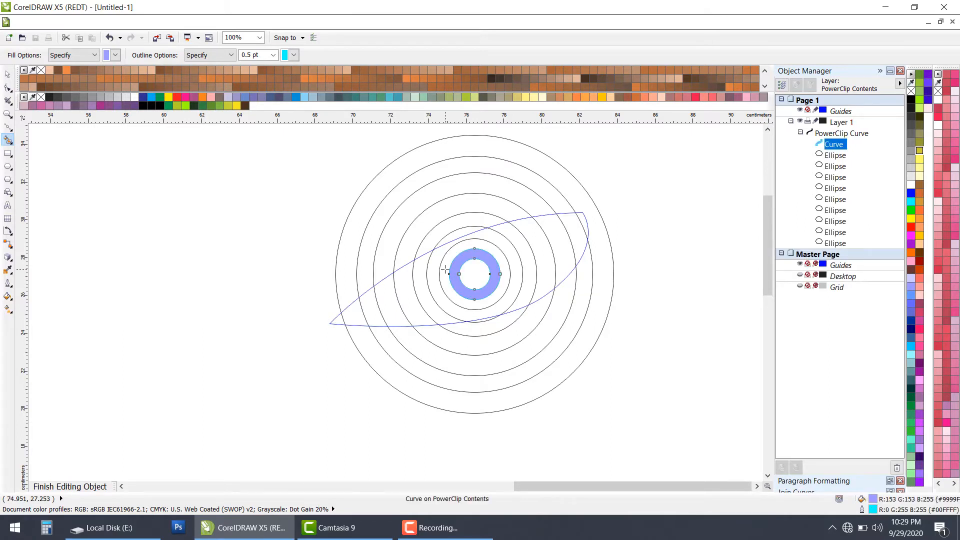
{"action": "left_click", "coordinate": [445, 270]}
{"action": "left_click", "coordinate": [432, 275]}
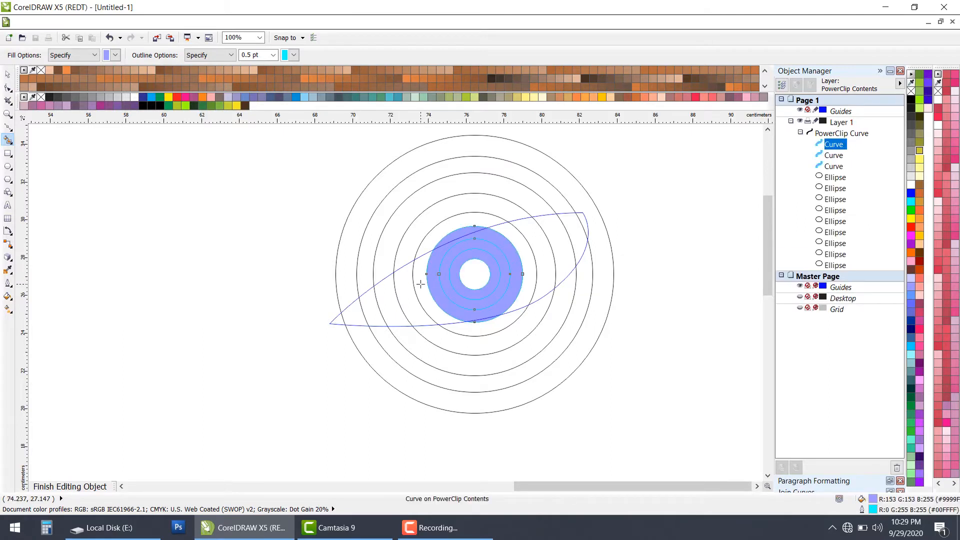
{"action": "left_click", "coordinate": [420, 284]}
{"action": "left_click", "coordinate": [404, 297]}
{"action": "left_click", "coordinate": [387, 304]}
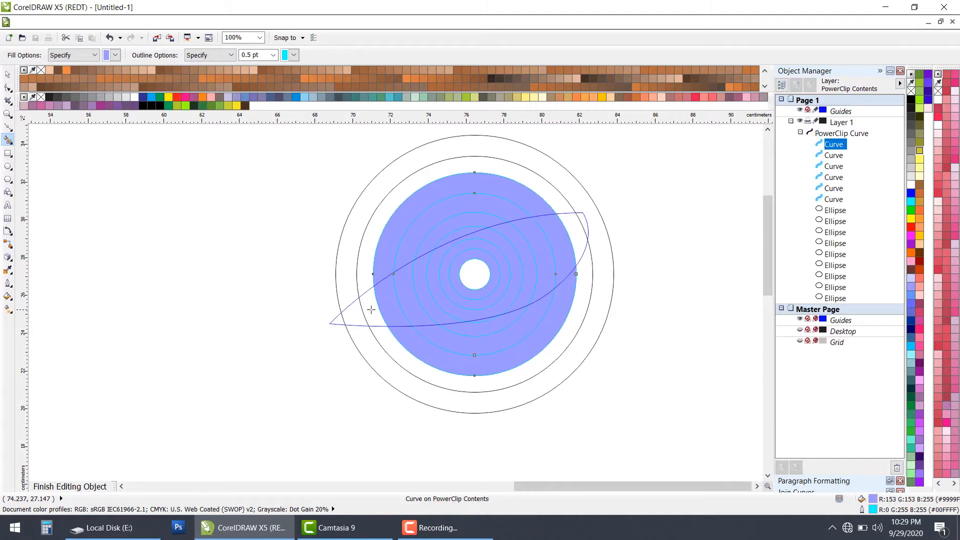
{"action": "left_click", "coordinate": [365, 311]}
{"action": "left_click", "coordinate": [356, 317]}
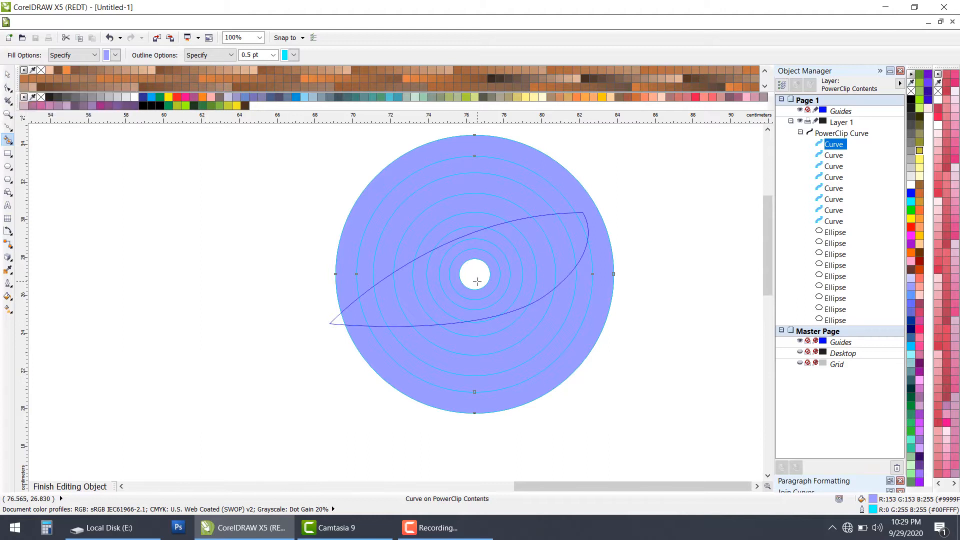
{"action": "left_click", "coordinate": [476, 278]}
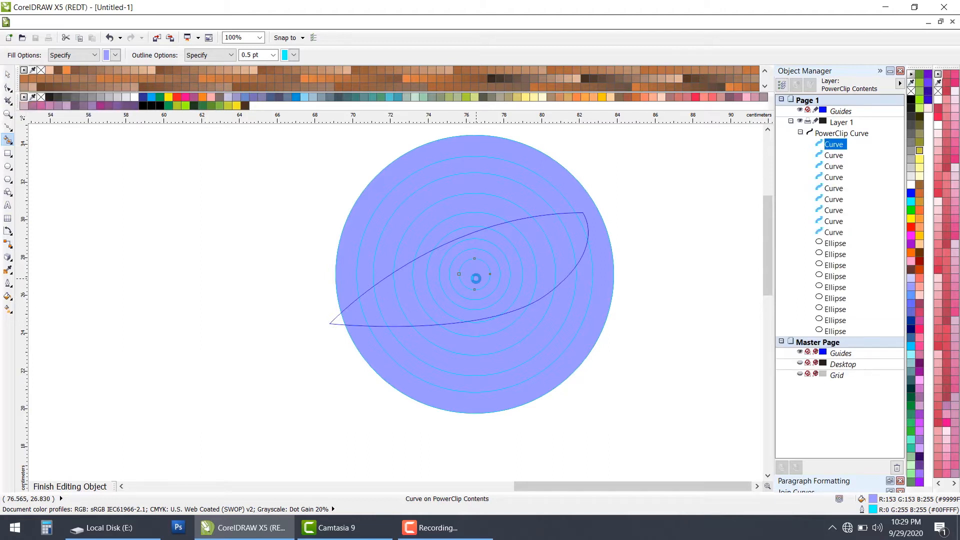
Step: Recolor the outermost filled ring pale pink (RGB 250, 229, 233)
{"action": "left_click", "coordinate": [7, 74]}
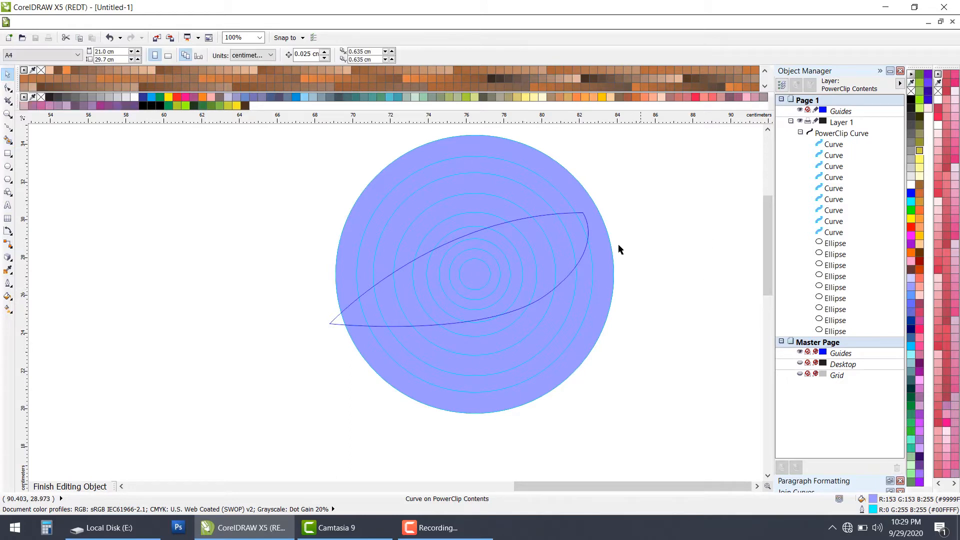
{"action": "left_click", "coordinate": [600, 253]}
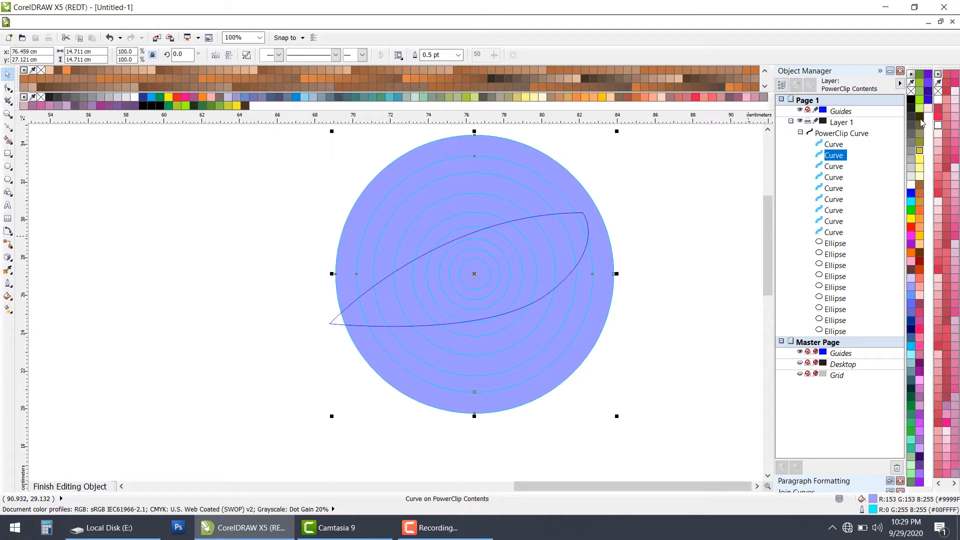
{"action": "left_click", "coordinate": [591, 224]}
{"action": "left_click", "coordinate": [593, 232]}
{"action": "left_click", "coordinate": [929, 109]}
{"action": "left_click", "coordinate": [696, 183]}
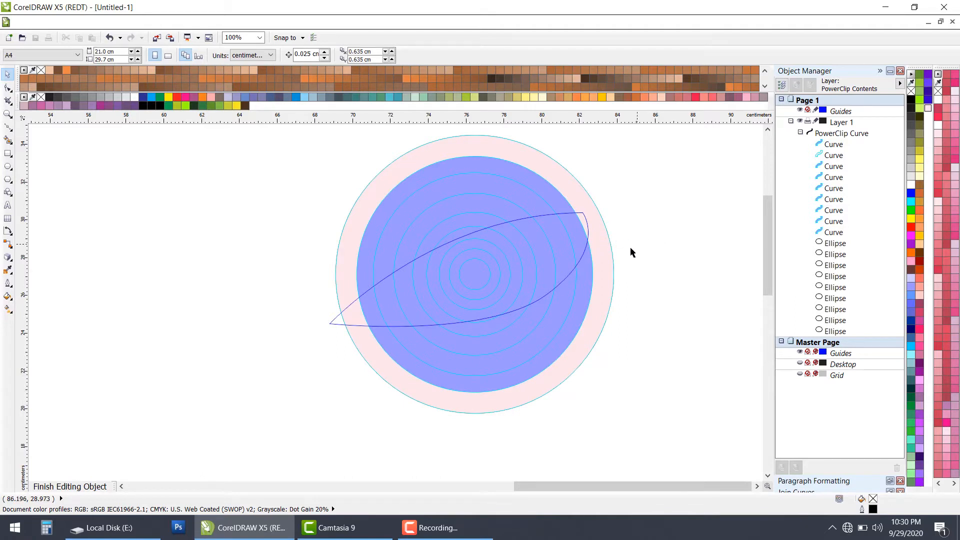
Step: Move the pale pink ring about 24 cm left of the concentric circles into the empty area
{"action": "scroll", "coordinate": [620, 258], "scroll_direction": "down", "scroll_amount": 2}
{"action": "left_click", "coordinate": [614, 260]}
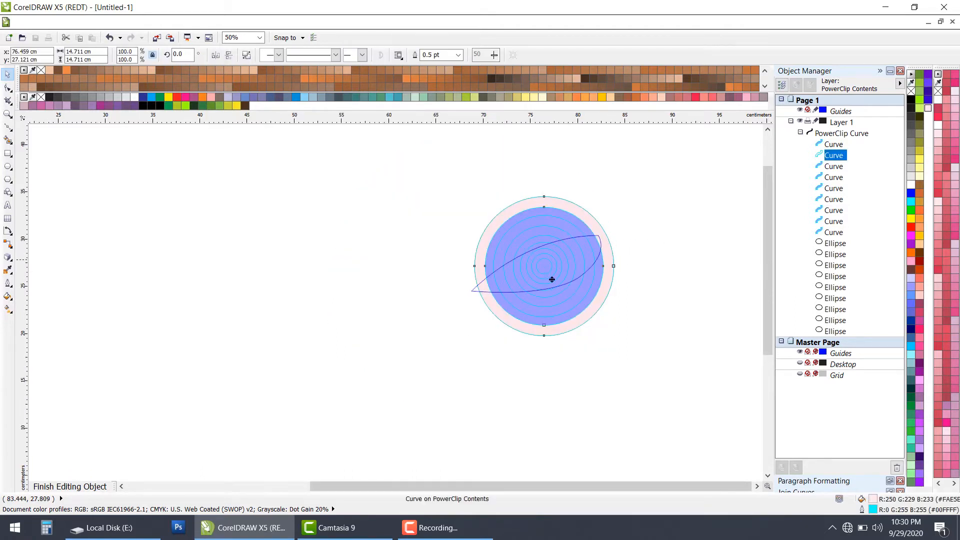
{"action": "left_click_drag", "start_coordinate": [552, 279], "coordinate": [326, 319]}
Step: Place a copy of the largest unfilled circle below and right of the filled circles, centered at about 86.1, 13.2 cm
{"action": "left_click", "coordinate": [611, 261]}
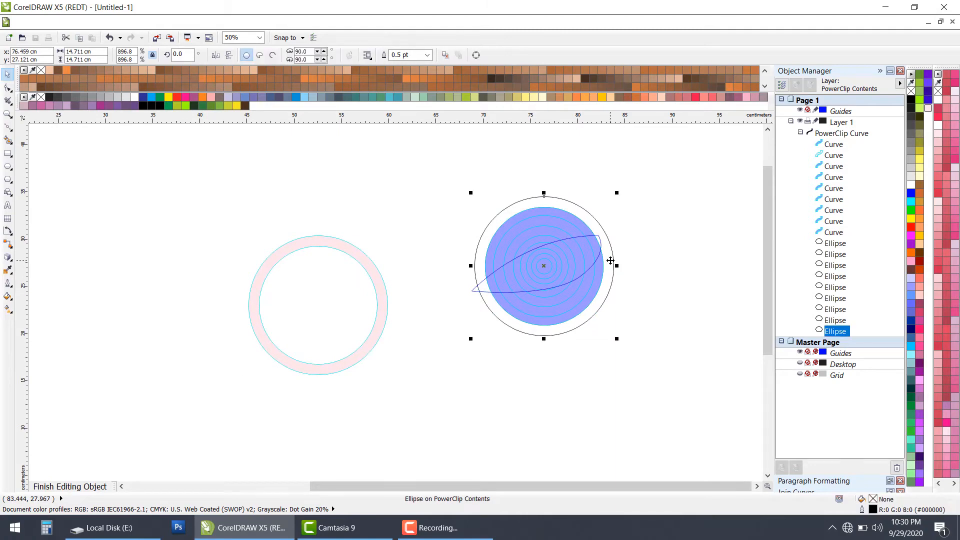
{"action": "left_click_drag", "start_coordinate": [611, 260], "coordinate": [702, 396]}
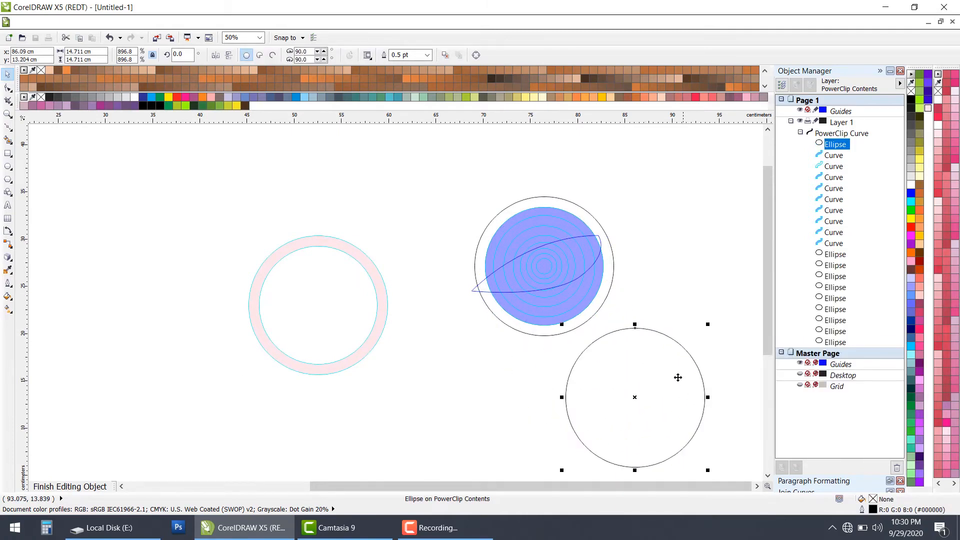
{"action": "scroll", "coordinate": [658, 386], "scroll_direction": "down", "scroll_amount": 2}
{"action": "left_click", "coordinate": [527, 369]}
{"action": "scroll", "coordinate": [527, 369], "scroll_direction": "up", "scroll_amount": 1}
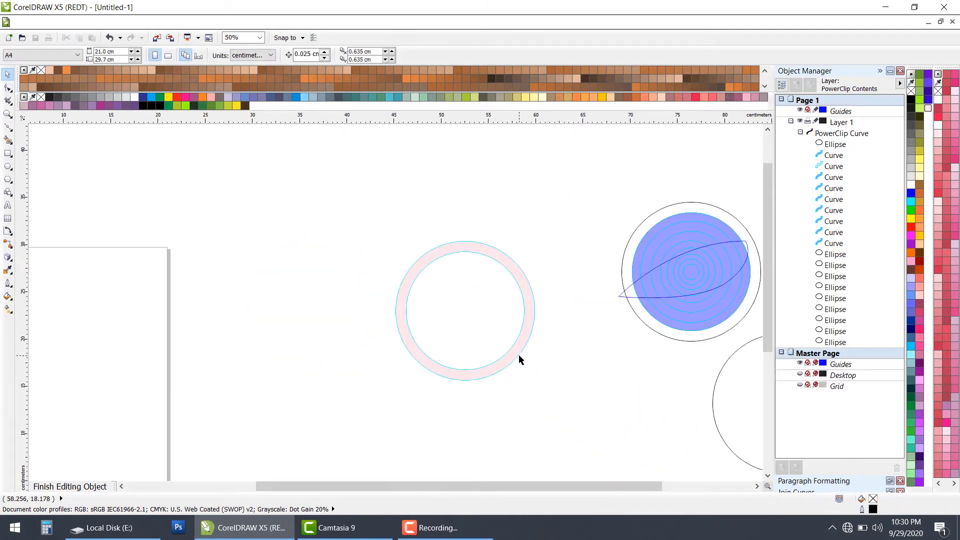
Step: Move the pale pink ring below the filled concentric circles, about 17 cm left of the unfilled circle copy
{"action": "left_click_drag", "start_coordinate": [518, 355], "coordinate": [664, 439]}
{"action": "scroll", "coordinate": [632, 405], "scroll_direction": "down", "scroll_amount": 2}
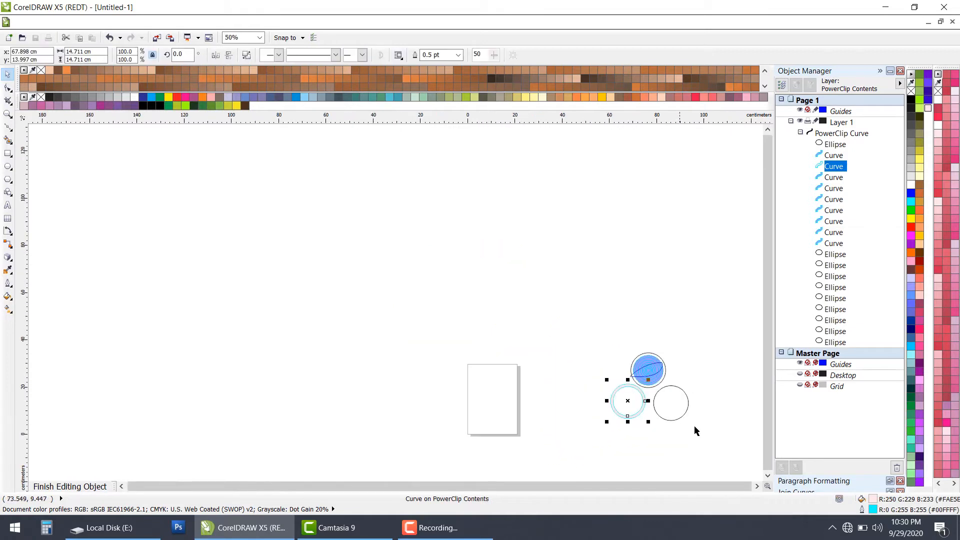
{"action": "scroll", "coordinate": [698, 426], "scroll_direction": "up", "scroll_amount": 1}
{"action": "scroll", "coordinate": [701, 425], "scroll_direction": "up", "scroll_amount": 1}
{"action": "left_click", "coordinate": [605, 342]}
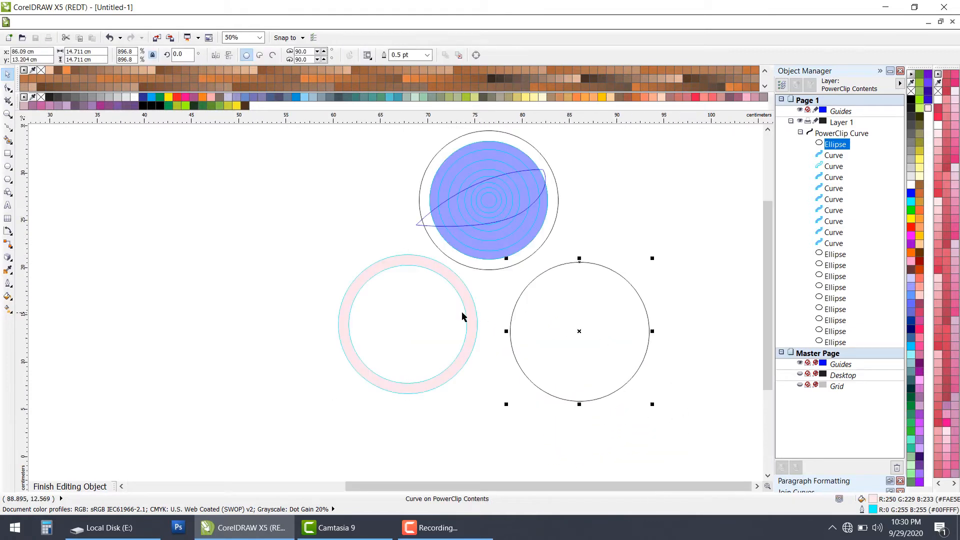
{"action": "left_click", "coordinate": [467, 318]}
{"action": "left_click_drag", "start_coordinate": [467, 318], "coordinate": [475, 333]}
Step: Place a smaller concentric copy, 10.477 cm in diameter, inside the unfilled circle below the filled circles
{"action": "left_click", "coordinate": [574, 316]}
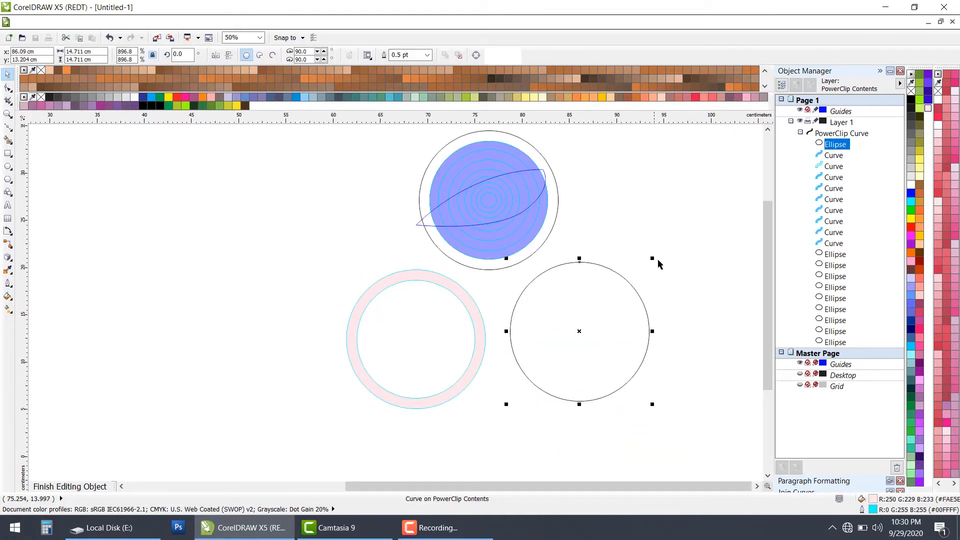
{"action": "left_click_drag", "start_coordinate": [652, 260], "coordinate": [646, 283]}
{"action": "right_click", "coordinate": [646, 283]}
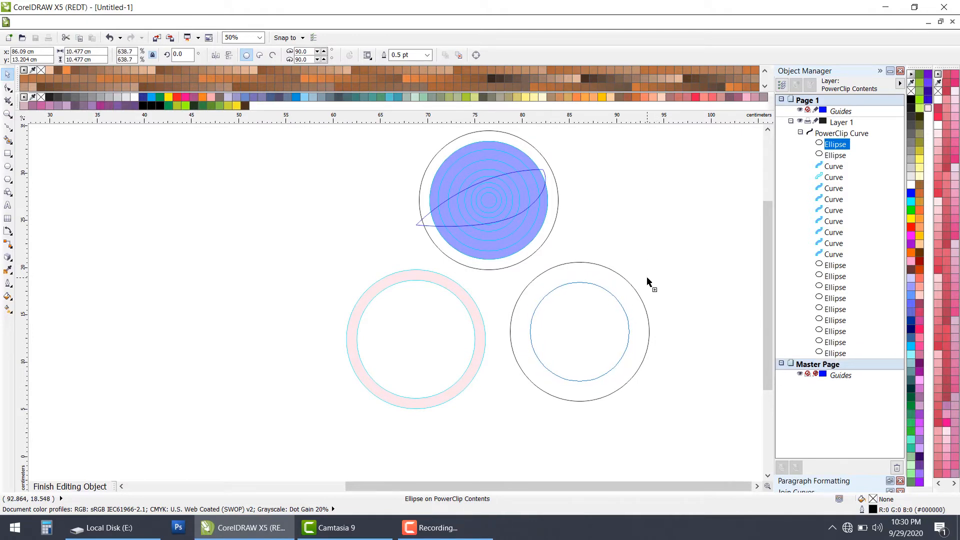
{"action": "left_click", "coordinate": [673, 262]}
{"action": "left_click", "coordinate": [611, 317]}
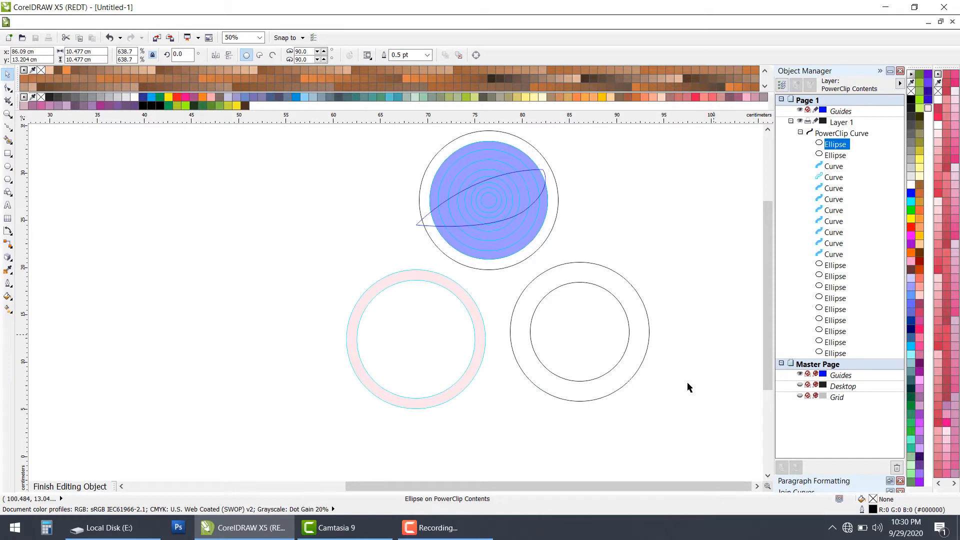
Step: Duplicate the pair of unfilled concentric circles to the right, centered at about 101.6, 13.2 cm
{"action": "left_click_drag", "start_coordinate": [675, 422], "coordinate": [504, 247]}
{"action": "left_click_drag", "start_coordinate": [585, 306], "coordinate": [733, 317]}
{"action": "right_click", "coordinate": [733, 317]}
{"action": "scroll", "coordinate": [598, 284], "scroll_direction": "down", "scroll_amount": 2}
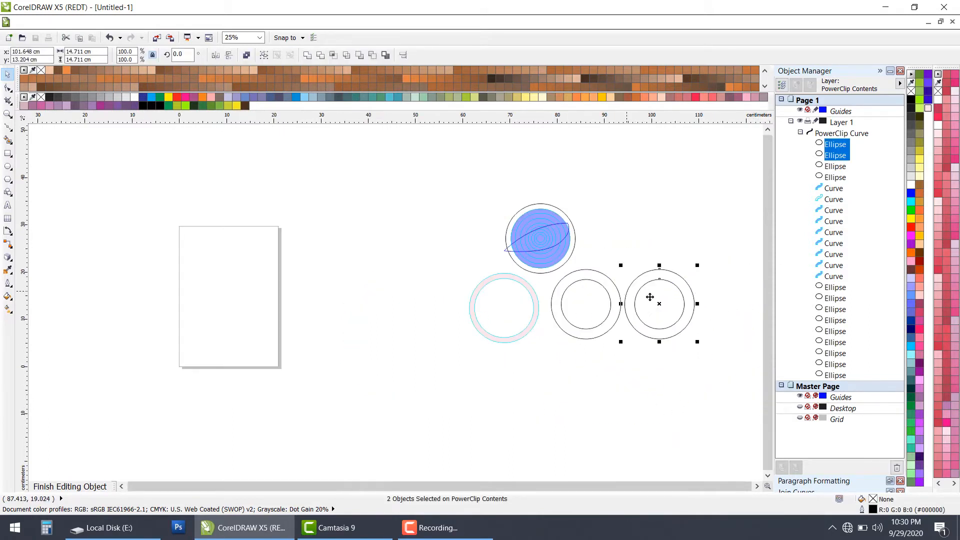
{"action": "scroll", "coordinate": [660, 305], "scroll_direction": "up", "scroll_amount": 2}
Step: In the duplicated pair, fill the inner circle pale yellow (#FFFF99) and the outer circle olive (RGB 153, 153, 51)
{"action": "left_click", "coordinate": [665, 310]}
{"action": "left_click", "coordinate": [663, 313]}
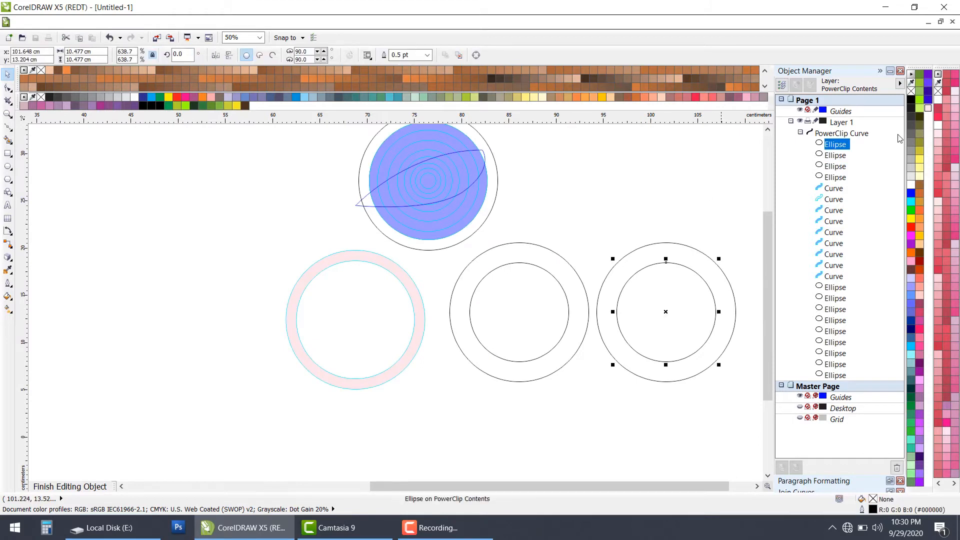
{"action": "left_click", "coordinate": [920, 169]}
{"action": "left_click", "coordinate": [700, 253]}
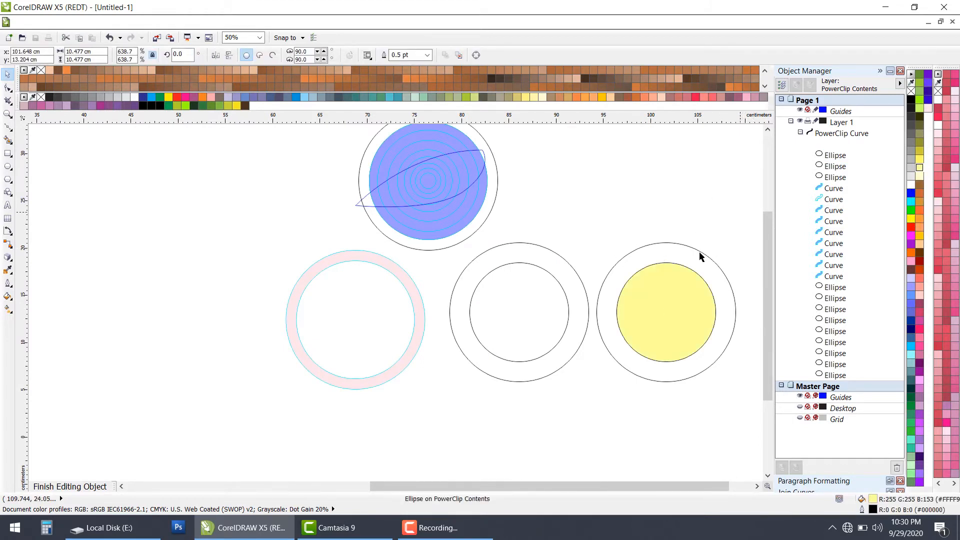
{"action": "left_click", "coordinate": [704, 257]}
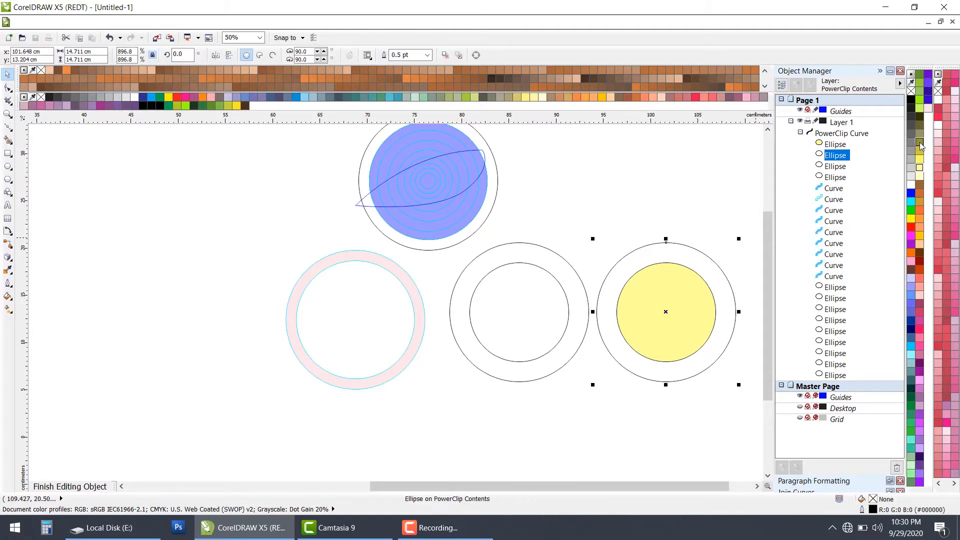
{"action": "left_click", "coordinate": [920, 143]}
{"action": "left_click", "coordinate": [647, 188]}
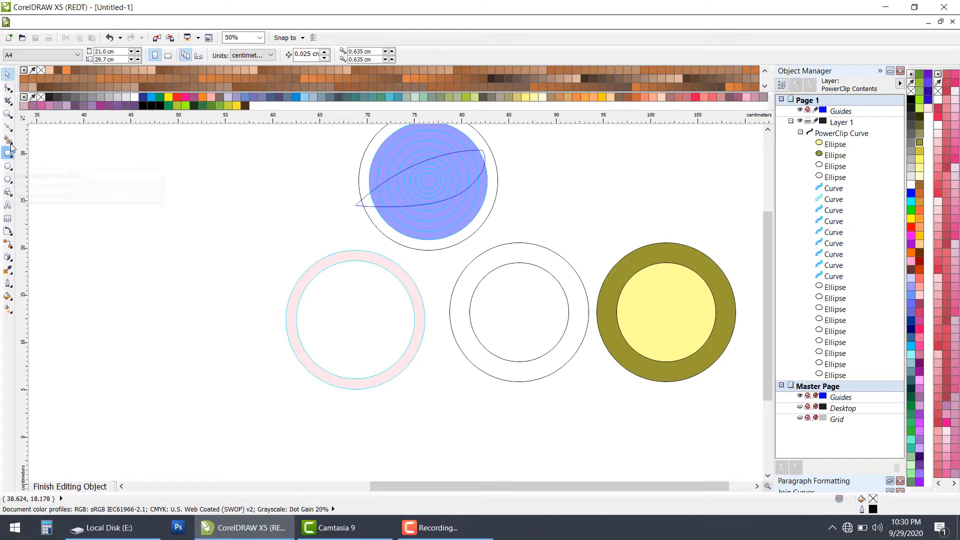
Step: Select both the yellow and olive circles of the directly filled pair
{"action": "left_click", "coordinate": [662, 307]}
{"action": "left_click_drag", "start_coordinate": [601, 211], "coordinate": [764, 394]}
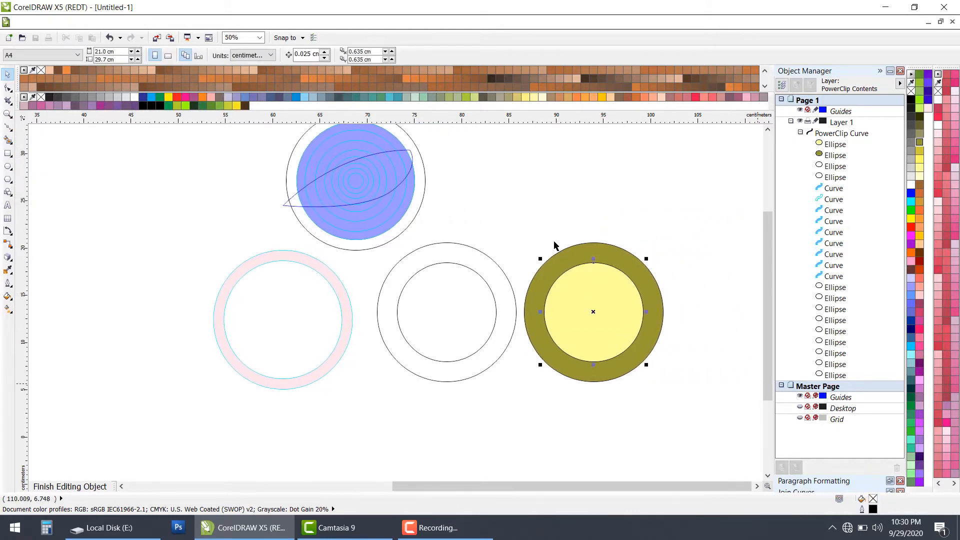
{"action": "left_click_drag", "start_coordinate": [515, 200], "coordinate": [665, 405]}
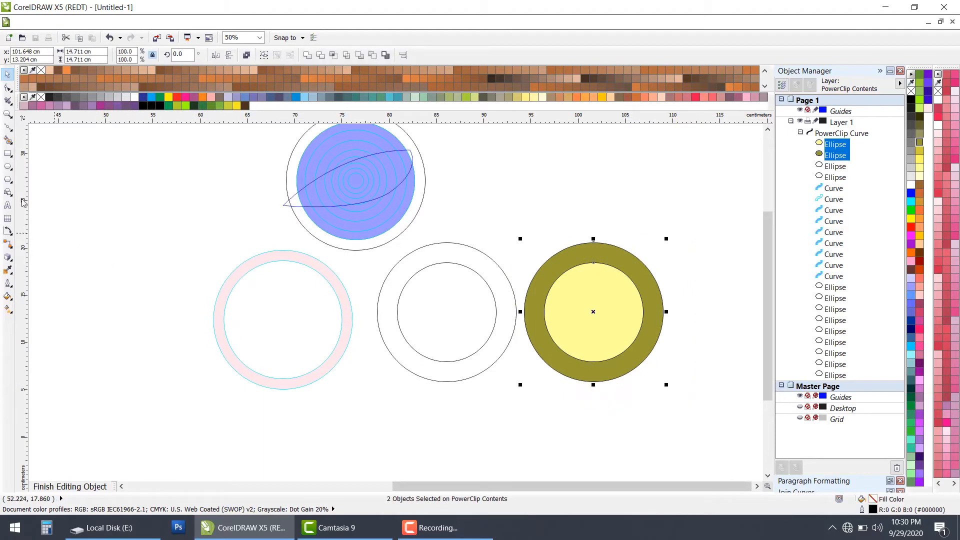
Step: Smart Fill the inner circle of the unfilled pair and recolor the new fill pale yellow (#FFFF99)
{"action": "left_click", "coordinate": [8, 142]}
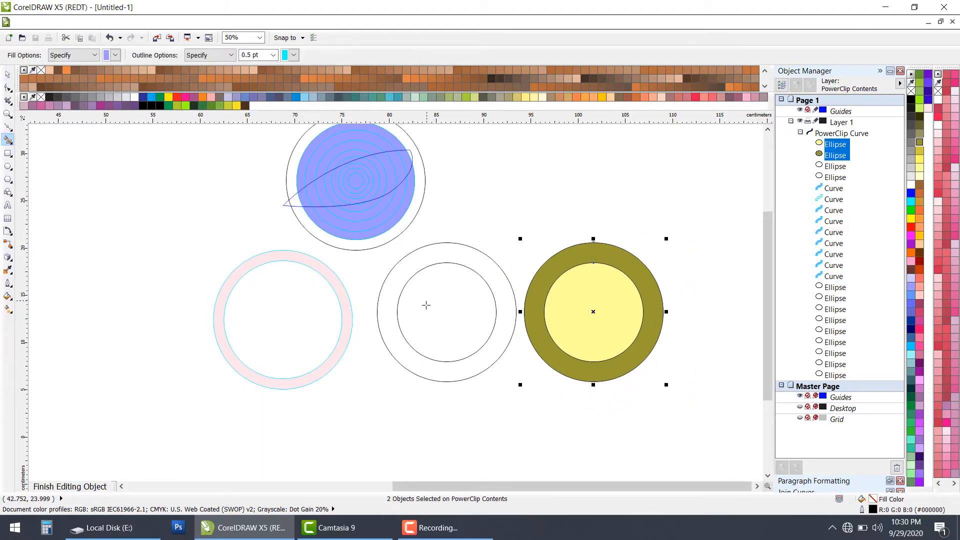
{"action": "left_click", "coordinate": [920, 168]}
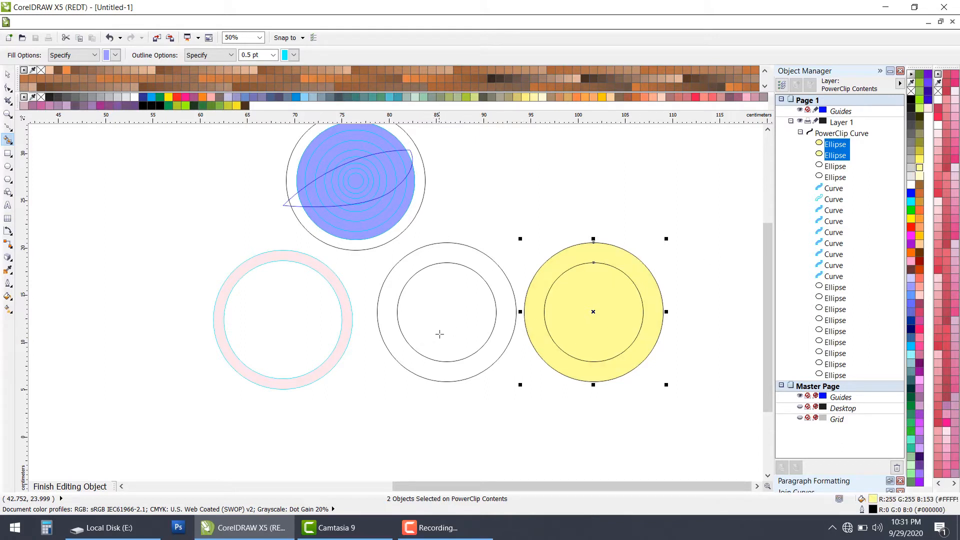
{"action": "key", "text": "ctrl+z"}
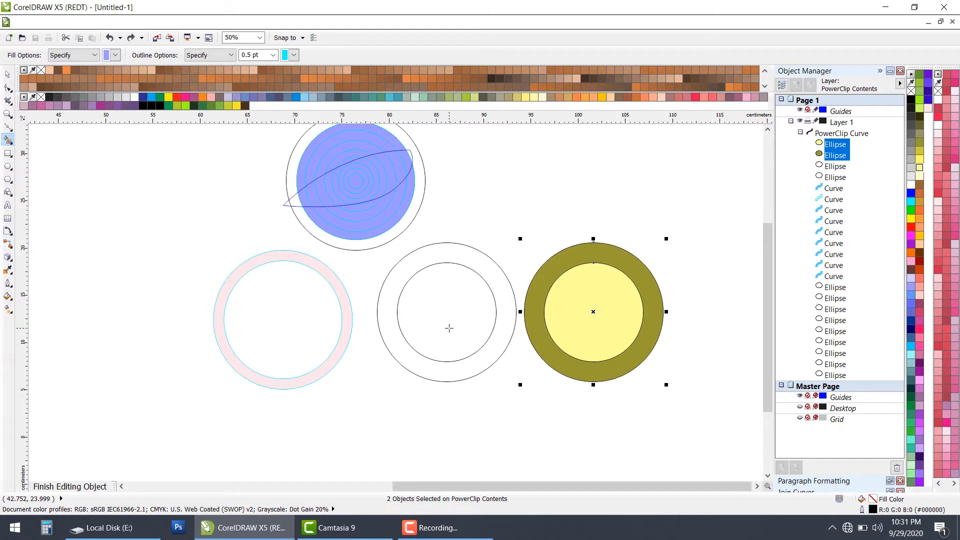
{"action": "left_click", "coordinate": [435, 313]}
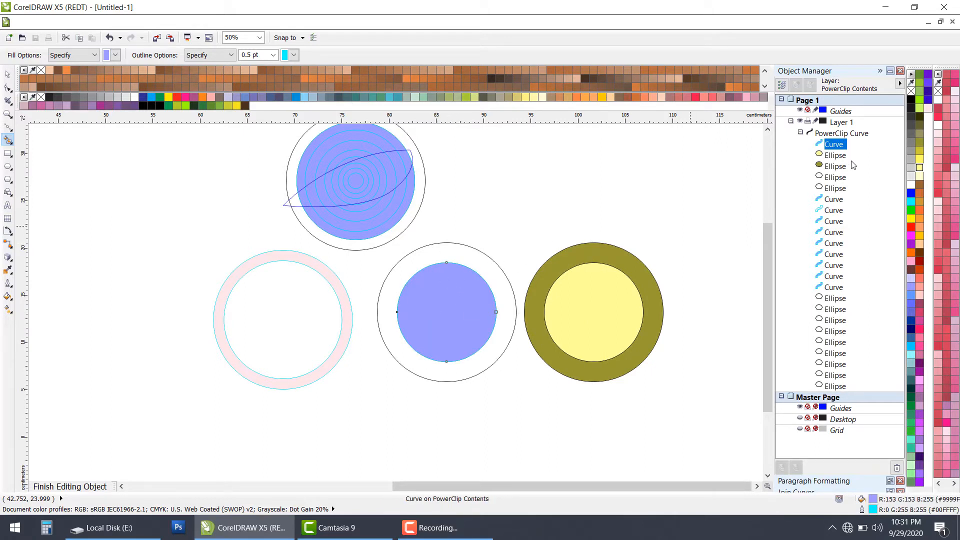
{"action": "left_click", "coordinate": [920, 141]}
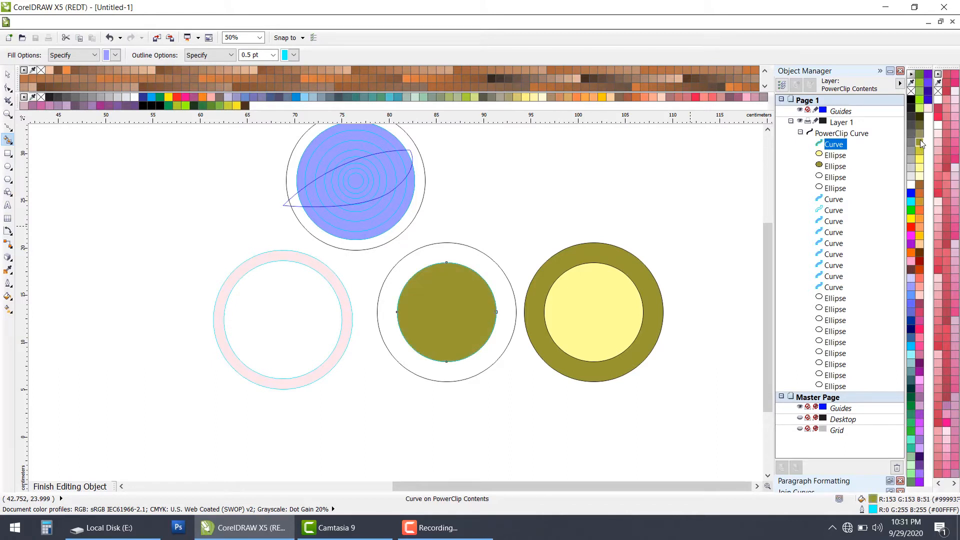
{"action": "left_click", "coordinate": [920, 168]}
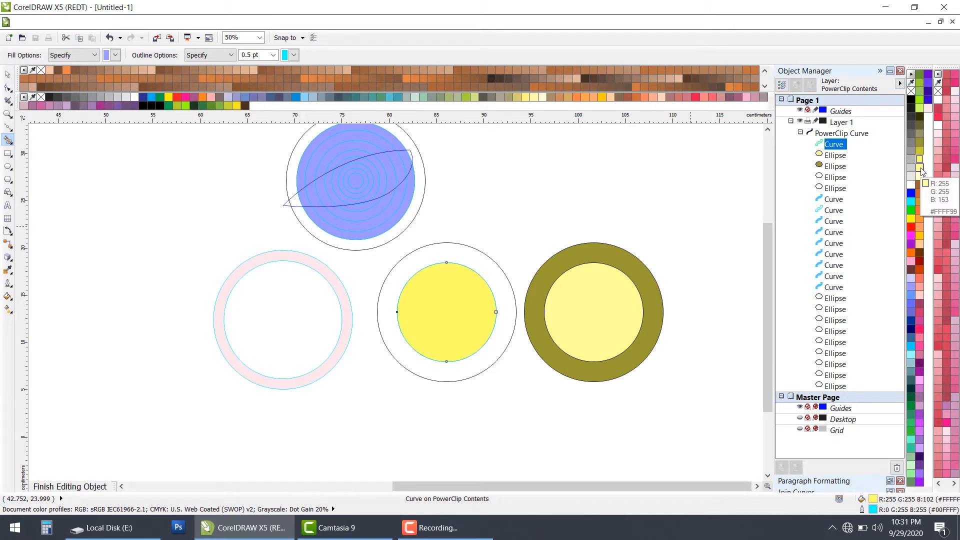
{"action": "left_click", "coordinate": [921, 169]}
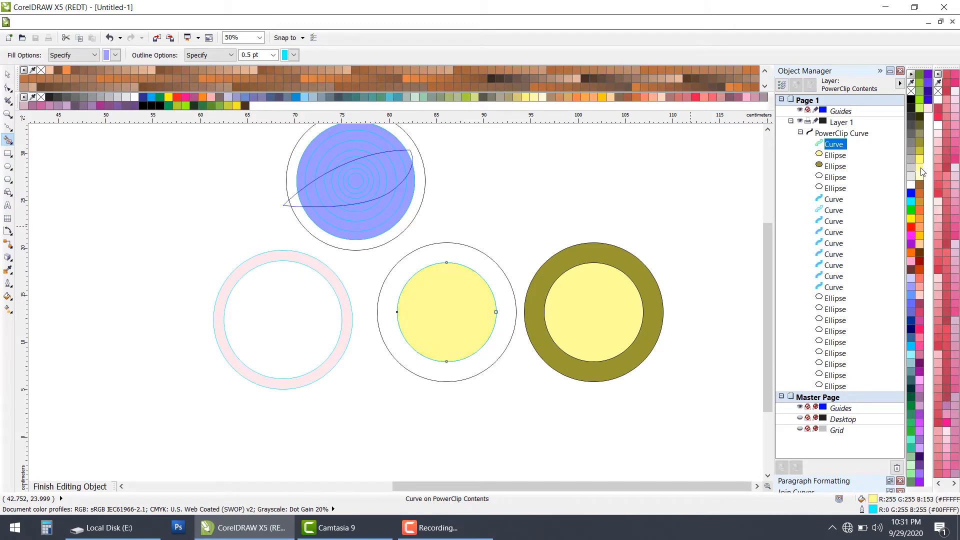
Step: Smart Fill the ring around the cyan-outlined yellow disc and recolor it olive (RGB 153, 153, 51)
{"action": "left_click", "coordinate": [429, 256]}
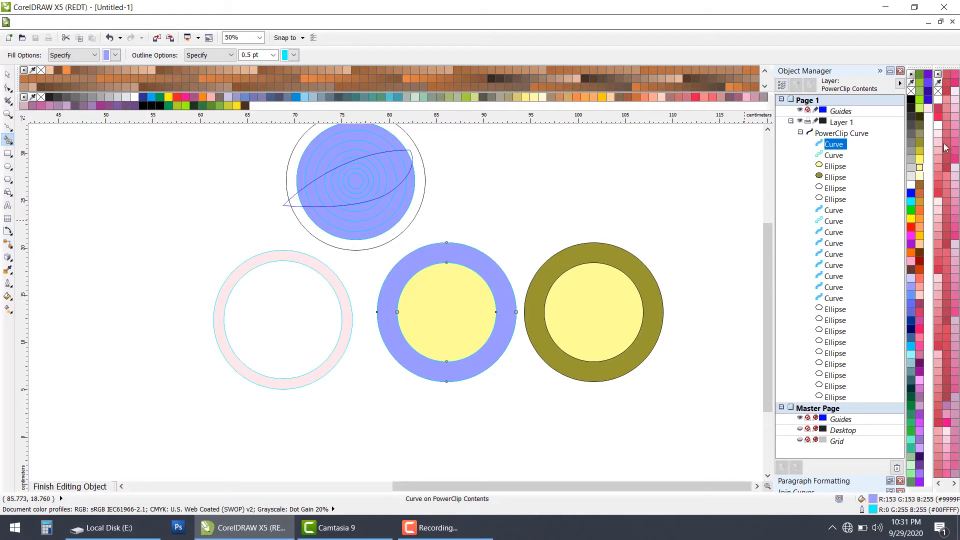
{"action": "left_click", "coordinate": [920, 125]}
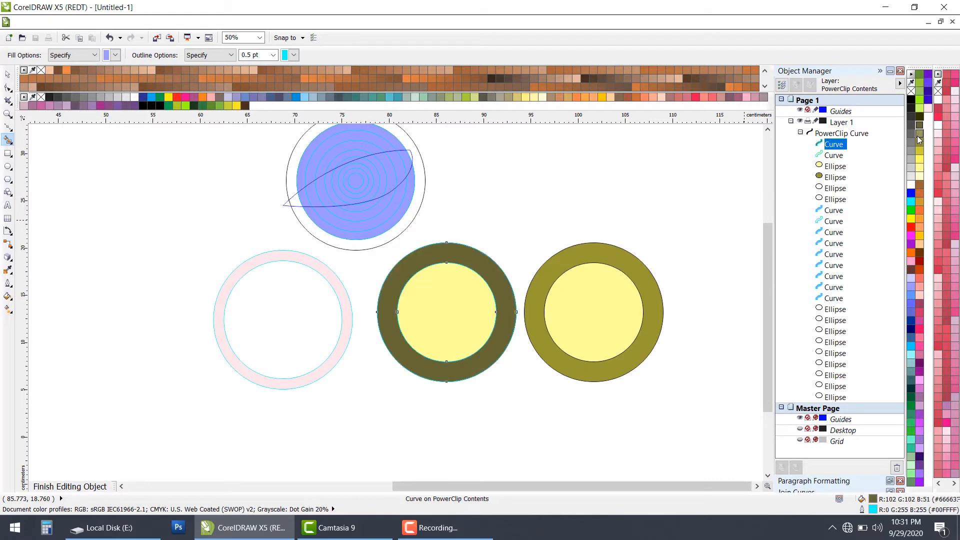
{"action": "left_click", "coordinate": [920, 134]}
{"action": "left_click", "coordinate": [920, 152]}
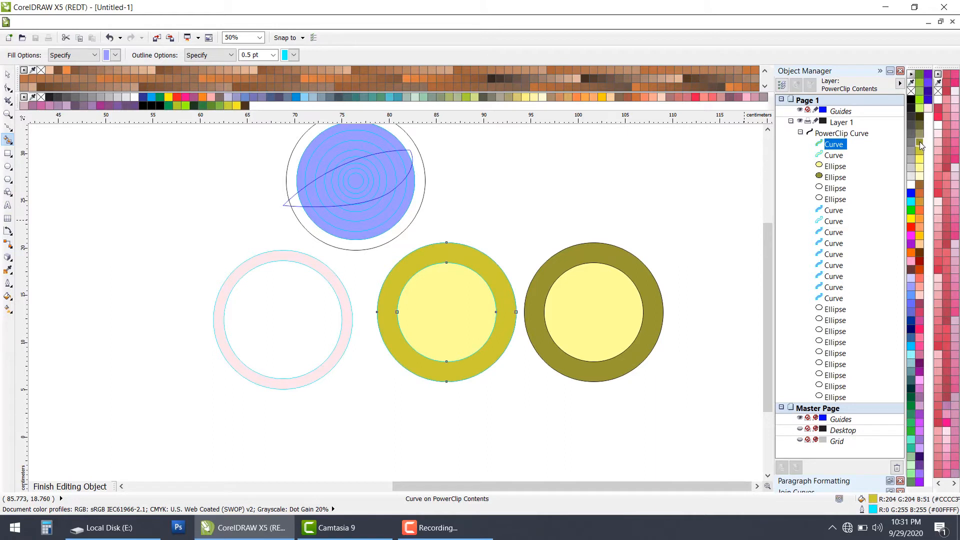
{"action": "left_click", "coordinate": [921, 144]}
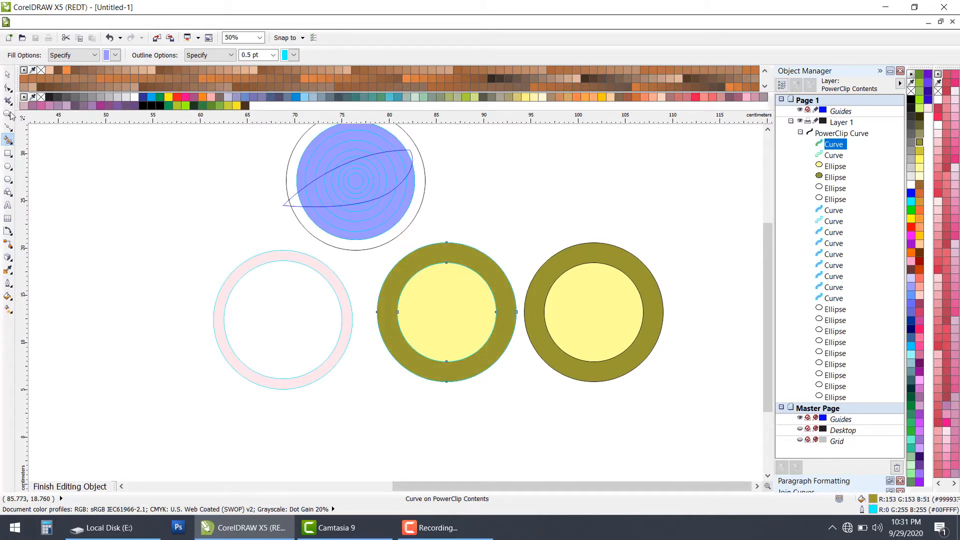
Step: Examine the directly filled ellipse pair against the Smart Fill yellow disc by selecting each
{"action": "left_click", "coordinate": [8, 74]}
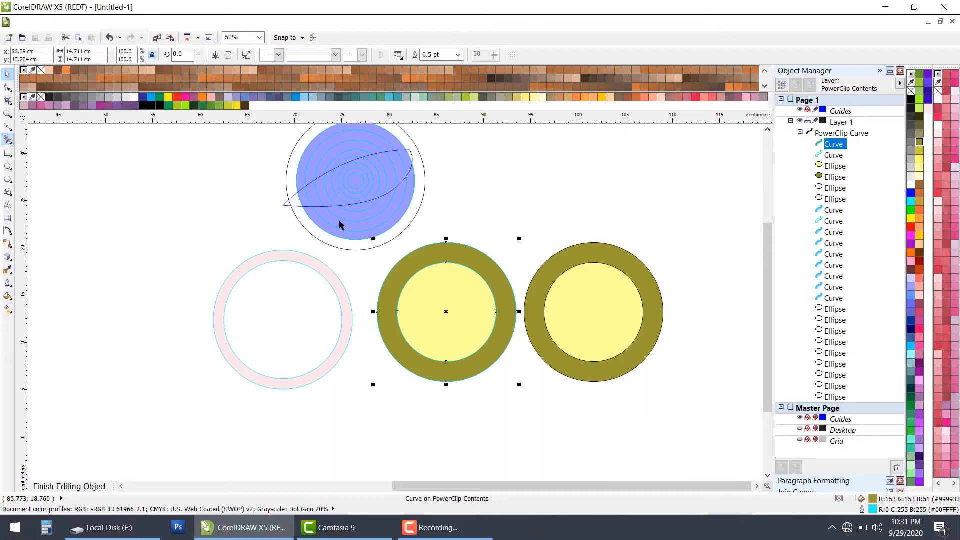
{"action": "left_click", "coordinate": [632, 243]}
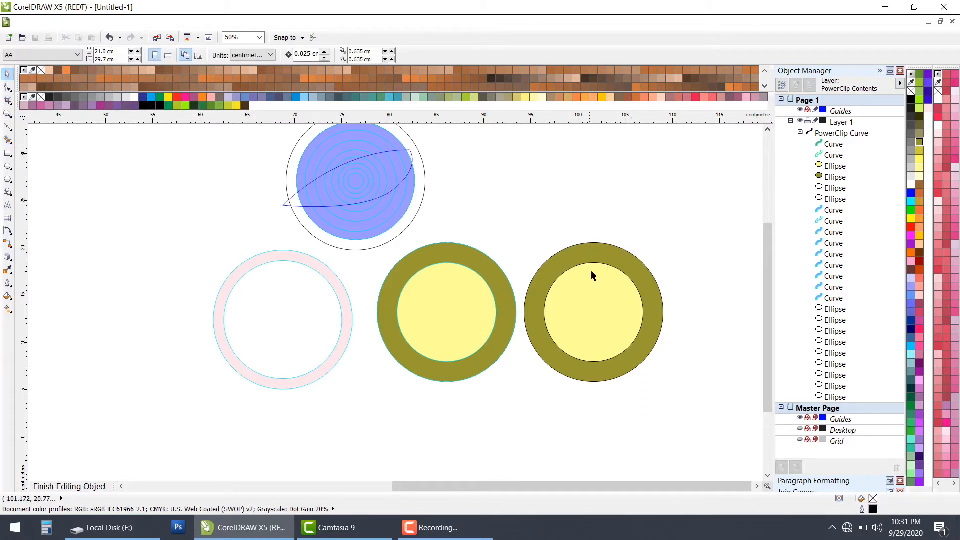
{"action": "left_click_drag", "start_coordinate": [518, 220], "coordinate": [700, 409]}
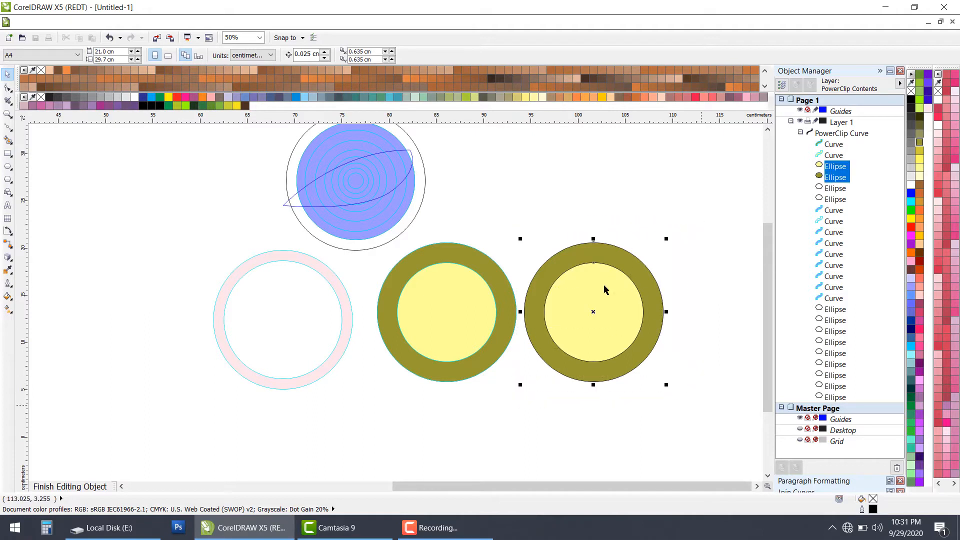
{"action": "left_click", "coordinate": [427, 270]}
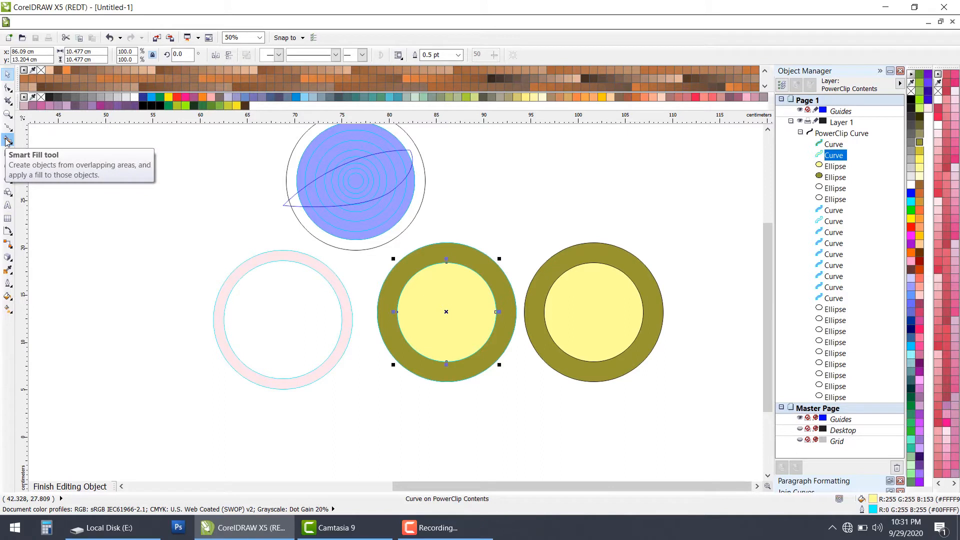
{"action": "left_click", "coordinate": [680, 254]}
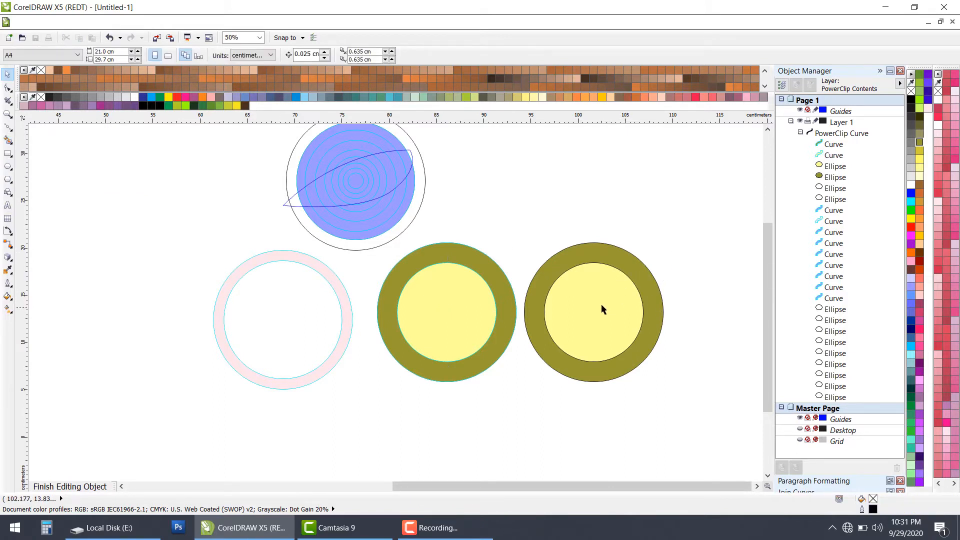
{"action": "left_click_drag", "start_coordinate": [520, 223], "coordinate": [750, 434]}
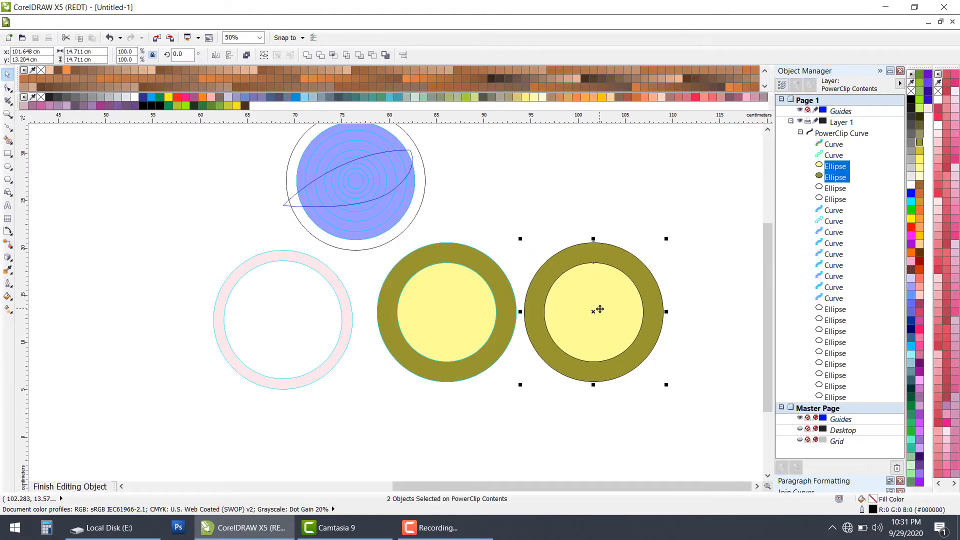
Step: Separate the directly filled pair, moving the yellow circle about 15 cm up and the olive circle about 5 cm right
{"action": "left_click_drag", "start_coordinate": [591, 311], "coordinate": [607, 209]}
{"action": "left_click", "coordinate": [631, 325]}
{"action": "left_click_drag", "start_coordinate": [633, 305], "coordinate": [725, 356]}
{"action": "left_click_drag", "start_coordinate": [683, 351], "coordinate": [622, 290]}
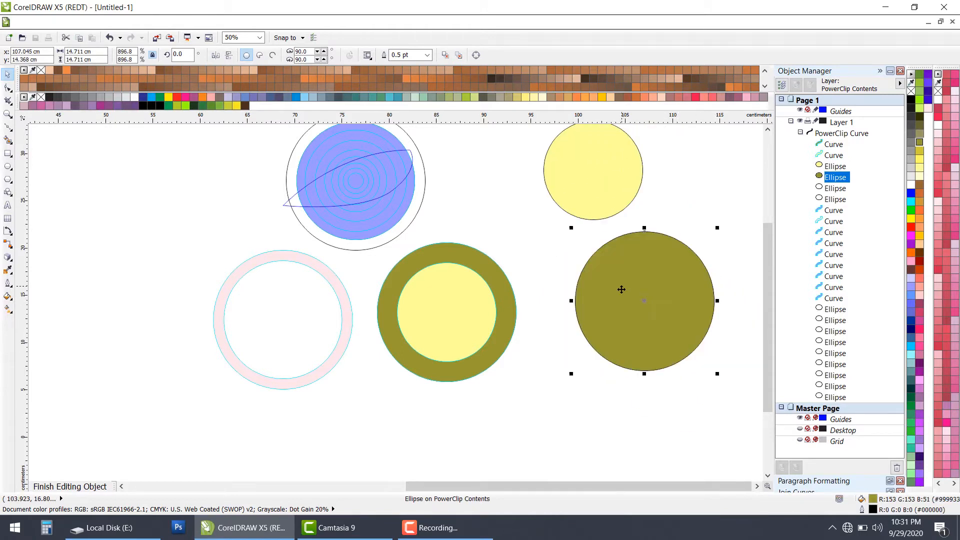
Step: Move the Smart Fill yellow disc to about 97.0, 2.6 cm and the olive ring to about 81.9, 7.5 cm
{"action": "left_click", "coordinate": [444, 312]}
{"action": "left_click_drag", "start_coordinate": [461, 321], "coordinate": [561, 422]}
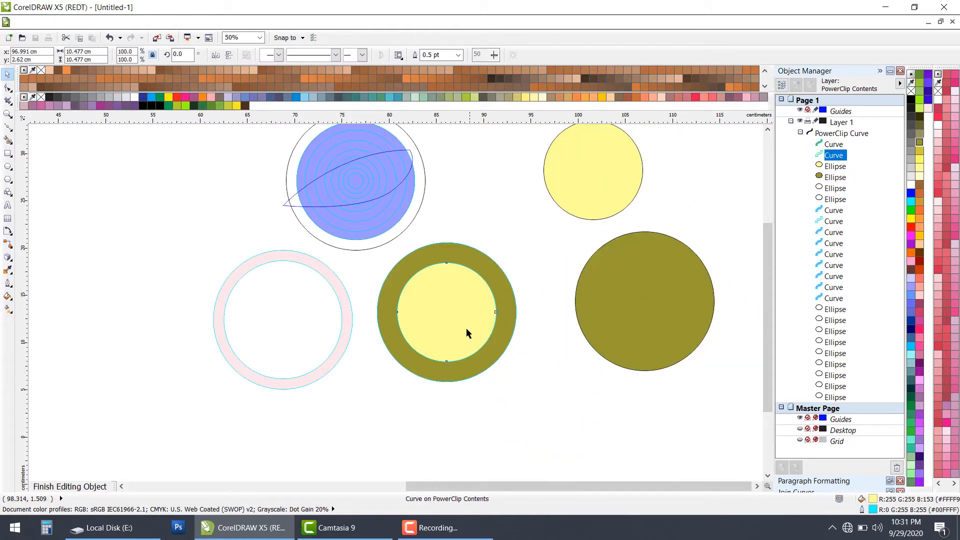
{"action": "left_click", "coordinate": [495, 318]}
{"action": "left_click_drag", "start_coordinate": [495, 318], "coordinate": [454, 372]}
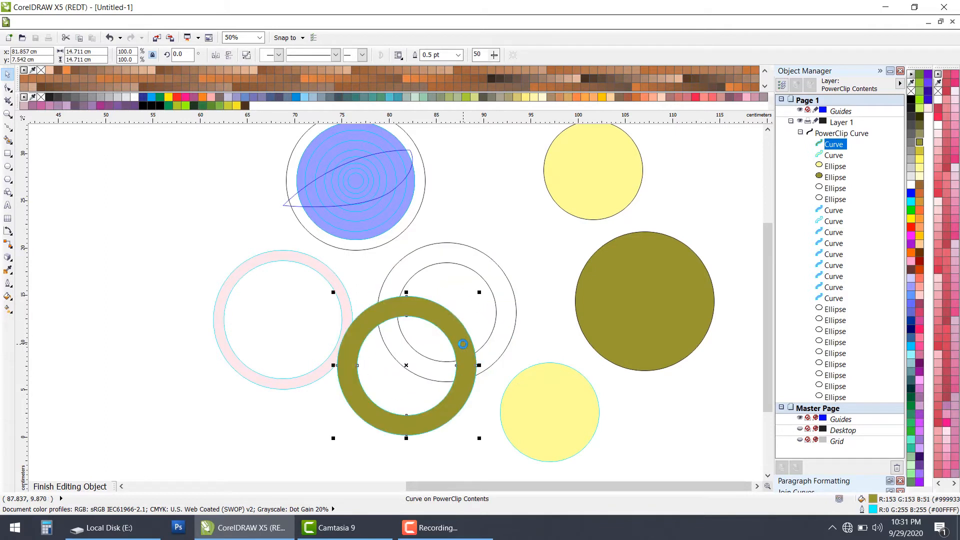
Step: Move the two original unfilled circles clear of the Smart Fill shapes, to the right of the large olive circle
{"action": "left_click_drag", "start_coordinate": [485, 279], "coordinate": [490, 194]}
{"action": "scroll", "coordinate": [340, 212], "scroll_direction": "down", "scroll_amount": 2}
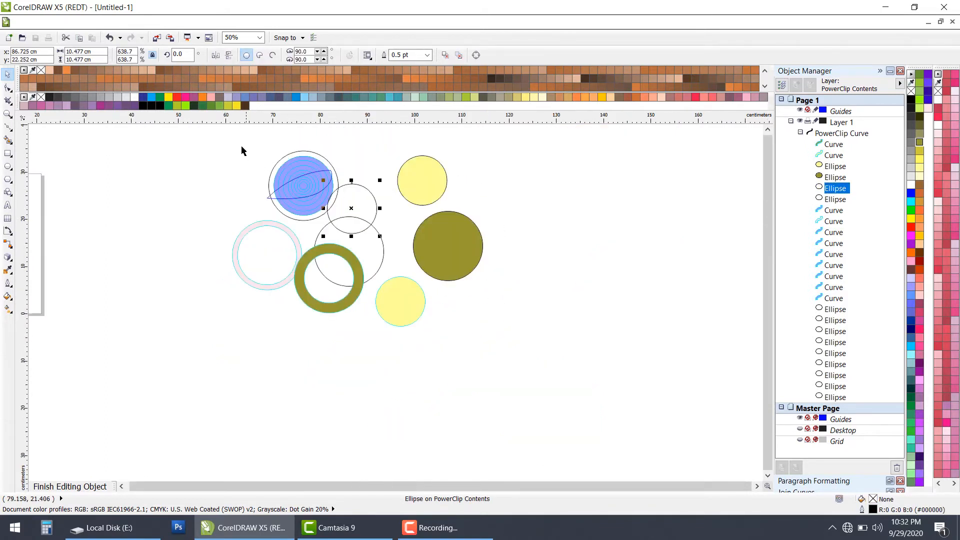
{"action": "left_click_drag", "start_coordinate": [242, 147], "coordinate": [554, 230]}
{"action": "left_click", "coordinate": [349, 212]}
{"action": "left_click", "coordinate": [358, 242]}
{"action": "left_click_drag", "start_coordinate": [359, 242], "coordinate": [603, 280]}
Step: Move the olive Smart Fill ring beside the solid olive circle, centered at about 89.8, 14.3 cm
{"action": "left_click", "coordinate": [332, 280]}
{"action": "scroll", "coordinate": [335, 258], "scroll_direction": "up", "scroll_amount": 2}
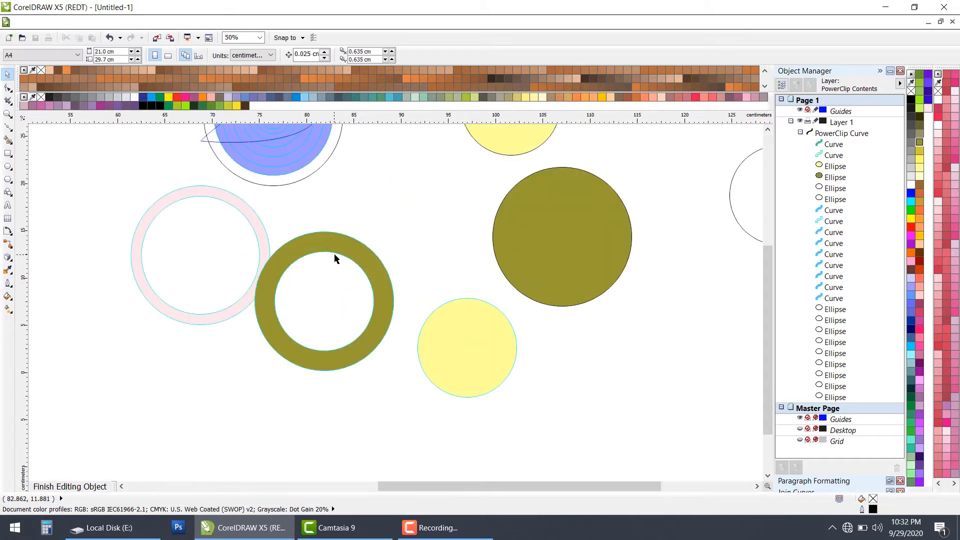
{"action": "left_click_drag", "start_coordinate": [341, 254], "coordinate": [417, 191]}
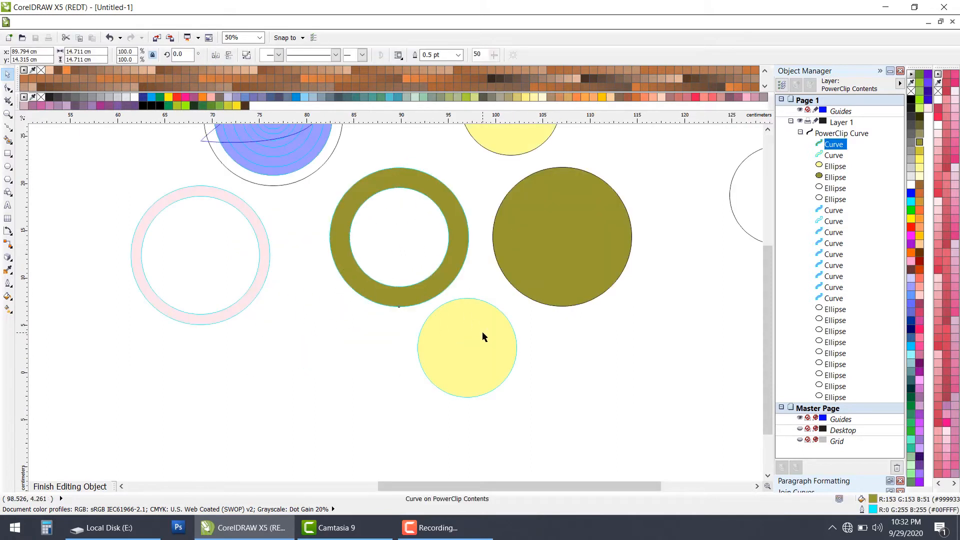
Step: Move the yellow Smart Fill disc directly below the olive ring, centered at about 90.7, 0.3 cm
{"action": "left_click_drag", "start_coordinate": [483, 339], "coordinate": [368, 368]}
{"action": "scroll", "coordinate": [459, 349], "scroll_direction": "down", "scroll_amount": 2}
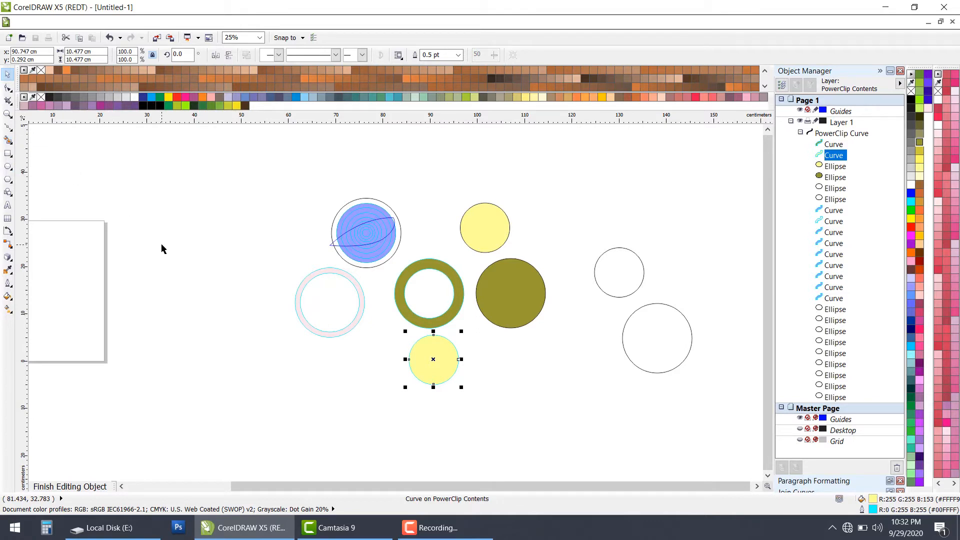
{"action": "scroll", "coordinate": [456, 389], "scroll_direction": "up", "scroll_amount": 1}
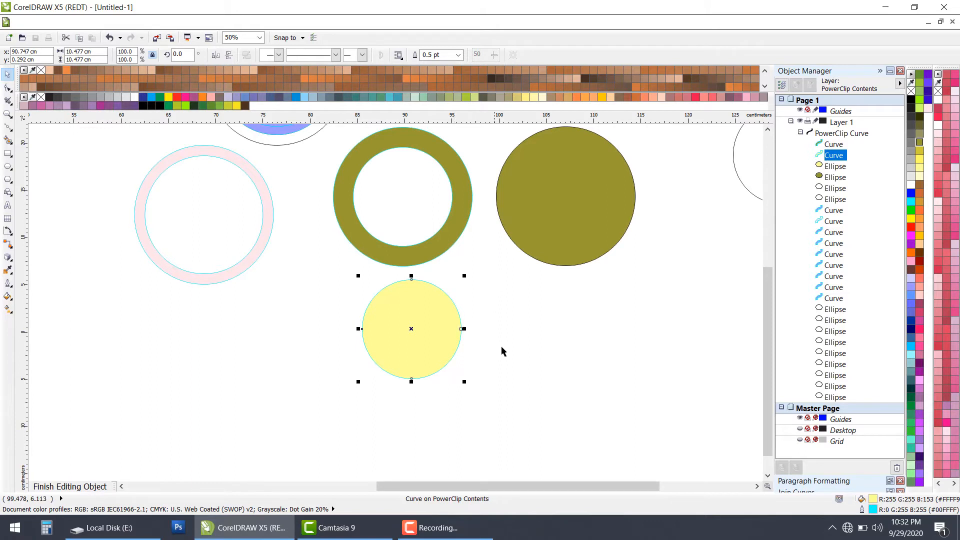
{"action": "scroll", "coordinate": [501, 347], "scroll_direction": "down", "scroll_amount": 1}
{"action": "scroll", "coordinate": [346, 215], "scroll_direction": "up", "scroll_amount": 1}
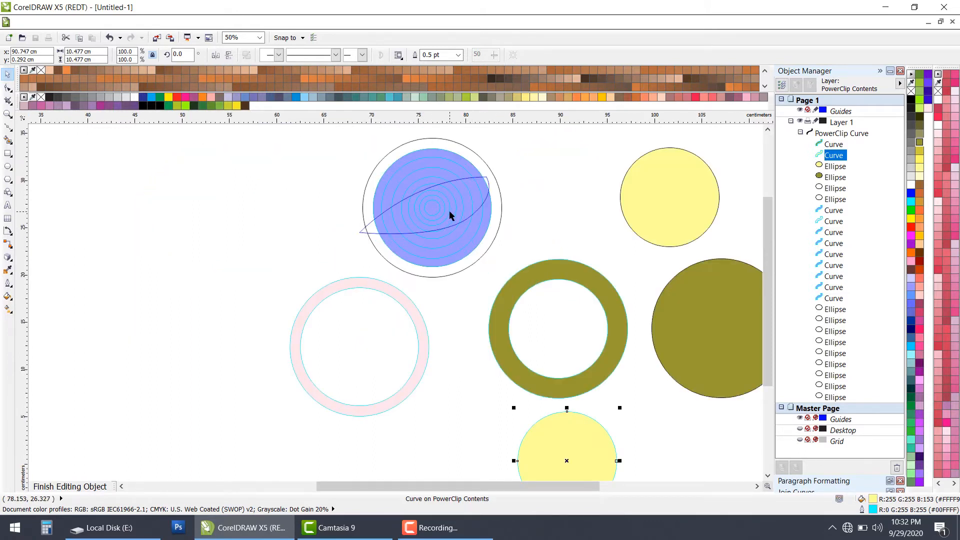
{"action": "scroll", "coordinate": [445, 211], "scroll_direction": "down", "scroll_amount": 1}
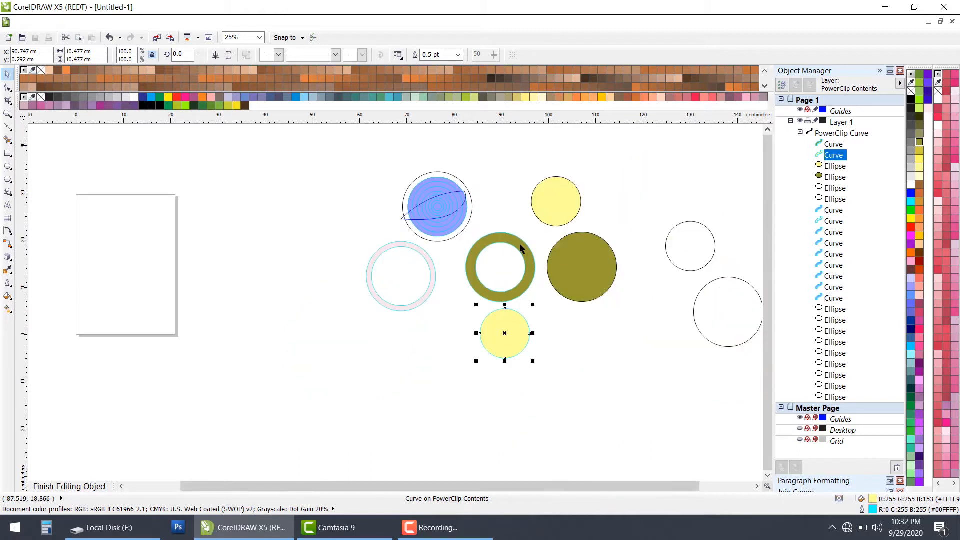
{"action": "scroll", "coordinate": [518, 251], "scroll_direction": "down", "scroll_amount": 1}
{"action": "scroll", "coordinate": [536, 263], "scroll_direction": "up", "scroll_amount": 1}
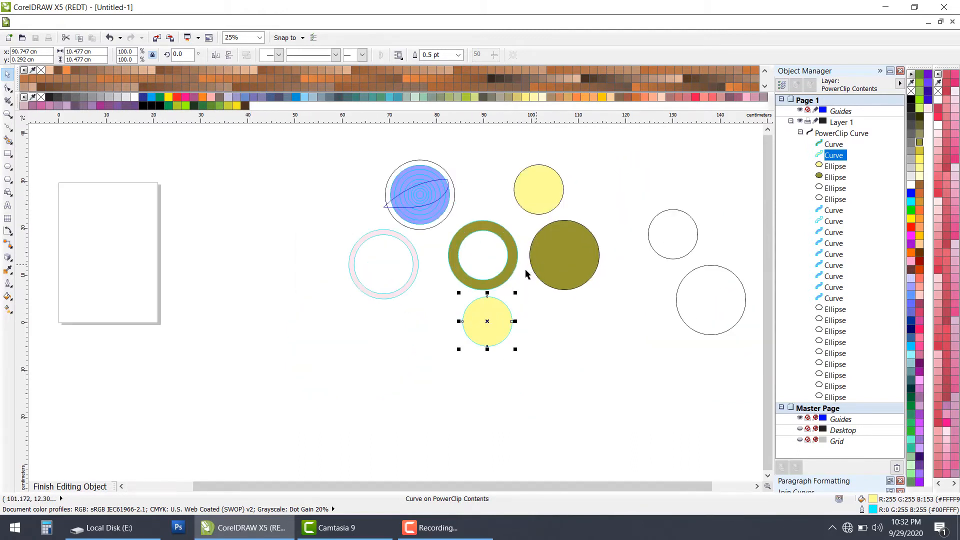
Step: Stack the directly filled yellow circle back on the solid olive circle, centered at about 107.1, 13.4 cm
{"action": "left_click", "coordinate": [547, 321]}
{"action": "left_click", "coordinate": [494, 322]}
{"action": "left_click", "coordinate": [583, 242]}
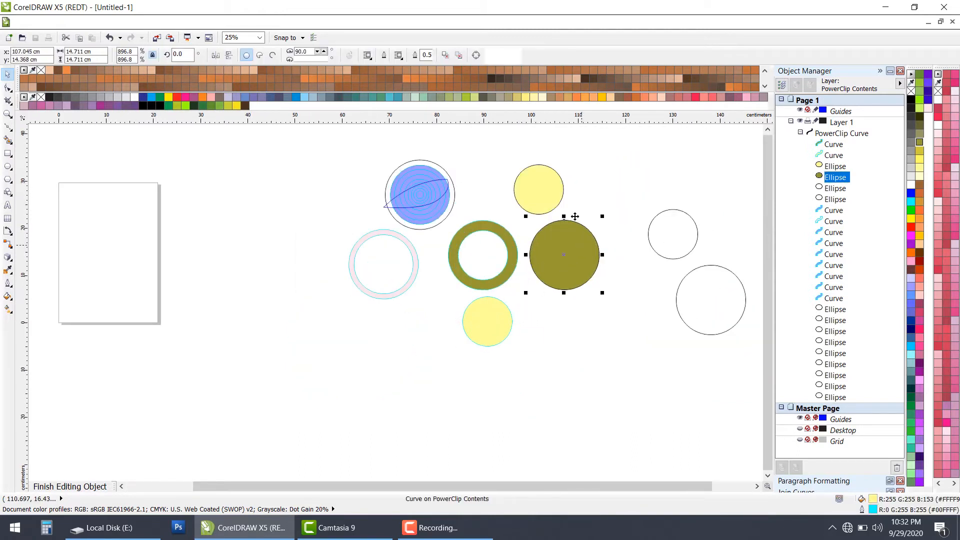
{"action": "left_click", "coordinate": [558, 189]}
{"action": "left_click_drag", "start_coordinate": [562, 209], "coordinate": [588, 279]}
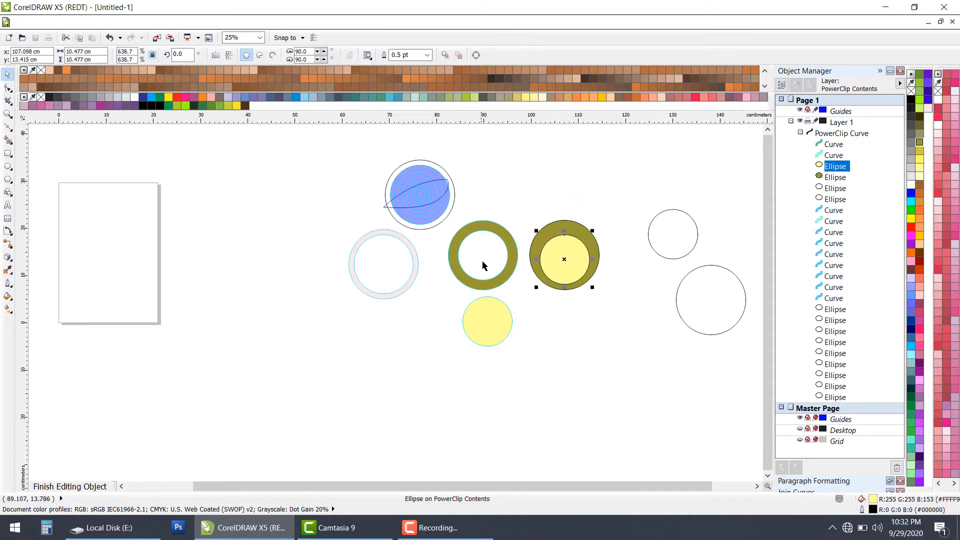
Step: Compare the hollow olive Smart Fill ring and the concentric blue rings with the stacked yellow and olive circles
{"action": "scroll", "coordinate": [508, 281], "scroll_direction": "up", "scroll_amount": 1}
{"action": "scroll", "coordinate": [508, 283], "scroll_direction": "down", "scroll_amount": 1}
{"action": "scroll", "coordinate": [380, 142], "scroll_direction": "up", "scroll_amount": 2}
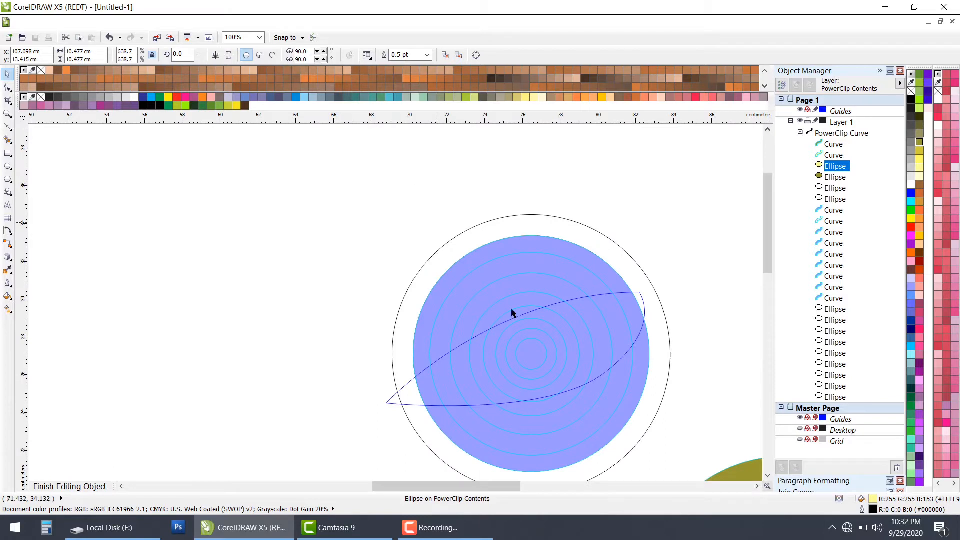
{"action": "scroll", "coordinate": [553, 358], "scroll_direction": "down", "scroll_amount": 1}
{"action": "scroll", "coordinate": [577, 382], "scroll_direction": "down", "scroll_amount": 1}
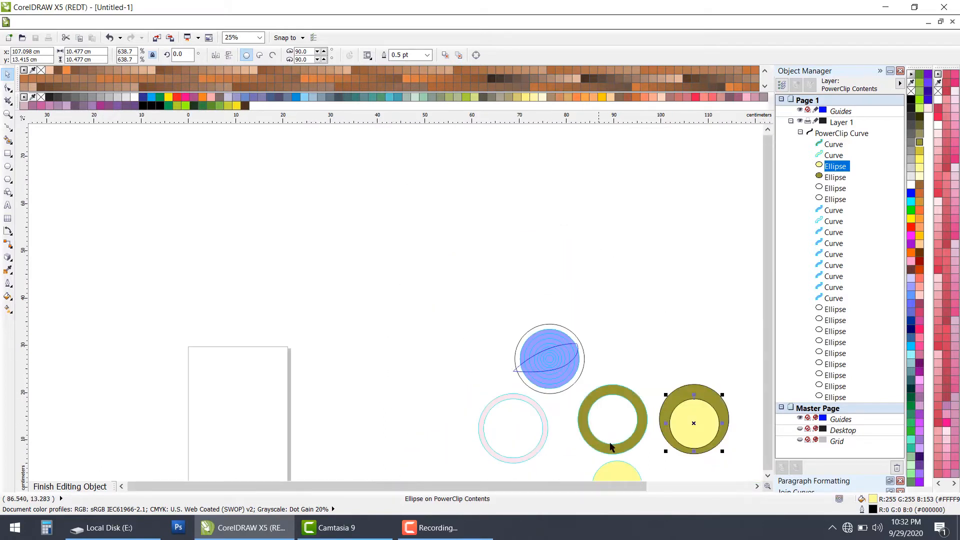
{"action": "scroll", "coordinate": [628, 452], "scroll_direction": "down", "scroll_amount": 1}
{"action": "scroll", "coordinate": [628, 453], "scroll_direction": "up", "scroll_amount": 2}
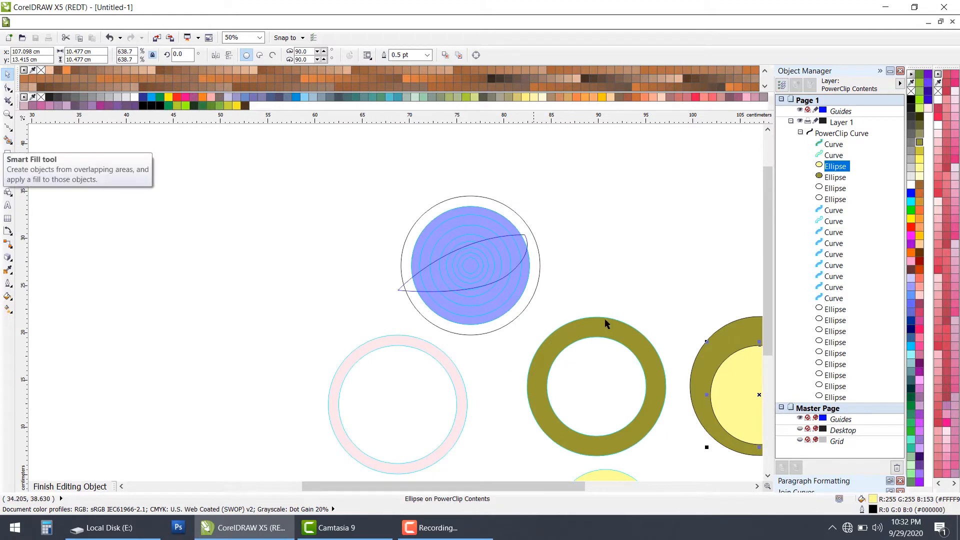
{"action": "scroll", "coordinate": [615, 320], "scroll_direction": "down", "scroll_amount": 1}
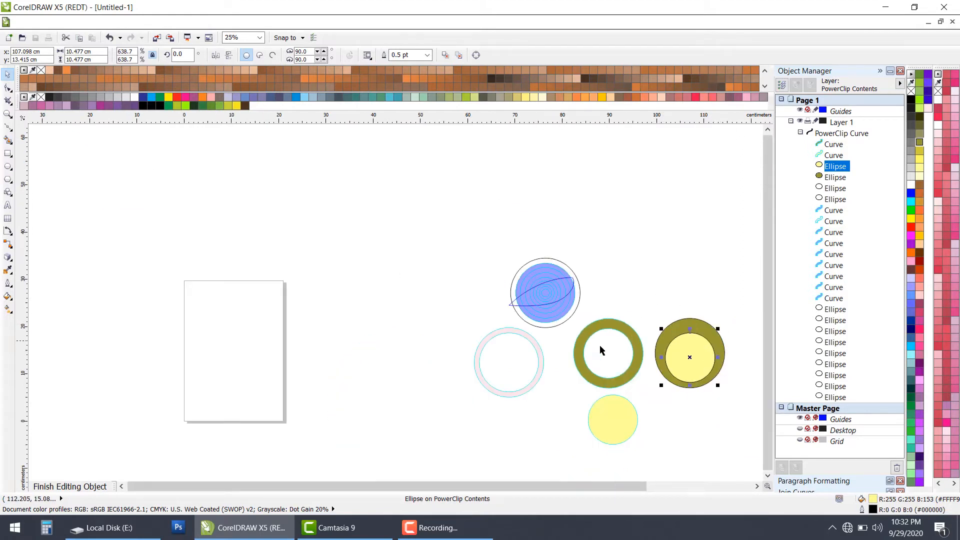
Step: Delete the olive ring, the yellow disc, the stacked olive and yellow circles, and the pink ring
{"action": "left_click", "coordinate": [700, 435]}
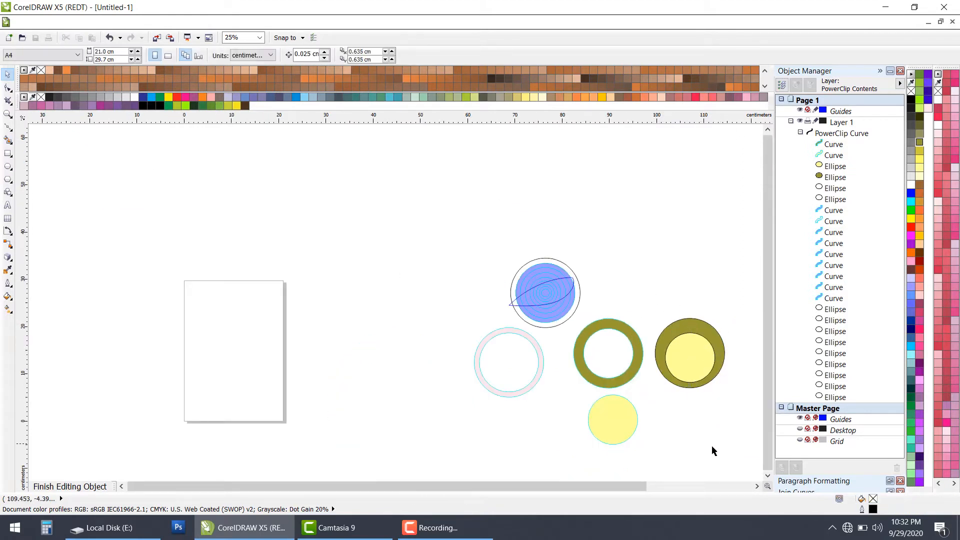
{"action": "left_click_drag", "start_coordinate": [731, 460], "coordinate": [571, 307]}
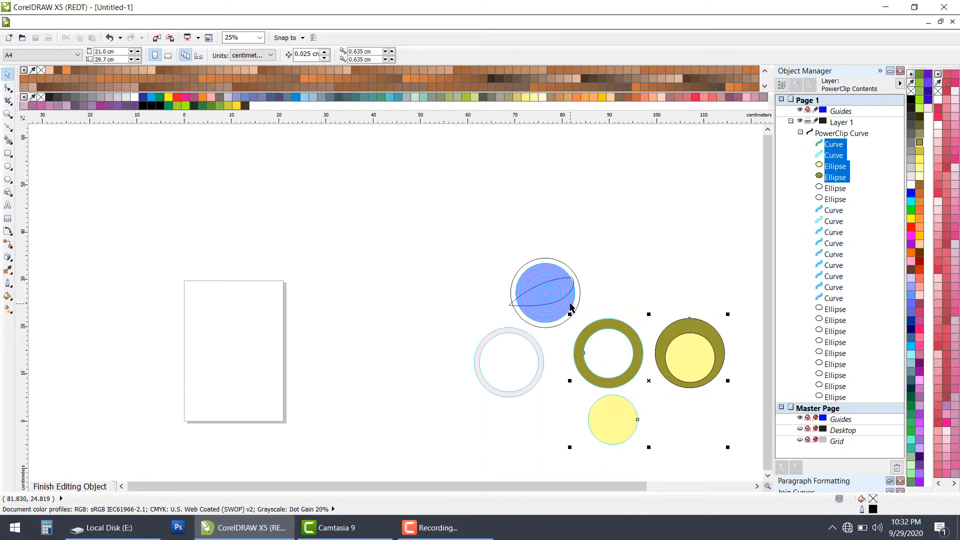
{"action": "key", "text": "Delete"}
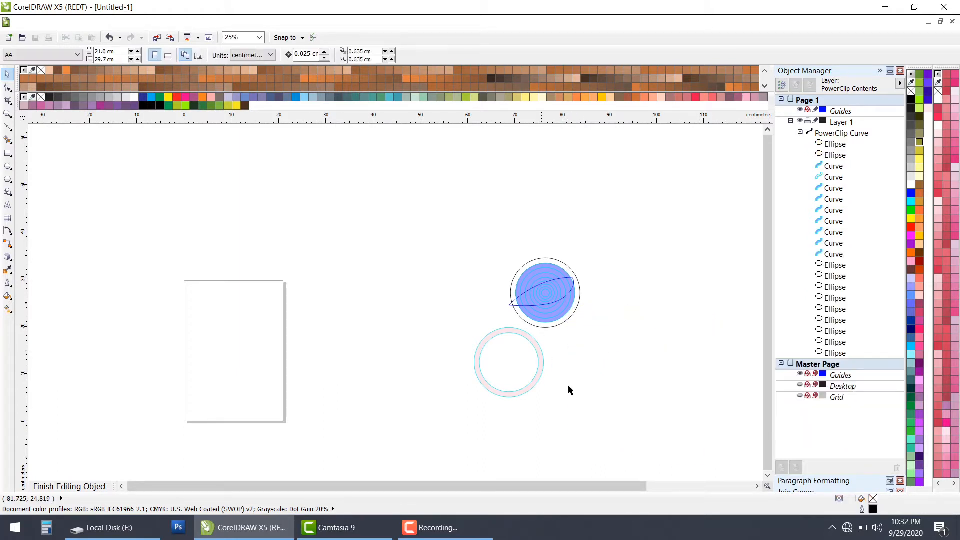
{"action": "left_click_drag", "start_coordinate": [561, 423], "coordinate": [414, 313]}
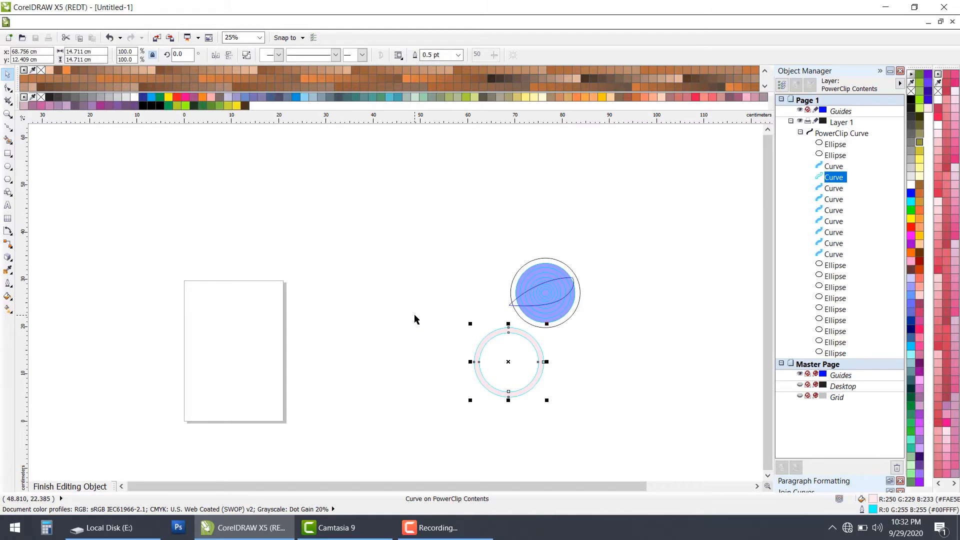
{"action": "key", "text": "Delete"}
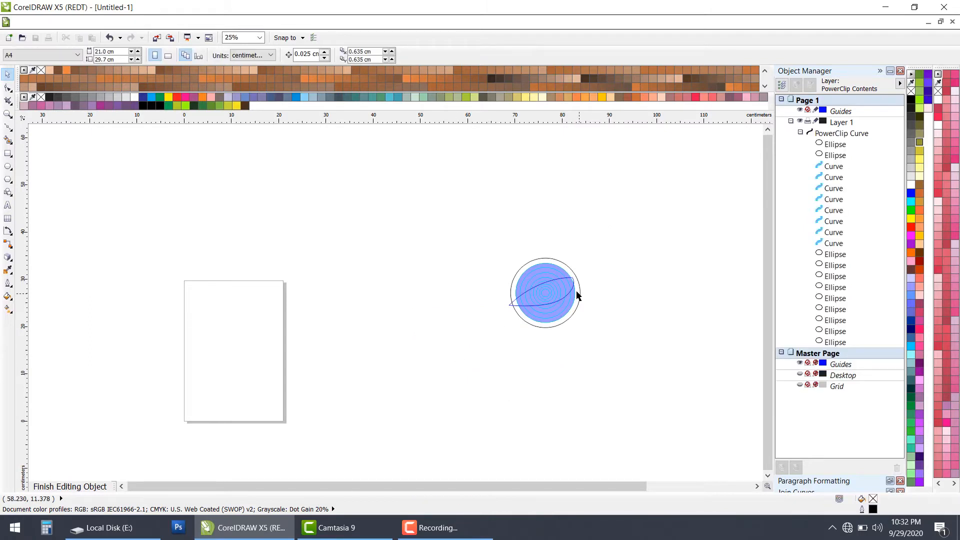
Step: Finish editing the PowerClip contents and return to the clipped leaf shape on the page
{"action": "scroll", "coordinate": [577, 295], "scroll_direction": "up", "scroll_amount": 1}
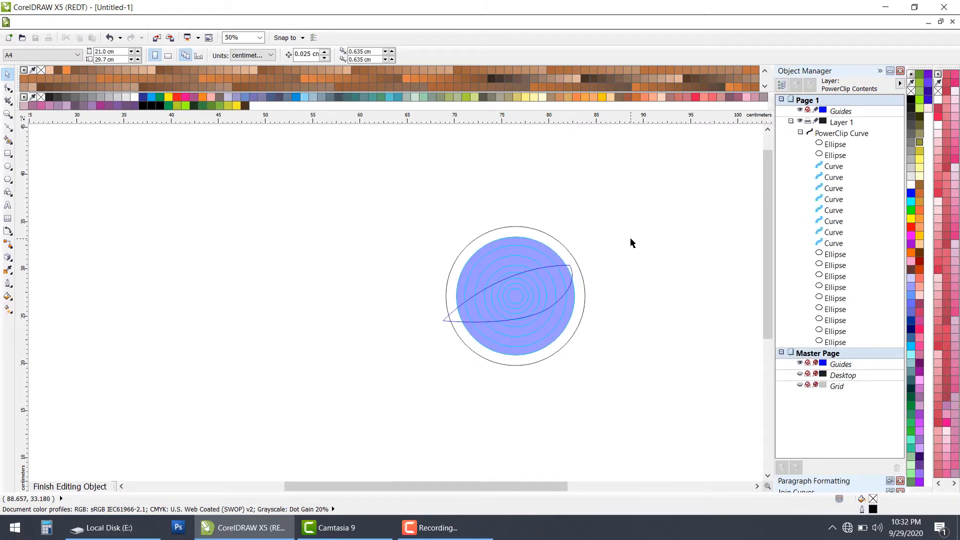
{"action": "left_click", "coordinate": [642, 276], "text": "ctrl"}
{"action": "scroll", "coordinate": [564, 294], "scroll_direction": "up", "scroll_amount": 1}
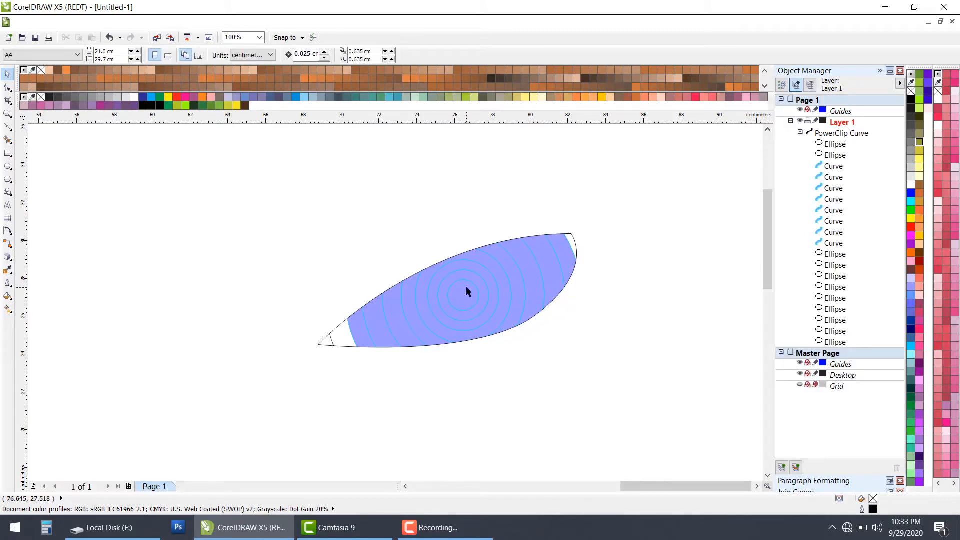
{"action": "scroll", "coordinate": [443, 294], "scroll_direction": "up", "scroll_amount": 1}
{"action": "scroll", "coordinate": [448, 299], "scroll_direction": "down", "scroll_amount": 2}
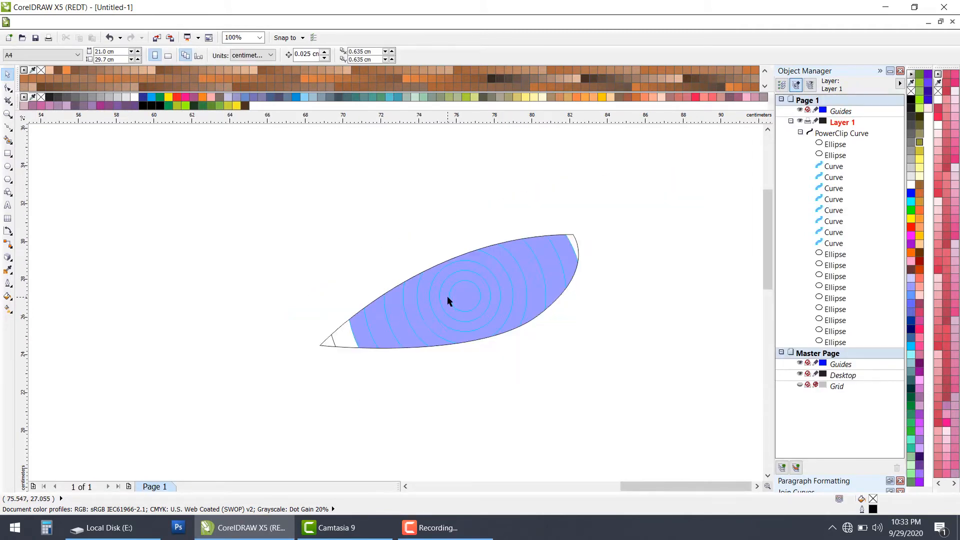
Step: Delete the leaf-shaped PowerClip object to clear the drawing
{"action": "left_click_drag", "start_coordinate": [264, 213], "coordinate": [545, 405]}
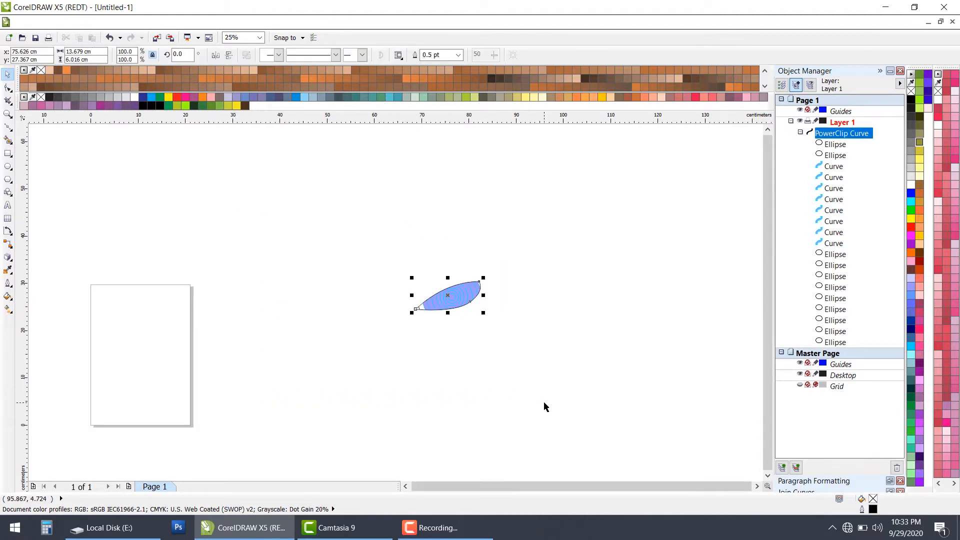
{"action": "scroll", "coordinate": [540, 404], "scroll_direction": "down", "scroll_amount": 1}
{"action": "key", "text": "Delete"}
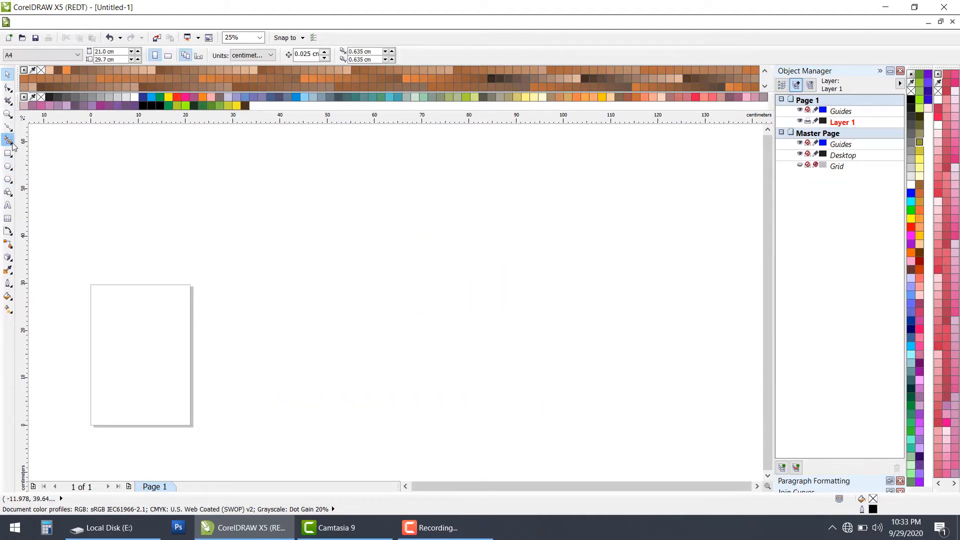
Step: Draw three separate rectangles with the Rectangle tool, about 17.5 × 15.9 cm, 24.2 × 7.5 cm and 5.7 × 18.8 cm
{"action": "scroll", "coordinate": [331, 293], "scroll_direction": "down", "scroll_amount": 2}
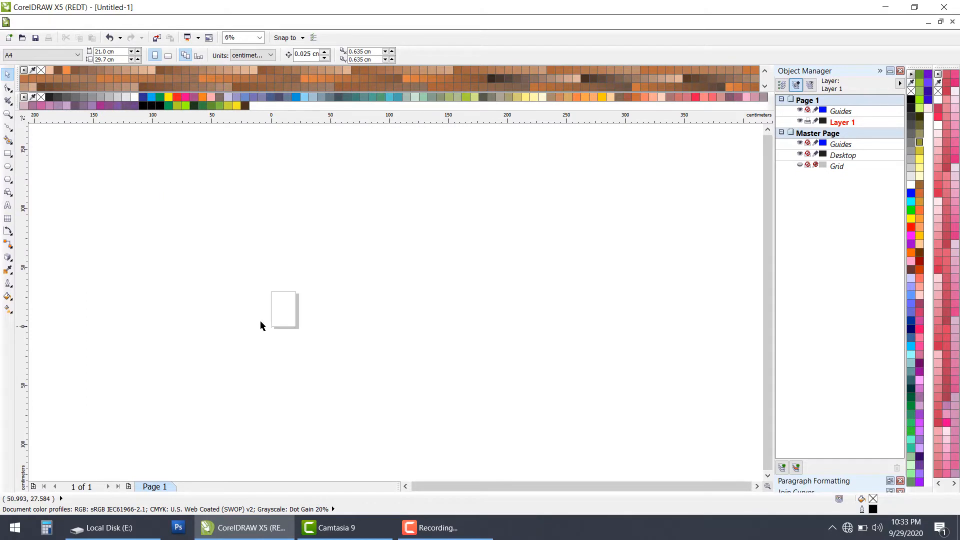
{"action": "scroll", "coordinate": [260, 320], "scroll_direction": "up", "scroll_amount": 1}
{"action": "scroll", "coordinate": [325, 296], "scroll_direction": "up", "scroll_amount": 1}
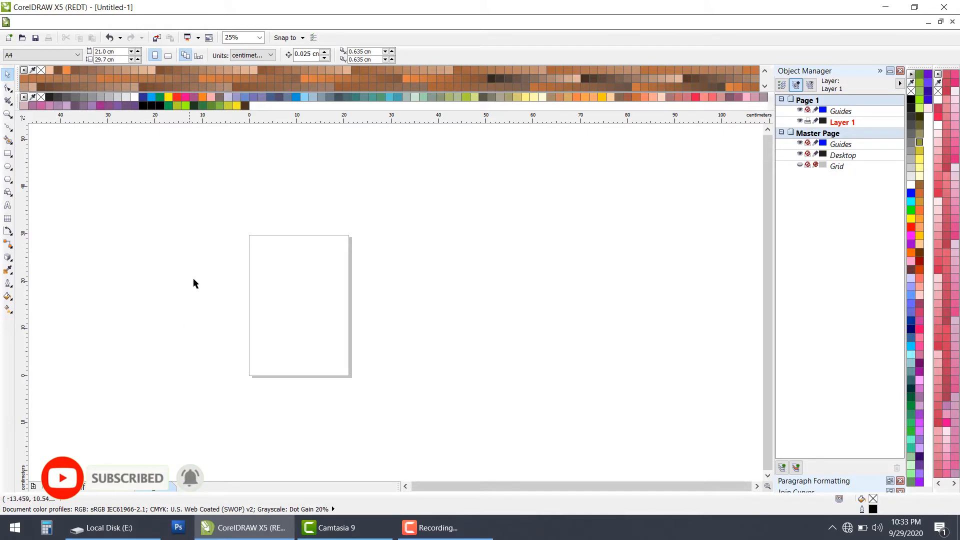
{"action": "left_click", "coordinate": [8, 153]}
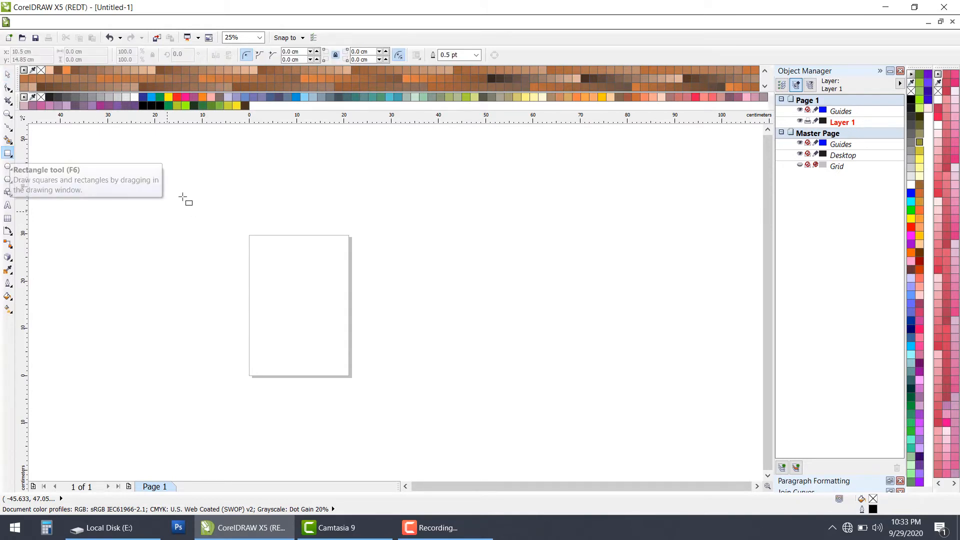
{"action": "scroll", "coordinate": [285, 213], "scroll_direction": "down", "scroll_amount": 1}
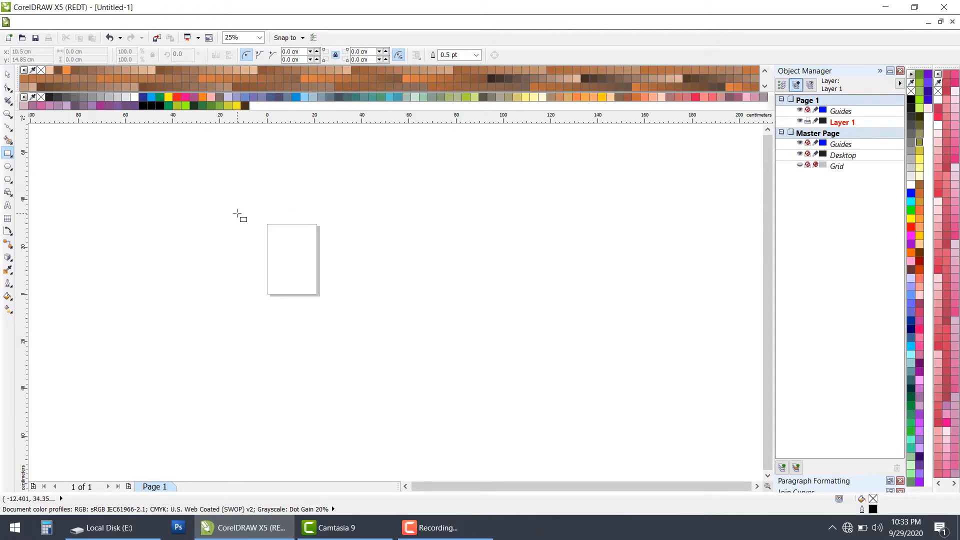
{"action": "scroll", "coordinate": [238, 213], "scroll_direction": "up", "scroll_amount": 1}
{"action": "left_click_drag", "start_coordinate": [261, 211], "coordinate": [343, 286]}
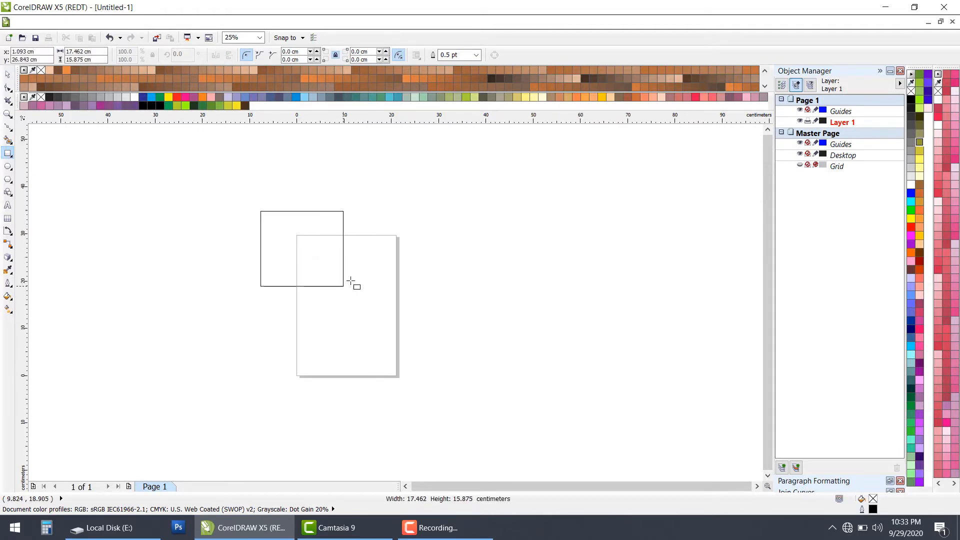
{"action": "mouse_move", "coordinate": [357, 254]}
{"action": "left_mouse_down"}
{"action": "mouse_move", "coordinate": [431, 293]}
{"action": "mouse_move", "coordinate": [471, 290]}
{"action": "left_mouse_up"}
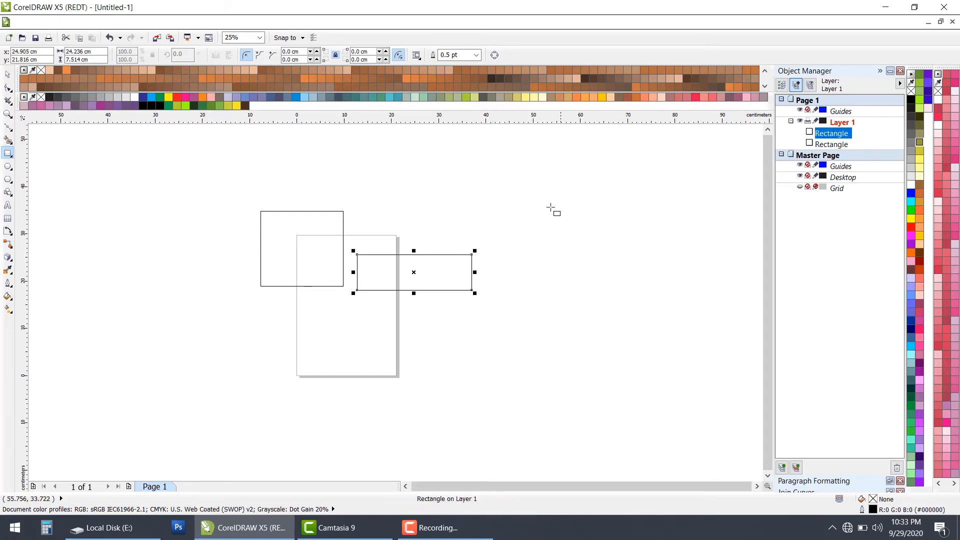
{"action": "left_click_drag", "start_coordinate": [546, 204], "coordinate": [573, 293]}
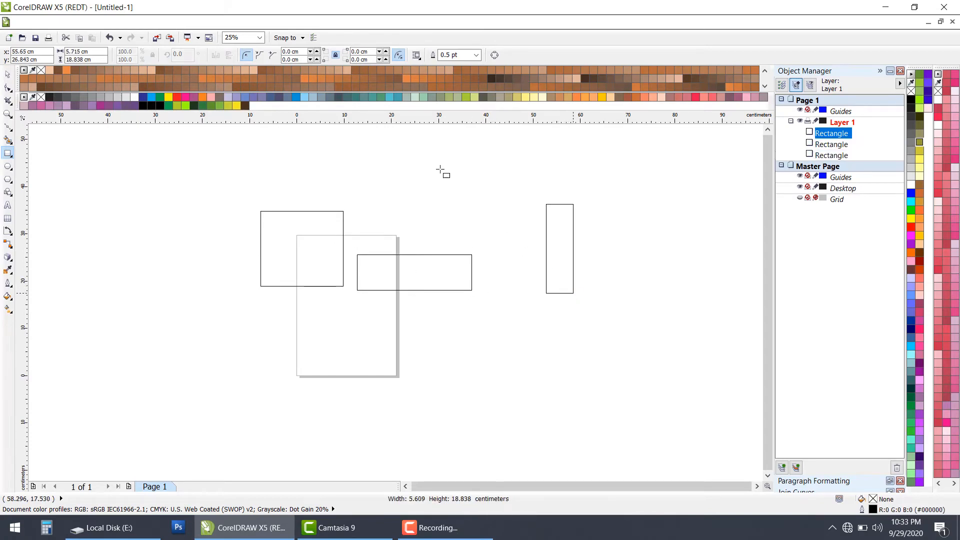
Step: Draw eight more rectangles of varied sizes around and overlapping the first ones, the last about 11.6 × 9.2 cm
{"action": "left_click_drag", "start_coordinate": [439, 169], "coordinate": [501, 229]}
{"action": "left_click_drag", "start_coordinate": [326, 164], "coordinate": [407, 226]}
{"action": "left_click_drag", "start_coordinate": [212, 172], "coordinate": [280, 201]}
{"action": "mouse_move", "coordinate": [187, 214]}
{"action": "left_mouse_down"}
{"action": "mouse_move", "coordinate": [199, 233]}
{"action": "mouse_move", "coordinate": [315, 269]}
{"action": "left_mouse_up"}
{"action": "mouse_move", "coordinate": [264, 240]}
{"action": "left_mouse_down"}
{"action": "mouse_move", "coordinate": [321, 303]}
{"action": "mouse_move", "coordinate": [378, 319]}
{"action": "mouse_move", "coordinate": [410, 342]}
{"action": "left_mouse_up"}
{"action": "left_click_drag", "start_coordinate": [476, 330], "coordinate": [422, 287]}
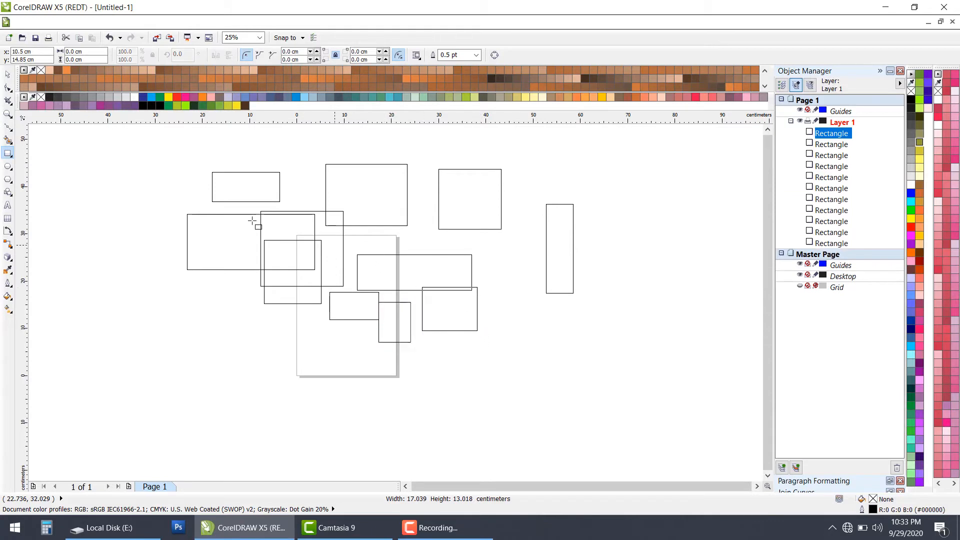
Step: Draw a rectangle at an angle of about 305.3° with the 3-Point Rectangle tool, above and right of the tall narrow rectangle
{"action": "left_click", "coordinate": [12, 157]}
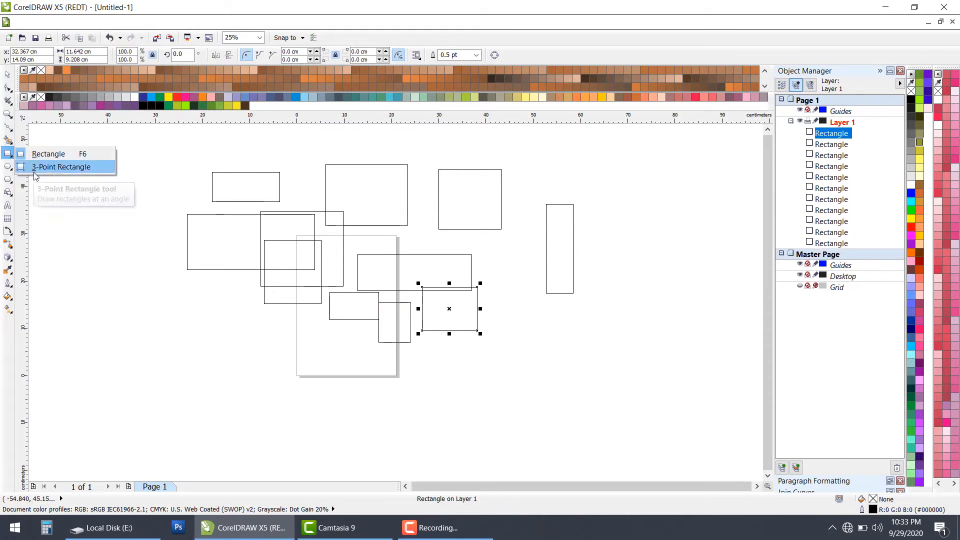
{"action": "left_click", "coordinate": [61, 167]}
{"action": "left_click_drag", "start_coordinate": [596, 163], "coordinate": [645, 233]}
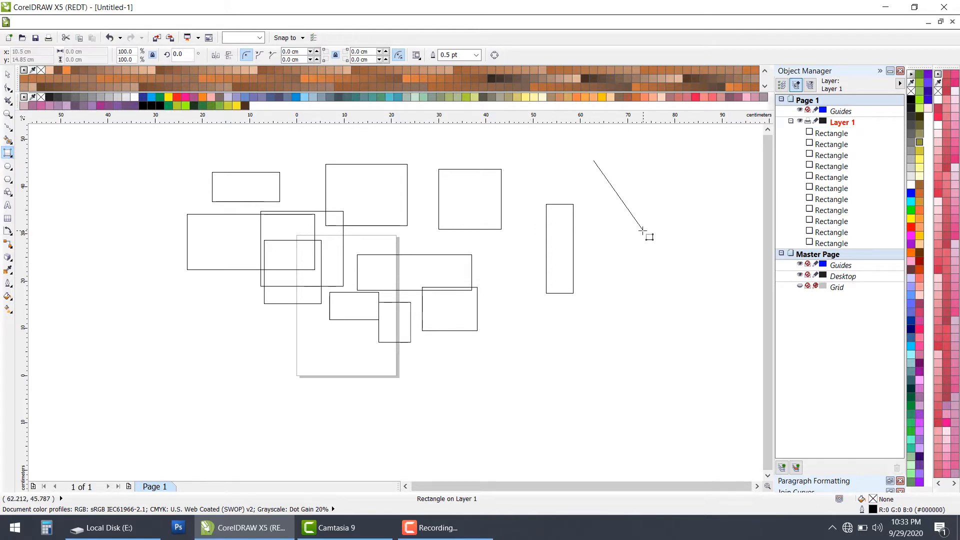
{"action": "left_click", "coordinate": [705, 197]}
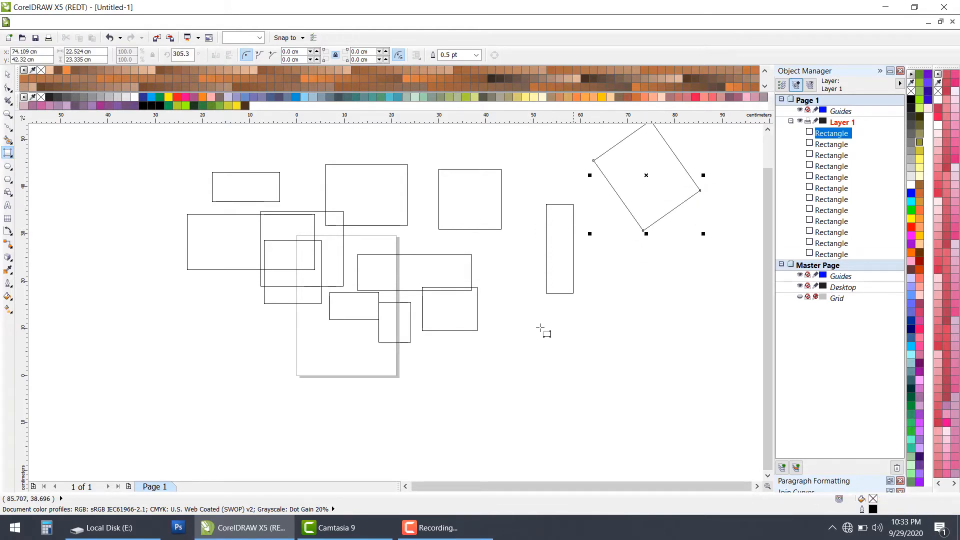
Step: Draw three more 3-Point rectangles right of the page: a thin one about 0.4 × 8.4 cm, and two at about 349.1° and 358.6°
{"action": "left_click", "coordinate": [503, 351]}
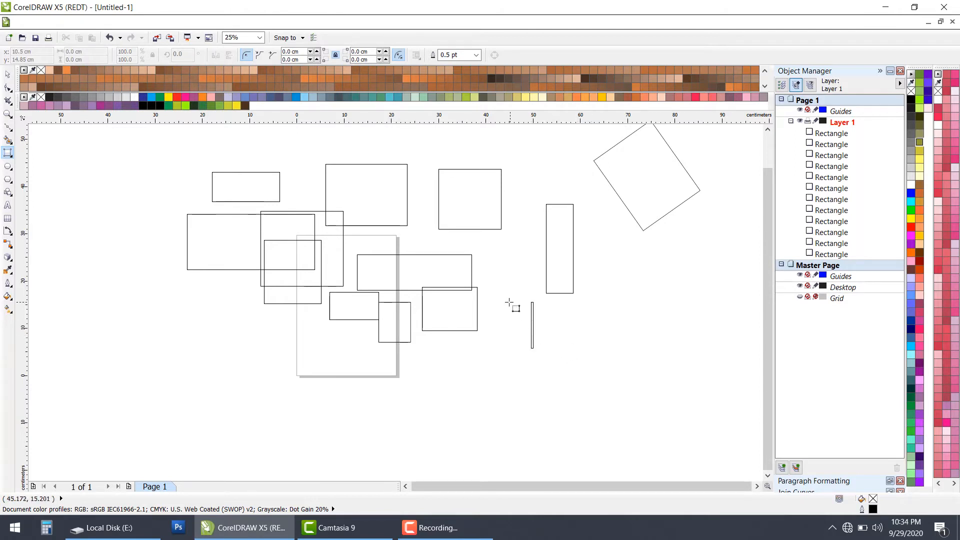
{"action": "left_click", "coordinate": [528, 309]}
{"action": "scroll", "coordinate": [575, 320], "scroll_direction": "up", "scroll_amount": 1}
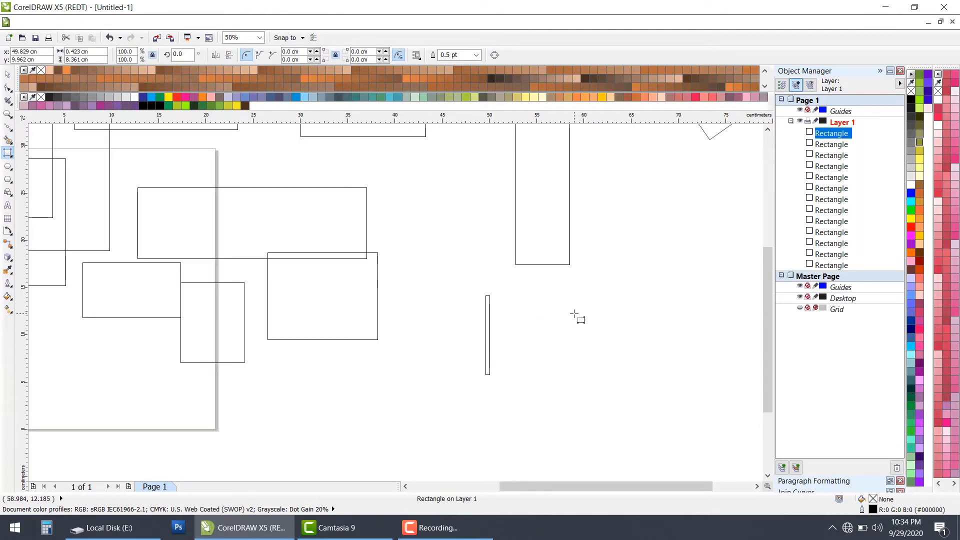
{"action": "left_click", "coordinate": [625, 316]}
{"action": "mouse_move", "coordinate": [617, 333]}
{"action": "left_mouse_down"}
{"action": "mouse_move", "coordinate": [659, 294]}
{"action": "mouse_move", "coordinate": [647, 324]}
{"action": "mouse_move", "coordinate": [684, 320]}
{"action": "mouse_move", "coordinate": [678, 295]}
{"action": "mouse_move", "coordinate": [606, 306]}
{"action": "mouse_move", "coordinate": [636, 328]}
{"action": "mouse_move", "coordinate": [573, 362]}
{"action": "mouse_move", "coordinate": [634, 319]}
{"action": "mouse_move", "coordinate": [634, 329]}
{"action": "left_mouse_up"}
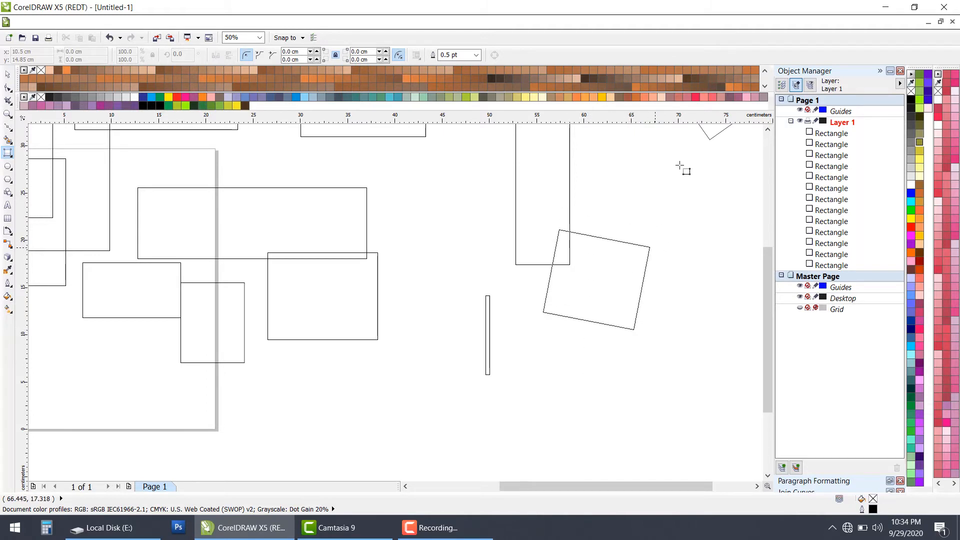
{"action": "left_click", "coordinate": [676, 185]}
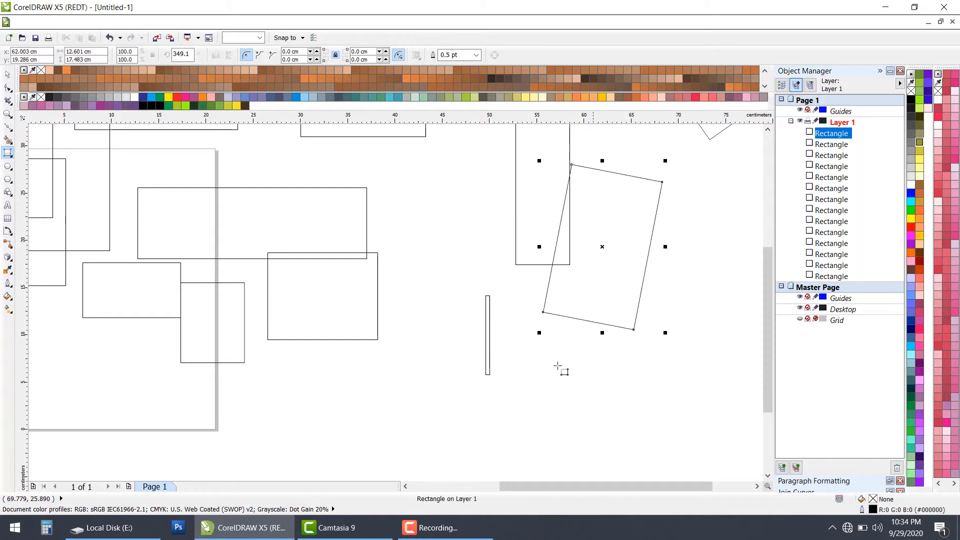
{"action": "left_click_drag", "start_coordinate": [374, 421], "coordinate": [556, 425]}
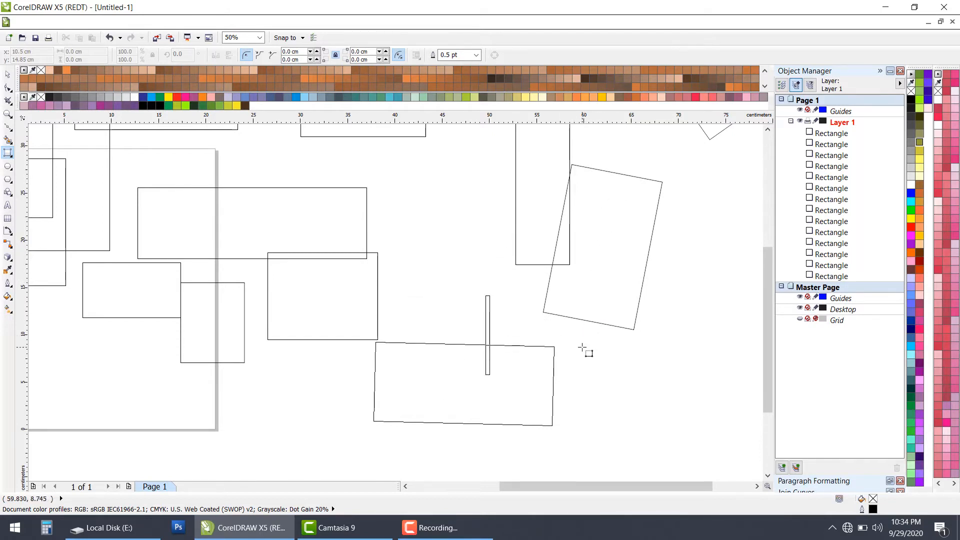
{"action": "left_click", "coordinate": [567, 328]}
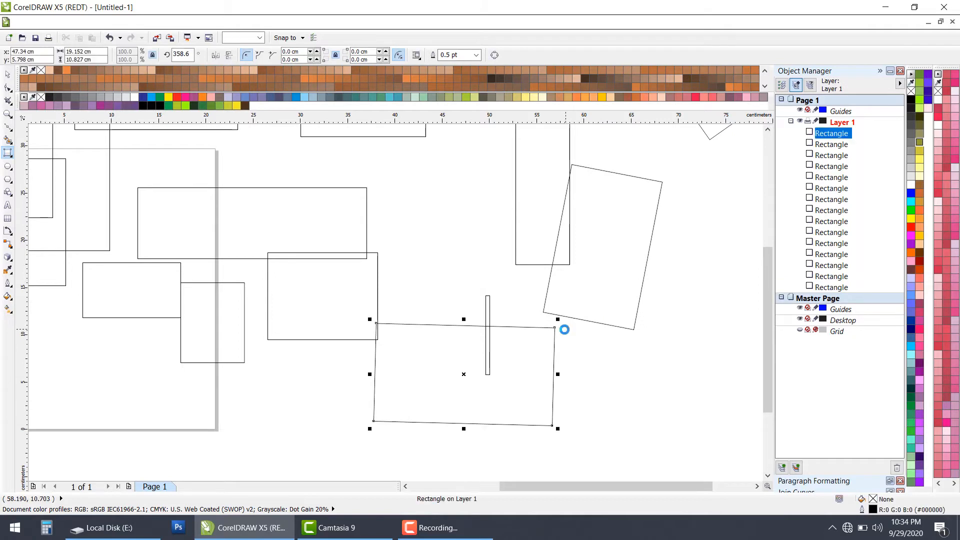
{"action": "scroll", "coordinate": [565, 328], "scroll_direction": "down", "scroll_amount": 2}
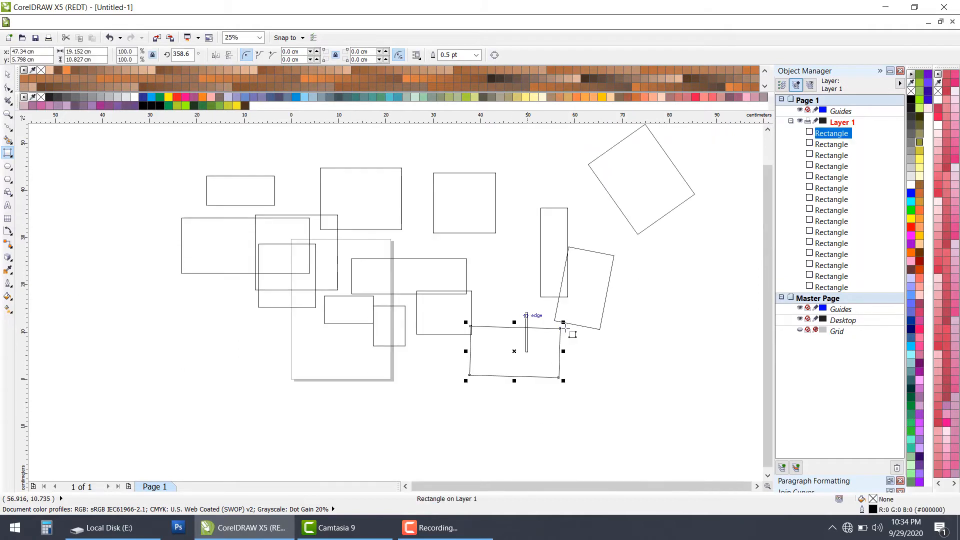
Step: Draw a large ellipse about 40.2 × 24.9 cm with the Ellipse tool, overlapping the rectangles left of the page
{"action": "left_click", "coordinate": [11, 172]}
{"action": "left_click", "coordinate": [35, 167]}
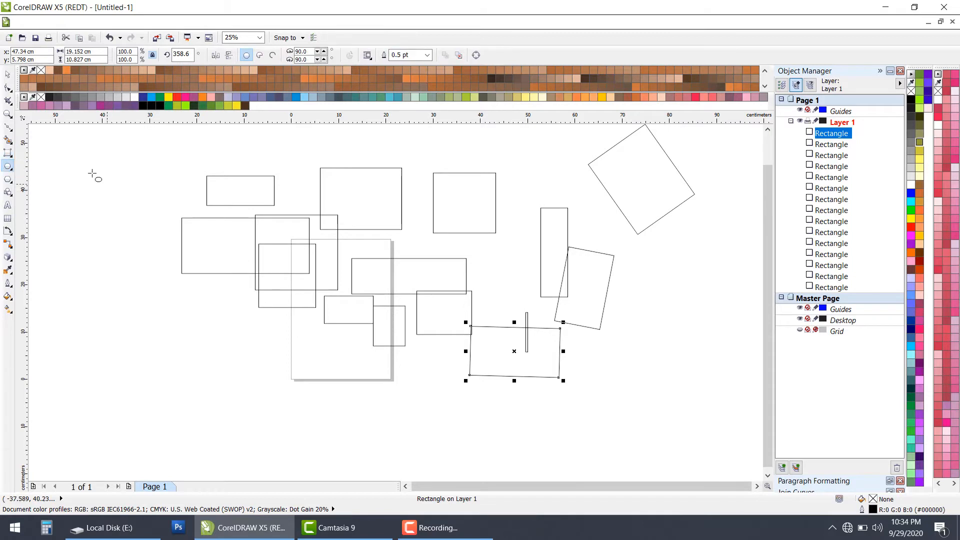
{"action": "left_click_drag", "start_coordinate": [83, 168], "coordinate": [272, 283]}
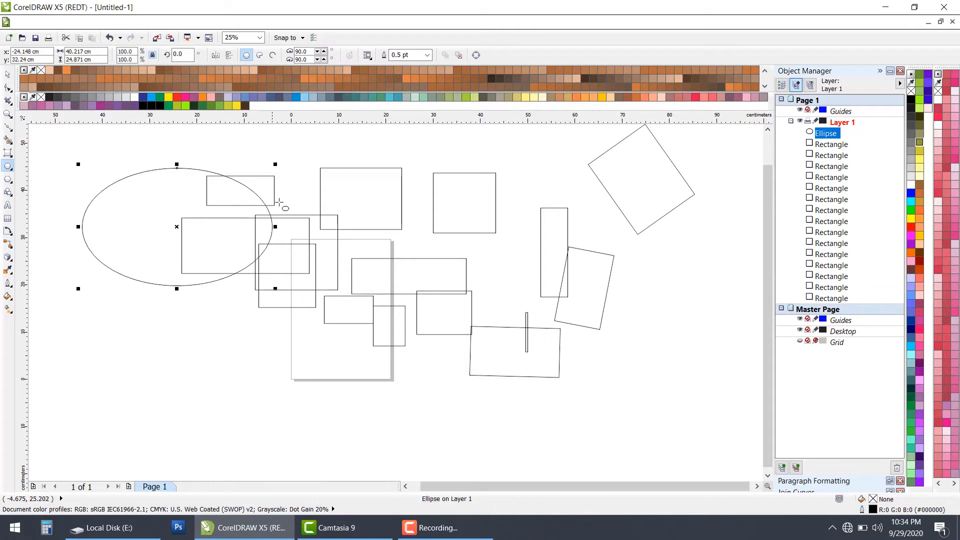
Step: Draw a circle about 11.5 cm across and three smaller ellipses around it, right of the tilted rectangle, the last about 10.5 × 7.1 cm
{"action": "scroll", "coordinate": [422, 307], "scroll_direction": "down", "scroll_amount": 1}
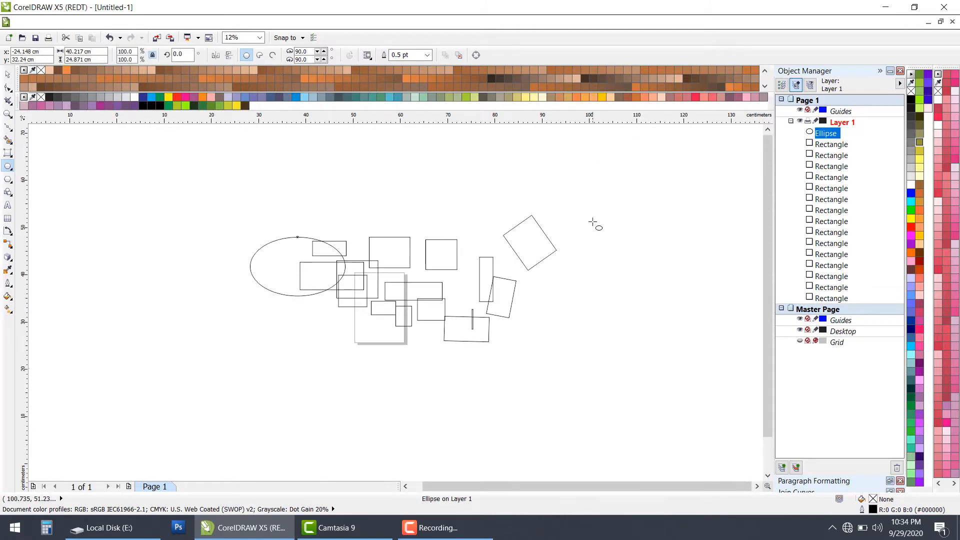
{"action": "scroll", "coordinate": [593, 220], "scroll_direction": "up", "scroll_amount": 2}
{"action": "left_click_drag", "start_coordinate": [525, 187], "coordinate": [634, 297]}
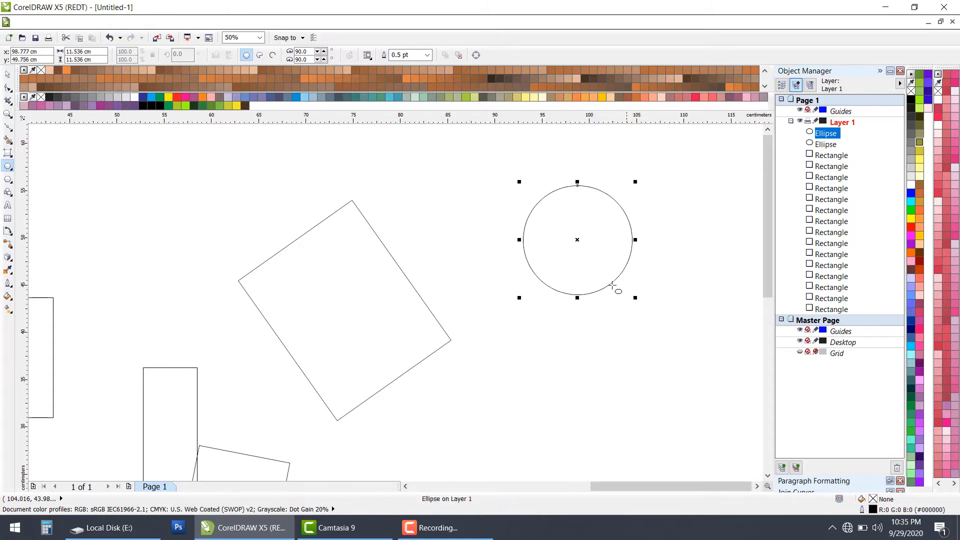
{"action": "left_click_drag", "start_coordinate": [424, 193], "coordinate": [499, 231]}
{"action": "left_click_drag", "start_coordinate": [486, 300], "coordinate": [537, 421]}
{"action": "left_click_drag", "start_coordinate": [586, 326], "coordinate": [690, 397]}
{"action": "scroll", "coordinate": [200, 192], "scroll_direction": "down", "scroll_amount": 1}
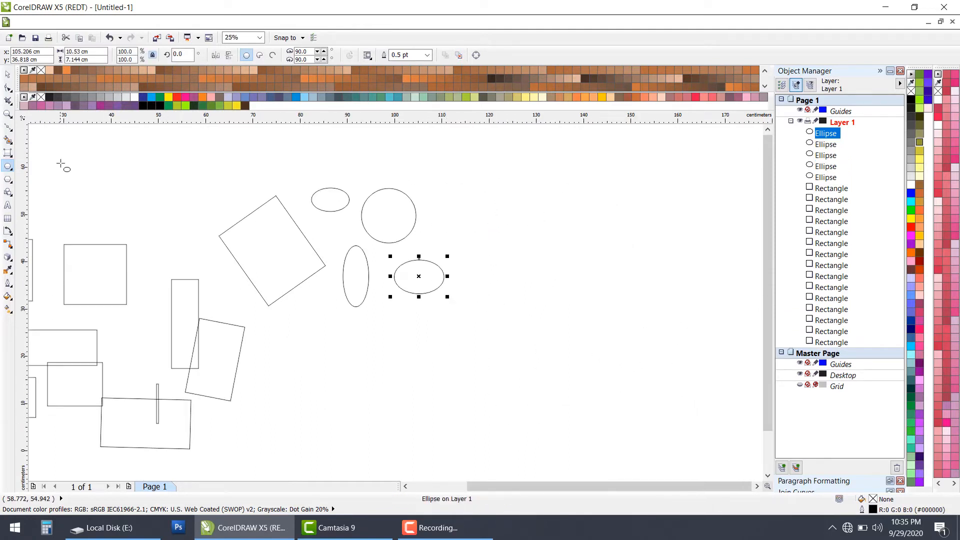
{"action": "left_click", "coordinate": [12, 171]}
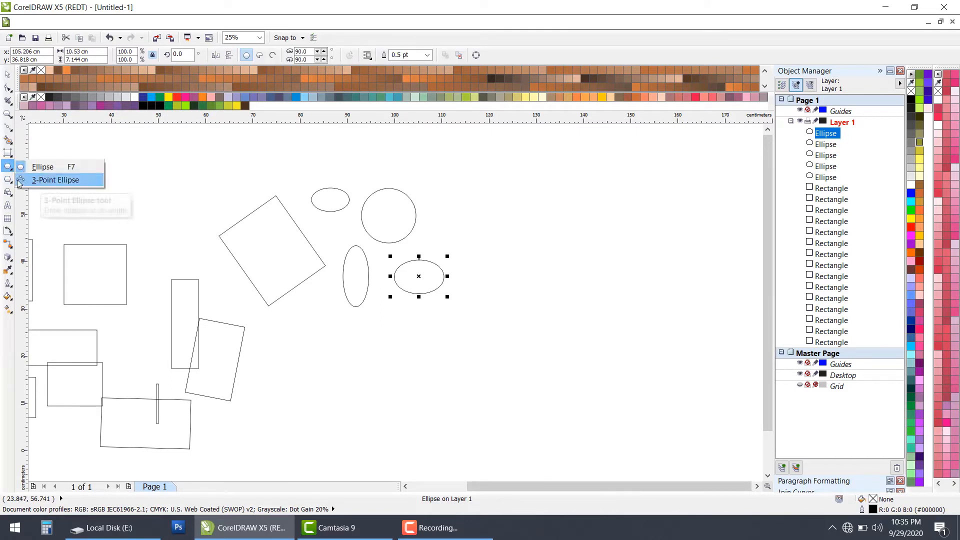
{"action": "scroll", "coordinate": [83, 190], "scroll_direction": "down", "scroll_amount": 2}
{"action": "scroll", "coordinate": [208, 239], "scroll_direction": "up", "scroll_amount": 2}
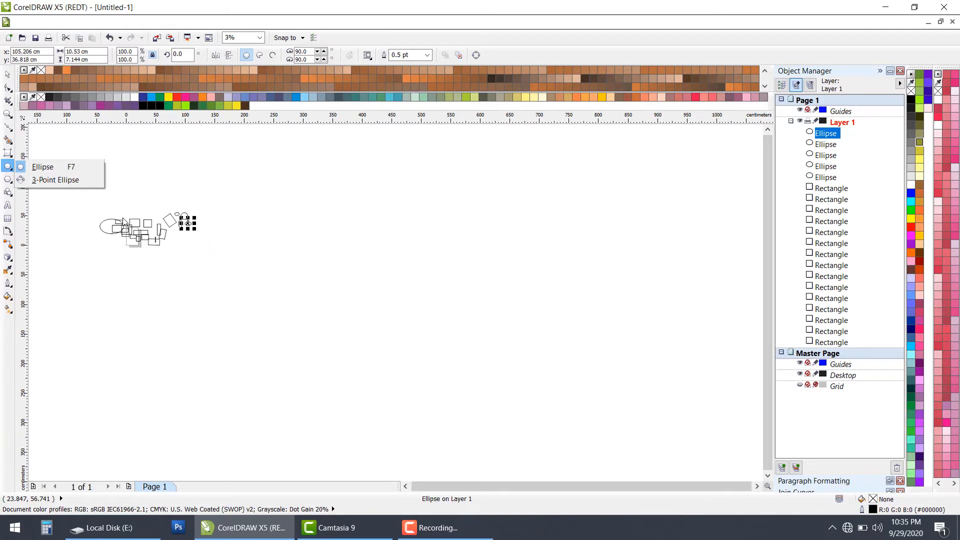
{"action": "scroll", "coordinate": [243, 235], "scroll_direction": "down", "scroll_amount": 2}
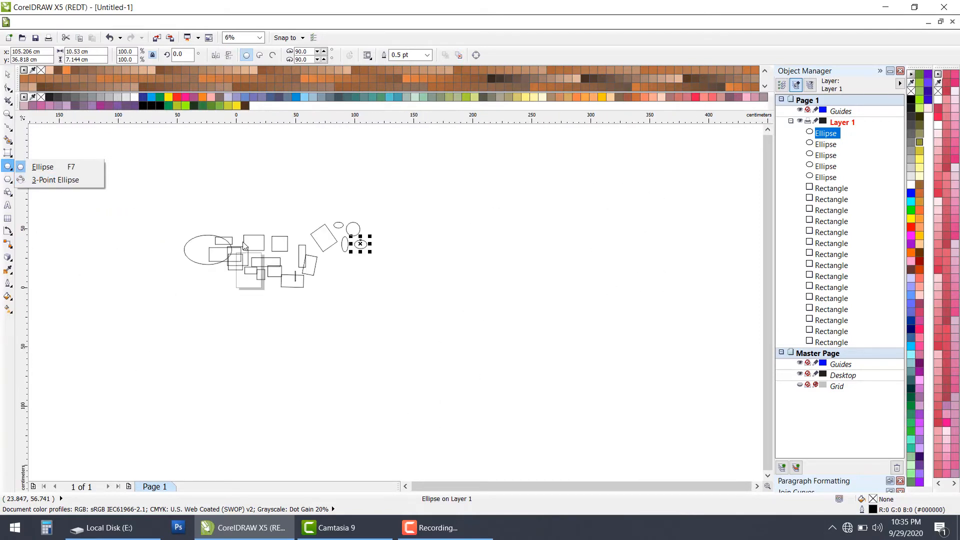
{"action": "scroll", "coordinate": [175, 221], "scroll_direction": "up", "scroll_amount": 1}
{"action": "left_click", "coordinate": [7, 182]}
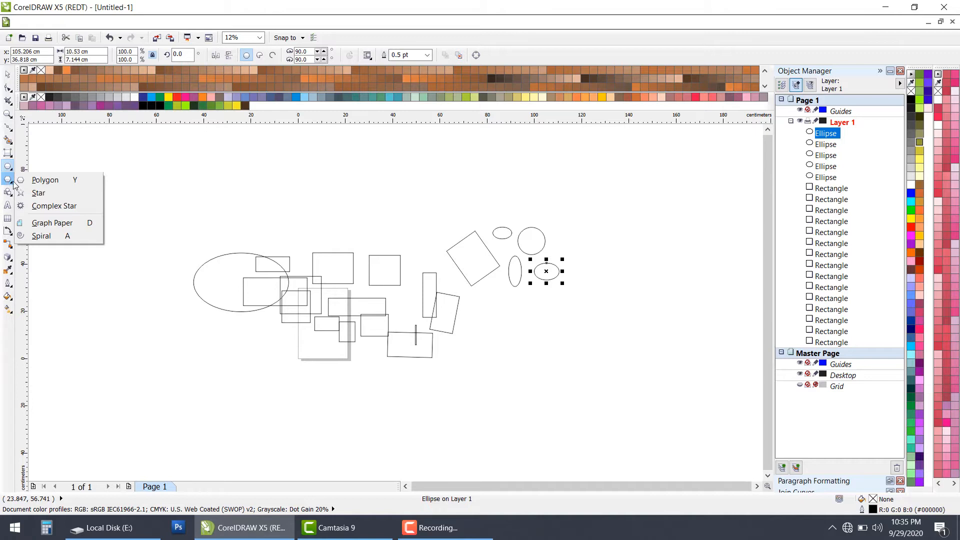
{"action": "scroll", "coordinate": [334, 245], "scroll_direction": "up", "scroll_amount": 1}
{"action": "scroll", "coordinate": [311, 254], "scroll_direction": "down", "scroll_amount": 1}
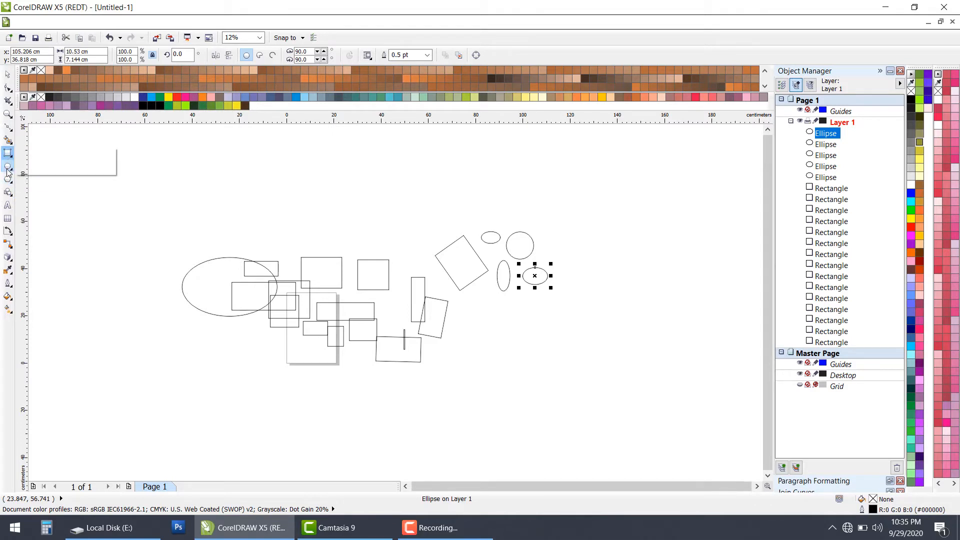
Step: Draw an ellipse about 26.2 × 22.4 cm above the page and a 3-Point rectangle at about 312.7° right of the small ellipses
{"action": "mouse_move", "coordinate": [9, 166]}
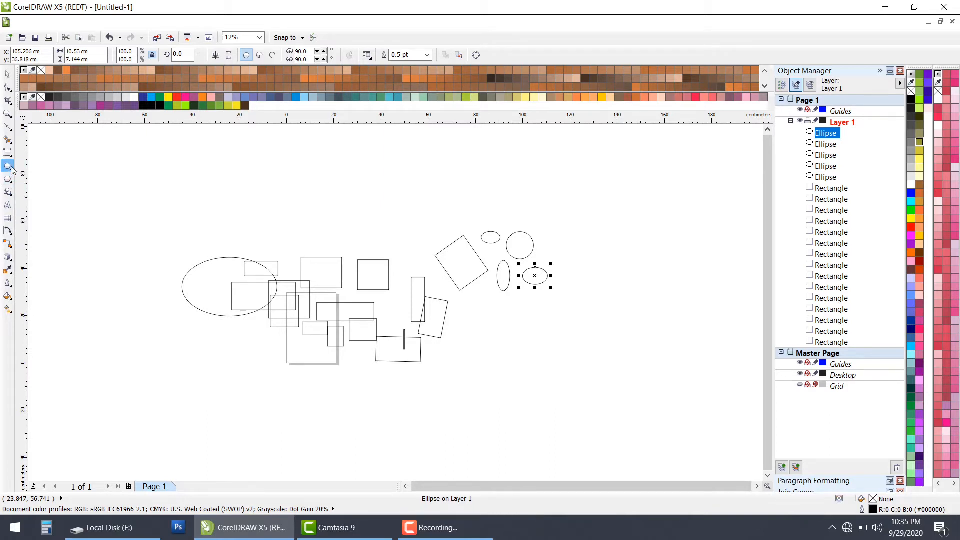
{"action": "left_click_drag", "start_coordinate": [274, 181], "coordinate": [342, 242]}
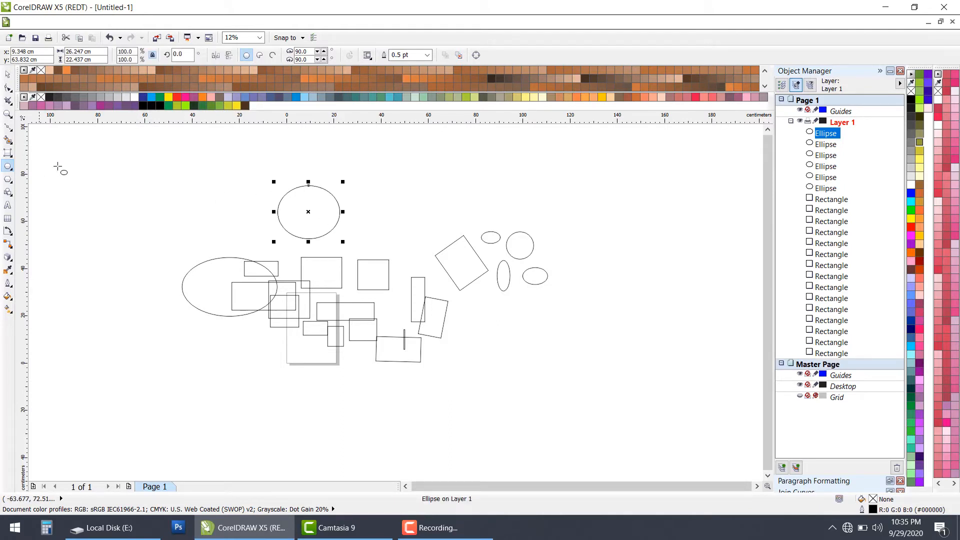
{"action": "left_click", "coordinate": [7, 153]}
{"action": "scroll", "coordinate": [590, 212], "scroll_direction": "up", "scroll_amount": 1}
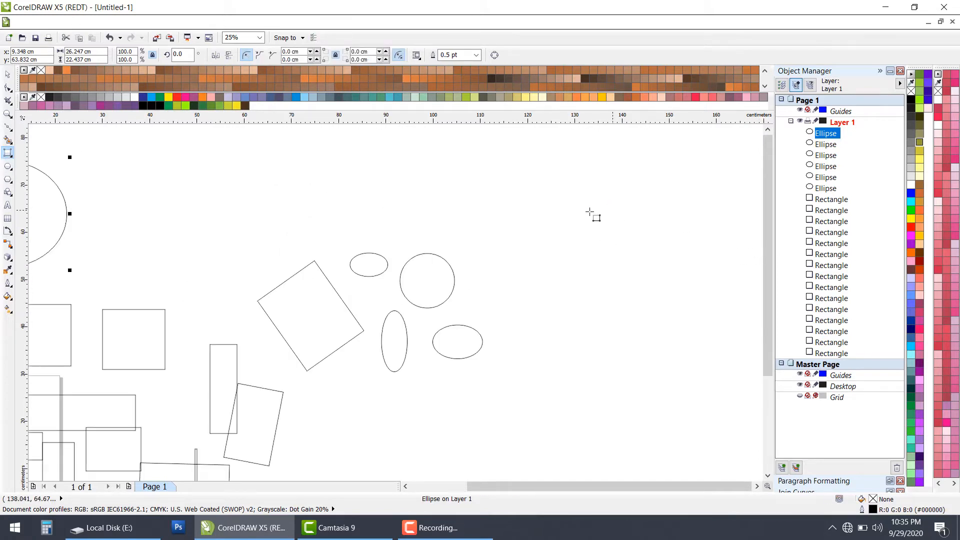
{"action": "left_click_drag", "start_coordinate": [553, 208], "coordinate": [612, 272]}
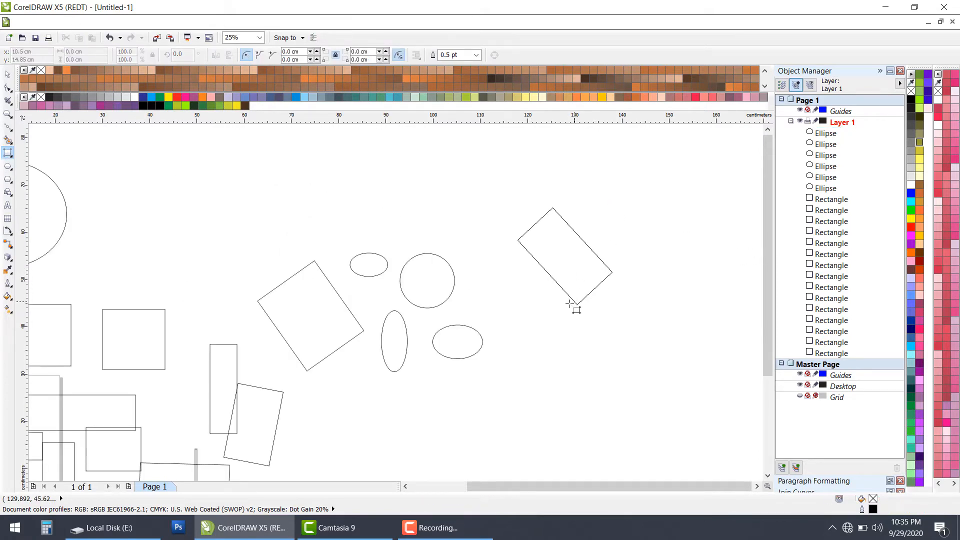
{"action": "left_click", "coordinate": [574, 307]}
Step: Draw a square about 46.6 × 46.6 cm with the Rectangle tool in the empty area far right of the other shapes
{"action": "left_click", "coordinate": [8, 153]}
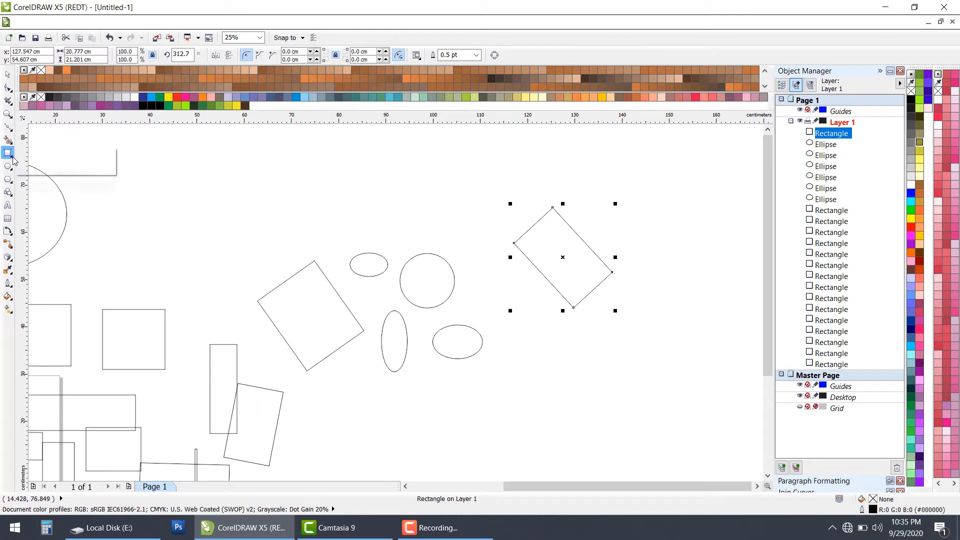
{"action": "left_click", "coordinate": [52, 156]}
{"action": "scroll", "coordinate": [238, 232], "scroll_direction": "down", "scroll_amount": 3}
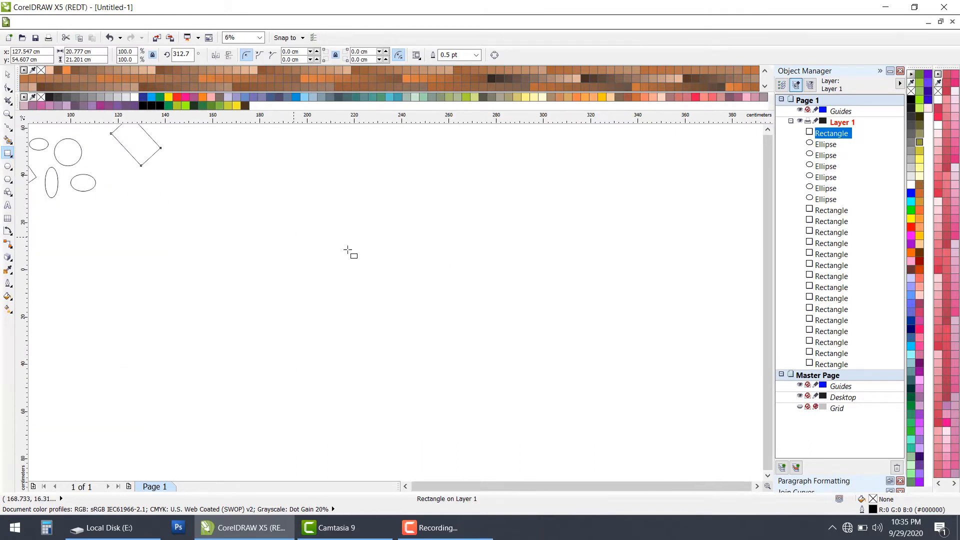
{"action": "scroll", "coordinate": [493, 236], "scroll_direction": "up", "scroll_amount": 3}
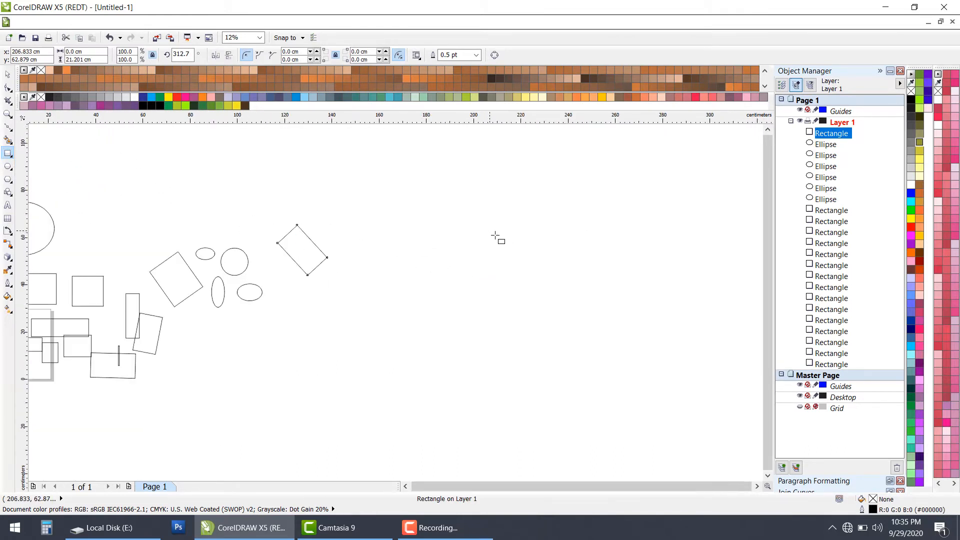
{"action": "left_click_drag", "start_coordinate": [489, 231], "coordinate": [600, 312]}
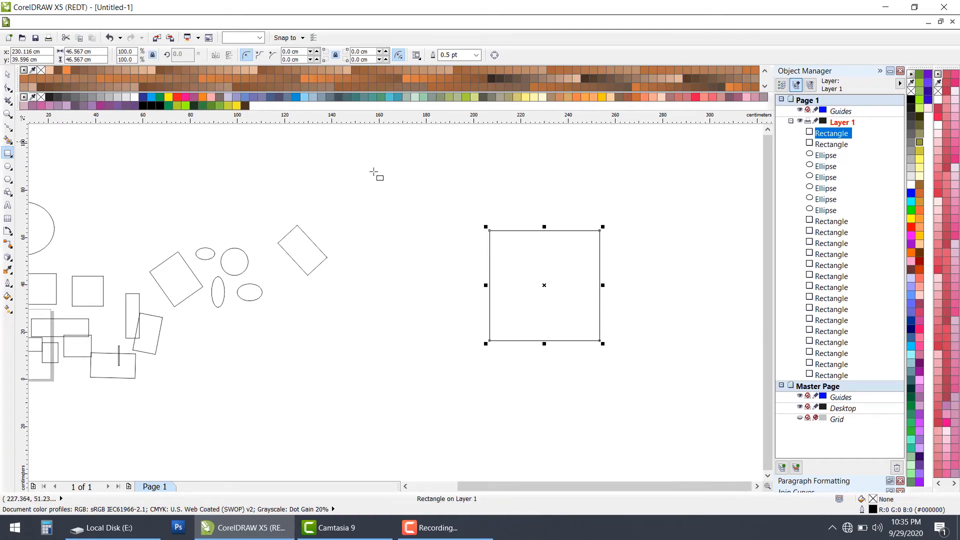
Step: Create a copy of the square rotated to about 349.4° around its centre and repeat the rotated duplication until a full circular pattern forms
{"action": "left_click", "coordinate": [552, 284]}
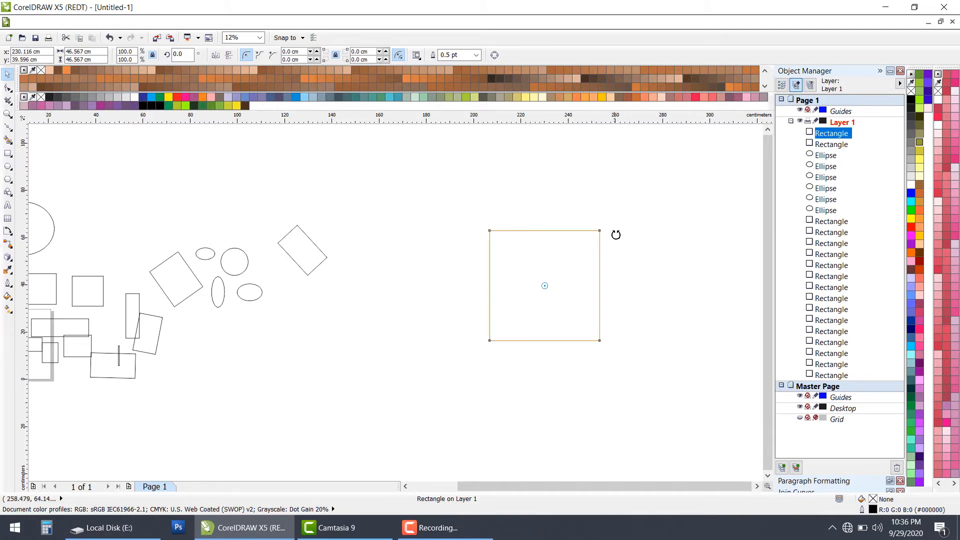
{"action": "left_click_drag", "start_coordinate": [615, 235], "coordinate": [619, 239]}
{"action": "key", "text": "ctrl+r"}
{"action": "key", "text": "ctrl+r"}
{"action": "key", "text": "ctrl+r"}
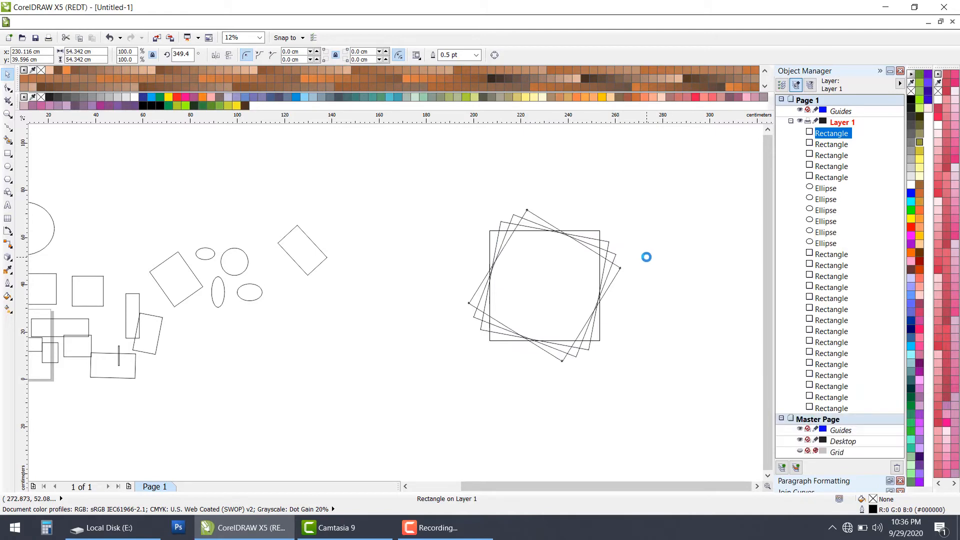
{"action": "key", "text": "ctrl+r"}
{"action": "key", "text": "ctrl+r"}
{"action": "key", "text": "ctrl+r"}
{"action": "key", "text": "ctrl+r"}
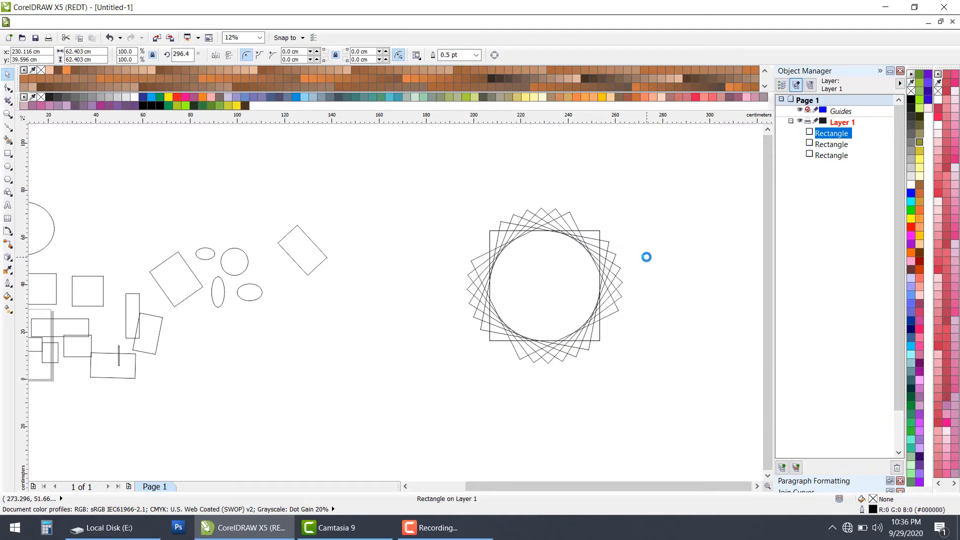
{"action": "key", "text": "ctrl+r"}
{"action": "left_click", "coordinate": [658, 275]}
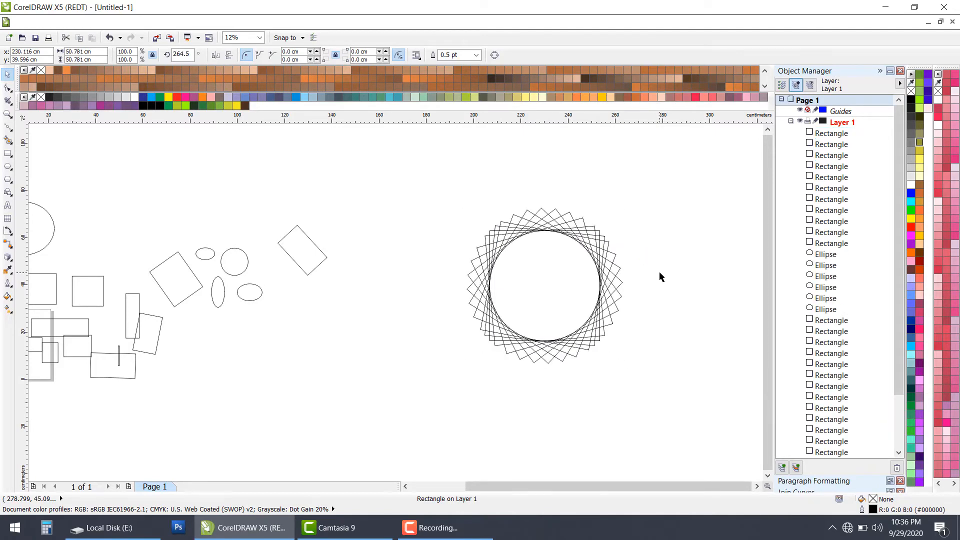
Step: Scale the whole rotated-square pattern down about its centre and nest smaller concentric copies inside it, about 25.2 cm and 14.5 cm wide
{"action": "scroll", "coordinate": [575, 255], "scroll_direction": "up", "scroll_amount": 1}
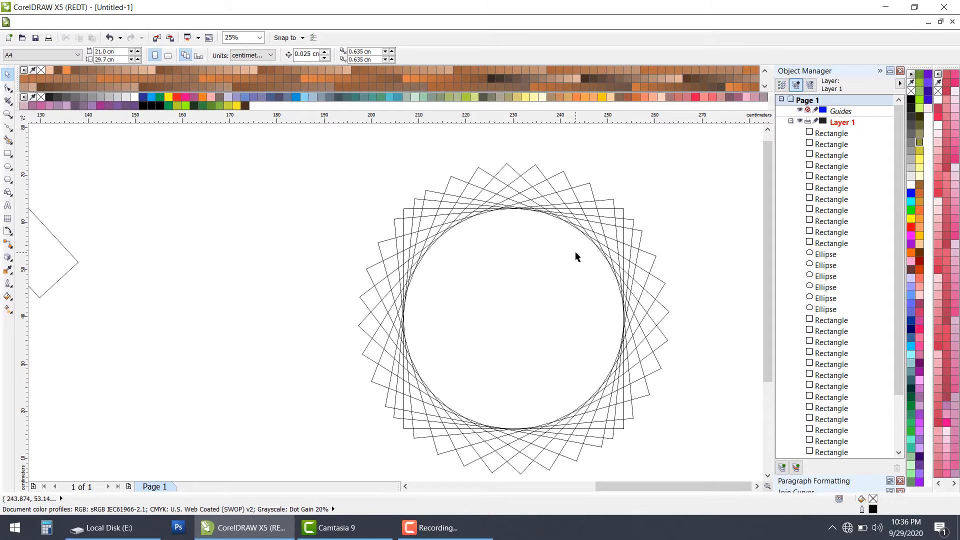
{"action": "scroll", "coordinate": [575, 254], "scroll_direction": "down", "scroll_amount": 1}
{"action": "scroll", "coordinate": [573, 253], "scroll_direction": "up", "scroll_amount": 1}
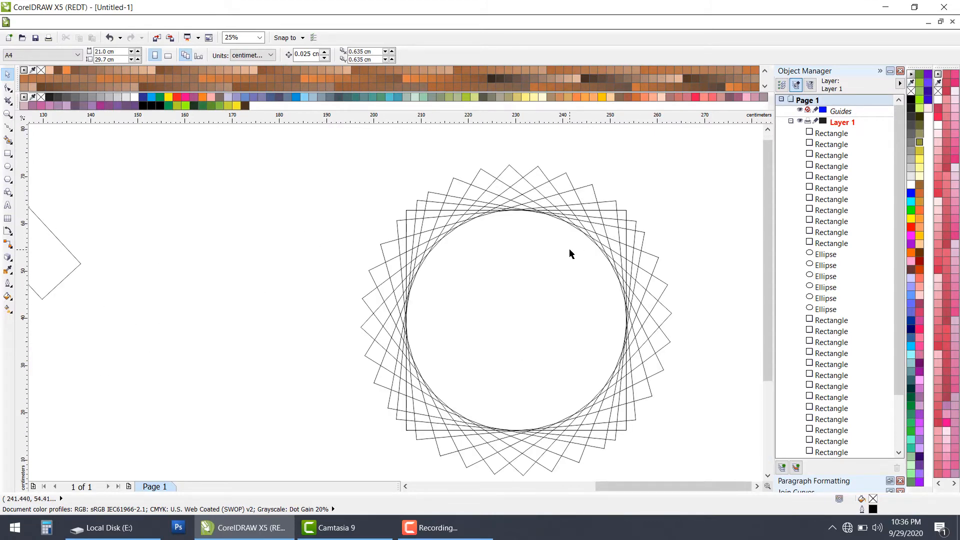
{"action": "scroll", "coordinate": [569, 249], "scroll_direction": "down", "scroll_amount": 1}
{"action": "left_click_drag", "start_coordinate": [422, 191], "coordinate": [665, 382]}
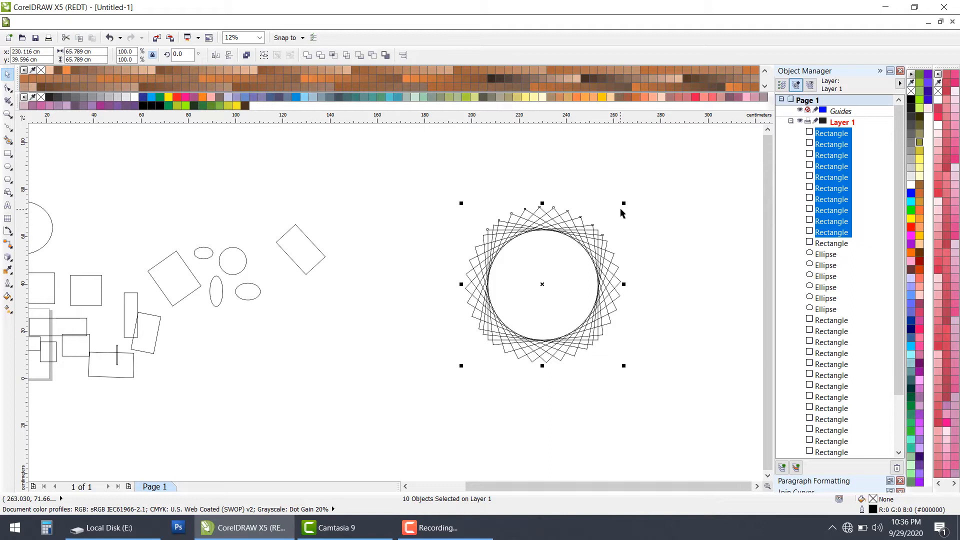
{"action": "scroll", "coordinate": [622, 212], "scroll_direction": "up", "scroll_amount": 1}
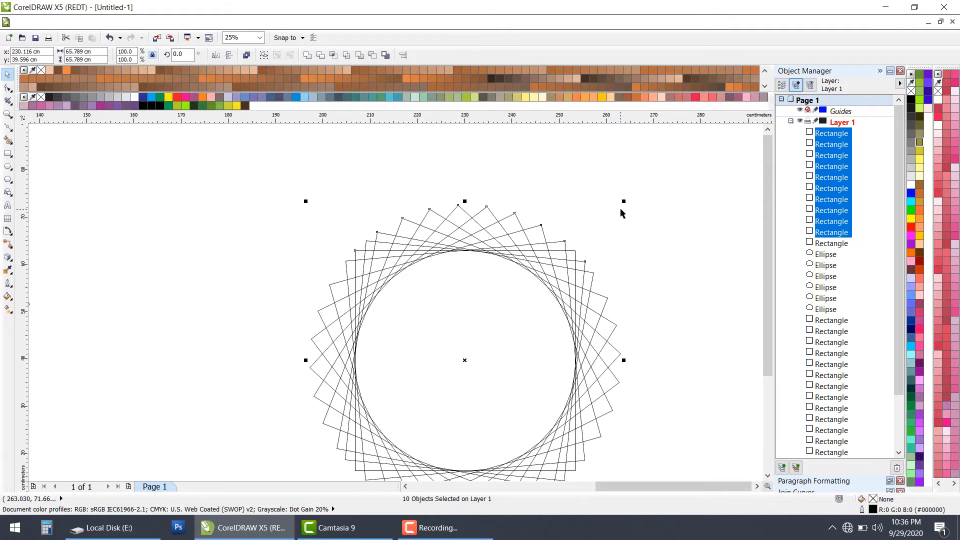
{"action": "left_click_drag", "start_coordinate": [624, 202], "coordinate": [519, 332]}
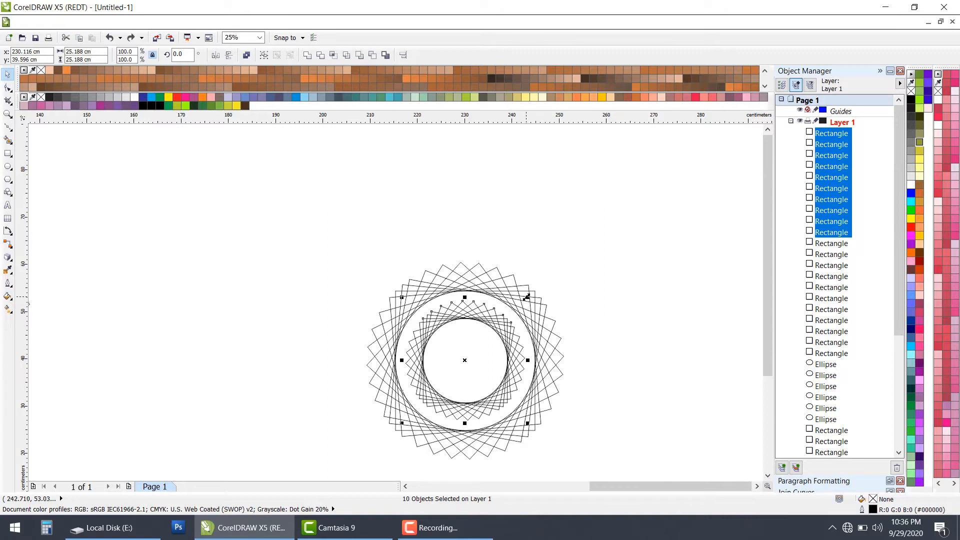
{"action": "left_click_drag", "start_coordinate": [527, 297], "coordinate": [512, 324]}
{"action": "scroll", "coordinate": [512, 323], "scroll_direction": "down", "scroll_amount": 1}
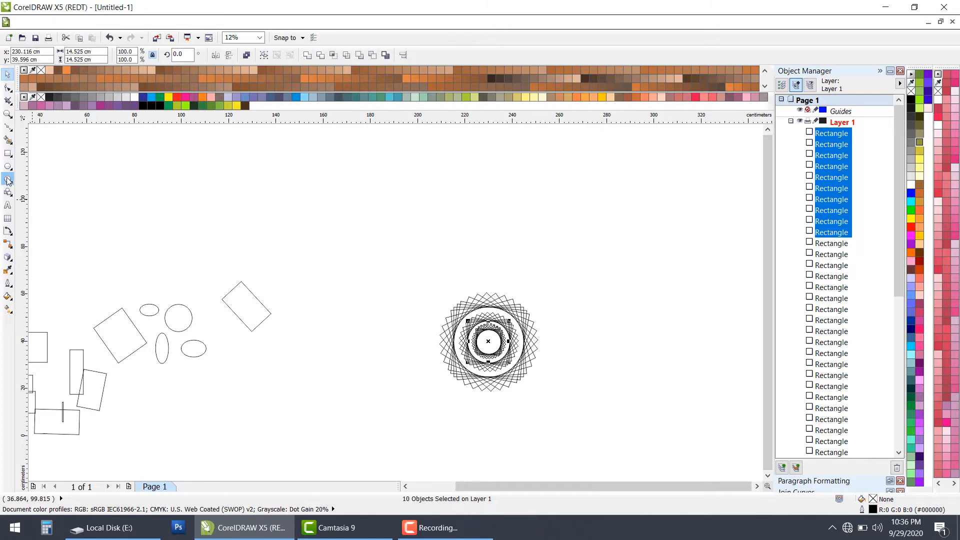
Step: Pull one rotated square out of the outer ring of the nested pattern and delete it
{"action": "left_click", "coordinate": [445, 343]}
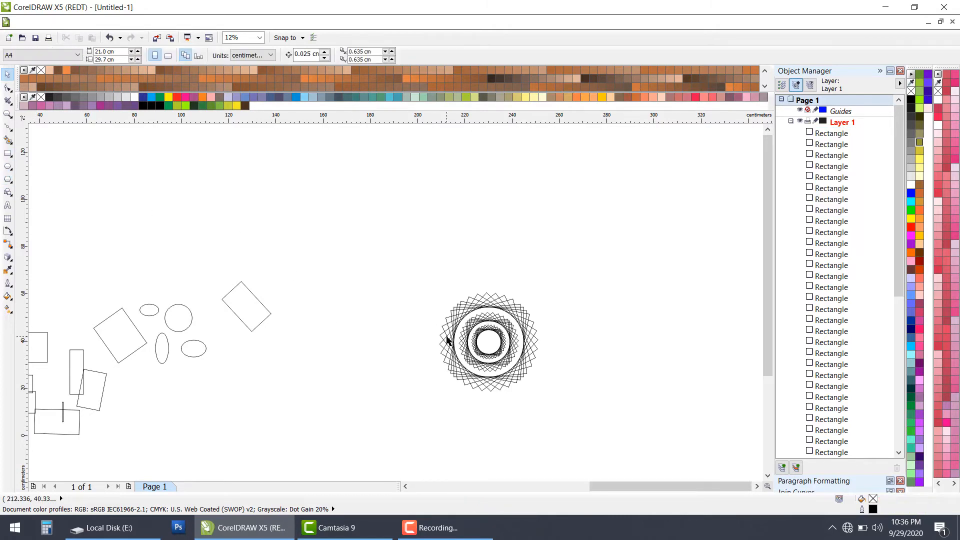
{"action": "scroll", "coordinate": [446, 340], "scroll_direction": "up", "scroll_amount": 2}
{"action": "scroll", "coordinate": [409, 328], "scroll_direction": "down", "scroll_amount": 1}
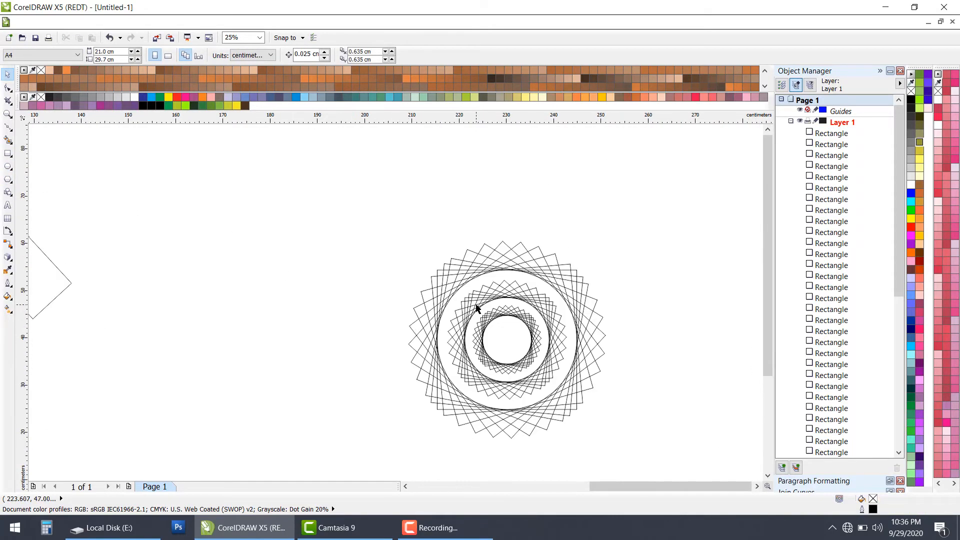
{"action": "left_click", "coordinate": [490, 253]}
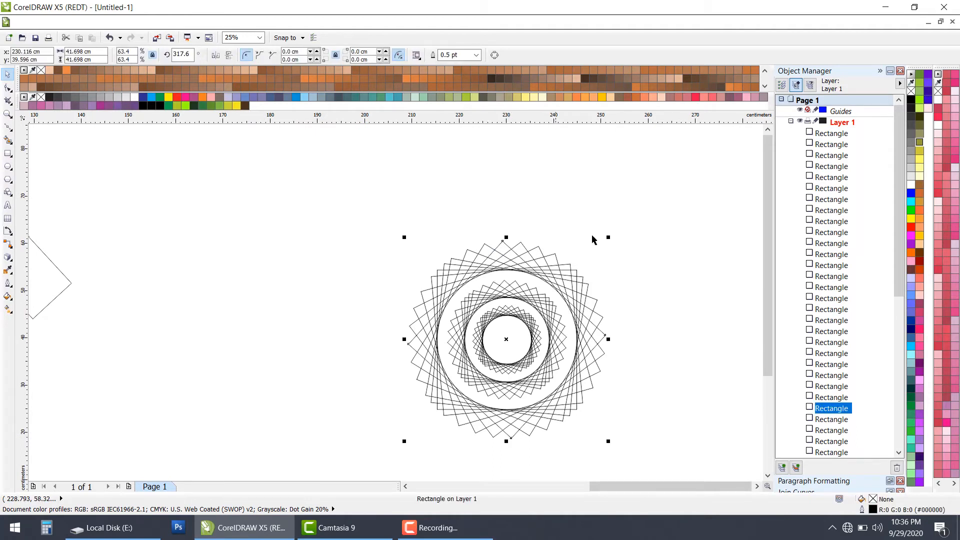
{"action": "left_click", "coordinate": [526, 258]}
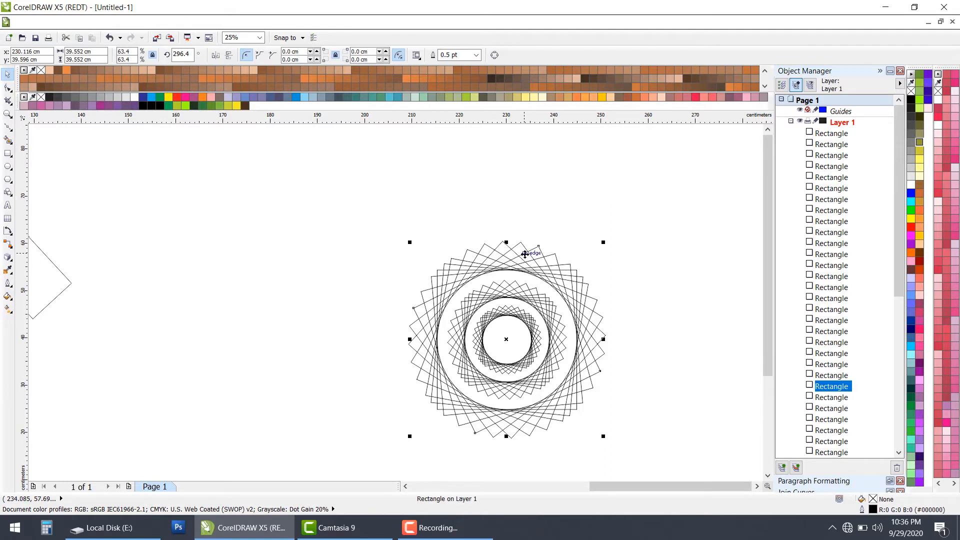
{"action": "left_click_drag", "start_coordinate": [526, 255], "coordinate": [587, 214]}
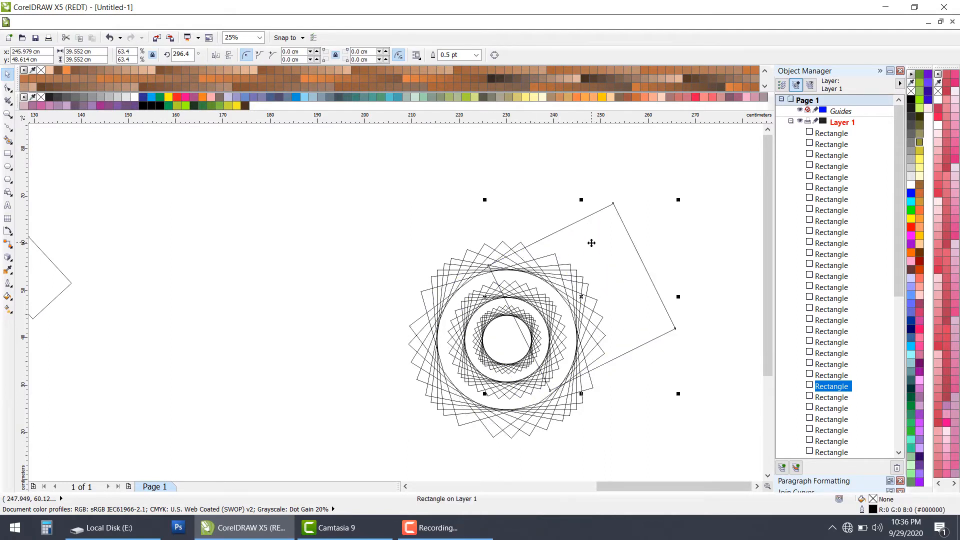
{"action": "key", "text": "Delete"}
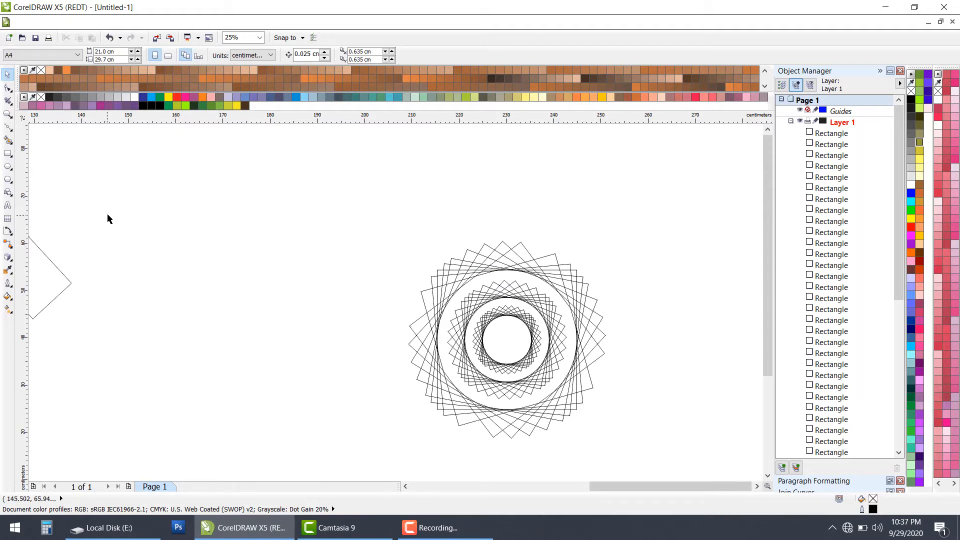
Step: Draw two triangles with the Polygon tool left of the circular pattern, one equilateral and the other about 20.3 × 12.5 cm
{"action": "left_click", "coordinate": [9, 180]}
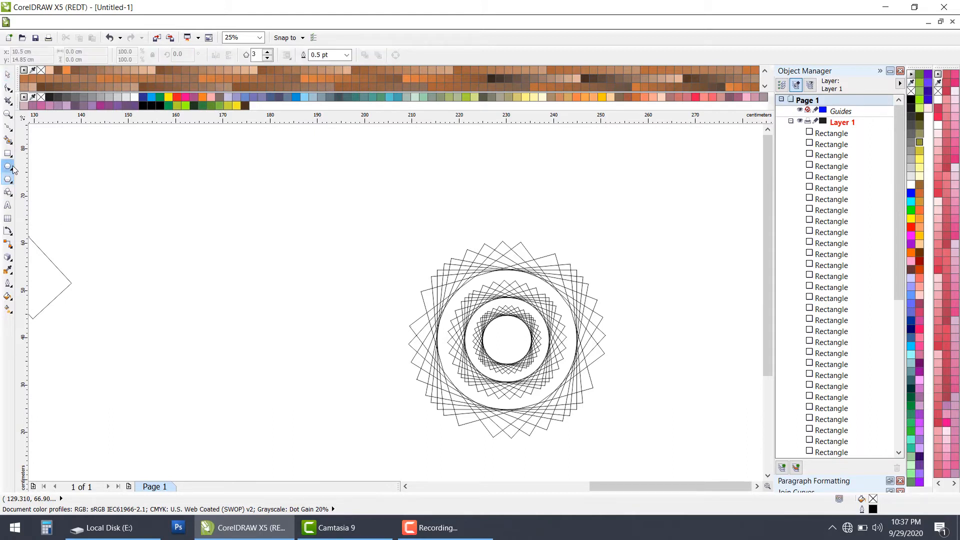
{"action": "left_click", "coordinate": [12, 169]}
{"action": "left_click", "coordinate": [12, 170]}
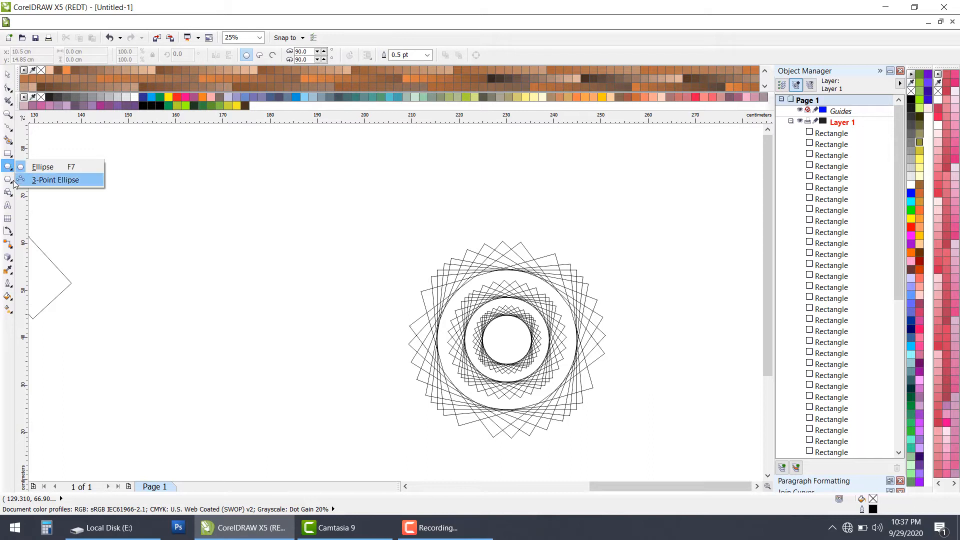
{"action": "left_click", "coordinate": [11, 184]}
{"action": "left_click", "coordinate": [41, 181]}
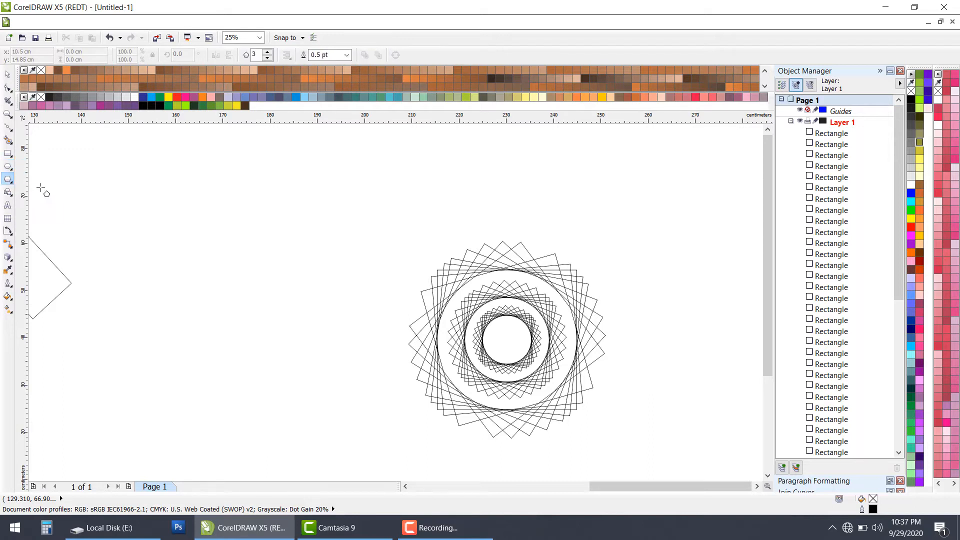
{"action": "left_click_drag", "start_coordinate": [229, 217], "coordinate": [313, 287]}
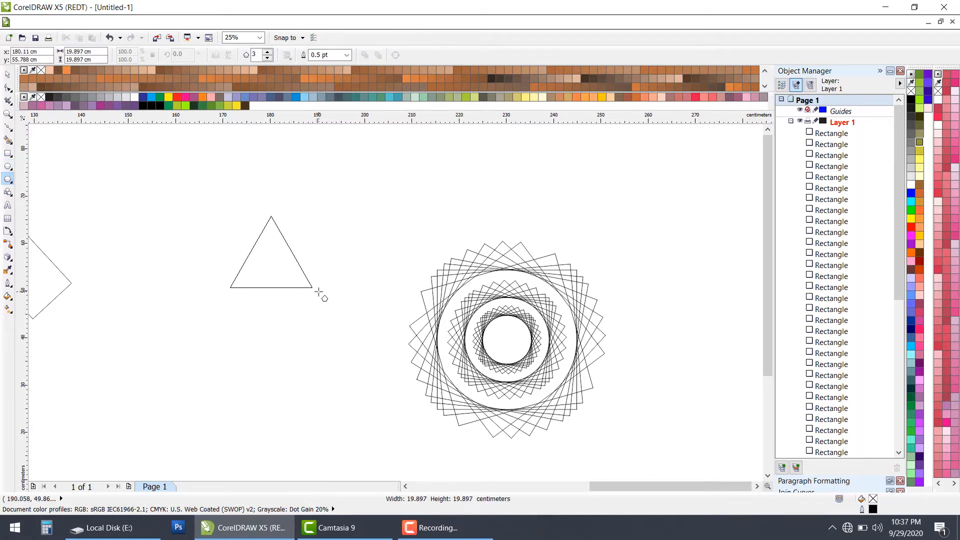
{"action": "left_click_drag", "start_coordinate": [137, 181], "coordinate": [236, 240]}
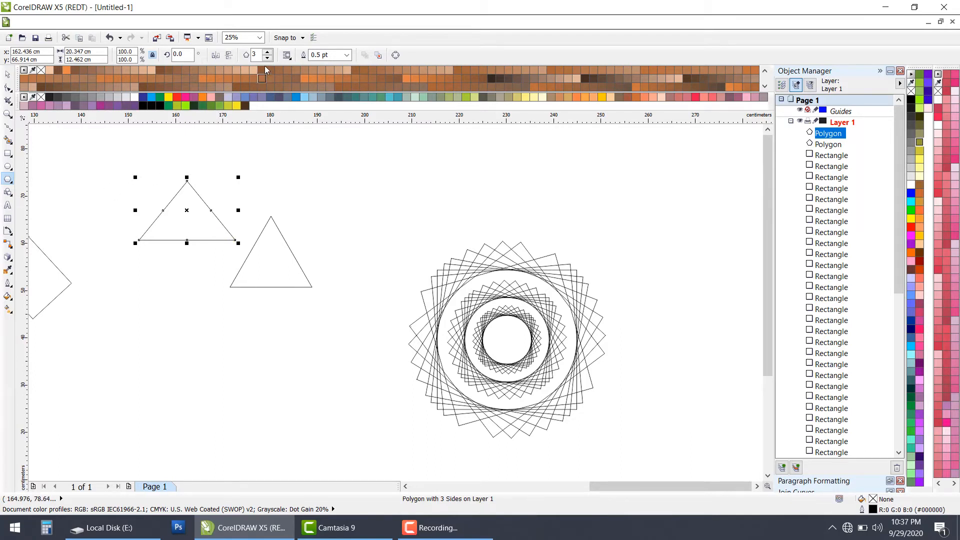
Step: Change the wider triangle into a polygon with 9 sides, trying higher side counts up to 13 on the way
{"action": "left_click", "coordinate": [268, 52]}
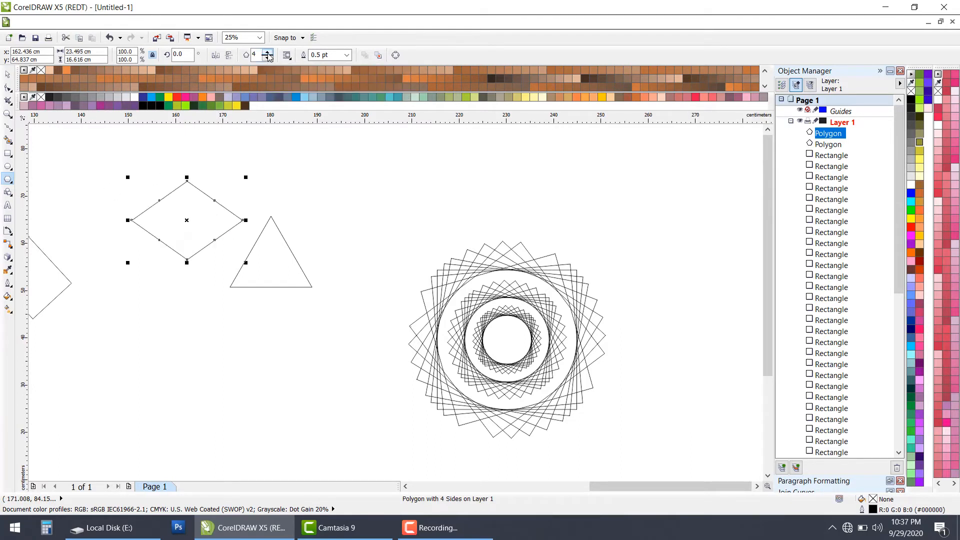
{"action": "left_click", "coordinate": [268, 53]}
{"action": "left_click", "coordinate": [268, 52]}
{"action": "left_click", "coordinate": [268, 53]}
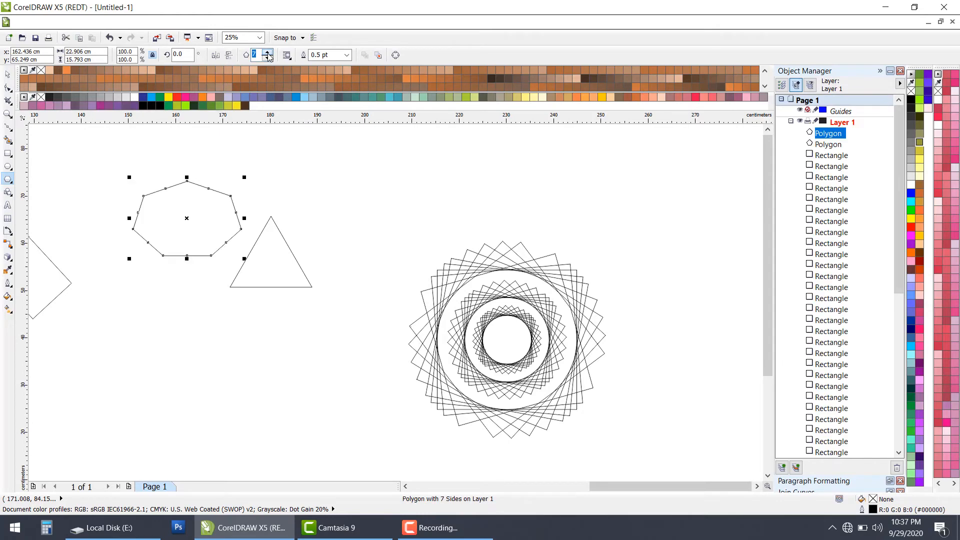
{"action": "left_click", "coordinate": [268, 55]}
{"action": "left_click", "coordinate": [268, 55]}
{"action": "left_click", "coordinate": [268, 55]}
{"action": "left_click", "coordinate": [268, 55]}
{"action": "left_click", "coordinate": [268, 55]}
{"action": "left_click", "coordinate": [268, 55]}
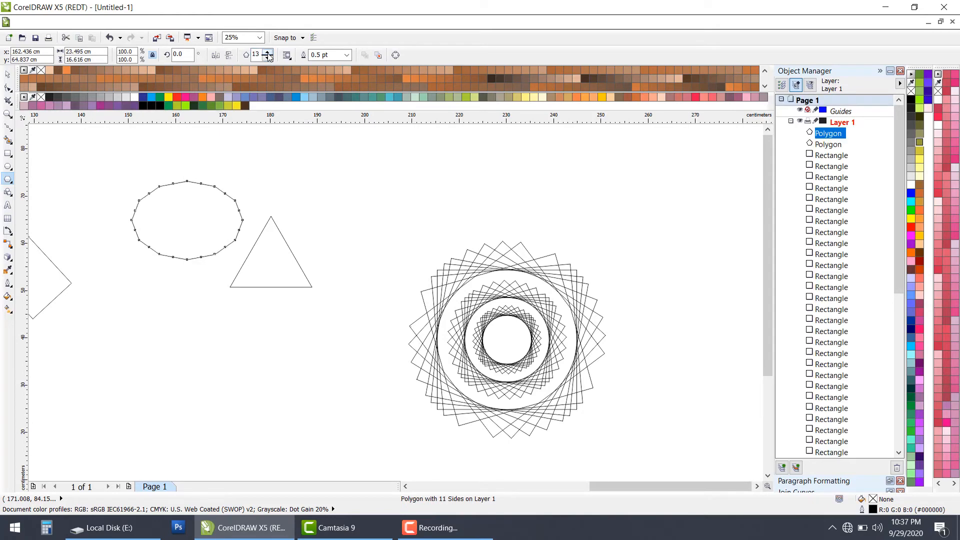
{"action": "left_click", "coordinate": [268, 58]}
{"action": "left_click", "coordinate": [268, 58]}
{"action": "left_click", "coordinate": [268, 58]}
{"action": "left_click", "coordinate": [268, 58]}
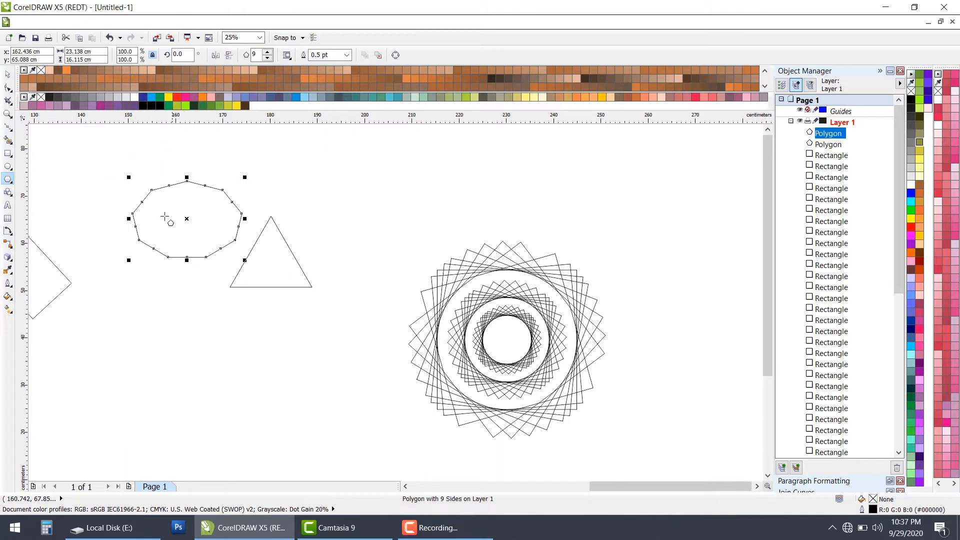
Step: Draw a four-pointed star about 18.2 × 16.8 cm with the Star tool, to the right of the two polygons
{"action": "left_click", "coordinate": [13, 183]}
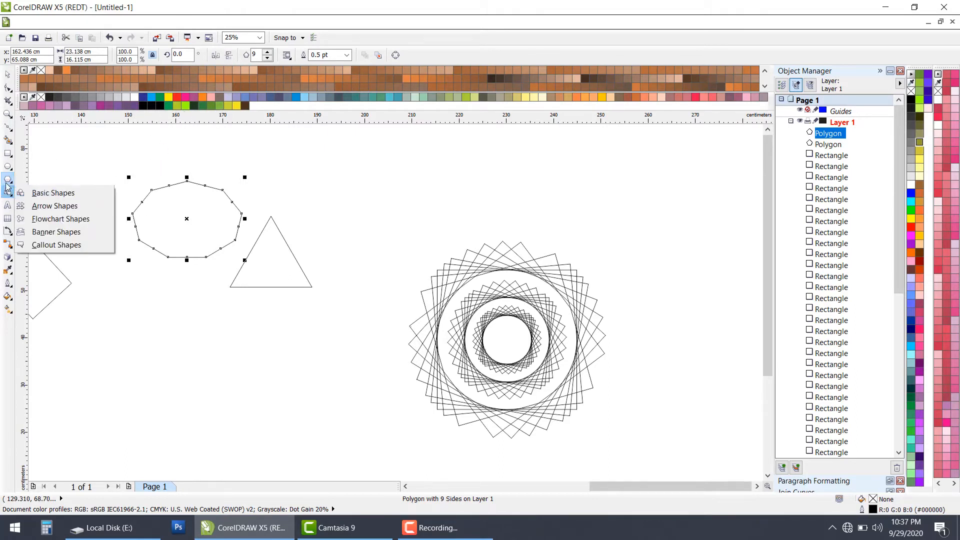
{"action": "left_click", "coordinate": [39, 193]}
{"action": "left_click_drag", "start_coordinate": [308, 186], "coordinate": [394, 267]}
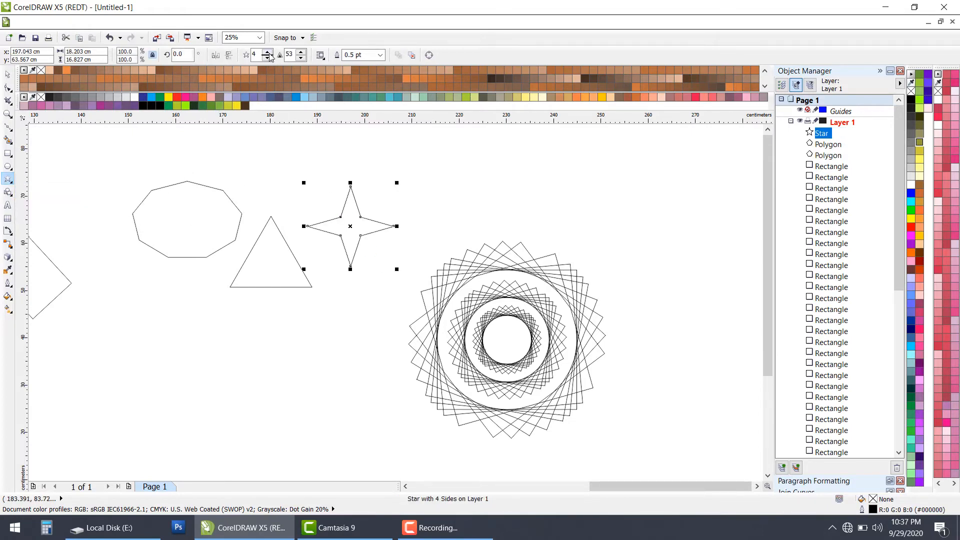
Step: Increase the star's number of points to 14
{"action": "left_click", "coordinate": [268, 53]}
{"action": "left_click", "coordinate": [268, 53]}
{"action": "left_click", "coordinate": [268, 53]}
{"action": "left_click", "coordinate": [269, 53]}
{"action": "left_click", "coordinate": [269, 53]}
{"action": "left_click", "coordinate": [269, 53]}
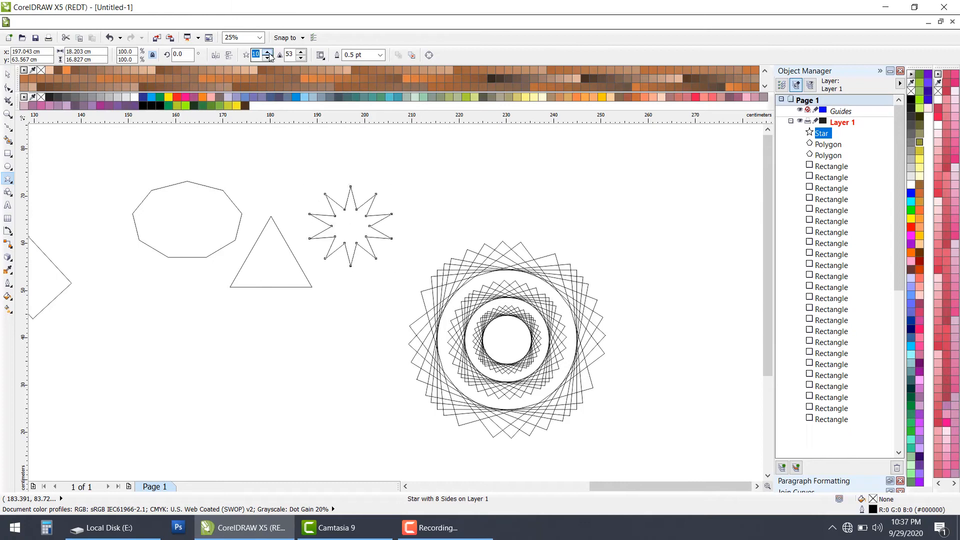
{"action": "left_click", "coordinate": [268, 53]}
{"action": "left_click", "coordinate": [269, 53]}
{"action": "left_click", "coordinate": [269, 52]}
{"action": "left_click", "coordinate": [269, 53]}
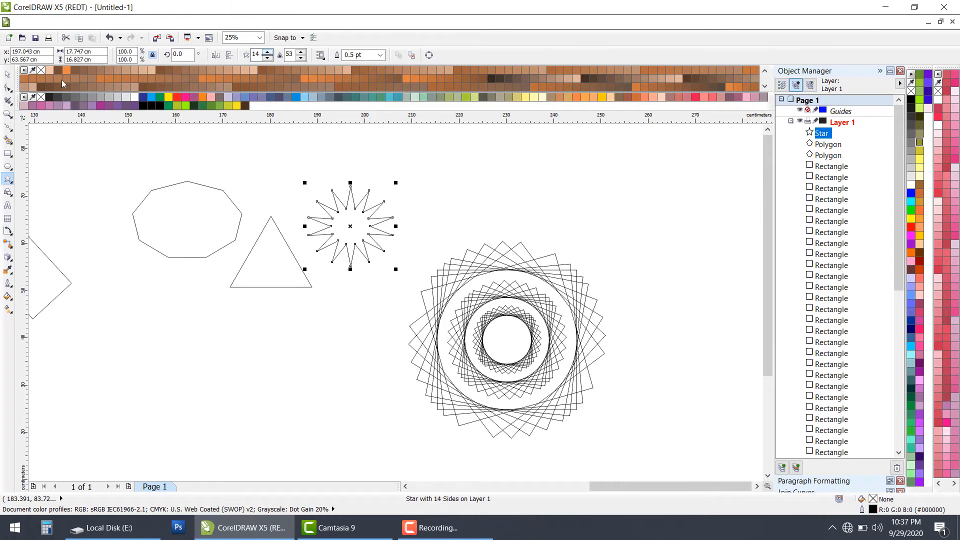
Step: Draw a nine-pointed complex star about 23 × 18.1 cm above the circular square pattern
{"action": "left_click", "coordinate": [9, 181]}
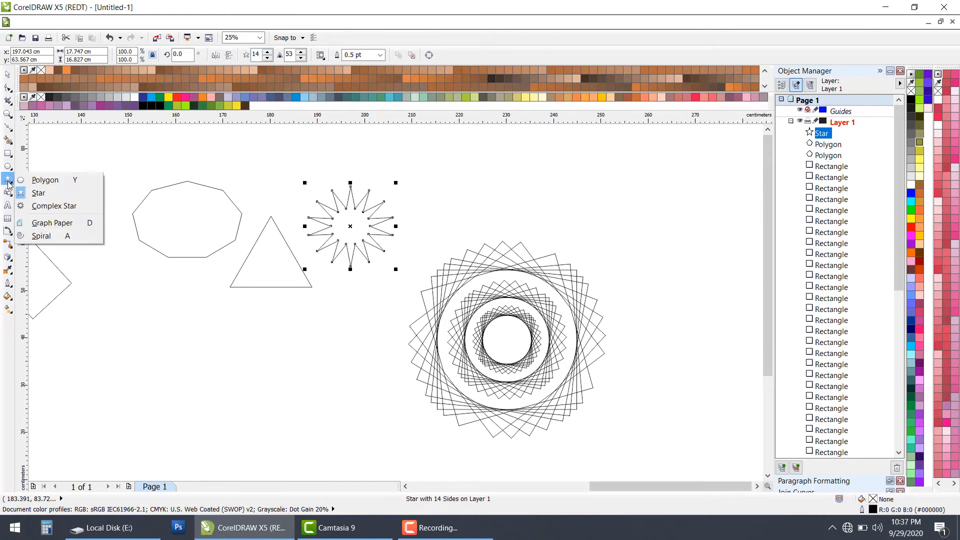
{"action": "left_click", "coordinate": [55, 207]}
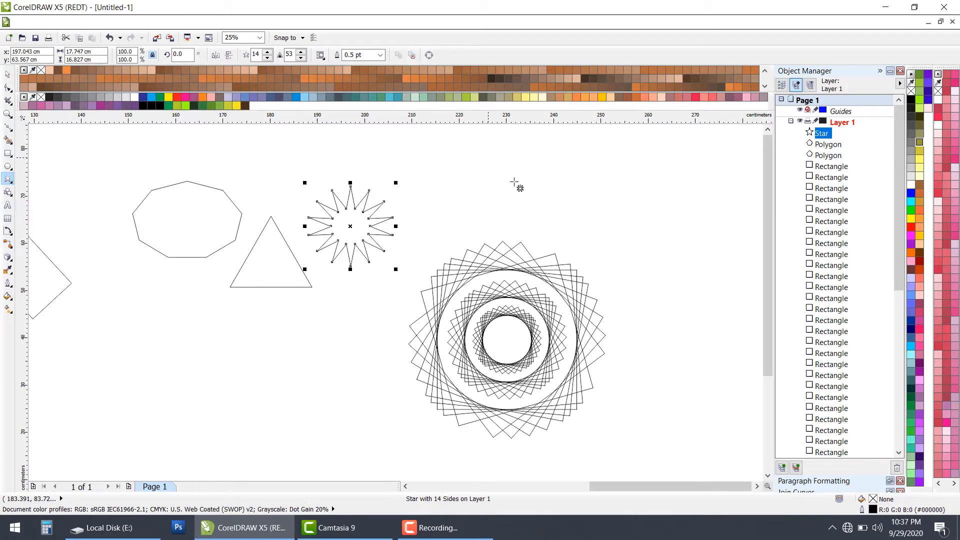
{"action": "left_click_drag", "start_coordinate": [489, 158], "coordinate": [601, 247]}
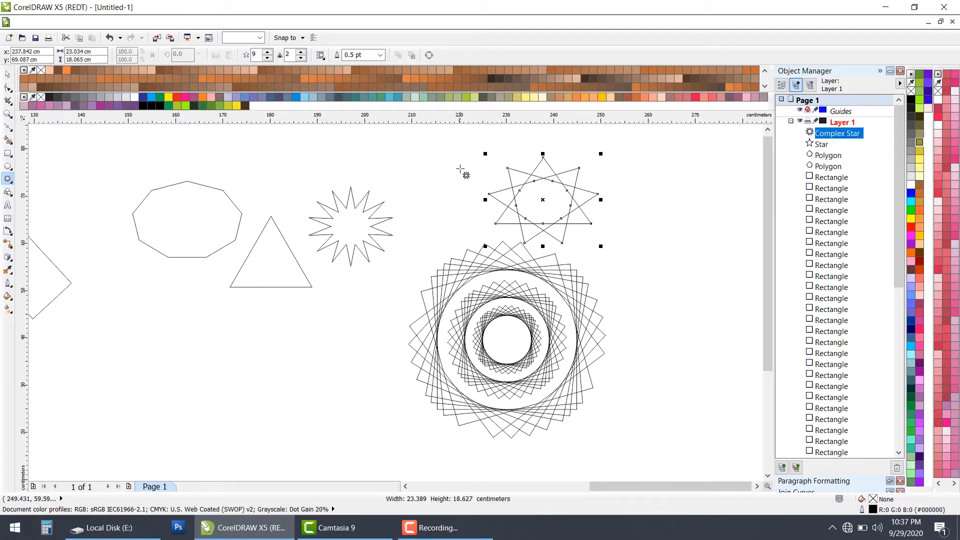
Step: Try different sharpness values on the complex star, settle on 3, and raise its number of points to 13
{"action": "left_click", "coordinate": [301, 52]}
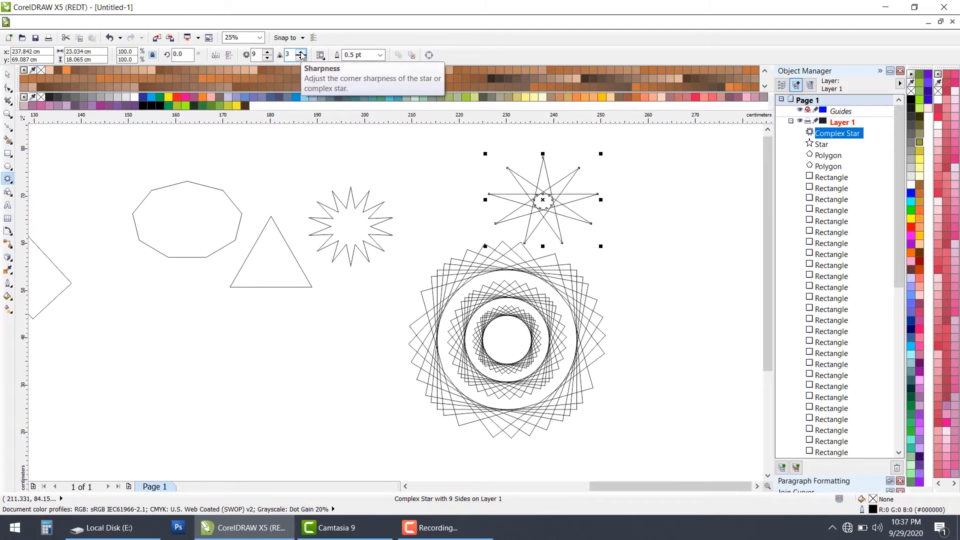
{"action": "left_click", "coordinate": [301, 58]}
{"action": "left_click", "coordinate": [301, 58]}
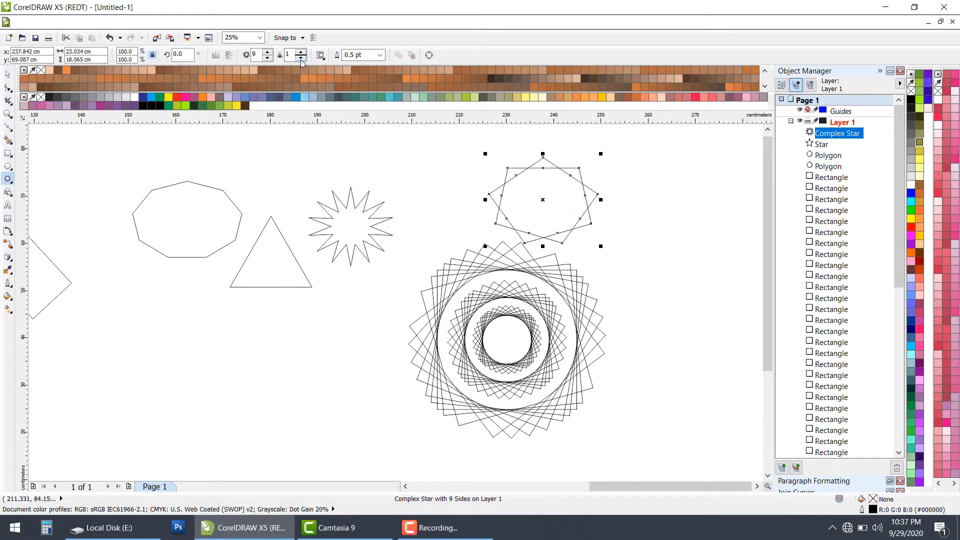
{"action": "left_click", "coordinate": [301, 52]}
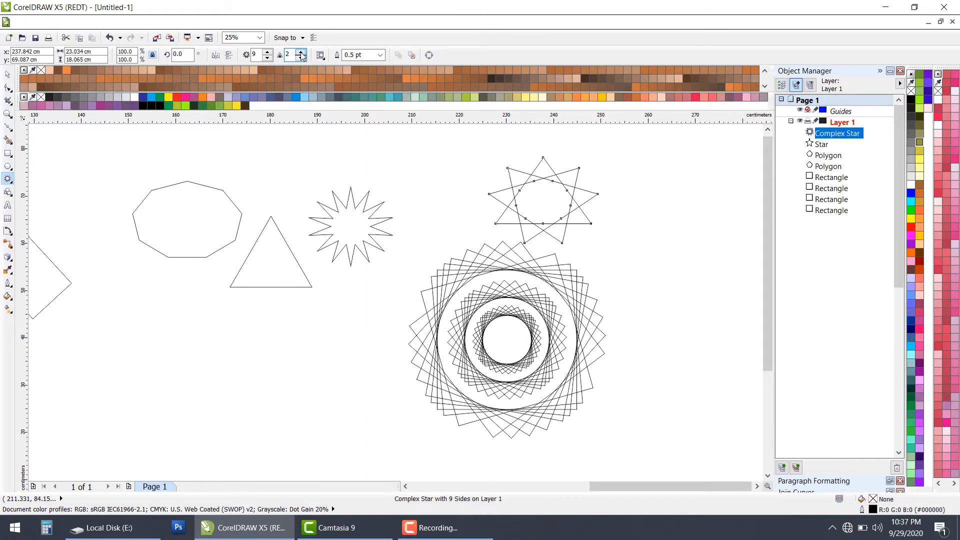
{"action": "left_click", "coordinate": [301, 52]}
{"action": "left_click", "coordinate": [269, 53]}
{"action": "left_click", "coordinate": [269, 53]}
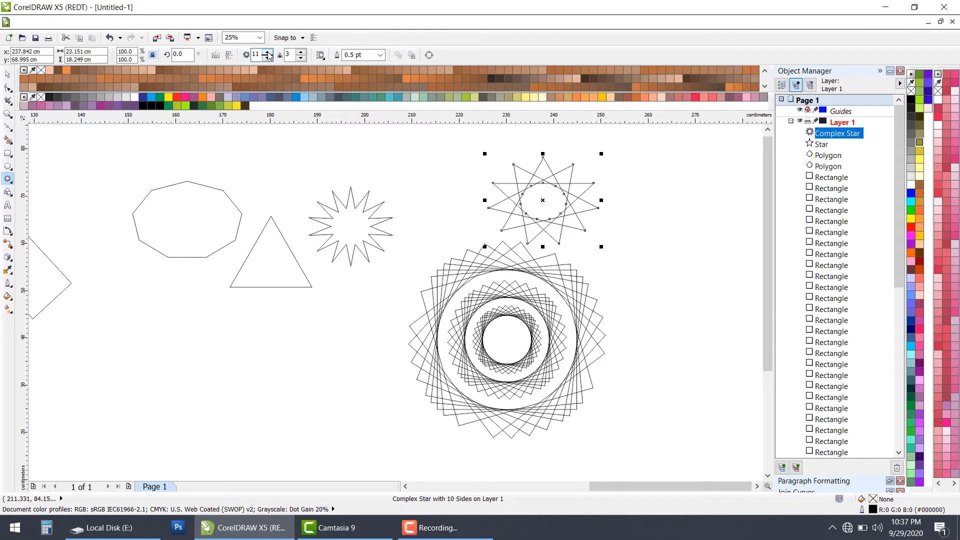
{"action": "left_click", "coordinate": [269, 53]}
{"action": "left_click", "coordinate": [269, 53]}
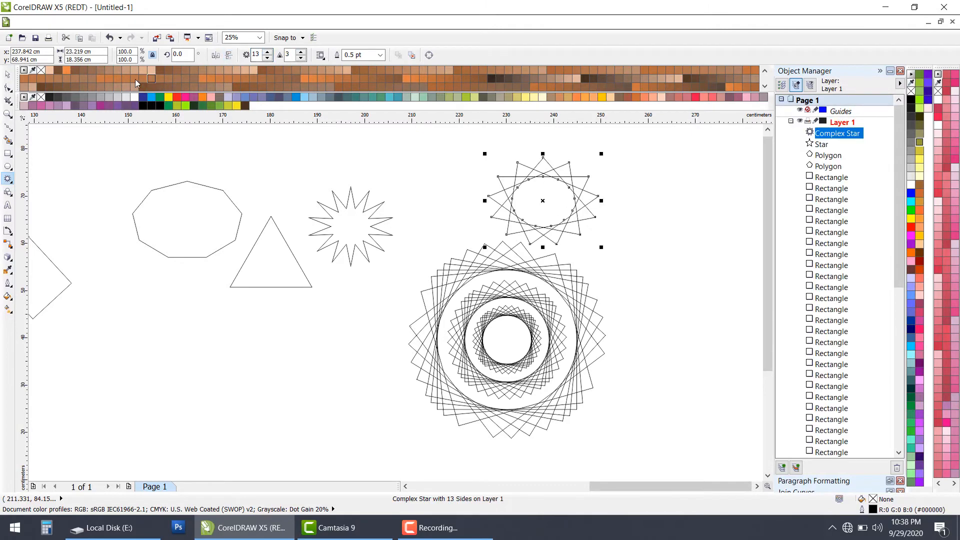
Step: Draw a four-revolution spiral about 37.6 × 18.2 cm below the polygons with the Spiral tool
{"action": "left_click", "coordinate": [11, 183]}
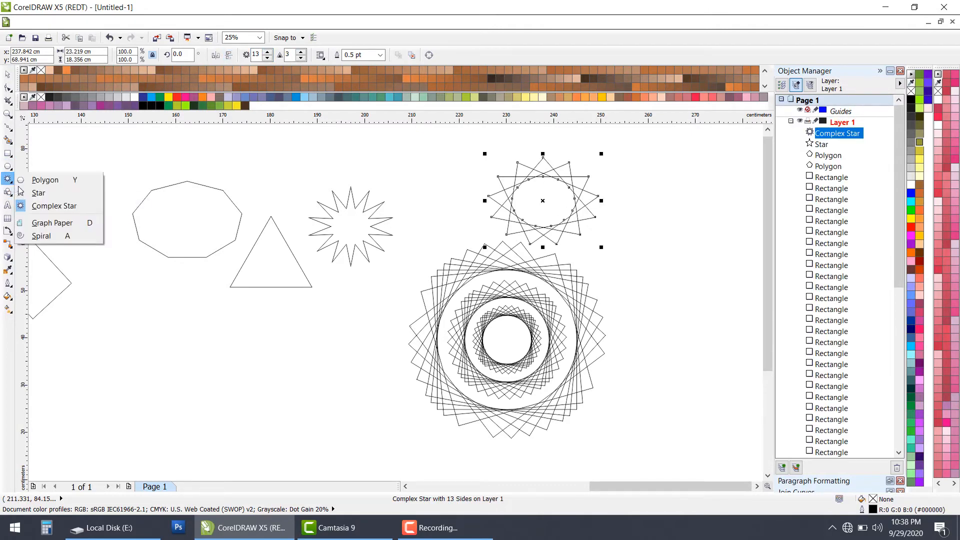
{"action": "left_click", "coordinate": [57, 235]}
{"action": "left_click_drag", "start_coordinate": [168, 326], "coordinate": [352, 418]}
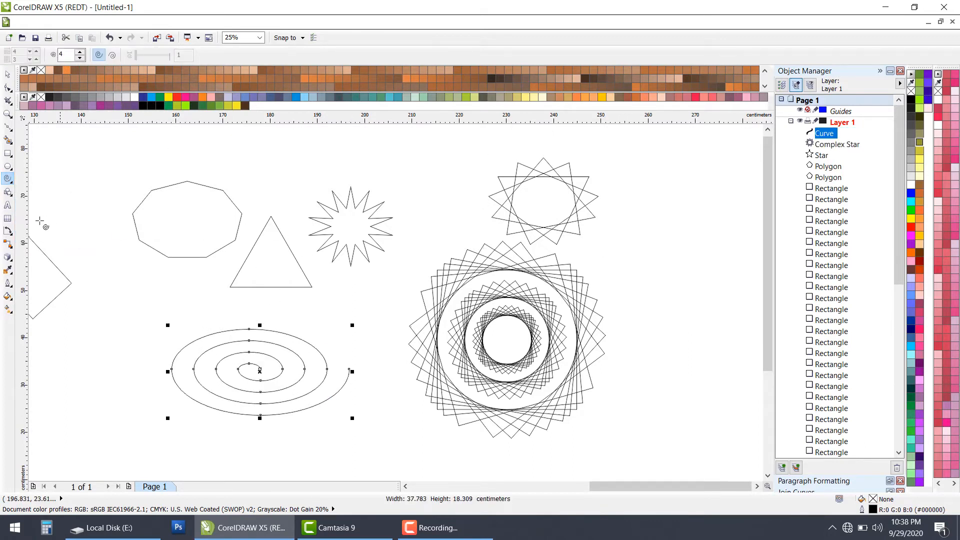
Step: Draw a parallelogram about 24.8 × 15.8 cm with the Basic Shapes tool between the star and the complex star
{"action": "left_click", "coordinate": [10, 193]}
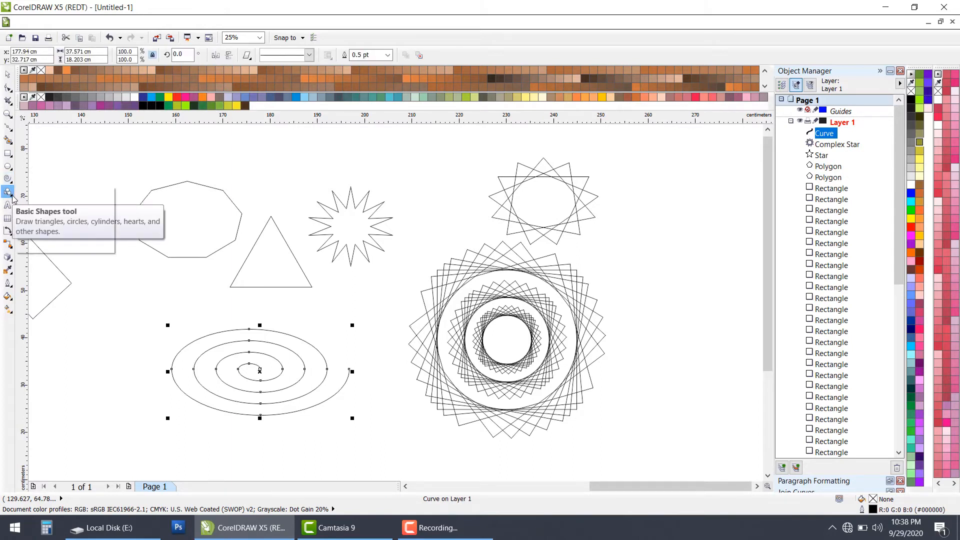
{"action": "left_click", "coordinate": [12, 196]}
{"action": "left_click", "coordinate": [39, 196]}
{"action": "left_click_drag", "start_coordinate": [349, 151], "coordinate": [466, 225]}
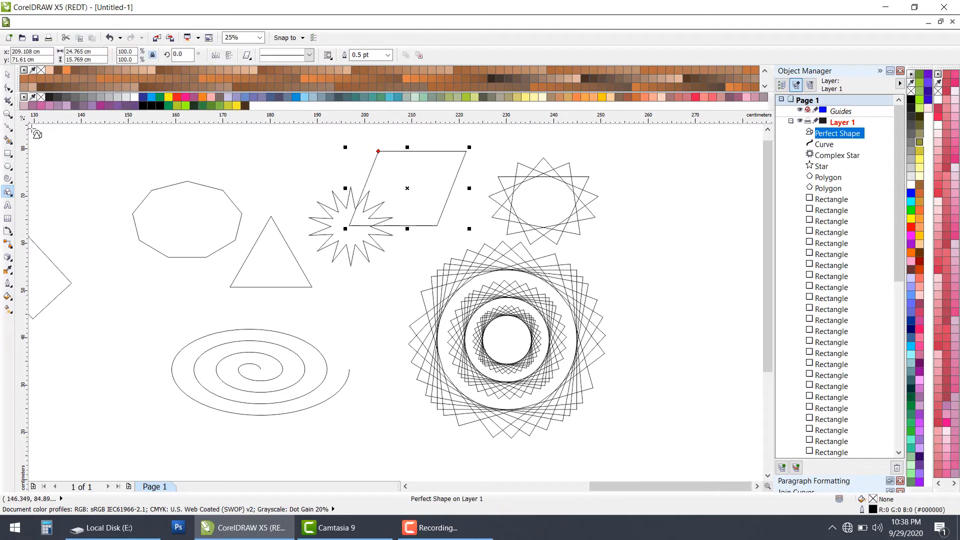
Step: Draw a right-pointing arrow about 19.3 × 14.1 cm with the Arrow Shapes tool, right of the circular pattern
{"action": "left_click", "coordinate": [12, 200]}
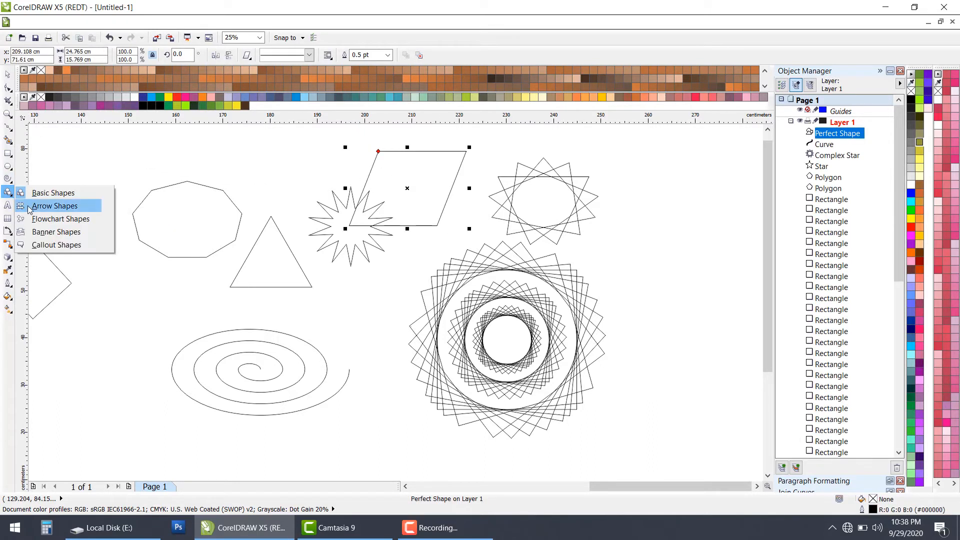
{"action": "left_click", "coordinate": [39, 206]}
{"action": "left_click_drag", "start_coordinate": [665, 242], "coordinate": [754, 310]}
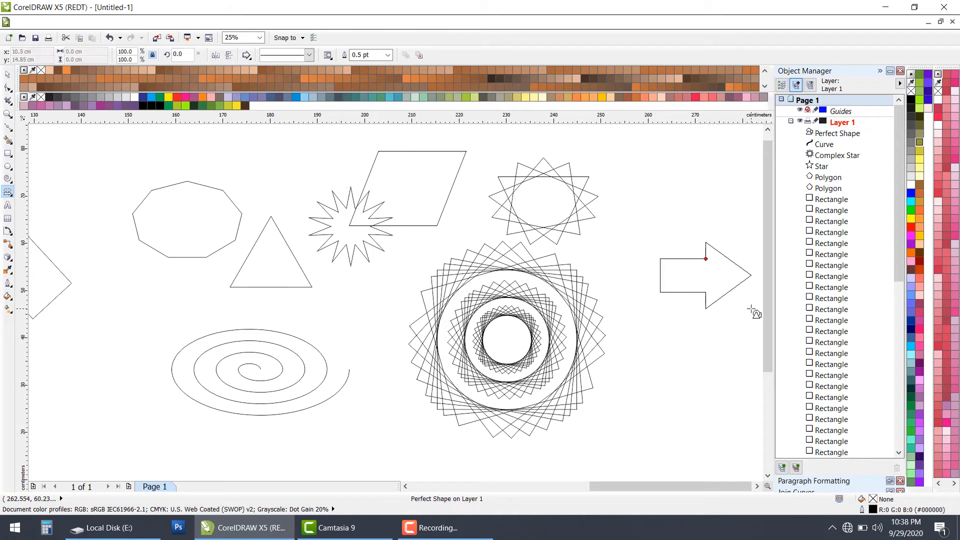
Step: Select every shape drawn so far and delete them all from the layer
{"action": "scroll", "coordinate": [456, 340], "scroll_direction": "down", "scroll_amount": 1}
{"action": "scroll", "coordinate": [456, 340], "scroll_direction": "down", "scroll_amount": 1}
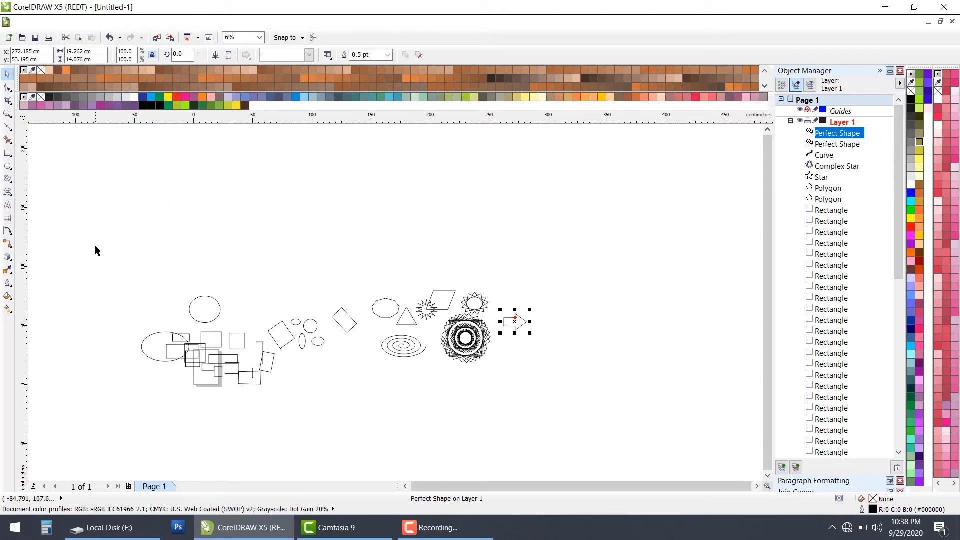
{"action": "left_click", "coordinate": [147, 257]}
{"action": "scroll", "coordinate": [147, 257], "scroll_direction": "down", "scroll_amount": 1}
{"action": "key", "text": "ctrl+a"}
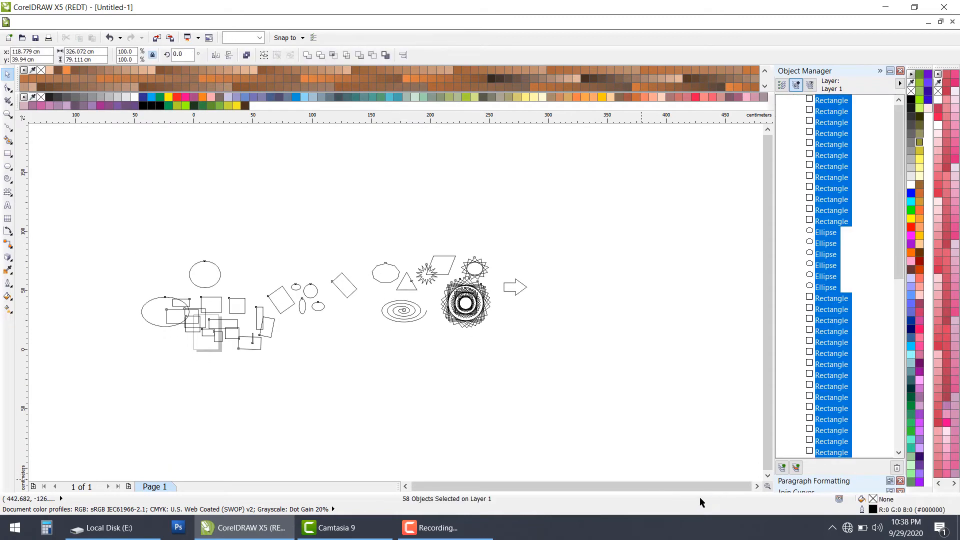
{"action": "key", "text": "Delete"}
Step: Draw a table of 3 rows and 4 columns, about 52.1 × 40 cm, beside the page and narrow its upper two rows and first column
{"action": "scroll", "coordinate": [223, 350], "scroll_direction": "up", "scroll_amount": 1}
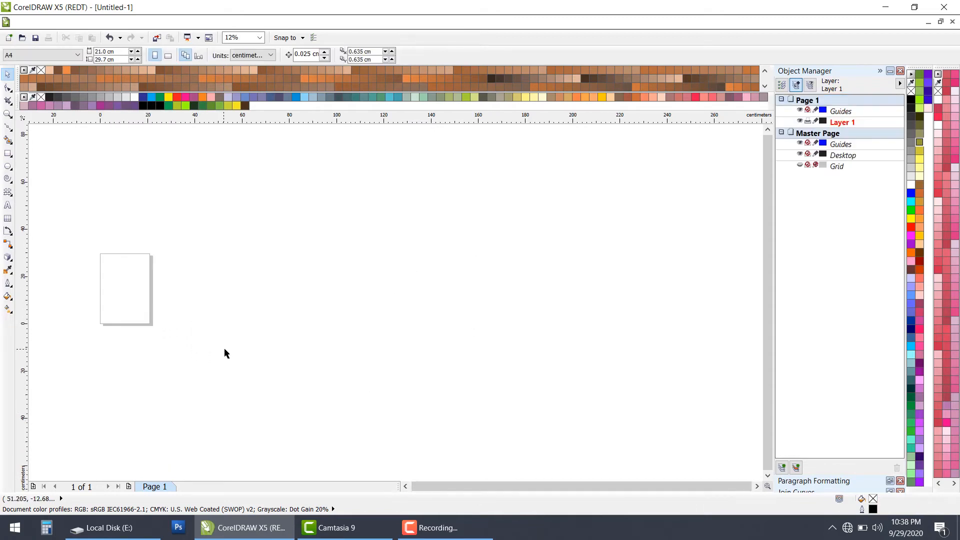
{"action": "scroll", "coordinate": [290, 362], "scroll_direction": "down", "scroll_amount": 2}
{"action": "scroll", "coordinate": [277, 353], "scroll_direction": "up", "scroll_amount": 2}
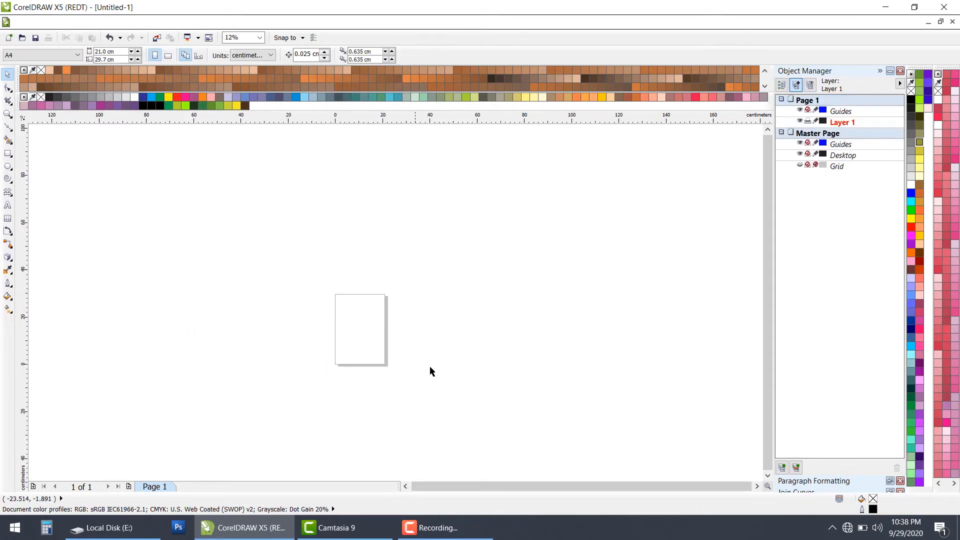
{"action": "scroll", "coordinate": [430, 372], "scroll_direction": "up", "scroll_amount": 1}
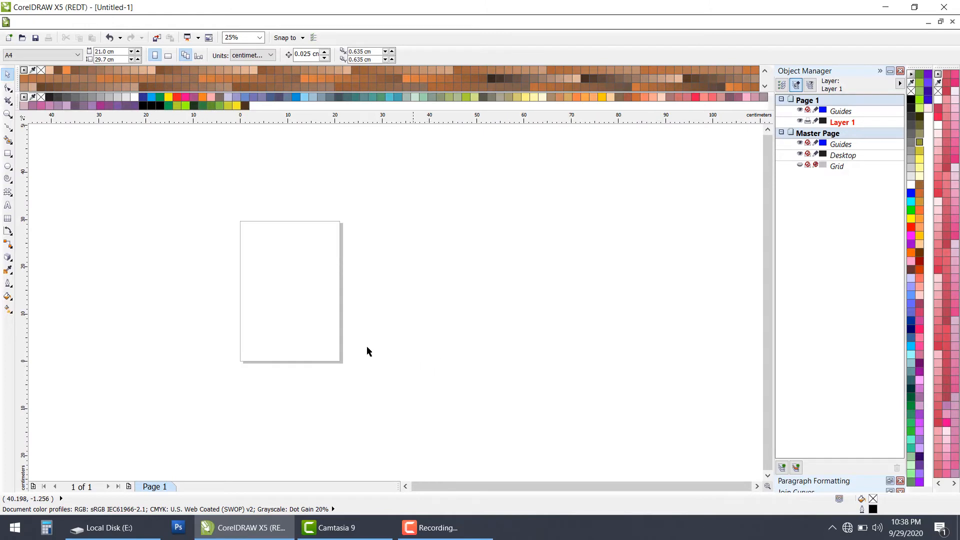
{"action": "left_click", "coordinate": [7, 219]}
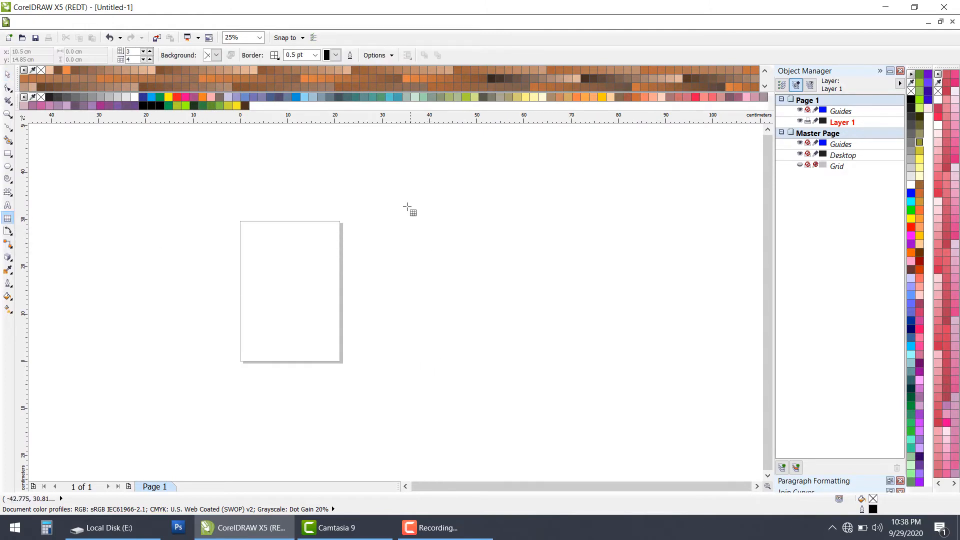
{"action": "left_click_drag", "start_coordinate": [407, 207], "coordinate": [653, 396]}
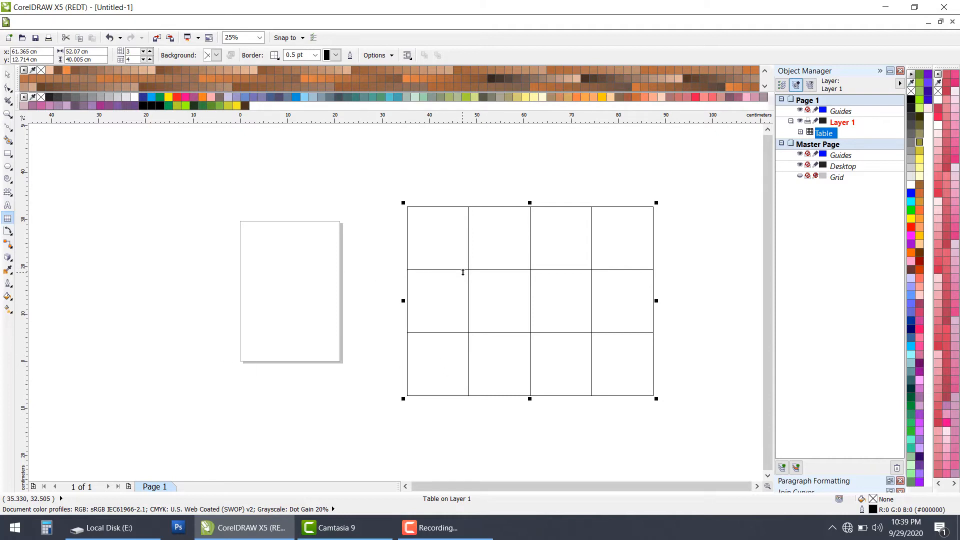
{"action": "left_click_drag", "start_coordinate": [463, 270], "coordinate": [467, 229]}
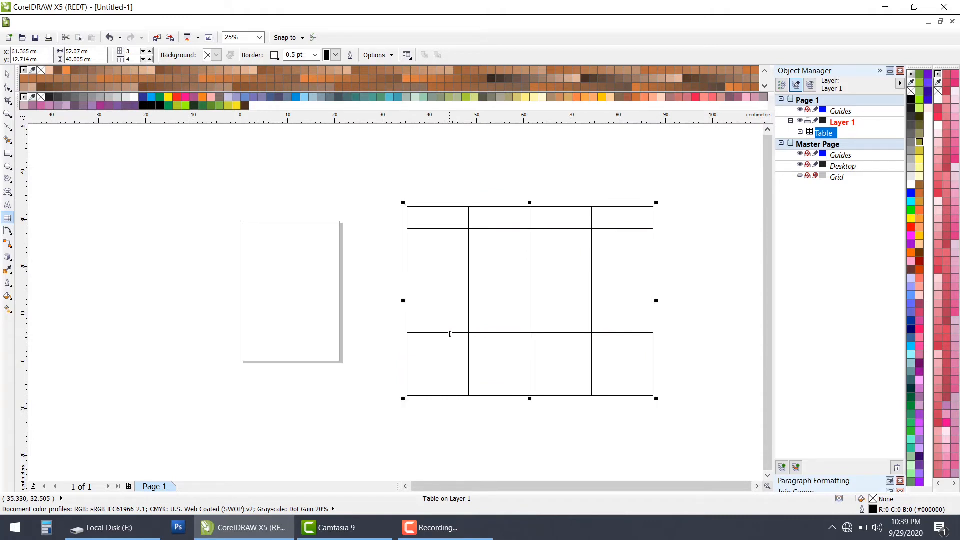
{"action": "left_click_drag", "start_coordinate": [451, 332], "coordinate": [427, 278]}
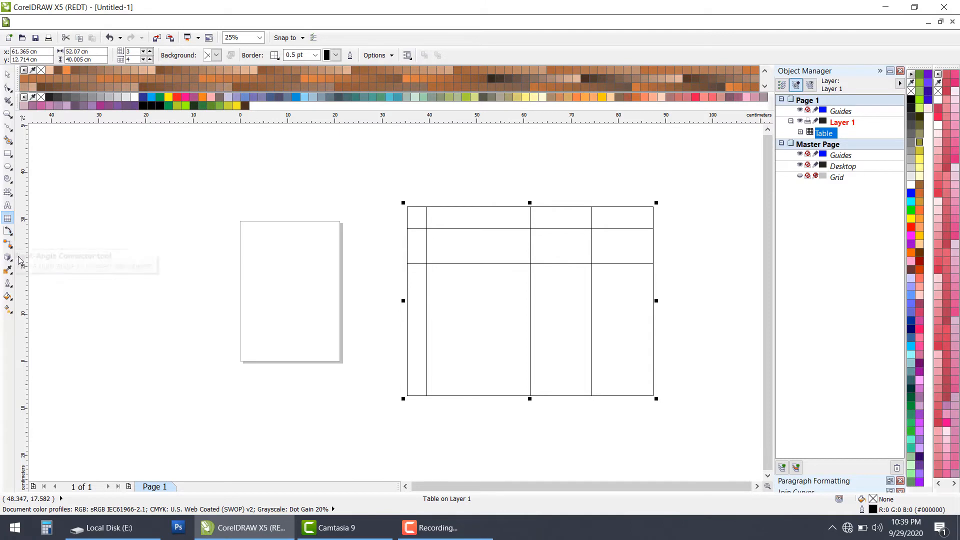
Step: Add a parallel dimension across the table's full width, with its dimension line placed above the table
{"action": "left_click", "coordinate": [12, 235]}
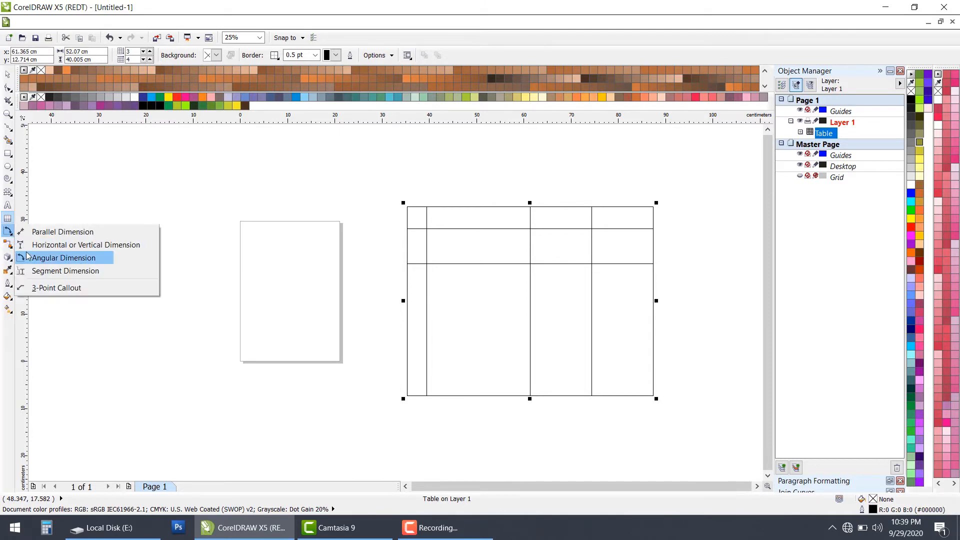
{"action": "left_click", "coordinate": [23, 233]}
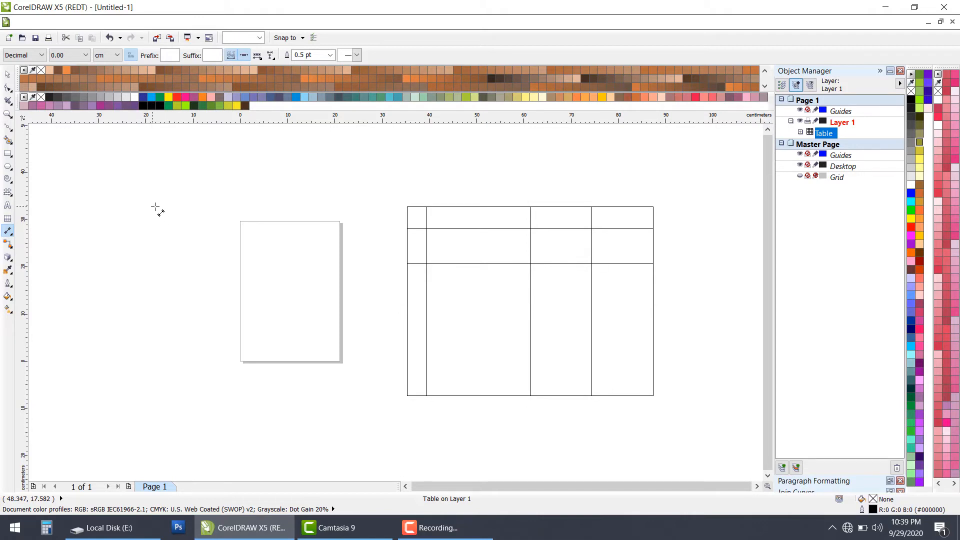
{"action": "left_click", "coordinate": [155, 206]}
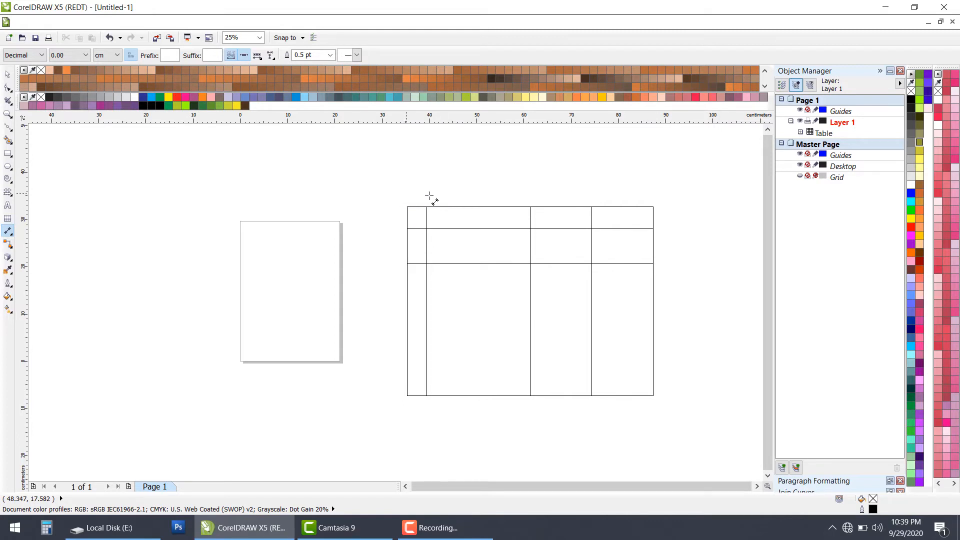
{"action": "left_click_drag", "start_coordinate": [406, 193], "coordinate": [653, 194]}
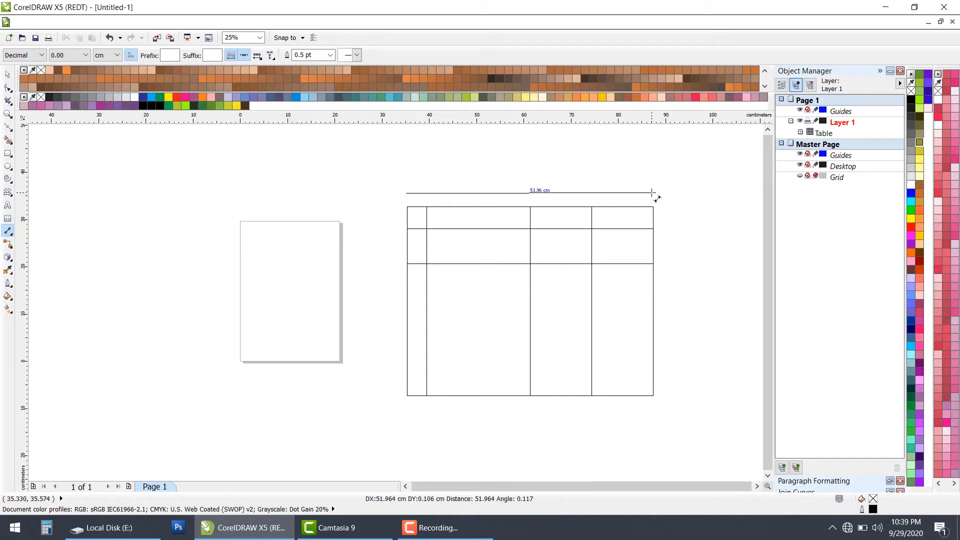
{"action": "left_click", "coordinate": [651, 178]}
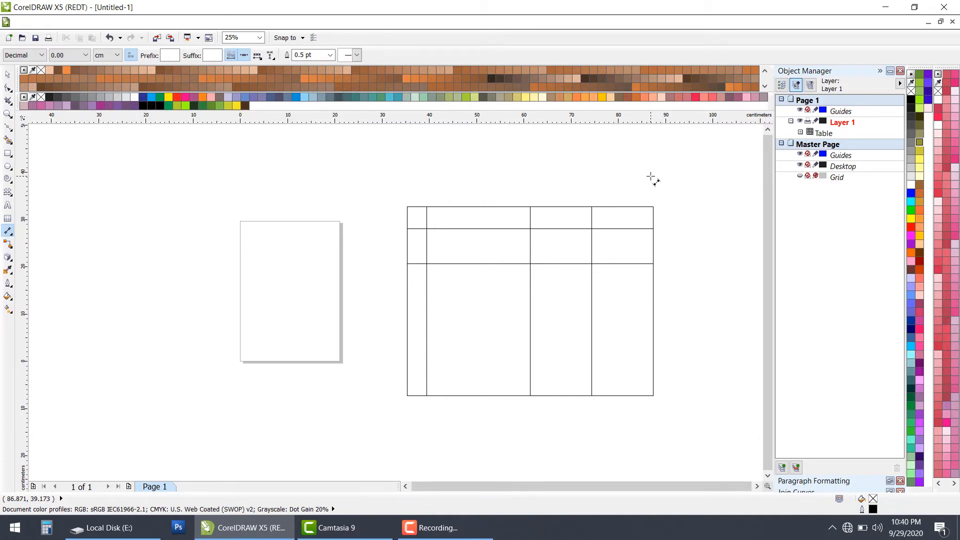
Step: Examine the width dimension above the table, both its text up close and its extent over the whole table
{"action": "scroll", "coordinate": [456, 174], "scroll_direction": "up", "scroll_amount": 3}
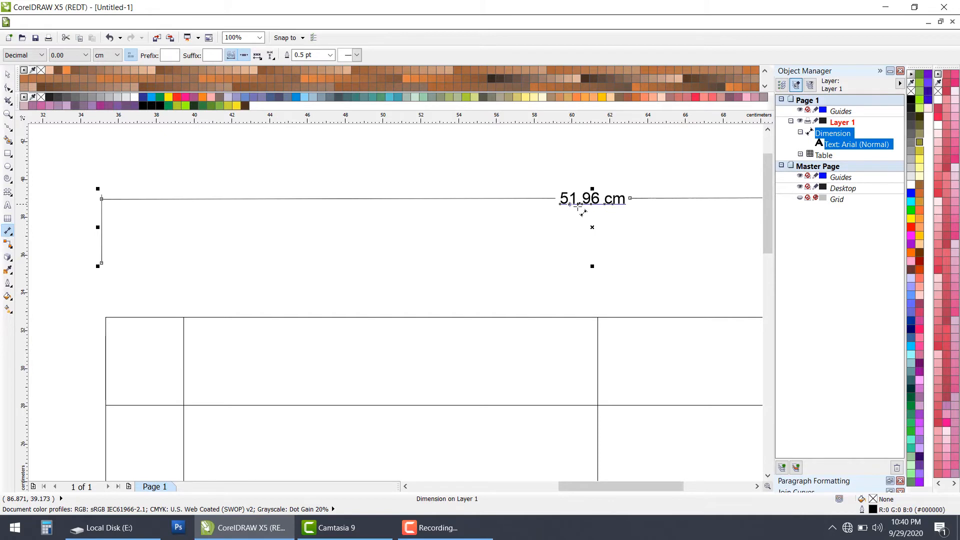
{"action": "scroll", "coordinate": [581, 209], "scroll_direction": "down", "scroll_amount": 1}
{"action": "scroll", "coordinate": [340, 257], "scroll_direction": "down", "scroll_amount": 2}
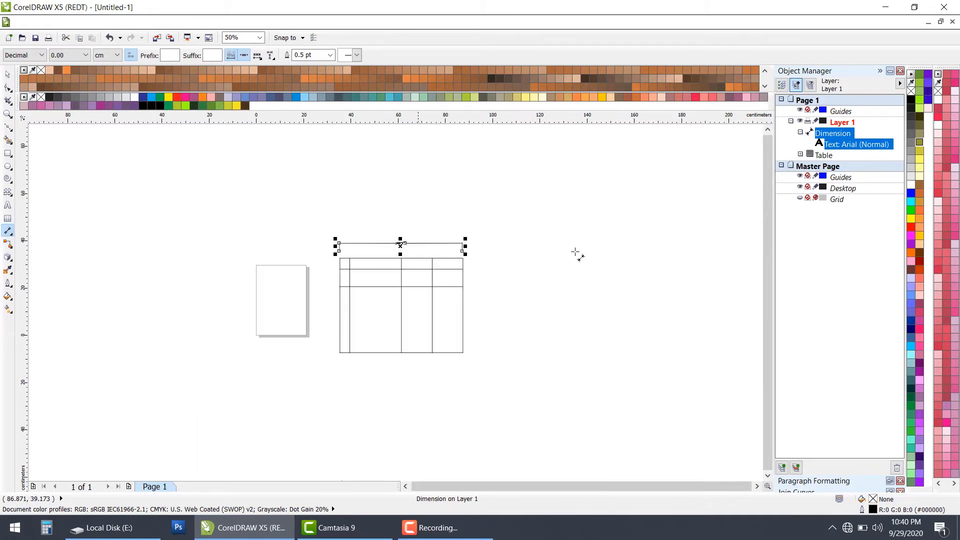
{"action": "scroll", "coordinate": [444, 257], "scroll_direction": "up", "scroll_amount": 1}
{"action": "scroll", "coordinate": [477, 253], "scroll_direction": "up", "scroll_amount": 1}
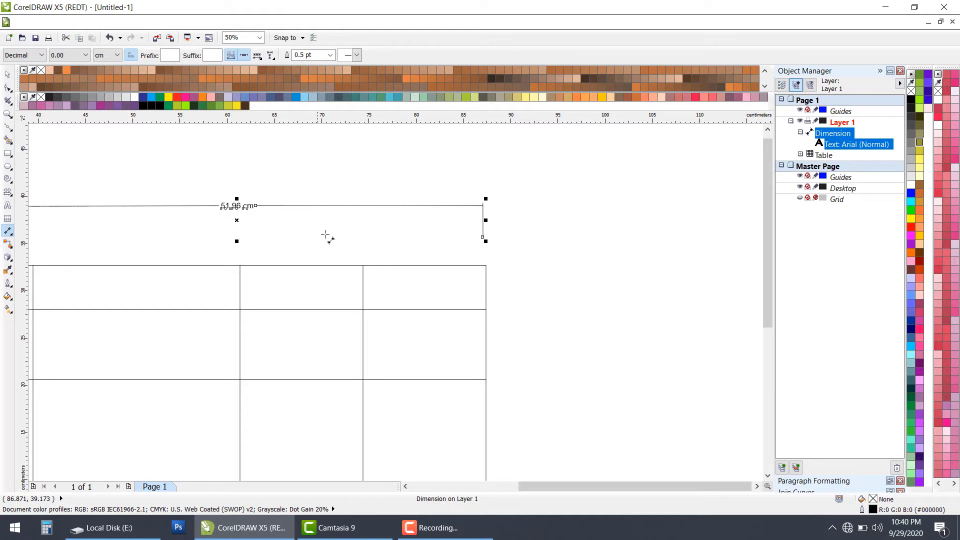
{"action": "scroll", "coordinate": [325, 235], "scroll_direction": "down", "scroll_amount": 1}
{"action": "scroll", "coordinate": [284, 226], "scroll_direction": "down", "scroll_amount": 1}
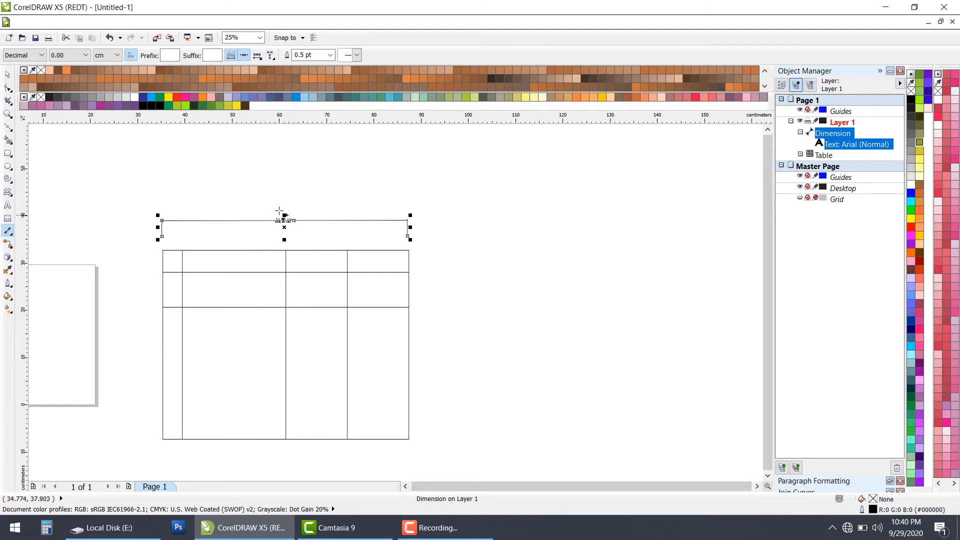
{"action": "scroll", "coordinate": [261, 250], "scroll_direction": "down", "scroll_amount": 1}
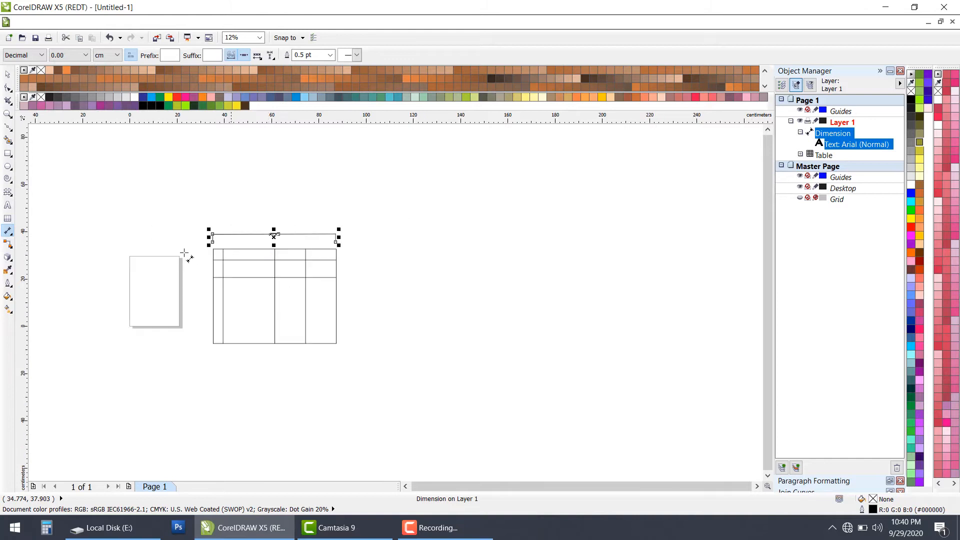
{"action": "scroll", "coordinate": [187, 253], "scroll_direction": "up", "scroll_amount": 1}
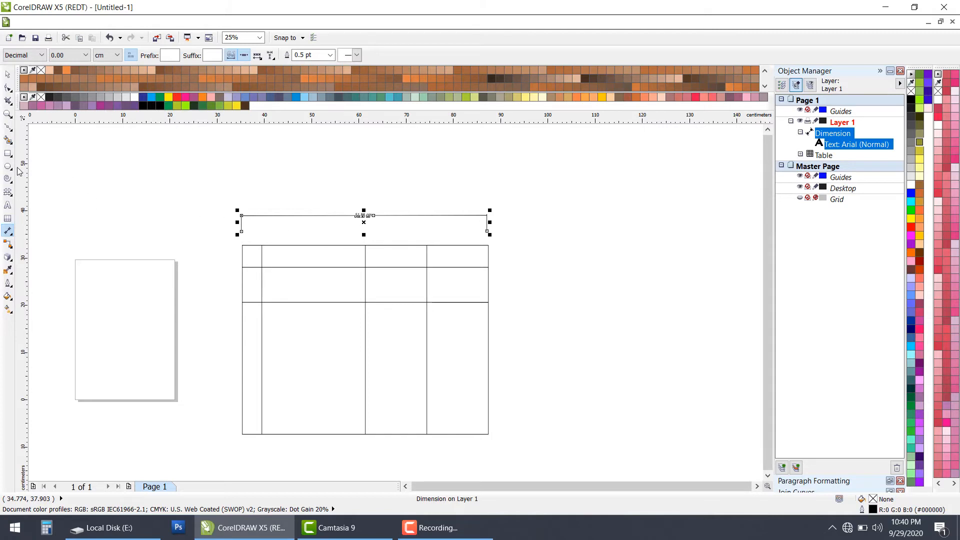
Step: Draw a closed, slanted four-sided shape about 98.6 × 41.1 cm with the Pen tool, to the right of the table
{"action": "left_click", "coordinate": [7, 153]}
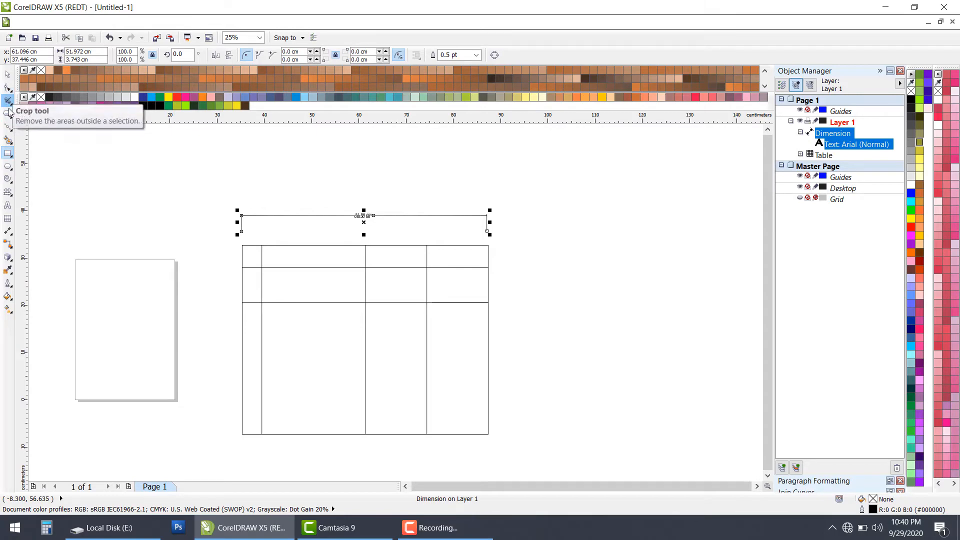
{"action": "left_click", "coordinate": [8, 127]}
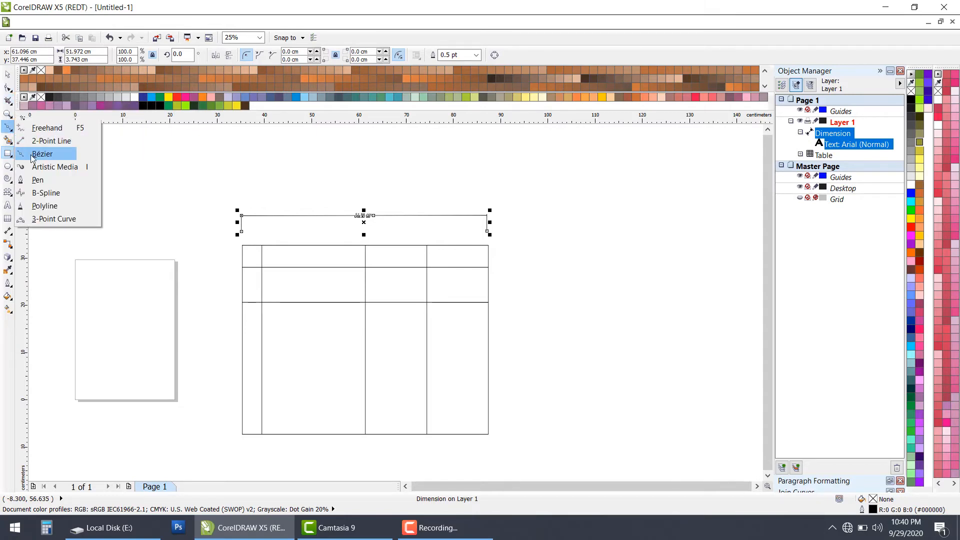
{"action": "left_click", "coordinate": [43, 181]}
{"action": "scroll", "coordinate": [43, 185], "scroll_direction": "down", "scroll_amount": 1}
{"action": "left_click", "coordinate": [340, 285]}
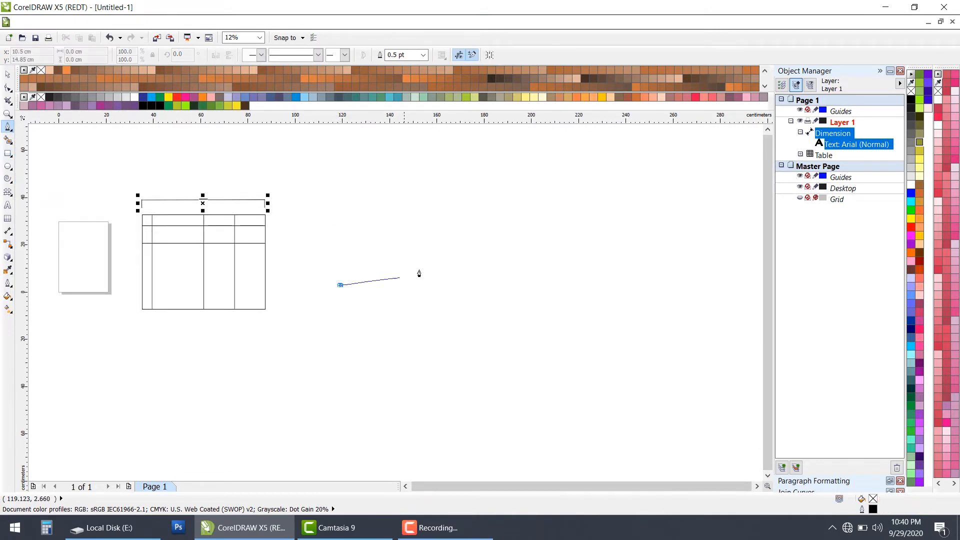
{"action": "left_click", "coordinate": [486, 220]}
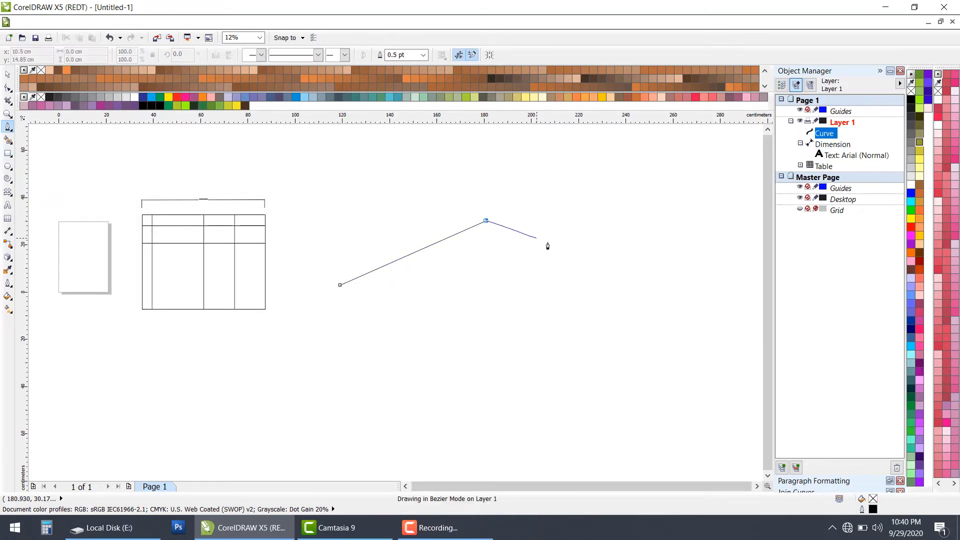
{"action": "left_click", "coordinate": [573, 231]}
{"action": "left_click", "coordinate": [417, 317]}
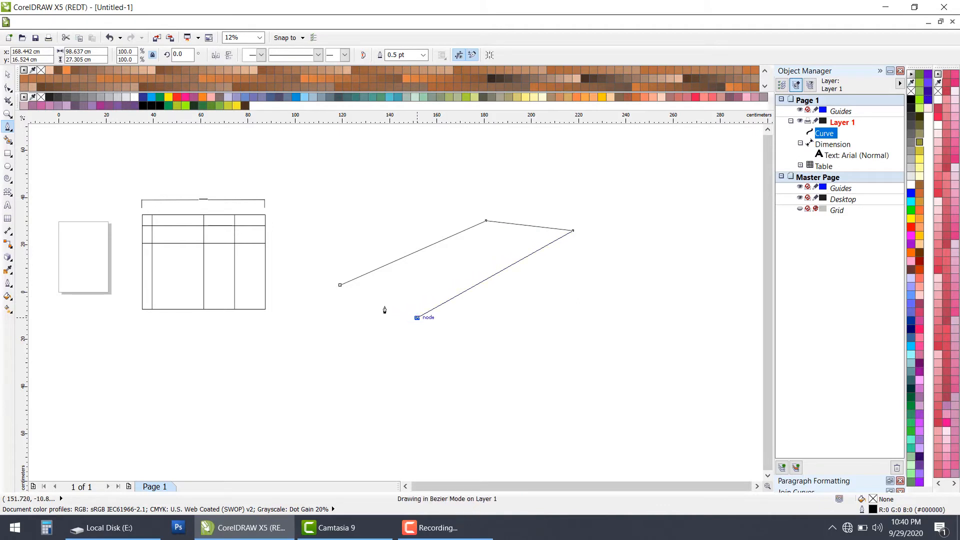
{"action": "left_click", "coordinate": [340, 285]}
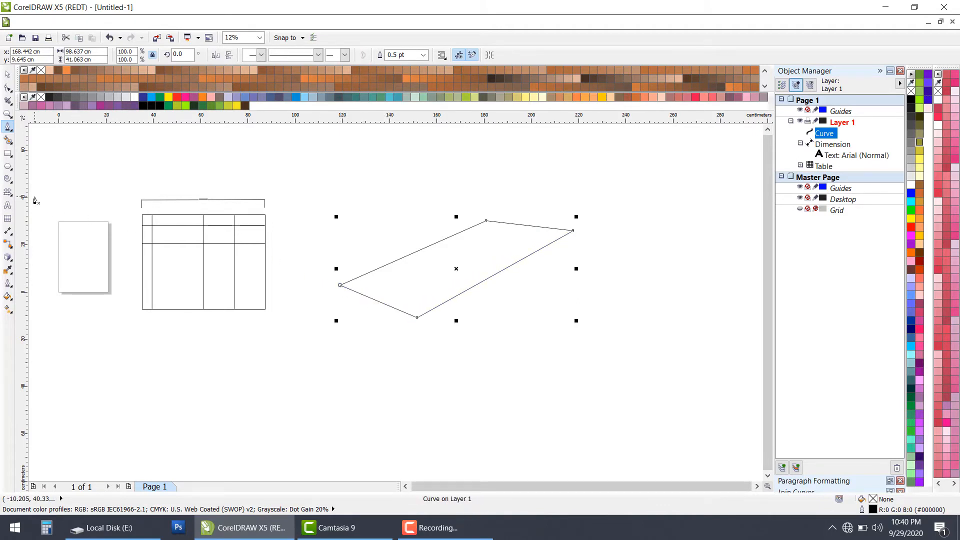
{"action": "left_click", "coordinate": [7, 233]}
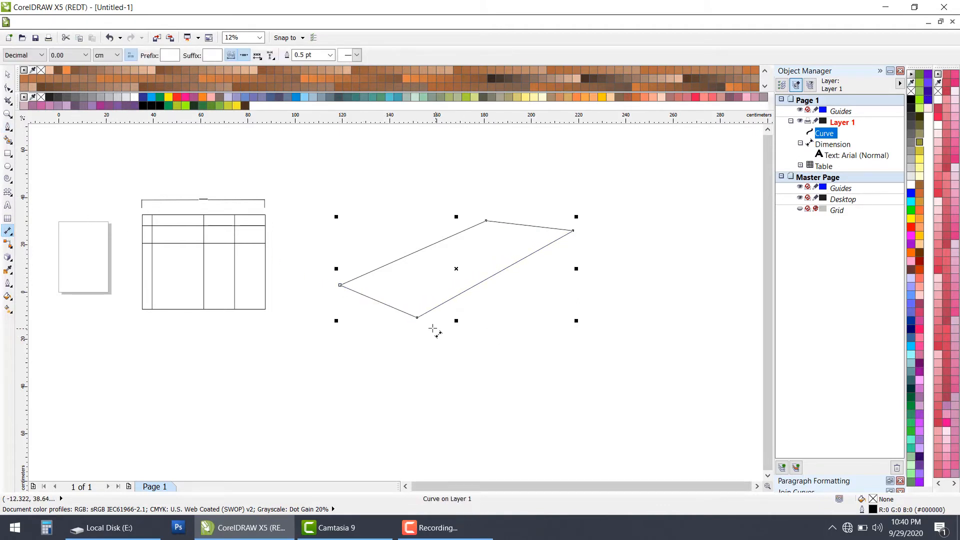
{"action": "left_click_drag", "start_coordinate": [449, 323], "coordinate": [581, 238]}
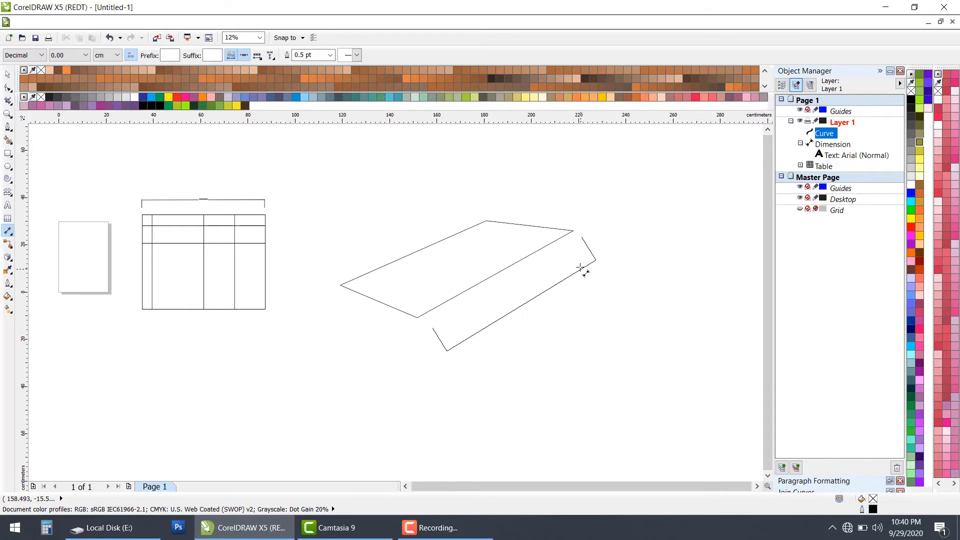
{"action": "key", "text": "Escape"}
{"action": "key", "text": "space"}
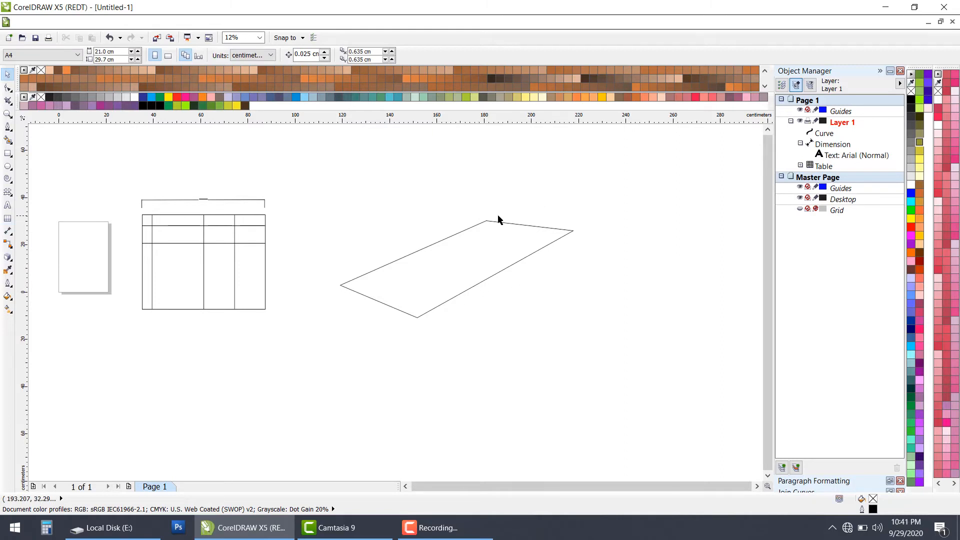
Step: Add a parallel dimension along the slanted shape's long lower-right edge, offset outward, and inspect its text
{"action": "scroll", "coordinate": [540, 246], "scroll_direction": "up", "scroll_amount": 1}
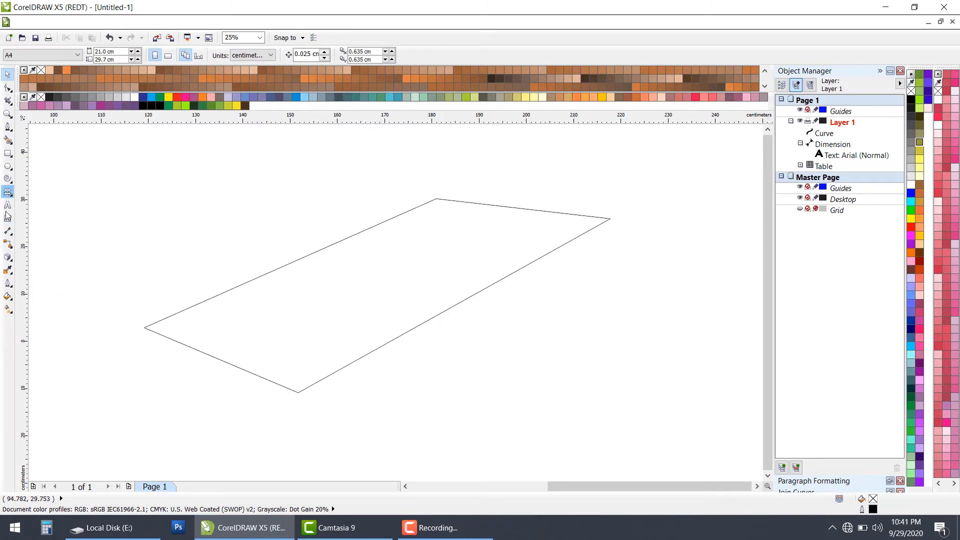
{"action": "left_click", "coordinate": [8, 231]}
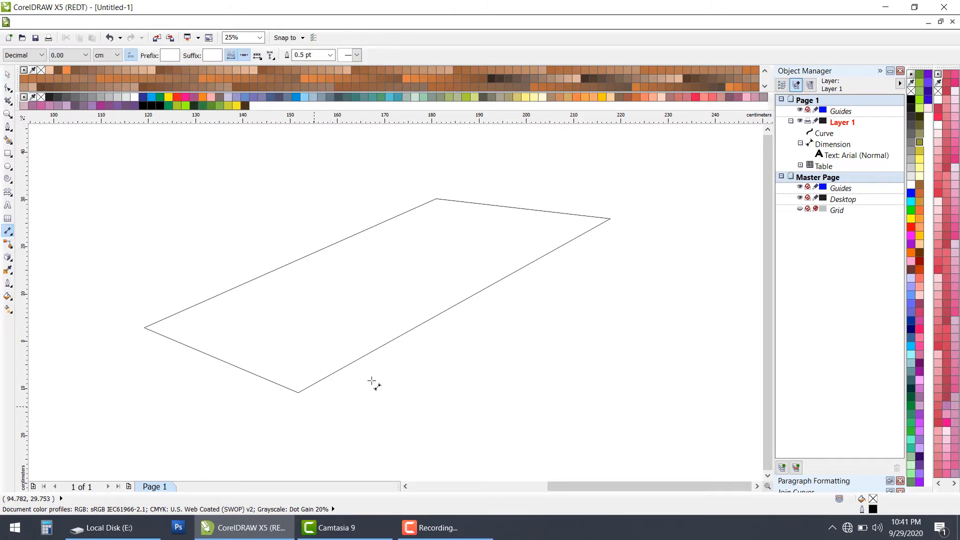
{"action": "left_click_drag", "start_coordinate": [313, 406], "coordinate": [624, 223]}
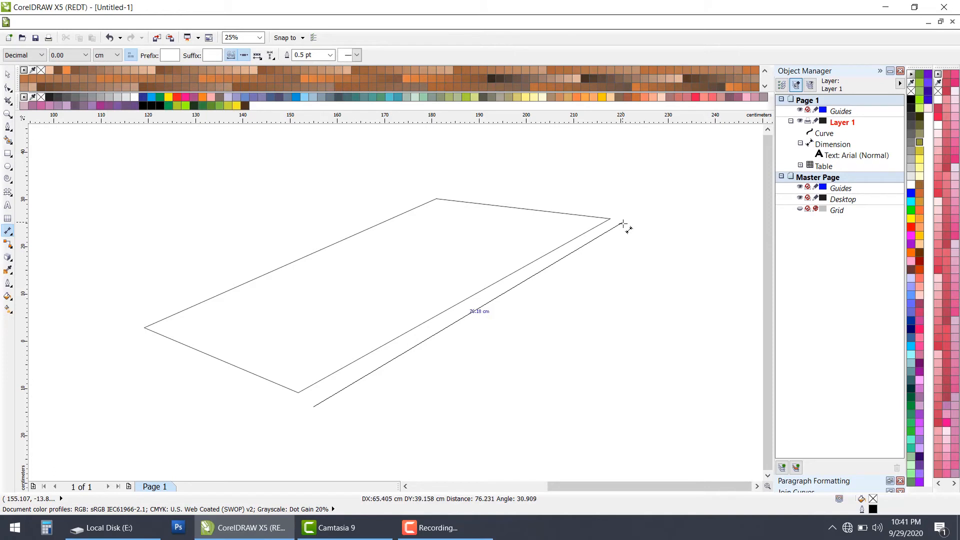
{"action": "left_click", "coordinate": [646, 253]}
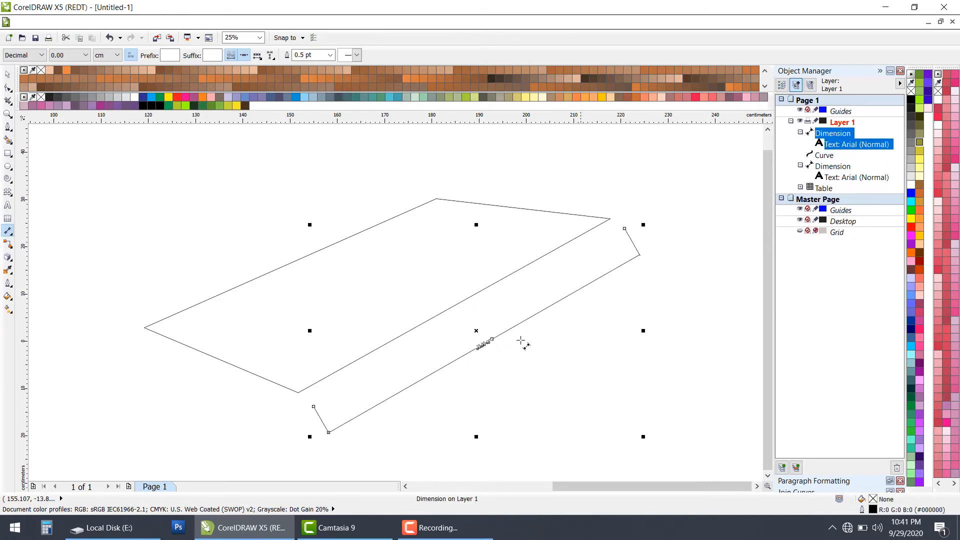
{"action": "scroll", "coordinate": [478, 375], "scroll_direction": "up", "scroll_amount": 2}
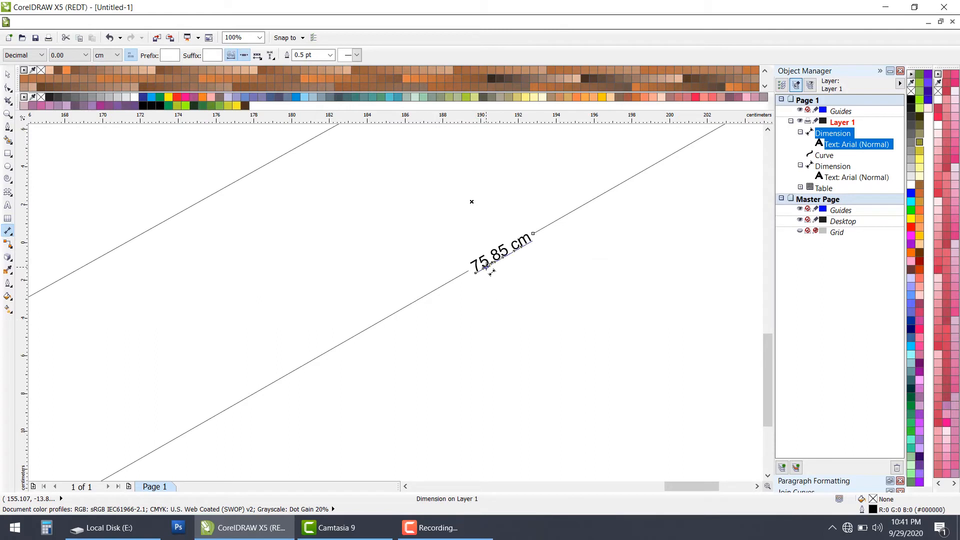
{"action": "scroll", "coordinate": [490, 279], "scroll_direction": "down", "scroll_amount": 3}
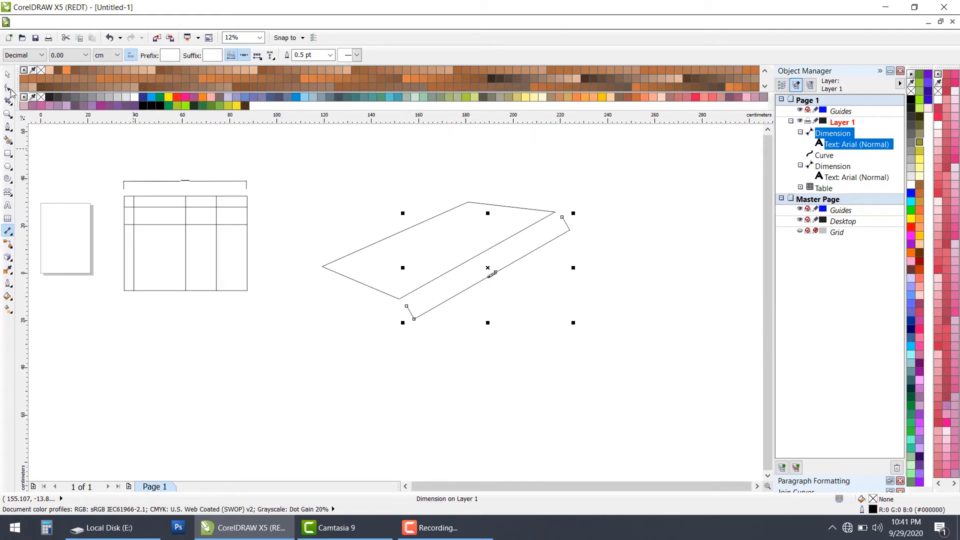
Step: Add an angular dimension at the slanted shape's bottom corner, spanning from a vertical direction to the lower-left edge, and inspect its text
{"action": "left_click", "coordinate": [14, 236]}
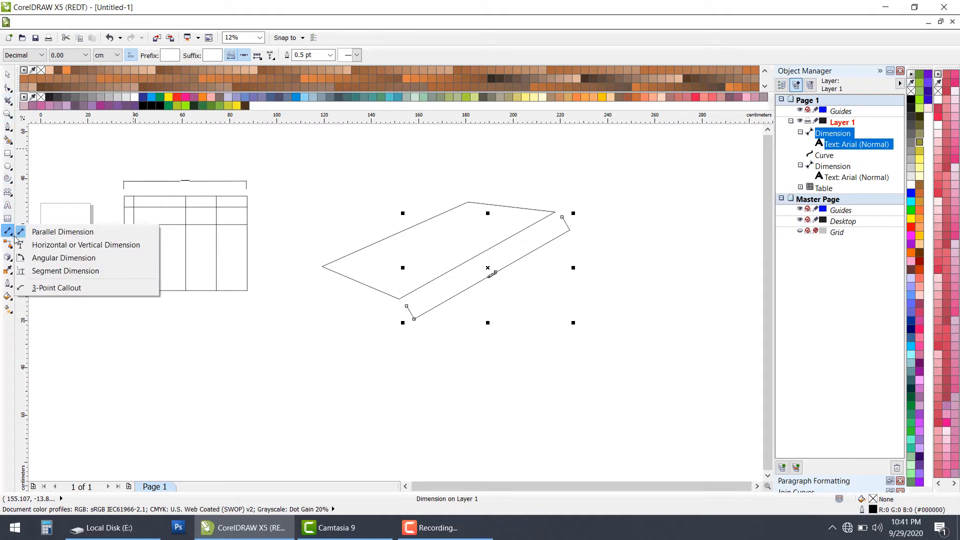
{"action": "left_click", "coordinate": [41, 258]}
{"action": "scroll", "coordinate": [345, 270], "scroll_direction": "up", "scroll_amount": 5}
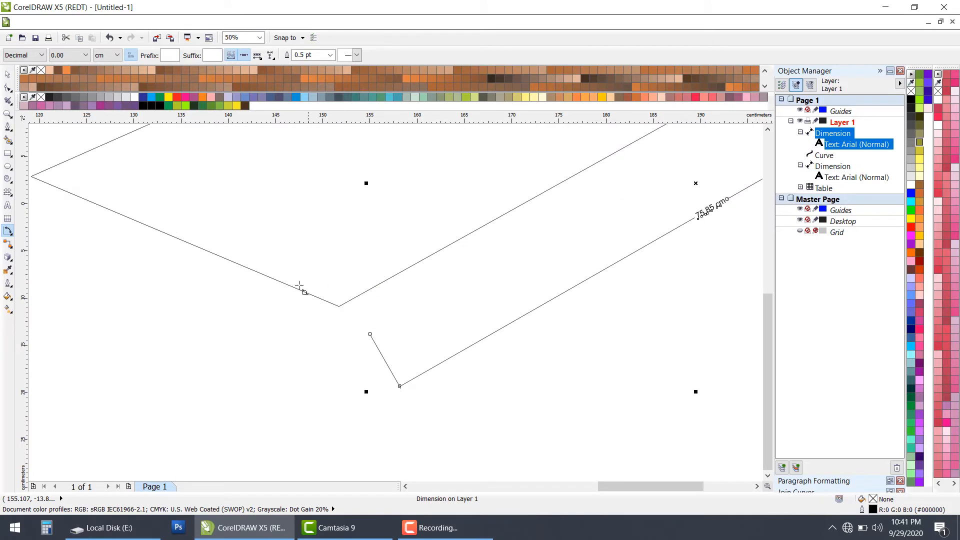
{"action": "left_click", "coordinate": [346, 291]}
{"action": "left_click", "coordinate": [338, 212]}
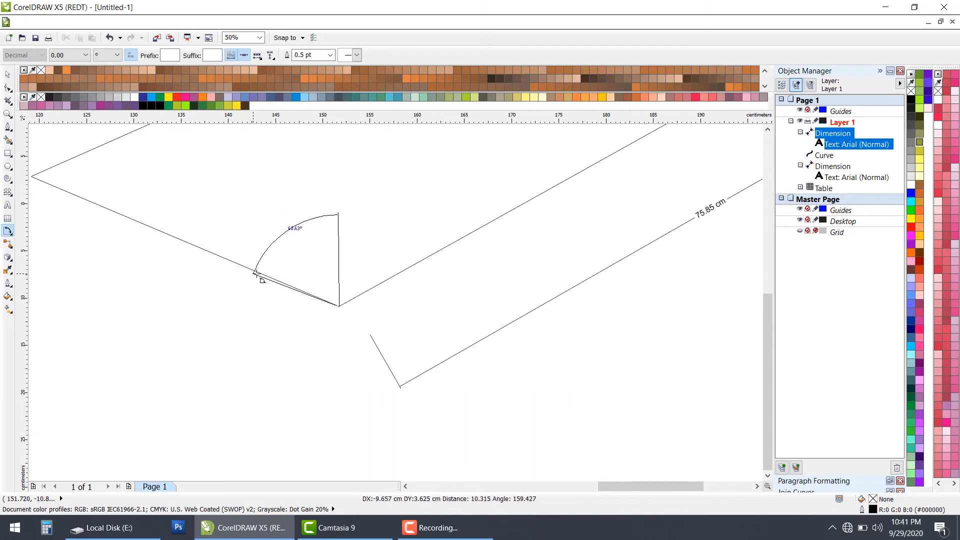
{"action": "left_click", "coordinate": [260, 273]}
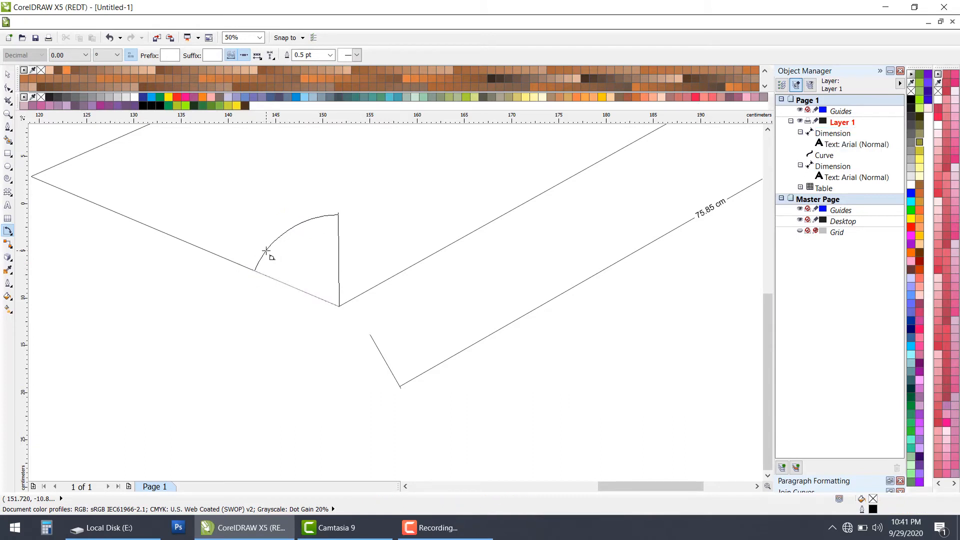
{"action": "left_click", "coordinate": [268, 253]}
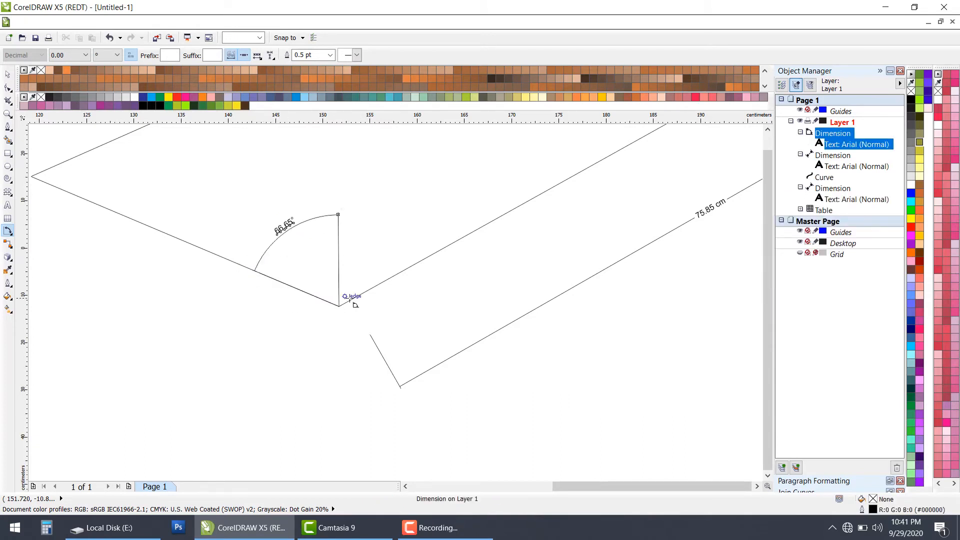
{"action": "scroll", "coordinate": [350, 300], "scroll_direction": "down", "scroll_amount": 2}
{"action": "scroll", "coordinate": [333, 274], "scroll_direction": "up", "scroll_amount": 3}
{"action": "scroll", "coordinate": [382, 324], "scroll_direction": "up", "scroll_amount": 1}
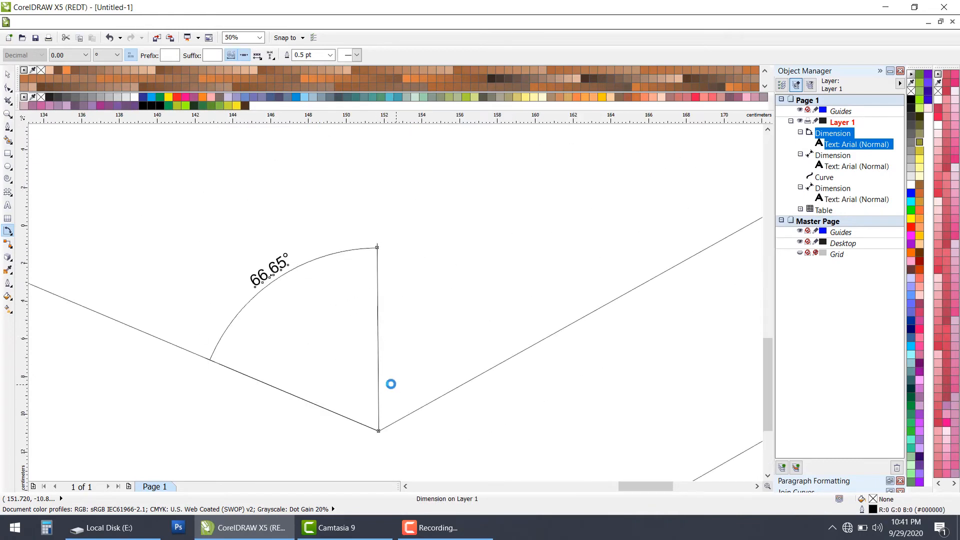
{"action": "scroll", "coordinate": [384, 424], "scroll_direction": "down", "scroll_amount": 5}
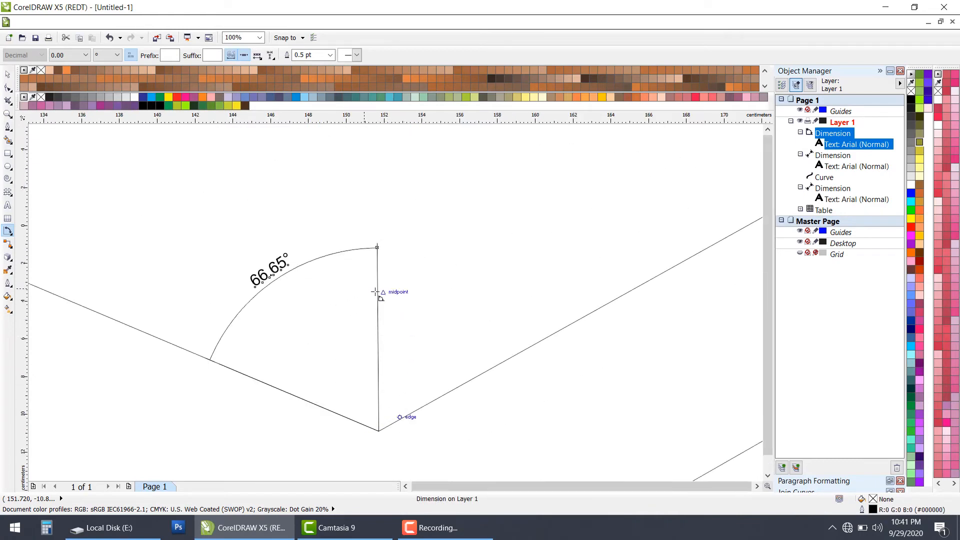
Step: Try an angular dimension with its vertex on the shape's upper edge near the top corner, and delete it
{"action": "scroll", "coordinate": [413, 294], "scroll_direction": "up", "scroll_amount": 2}
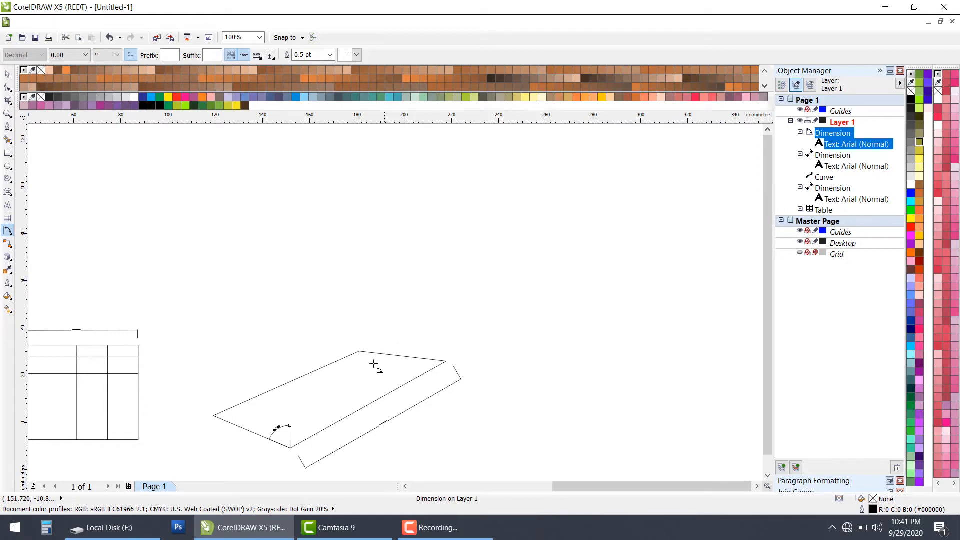
{"action": "scroll", "coordinate": [380, 362], "scroll_direction": "up", "scroll_amount": 2}
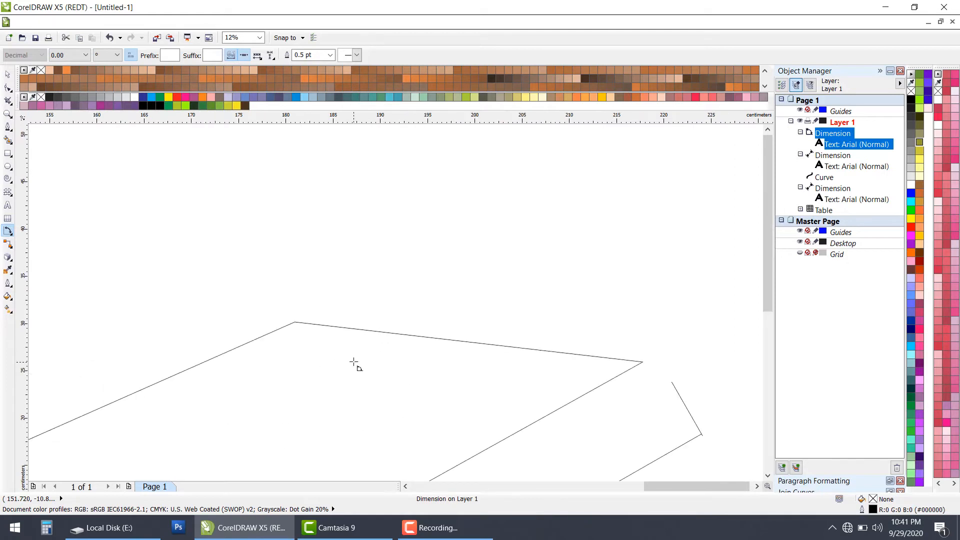
{"action": "left_click", "coordinate": [305, 322]}
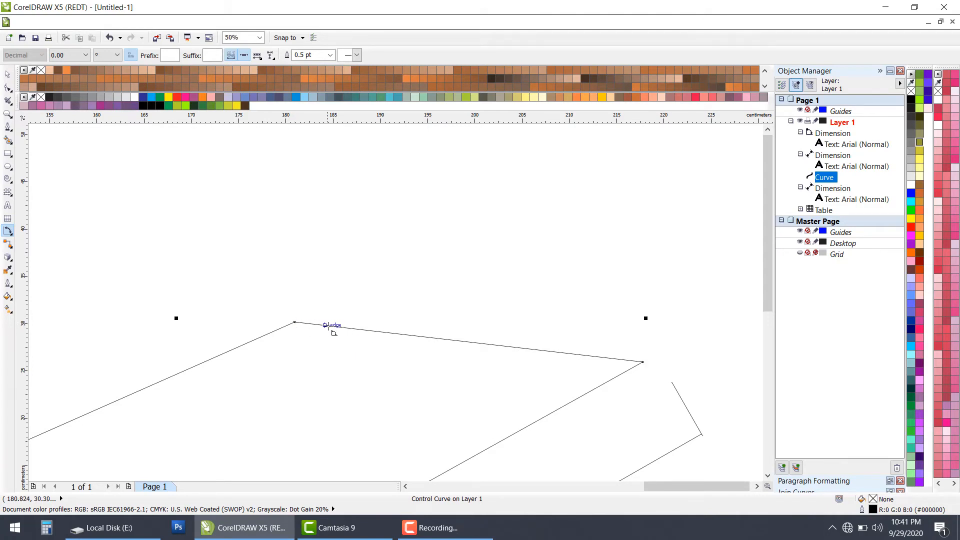
{"action": "left_click_drag", "start_coordinate": [328, 326], "coordinate": [348, 328]}
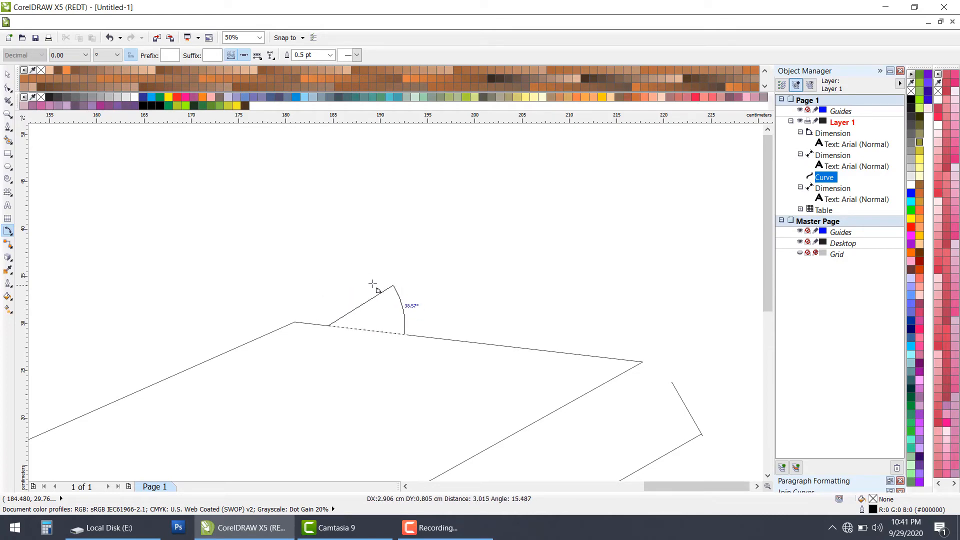
{"action": "left_click", "coordinate": [296, 308]}
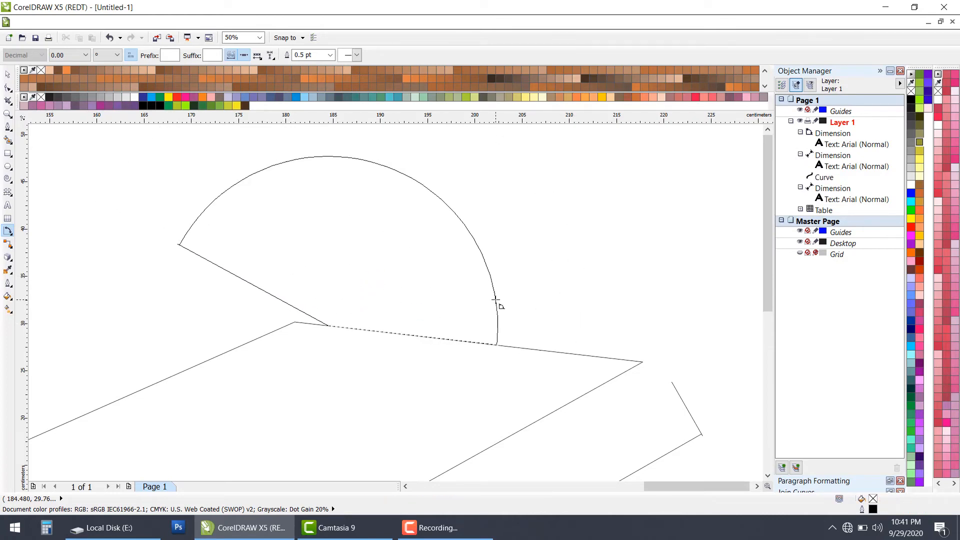
{"action": "left_click", "coordinate": [497, 306]}
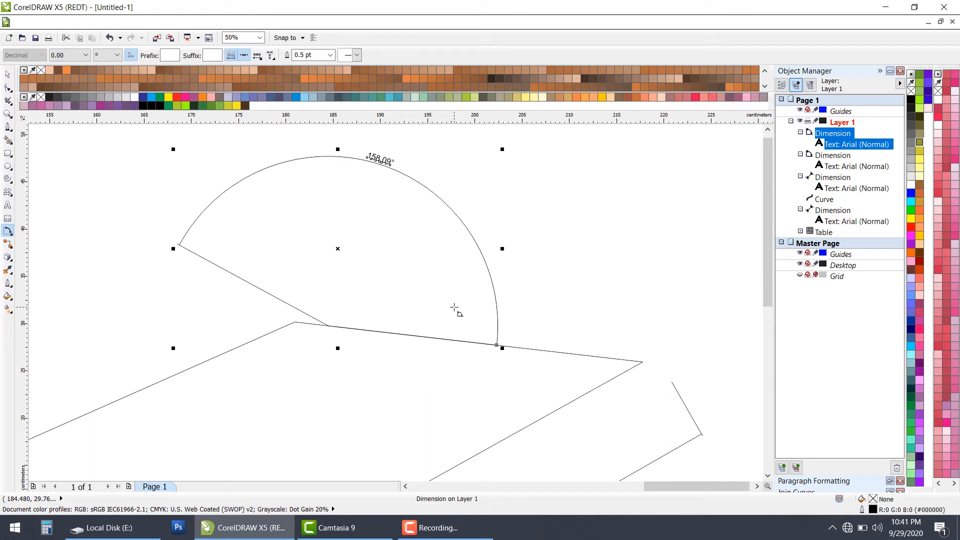
{"action": "key", "text": "Delete"}
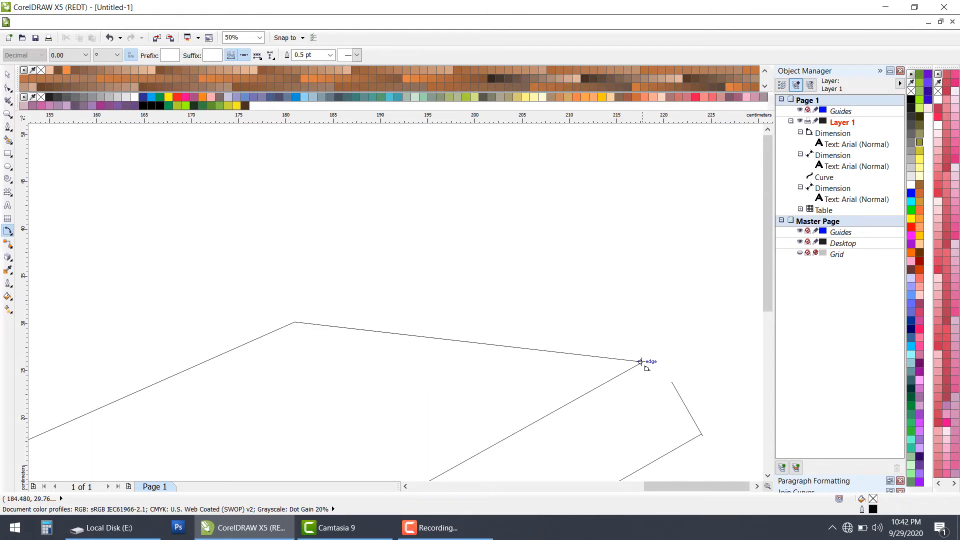
Step: Try an angular dimension near the shape's right-hand corner with its vertex above the outline, and delete it
{"action": "left_click", "coordinate": [643, 362]}
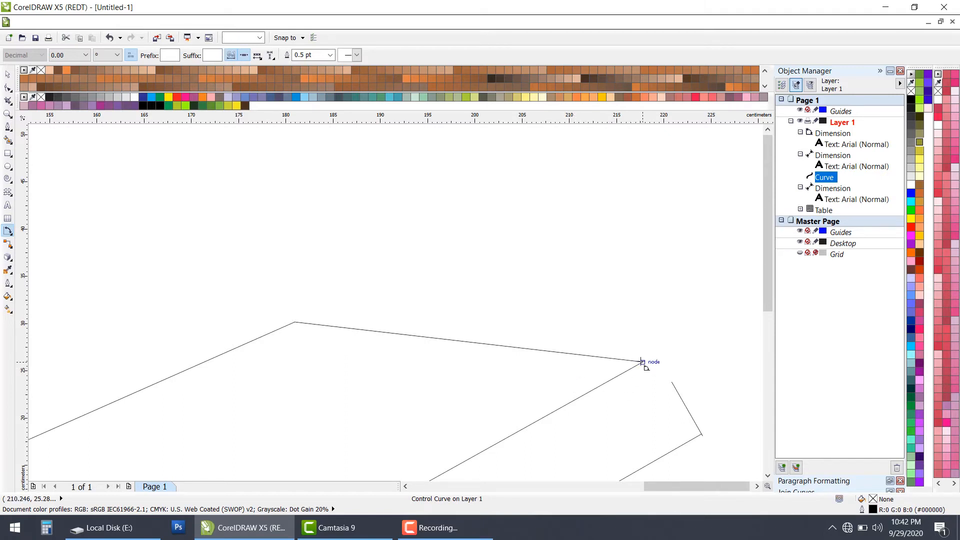
{"action": "left_click", "coordinate": [664, 272]}
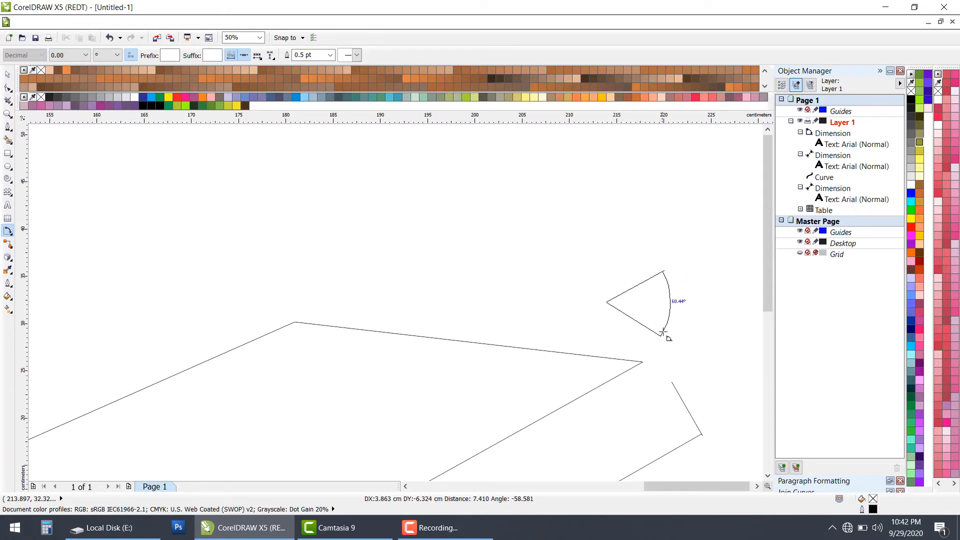
{"action": "left_click", "coordinate": [665, 335]}
{"action": "left_click", "coordinate": [683, 340]}
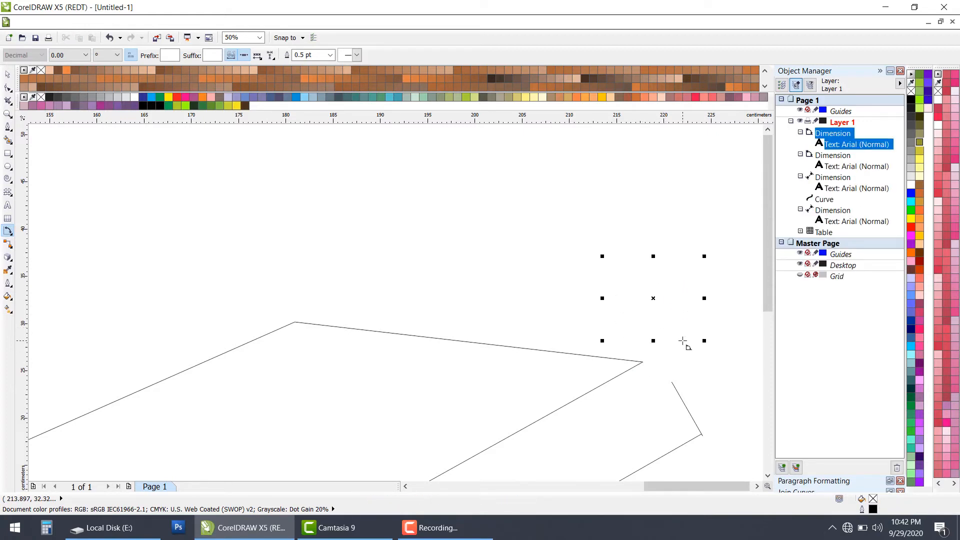
{"action": "key", "text": "Delete"}
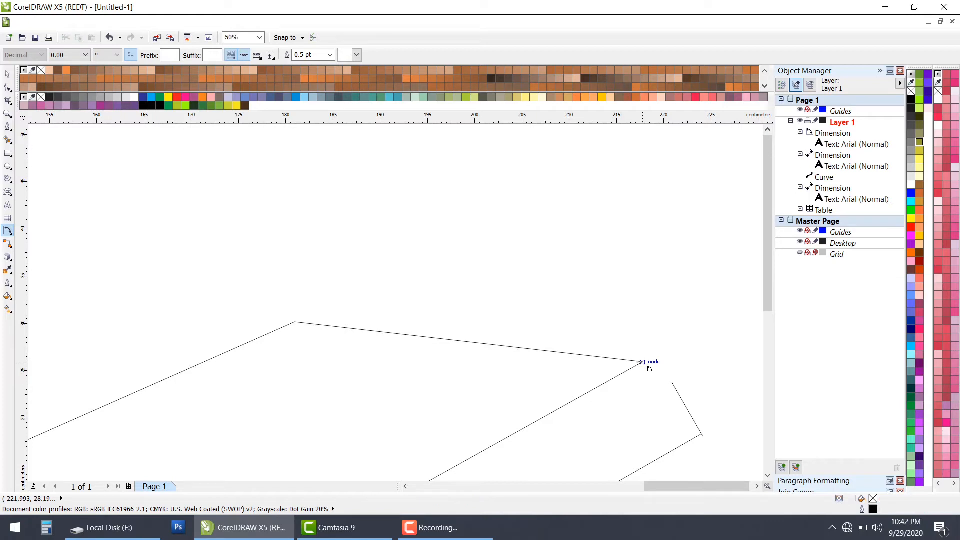
Step: Add an angular dimension inside the shape's right-hand corner, between the upper edge and the long lower-right edge, and inspect its text
{"action": "left_click", "coordinate": [643, 362]}
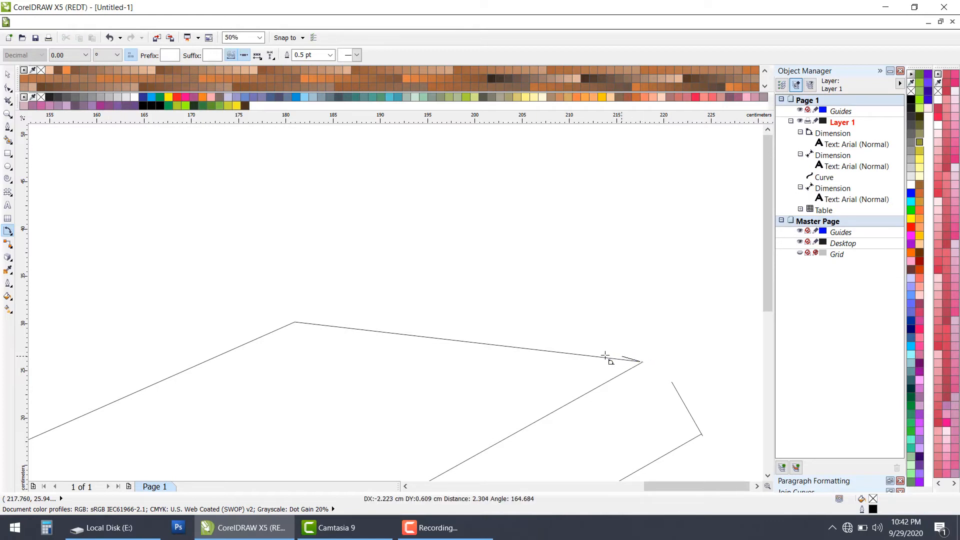
{"action": "left_click", "coordinate": [589, 356]}
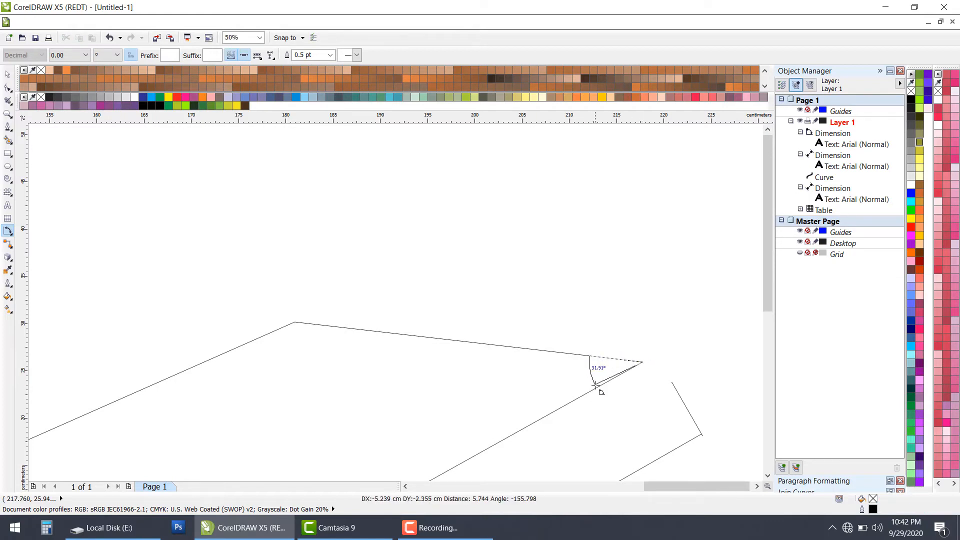
{"action": "left_click", "coordinate": [598, 386]}
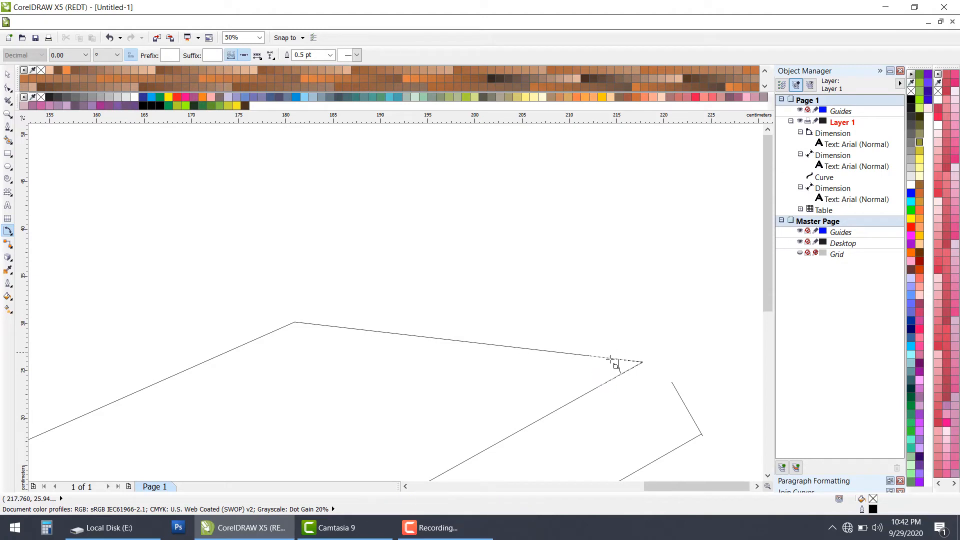
{"action": "left_click", "coordinate": [520, 374]}
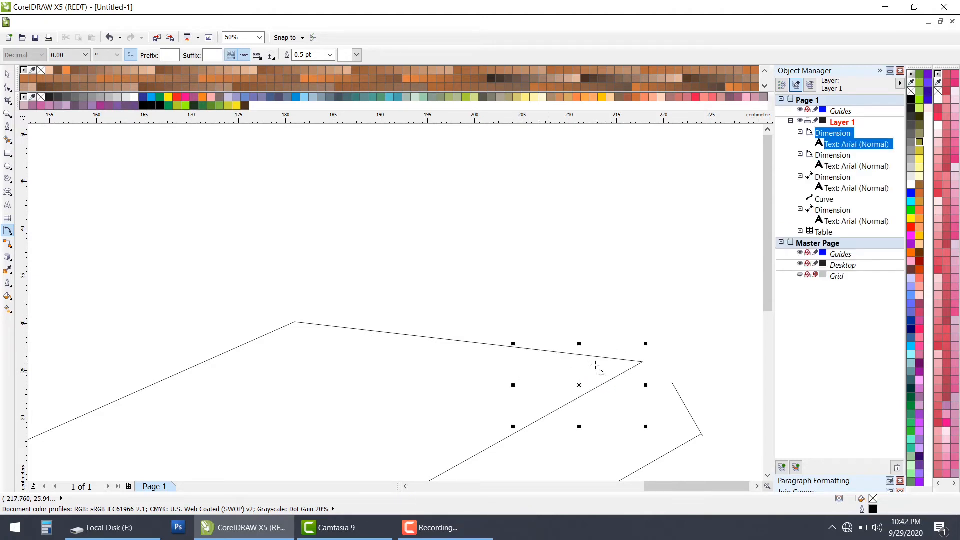
{"action": "scroll", "coordinate": [596, 366], "scroll_direction": "down", "scroll_amount": 1}
{"action": "scroll", "coordinate": [490, 413], "scroll_direction": "up", "scroll_amount": 1}
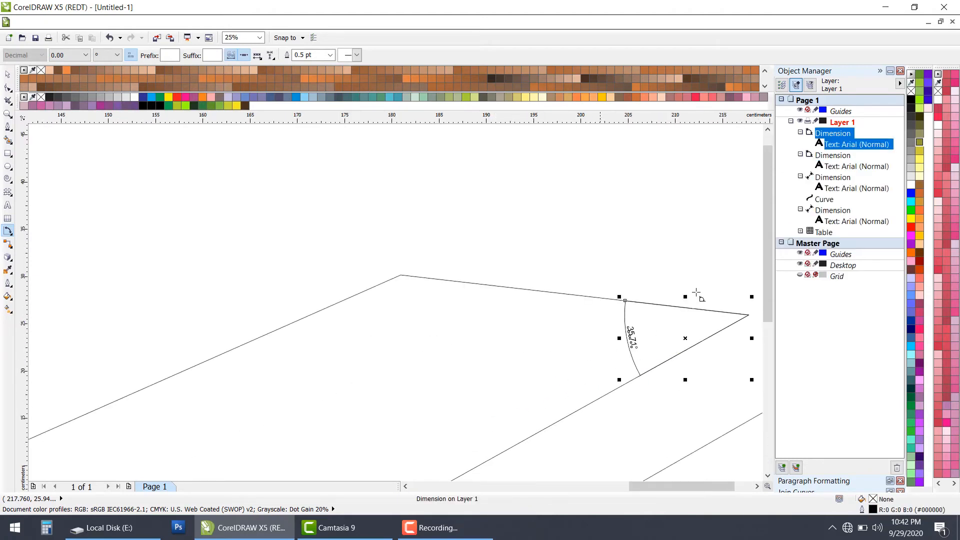
{"action": "scroll", "coordinate": [659, 300], "scroll_direction": "up", "scroll_amount": 1}
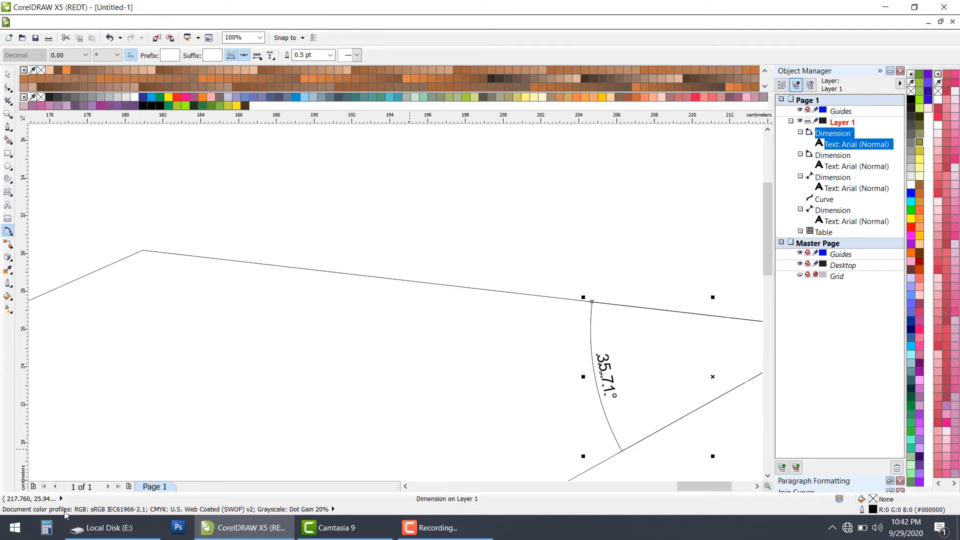
Step: Add an angular dimension inside the shape's top corner, between the upper edge and the long upper-left edge
{"action": "scroll", "coordinate": [295, 347], "scroll_direction": "down", "scroll_amount": 1}
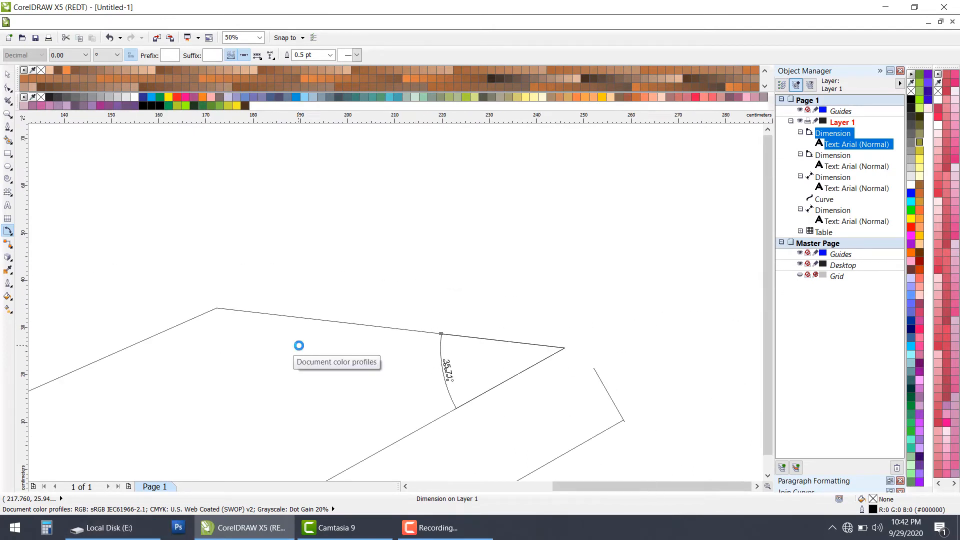
{"action": "scroll", "coordinate": [293, 346], "scroll_direction": "down", "scroll_amount": 1}
{"action": "scroll", "coordinate": [293, 346], "scroll_direction": "up", "scroll_amount": 2}
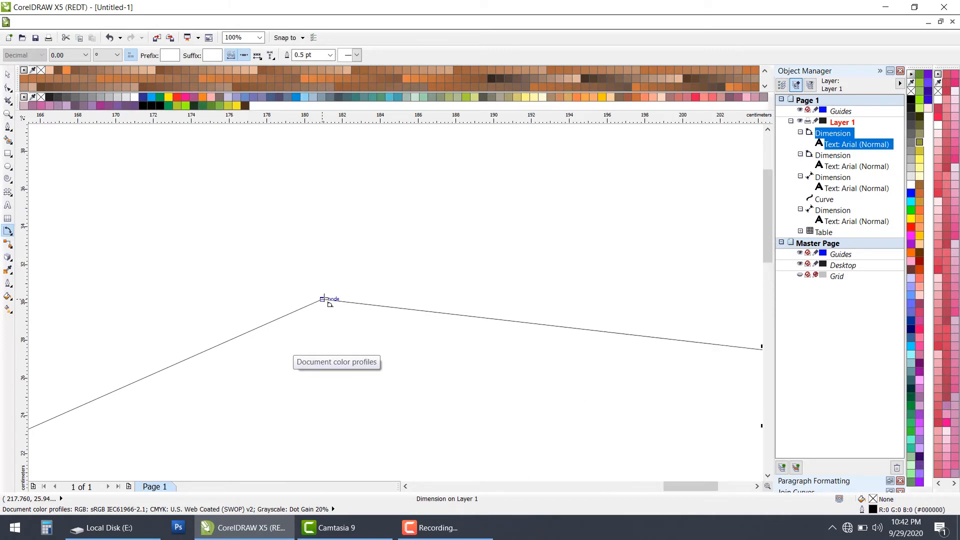
{"action": "left_click", "coordinate": [323, 299]}
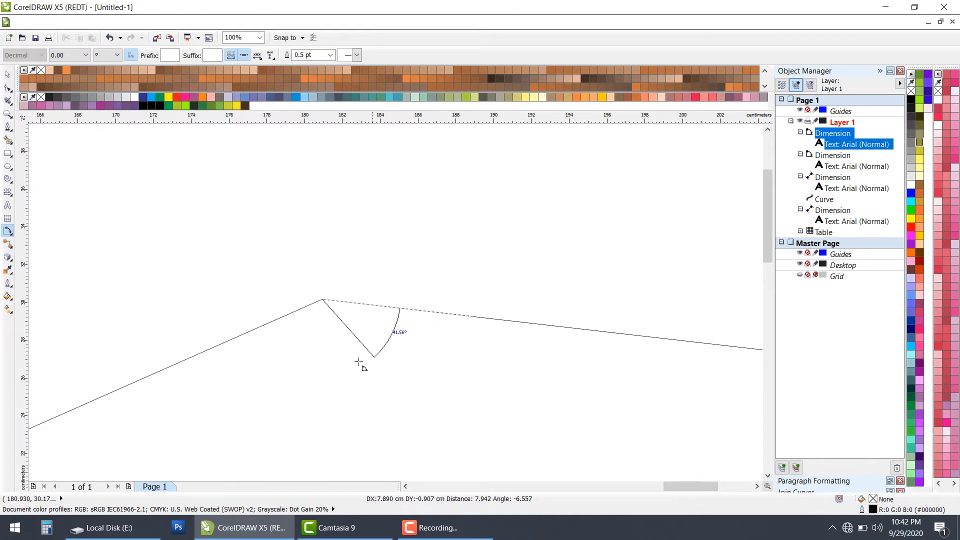
{"action": "left_click", "coordinate": [220, 344]}
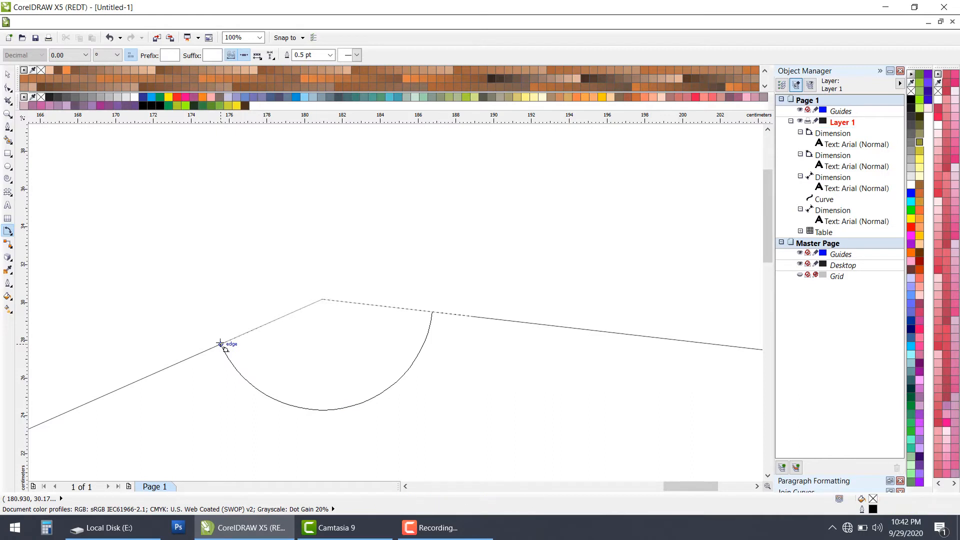
{"action": "left_click", "coordinate": [221, 346]}
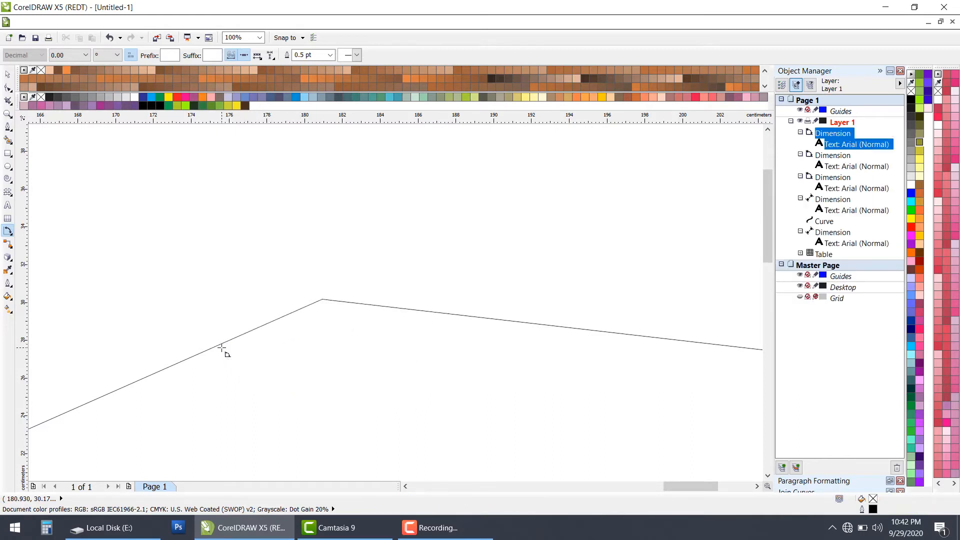
{"action": "scroll", "coordinate": [351, 360], "scroll_direction": "down", "scroll_amount": 1}
{"action": "scroll", "coordinate": [355, 356], "scroll_direction": "down", "scroll_amount": 3}
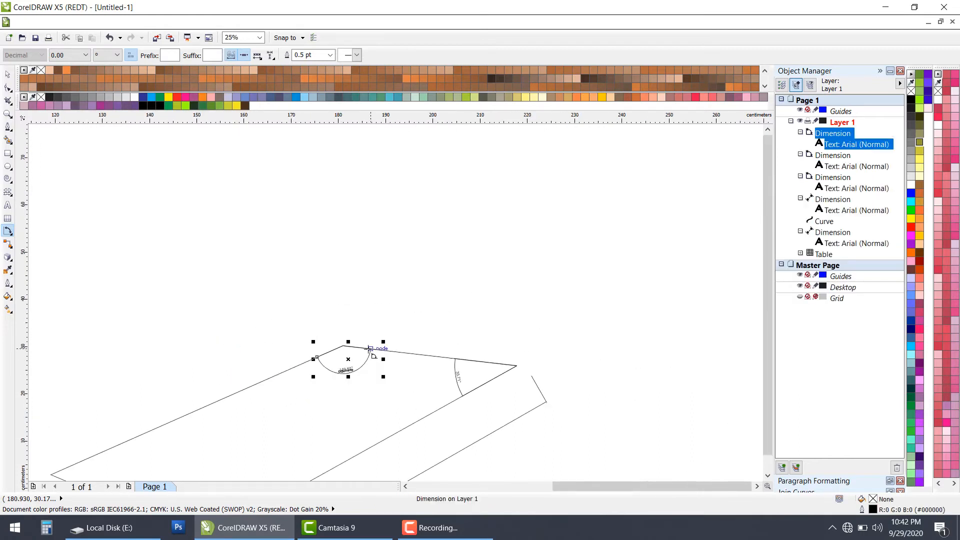
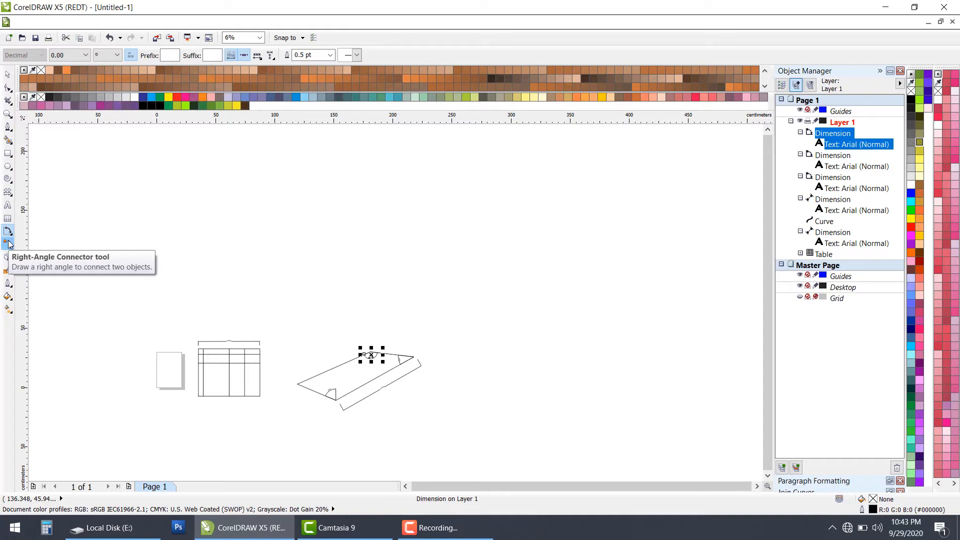
Step: Draw two free right-angle connectors, about 10.5 × 8.8 cm below the shape's long lower-right edge and about 5.1 × 7.9 cm beyond its parallel dimension
{"action": "left_click", "coordinate": [8, 244]}
{"action": "scroll", "coordinate": [323, 327], "scroll_direction": "up", "scroll_amount": 1}
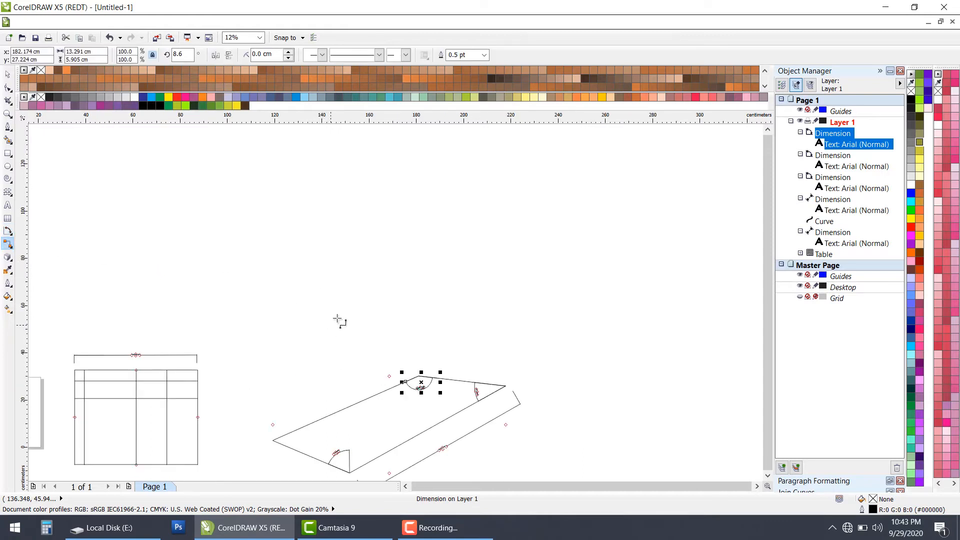
{"action": "scroll", "coordinate": [377, 396], "scroll_direction": "up", "scroll_amount": 1}
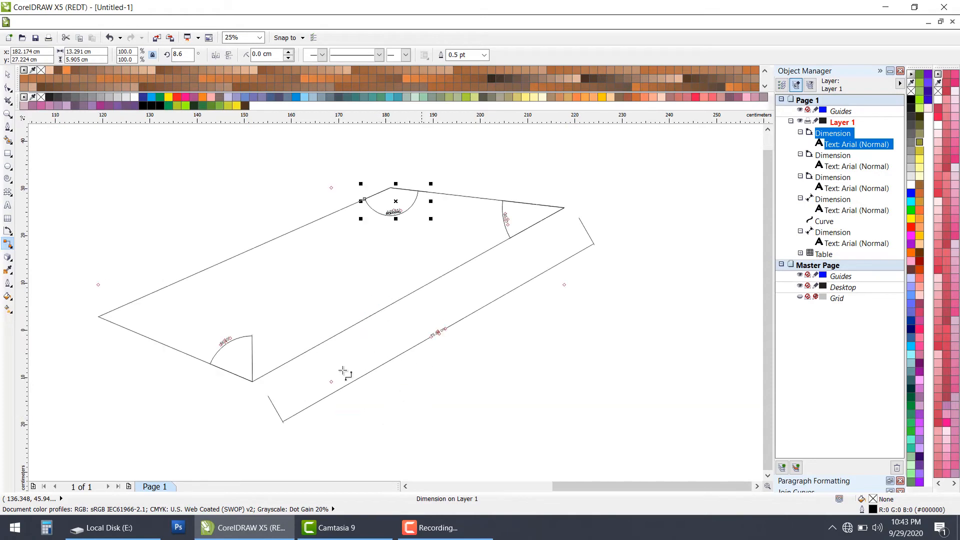
{"action": "left_click_drag", "start_coordinate": [362, 356], "coordinate": [413, 314]}
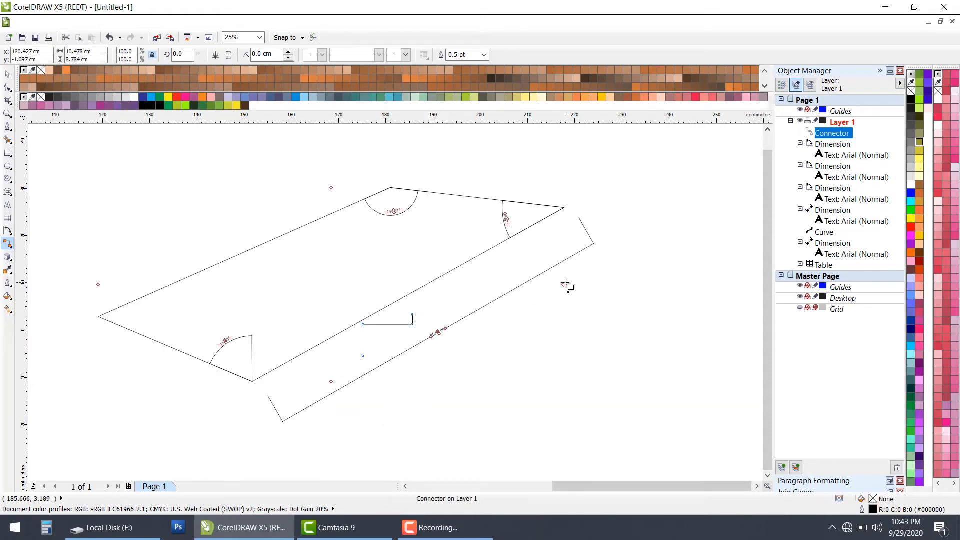
{"action": "key", "text": "Escape"}
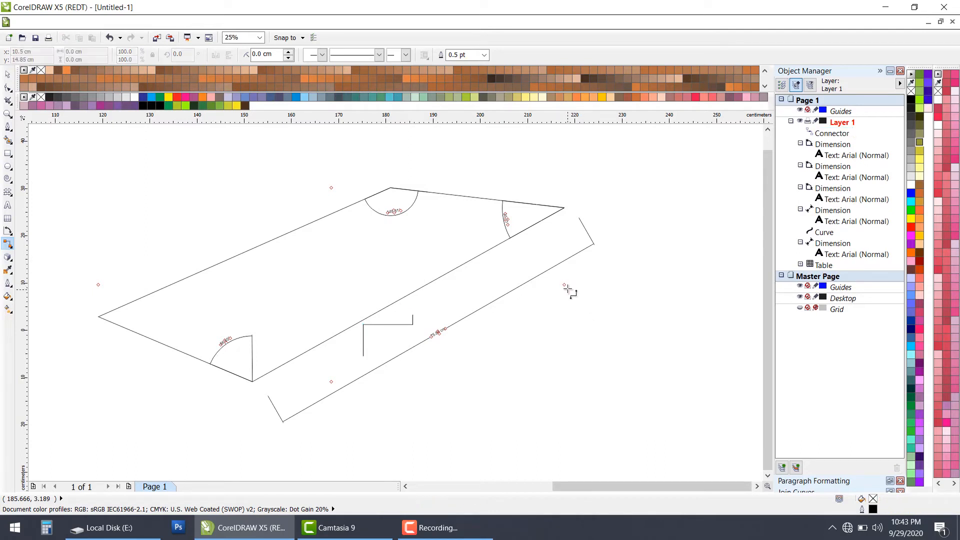
{"action": "left_click_drag", "start_coordinate": [579, 296], "coordinate": [589, 322]}
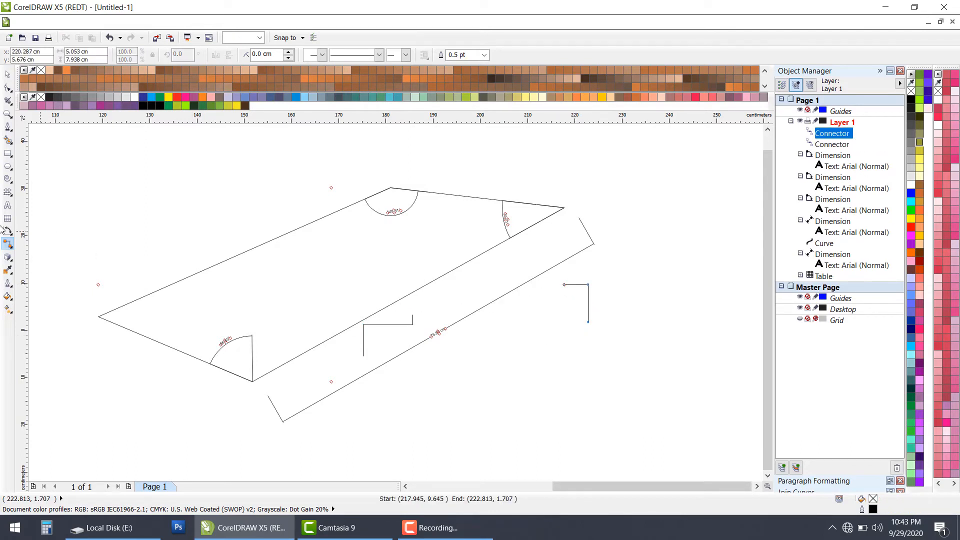
Step: Draw two rectangles beyond the shape's right-hand corner, the second about 16.6 × 7.9 cm and placed diagonally below the first
{"action": "left_click", "coordinate": [13, 246]}
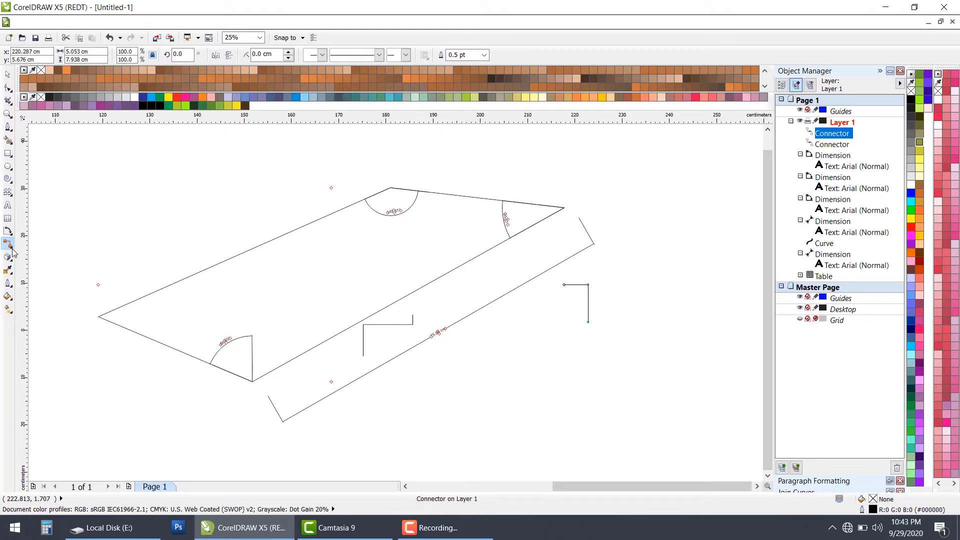
{"action": "left_click", "coordinate": [12, 249]}
{"action": "left_click", "coordinate": [46, 253]}
{"action": "left_click", "coordinate": [8, 153]}
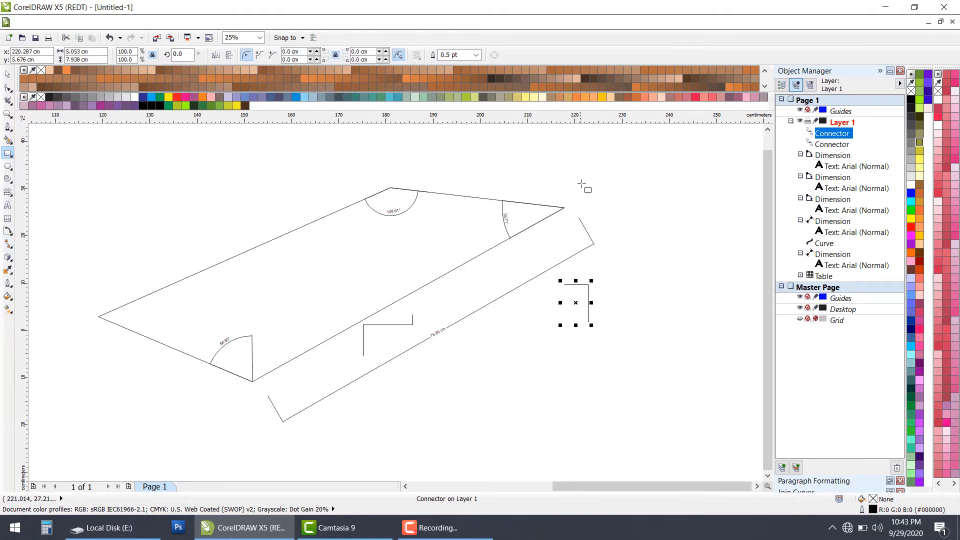
{"action": "mouse_move", "coordinate": [581, 183]}
{"action": "left_mouse_down"}
{"action": "mouse_move", "coordinate": [656, 213]}
{"action": "mouse_move", "coordinate": [738, 291]}
{"action": "mouse_move", "coordinate": [738, 277]}
{"action": "left_mouse_up"}
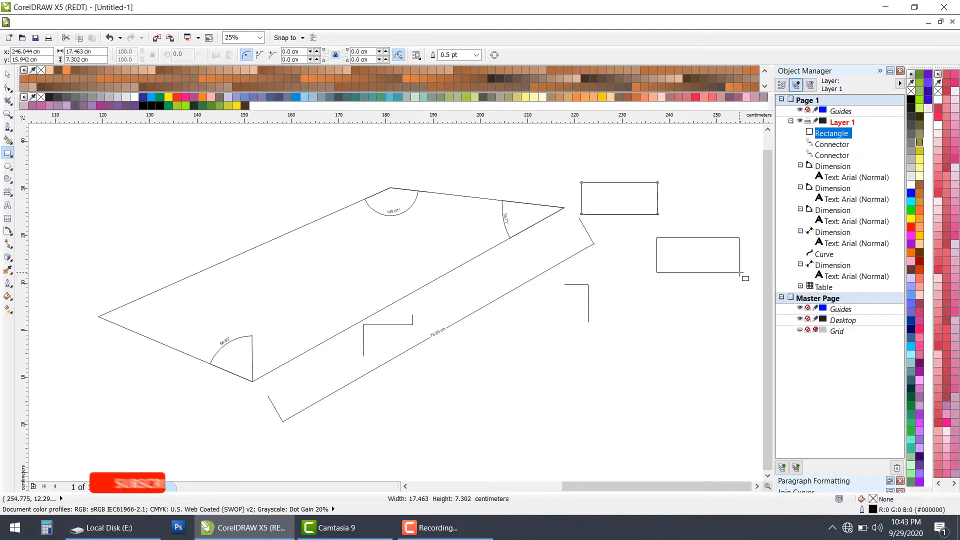
Step: Join the rectangles with straight-line connectors: upper one's right midpoint to lower one's top midpoint, and upper one's bottom midpoint via a bend to lower one's left midpoint
{"action": "left_click", "coordinate": [11, 243]}
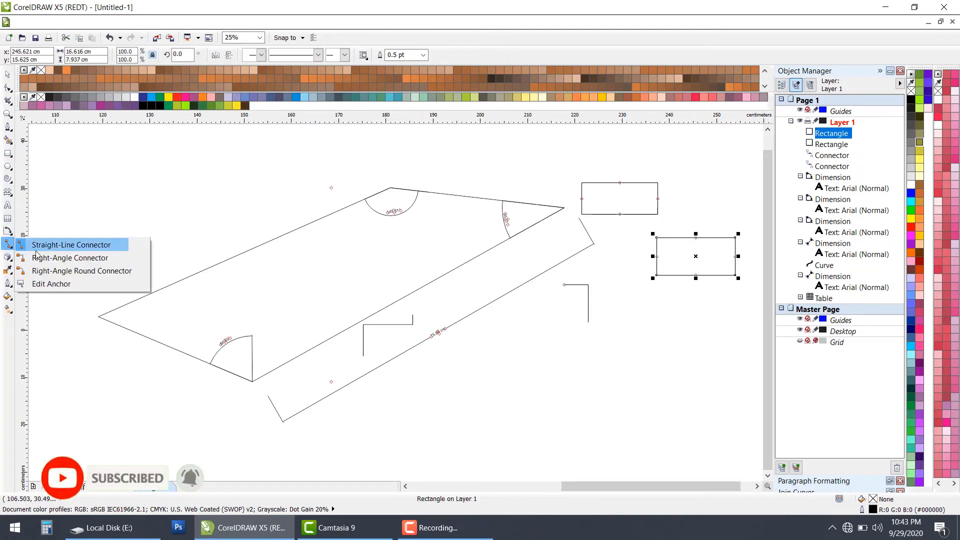
{"action": "left_click", "coordinate": [35, 248]}
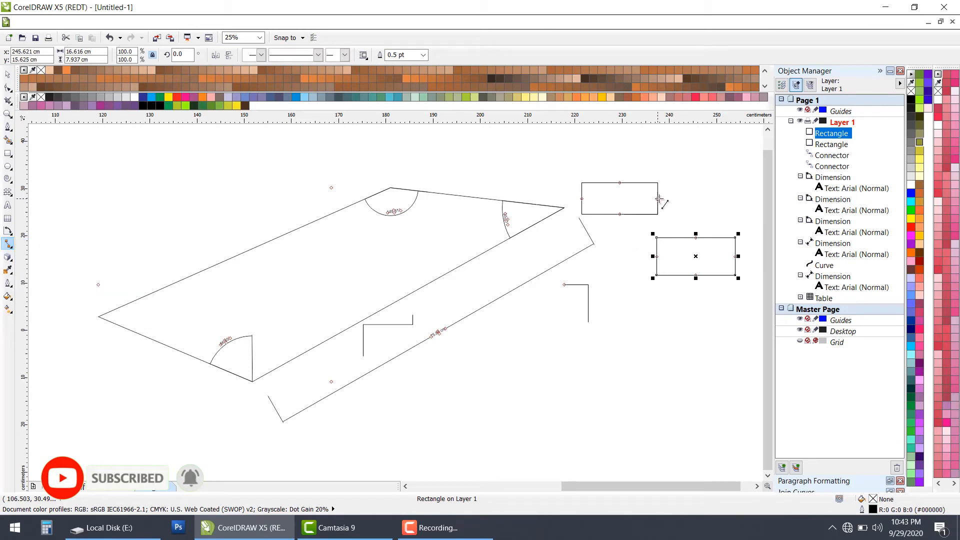
{"action": "left_click_drag", "start_coordinate": [659, 199], "coordinate": [697, 239]}
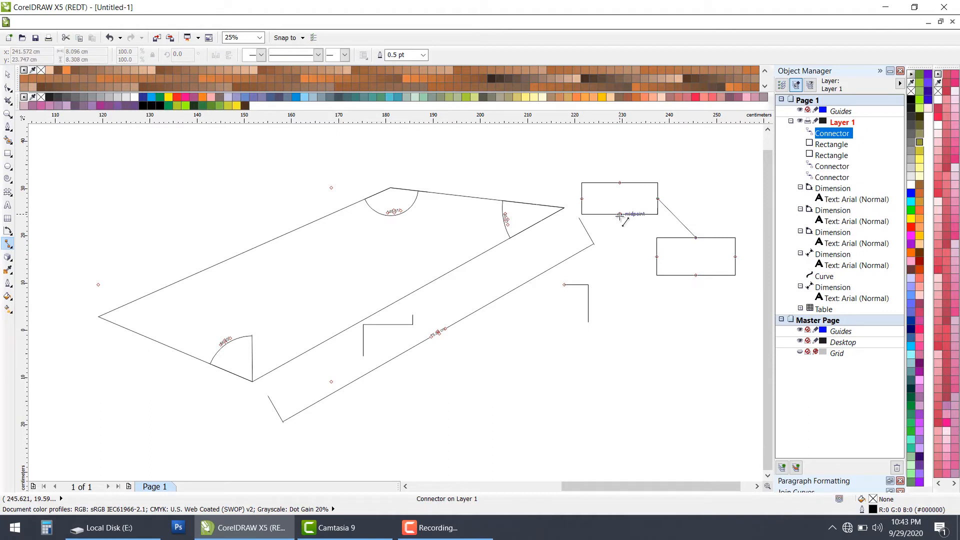
{"action": "mouse_move", "coordinate": [620, 215]}
{"action": "left_mouse_down"}
{"action": "mouse_move", "coordinate": [625, 260]}
{"action": "mouse_move", "coordinate": [657, 256]}
{"action": "left_mouse_up"}
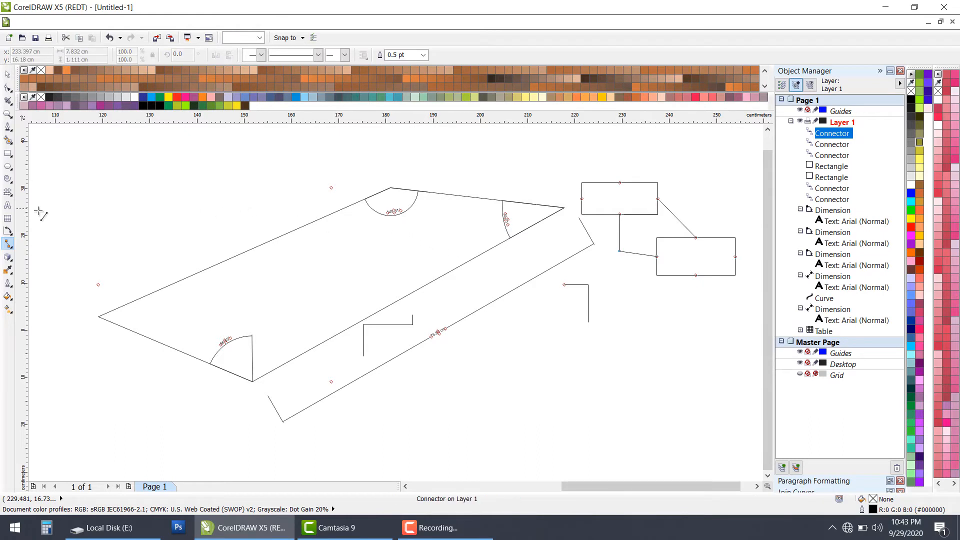
Step: Draw two short loose connectors with the Right-Angle Connector tool just beyond the lower rectangle's right side, the last about 4.9 × 1.2 cm
{"action": "left_click", "coordinate": [11, 246]}
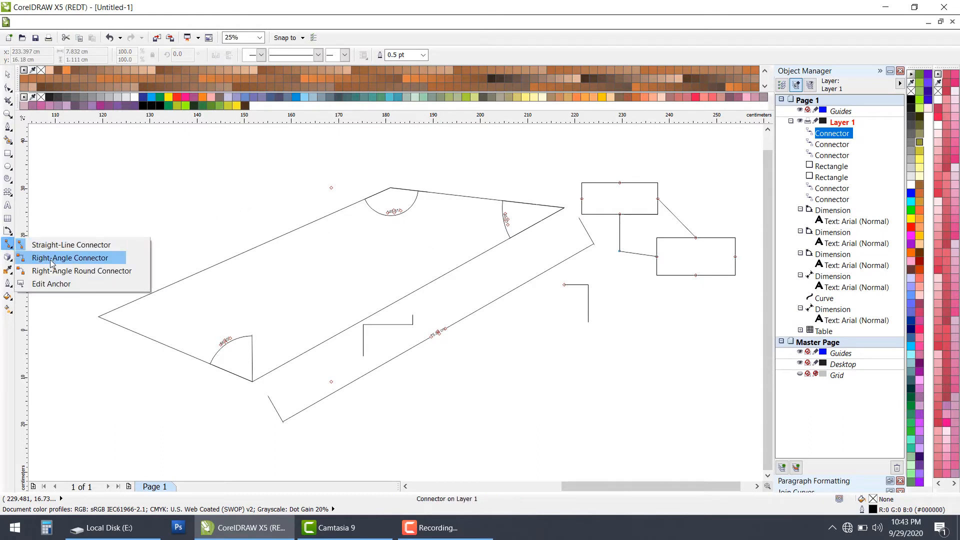
{"action": "left_click", "coordinate": [70, 258]}
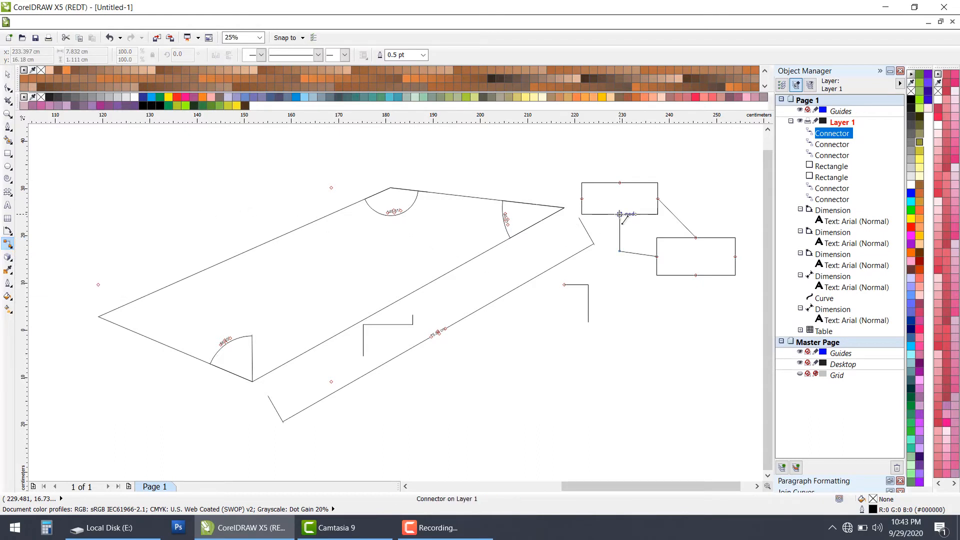
{"action": "left_click", "coordinate": [620, 214]}
{"action": "left_click", "coordinate": [621, 262]}
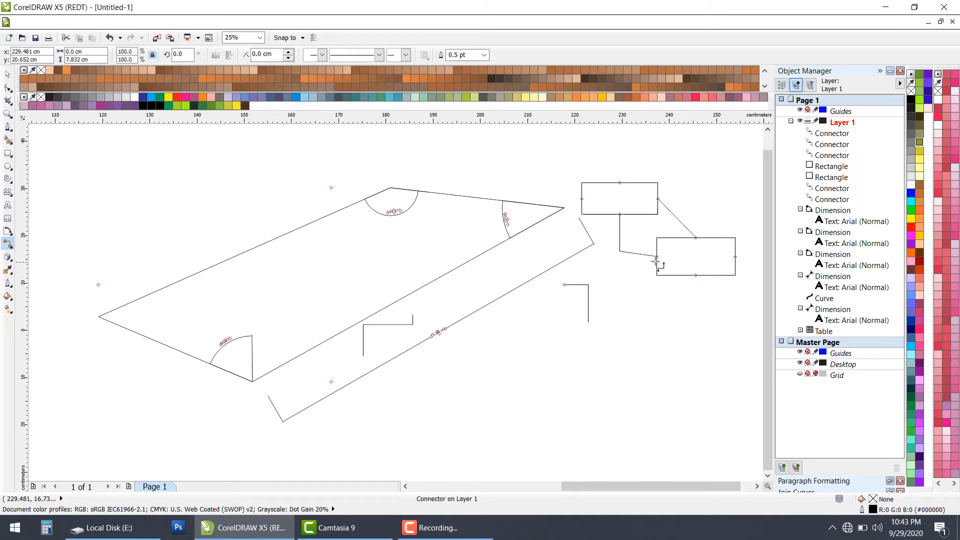
{"action": "left_click", "coordinate": [735, 257]}
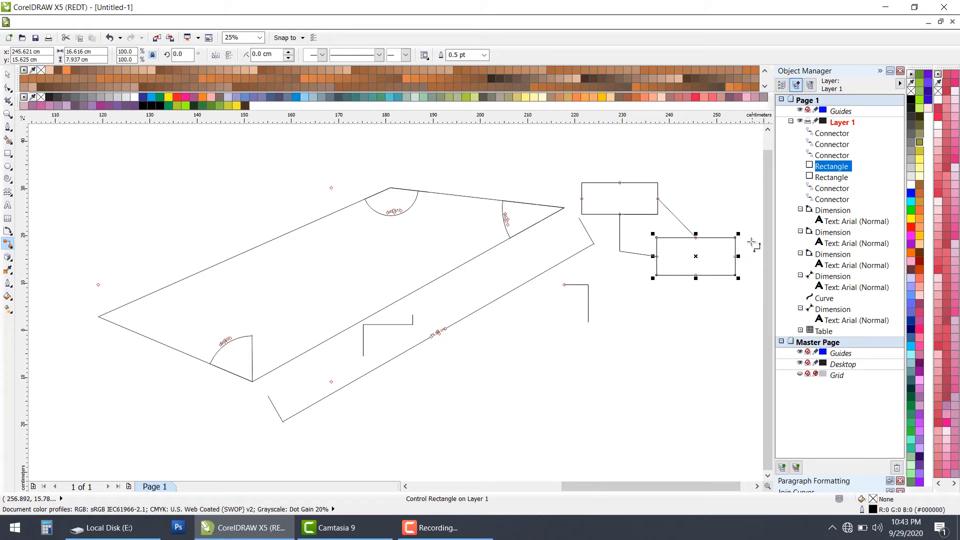
{"action": "scroll", "coordinate": [655, 245], "scroll_direction": "down", "scroll_amount": 1}
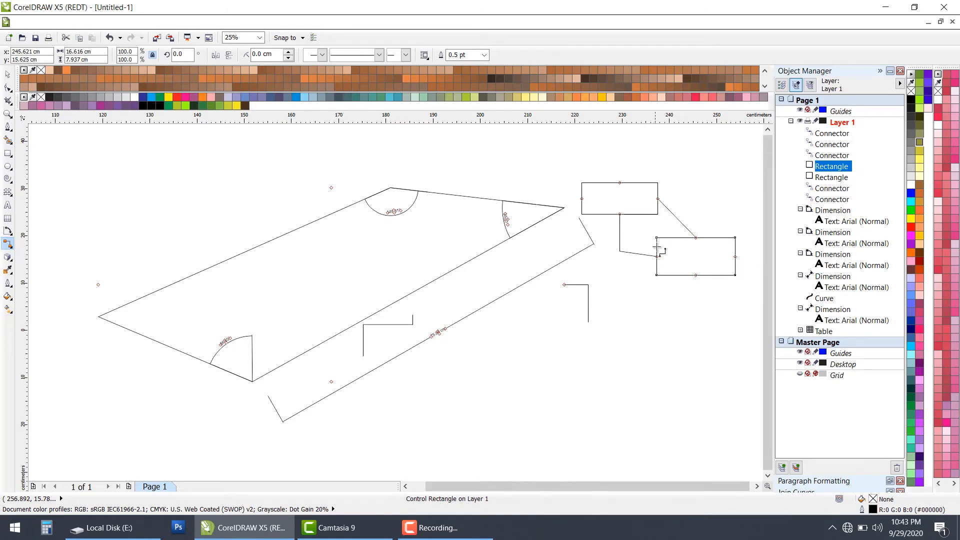
{"action": "left_click", "coordinate": [746, 288]}
{"action": "scroll", "coordinate": [727, 270], "scroll_direction": "up", "scroll_amount": 2}
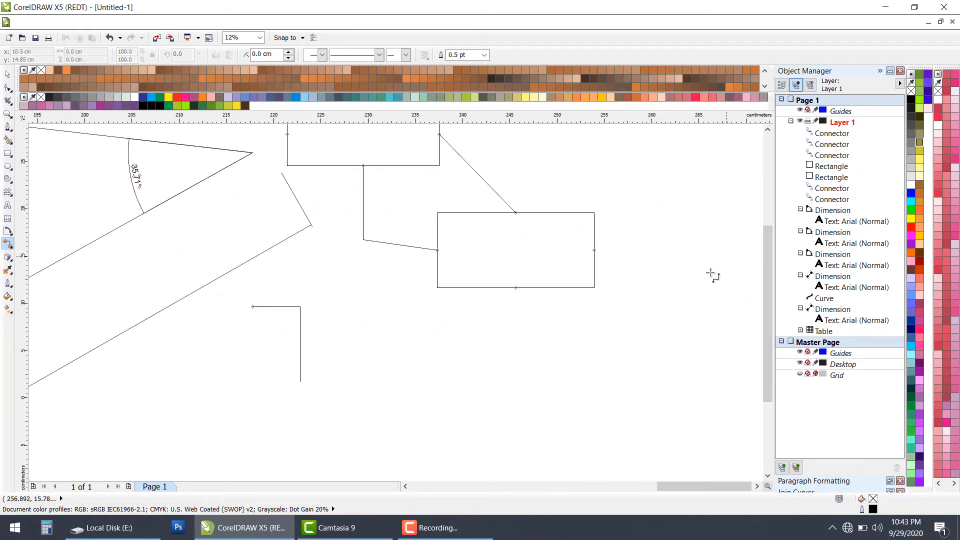
{"action": "left_click", "coordinate": [595, 249]}
{"action": "left_click", "coordinate": [639, 248]}
{"action": "mouse_move", "coordinate": [640, 242]}
{"action": "left_mouse_down"}
{"action": "mouse_move", "coordinate": [640, 208]}
{"action": "mouse_move", "coordinate": [617, 199]}
{"action": "left_mouse_up"}
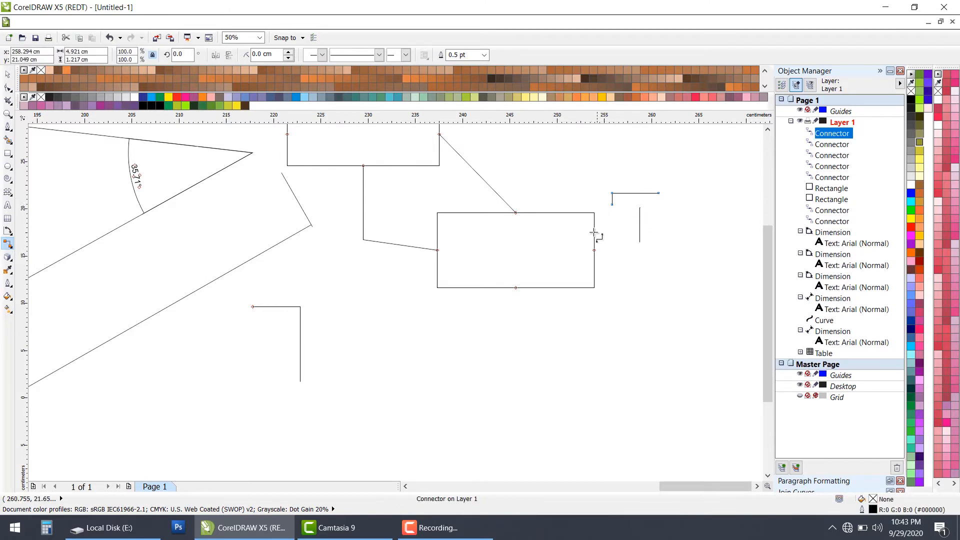
Step: Add right-angle connectors from the lower rectangle's right midpoint to the upper one's right midpoint, and from its bottom midpoint to the upper one's left midpoint
{"action": "left_click_drag", "start_coordinate": [594, 249], "coordinate": [440, 165]}
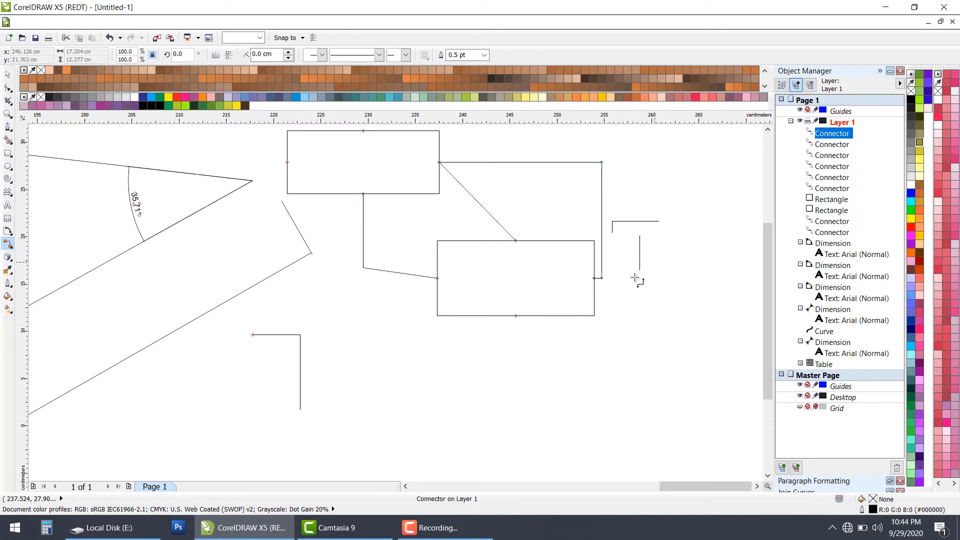
{"action": "scroll", "coordinate": [499, 300], "scroll_direction": "down", "scroll_amount": 2}
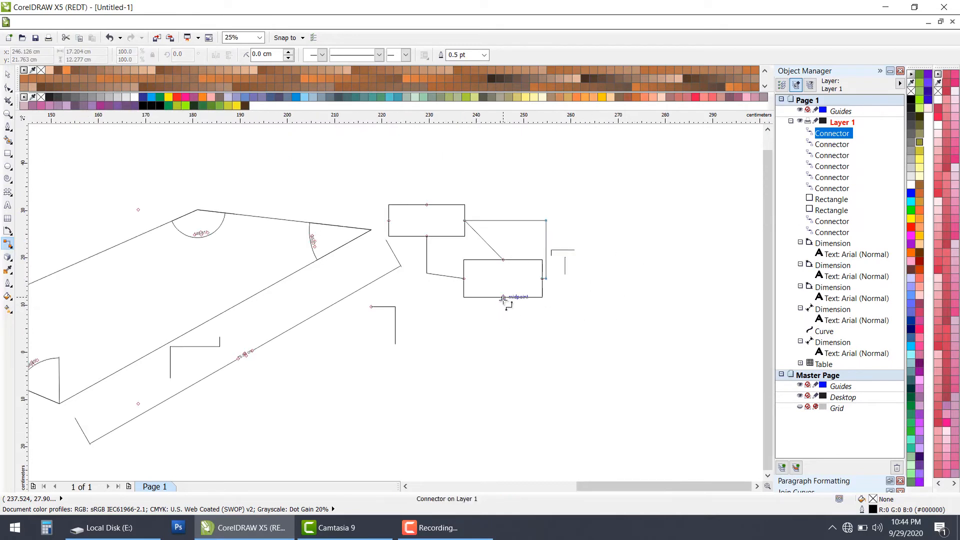
{"action": "scroll", "coordinate": [504, 299], "scroll_direction": "up", "scroll_amount": 1}
{"action": "mouse_move", "coordinate": [502, 296]}
{"action": "left_mouse_down"}
{"action": "mouse_move", "coordinate": [477, 332]}
{"action": "mouse_move", "coordinate": [342, 285]}
{"action": "mouse_move", "coordinate": [309, 231]}
{"action": "mouse_move", "coordinate": [255, 186]}
{"action": "mouse_move", "coordinate": [274, 141]}
{"action": "left_mouse_up"}
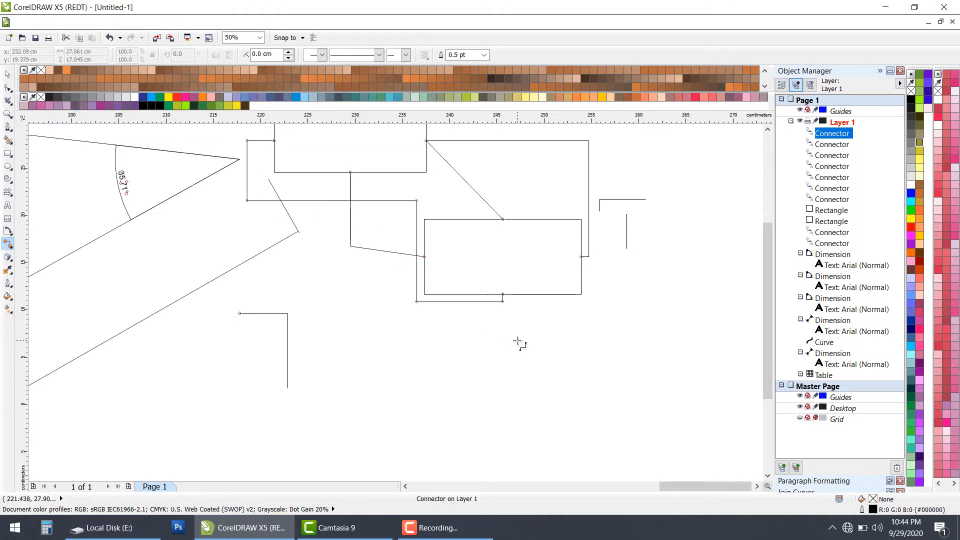
Step: Draw a nearly square rectangle about 14.4 × 12 cm in the empty area below the two connected rectangles
{"action": "scroll", "coordinate": [517, 340], "scroll_direction": "down", "scroll_amount": 1}
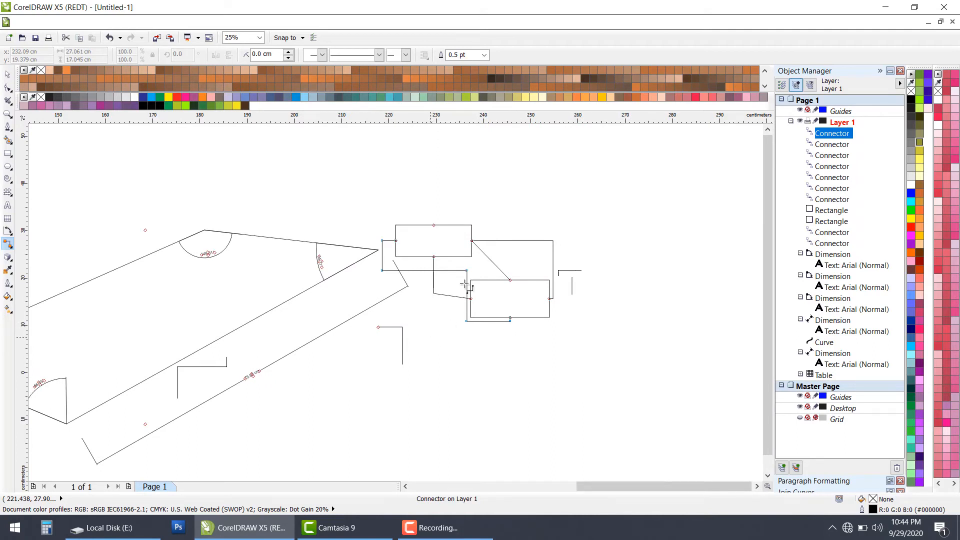
{"action": "scroll", "coordinate": [400, 253], "scroll_direction": "down", "scroll_amount": 1}
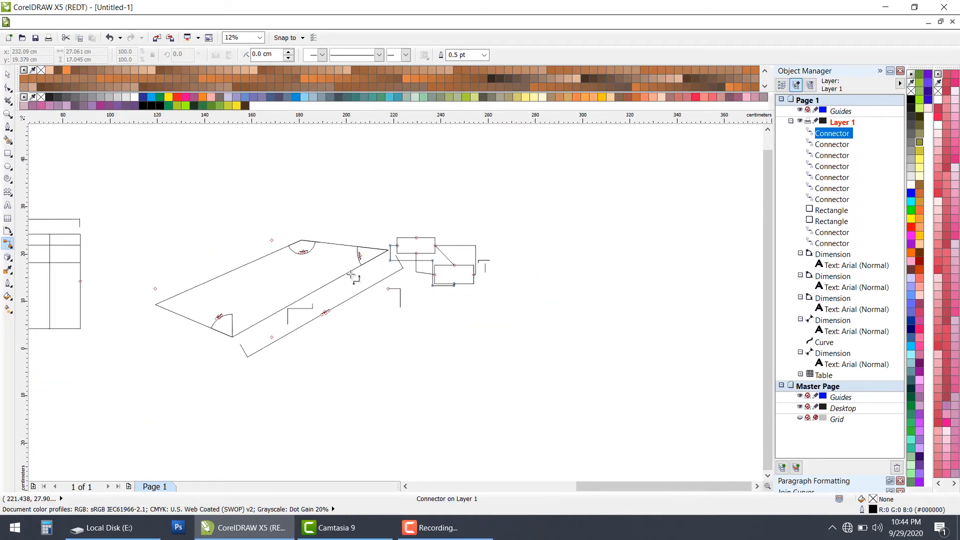
{"action": "scroll", "coordinate": [344, 276], "scroll_direction": "up", "scroll_amount": 1}
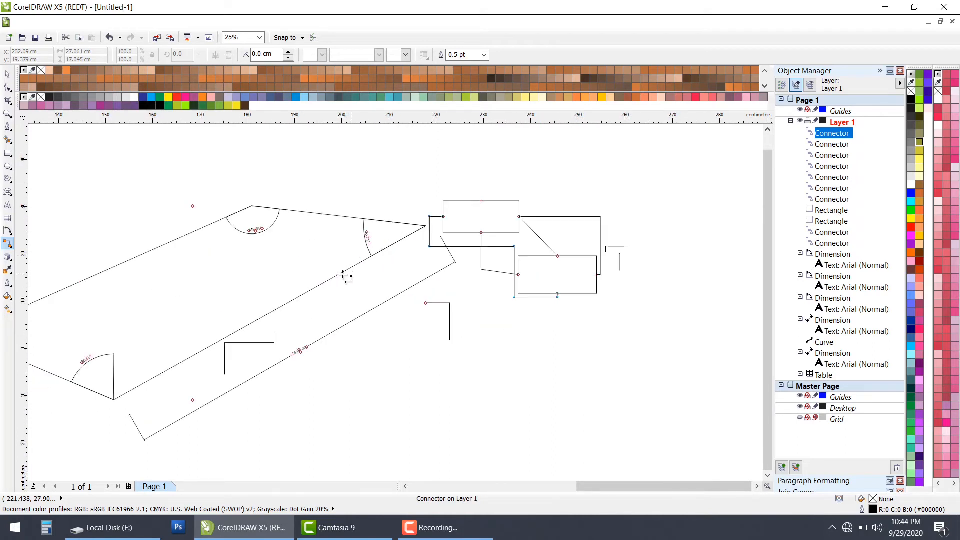
{"action": "left_click", "coordinate": [14, 252]}
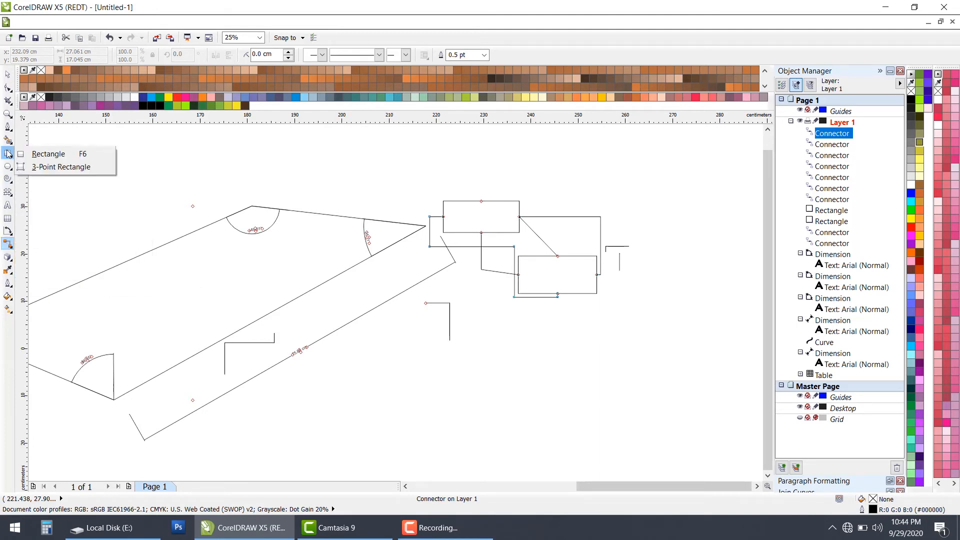
{"action": "left_click", "coordinate": [7, 154]}
{"action": "scroll", "coordinate": [549, 375], "scroll_direction": "down", "scroll_amount": 1}
{"action": "scroll", "coordinate": [549, 375], "scroll_direction": "up", "scroll_amount": 1}
{"action": "left_click_drag", "start_coordinate": [549, 375], "coordinate": [578, 397]}
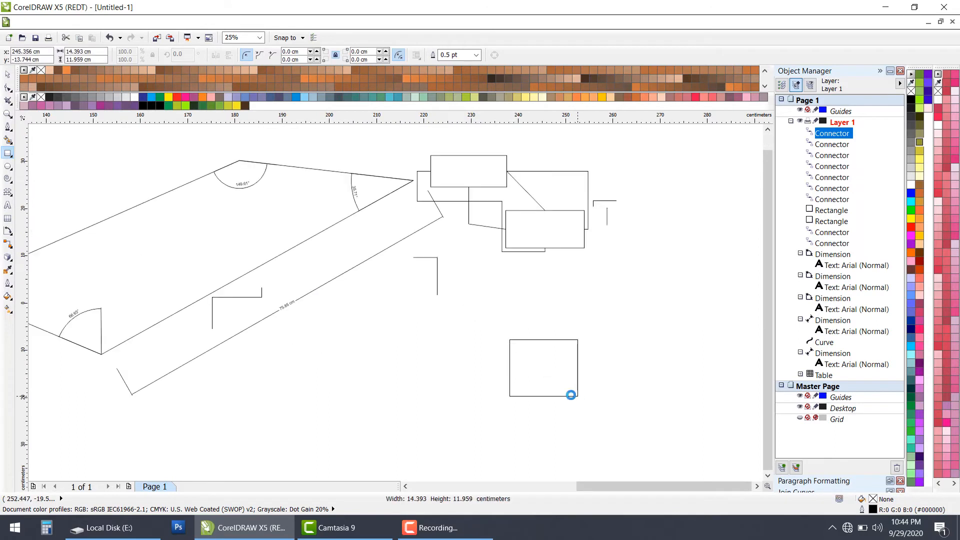
Step: Extrude the nearly square rectangle into a box, with the vanishing point diagonally above and to its right
{"action": "left_click", "coordinate": [12, 261]}
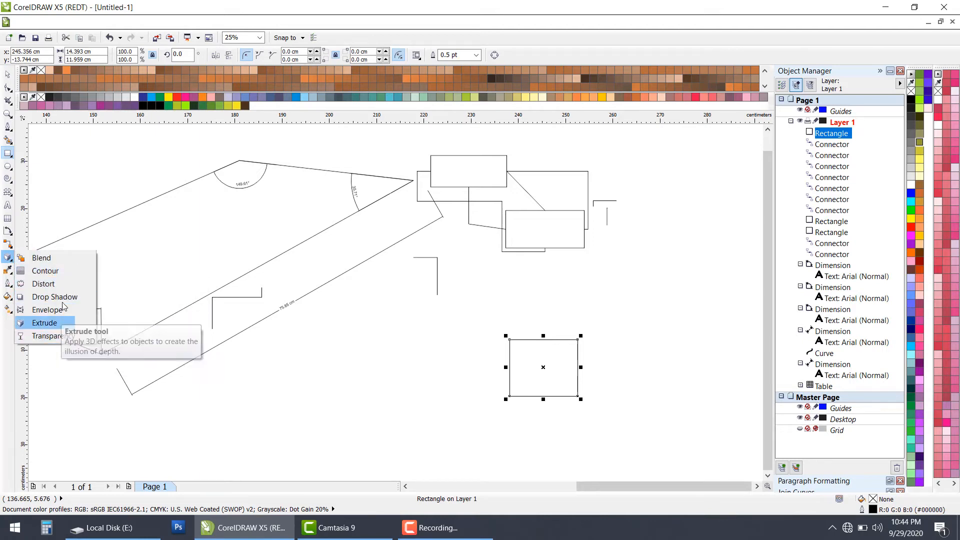
{"action": "left_click", "coordinate": [45, 323]}
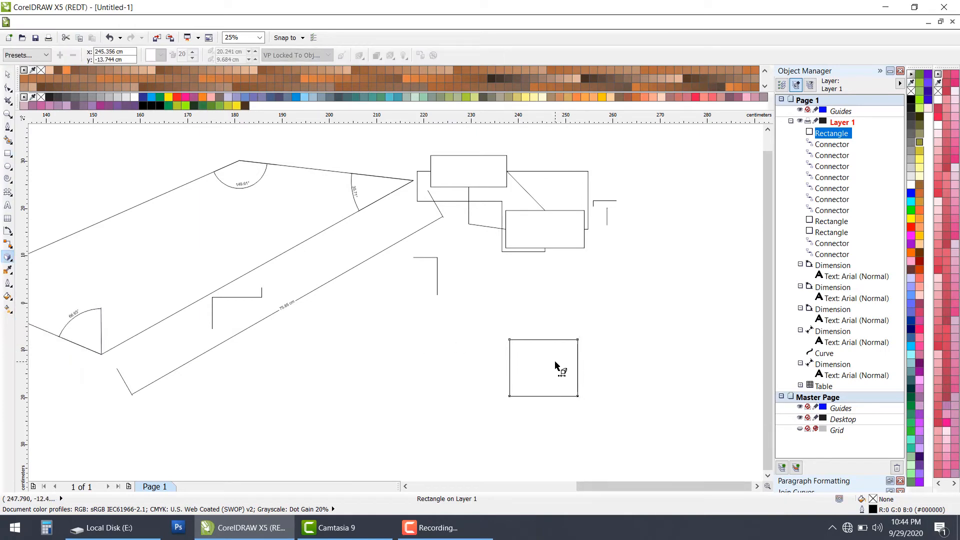
{"action": "left_click_drag", "start_coordinate": [555, 362], "coordinate": [648, 279]}
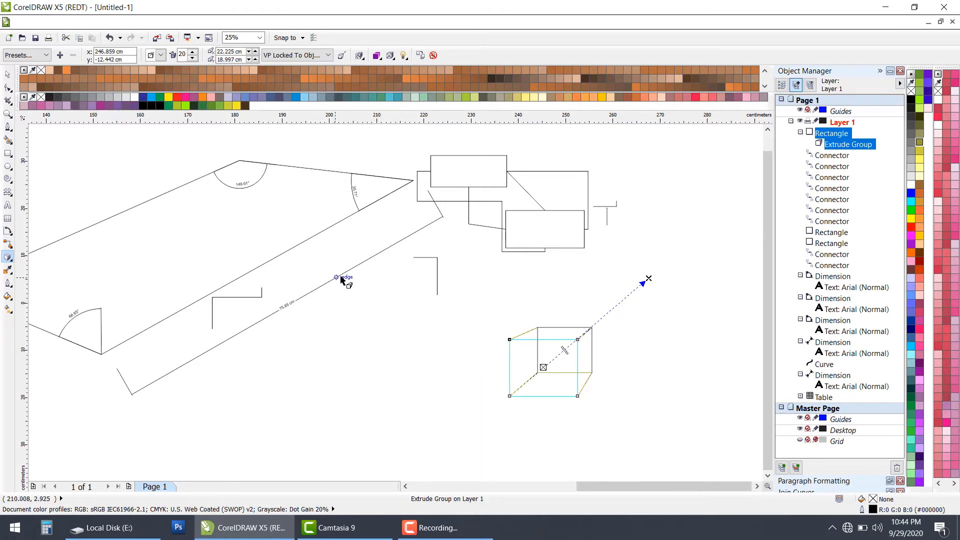
Step: Draw a rectangle about 6.7 × 7.3 cm left of the extruded box and a smaller one about 2.9 × 3.1 cm near its upper-right corner
{"action": "left_click", "coordinate": [10, 263]}
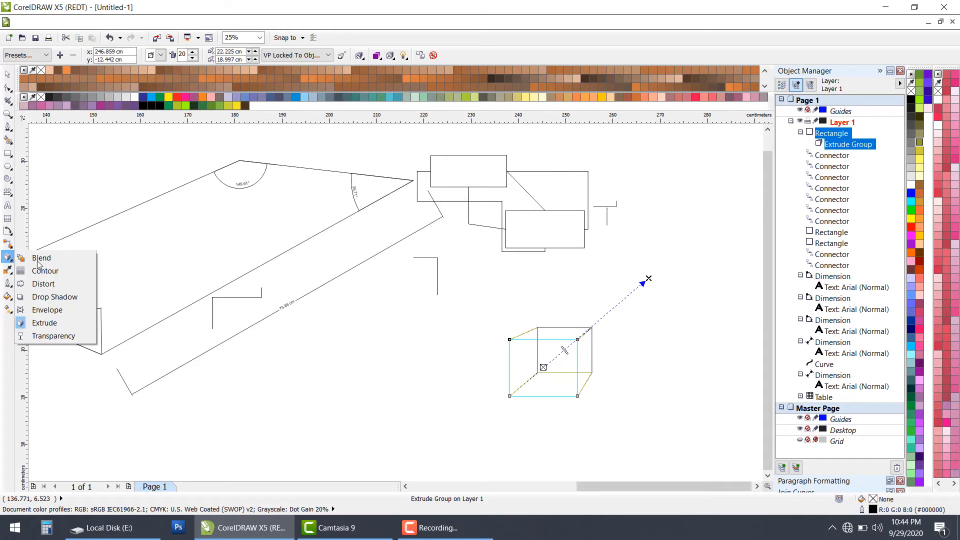
{"action": "left_click", "coordinate": [10, 191]}
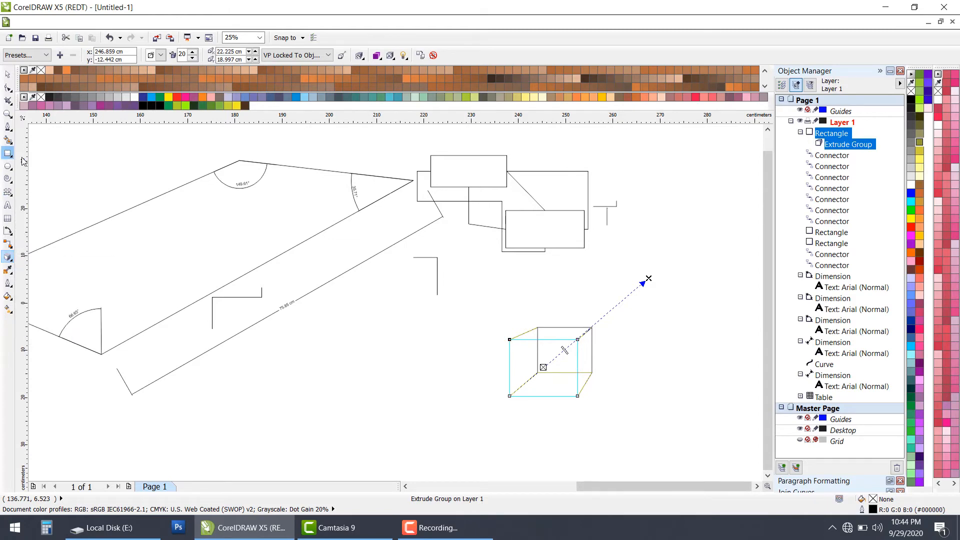
{"action": "left_click", "coordinate": [10, 155]}
{"action": "left_click", "coordinate": [45, 155]}
{"action": "scroll", "coordinate": [478, 352], "scroll_direction": "up", "scroll_amount": 2}
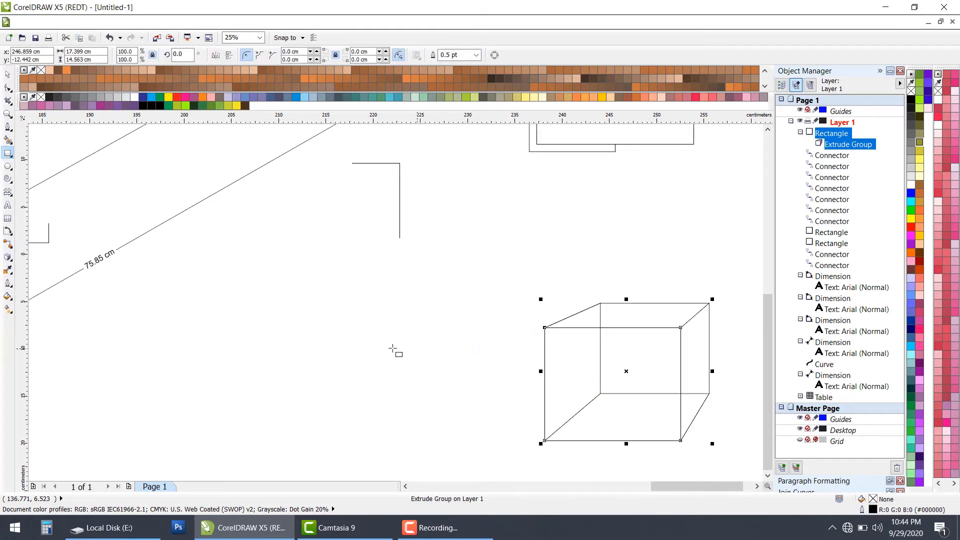
{"action": "left_click_drag", "start_coordinate": [256, 315], "coordinate": [319, 384]}
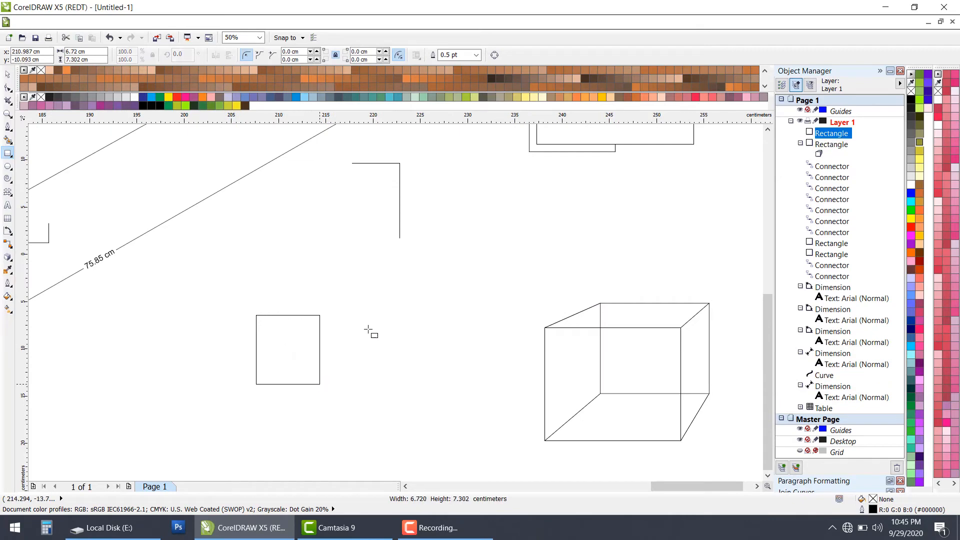
{"action": "left_click_drag", "start_coordinate": [324, 283], "coordinate": [354, 315]}
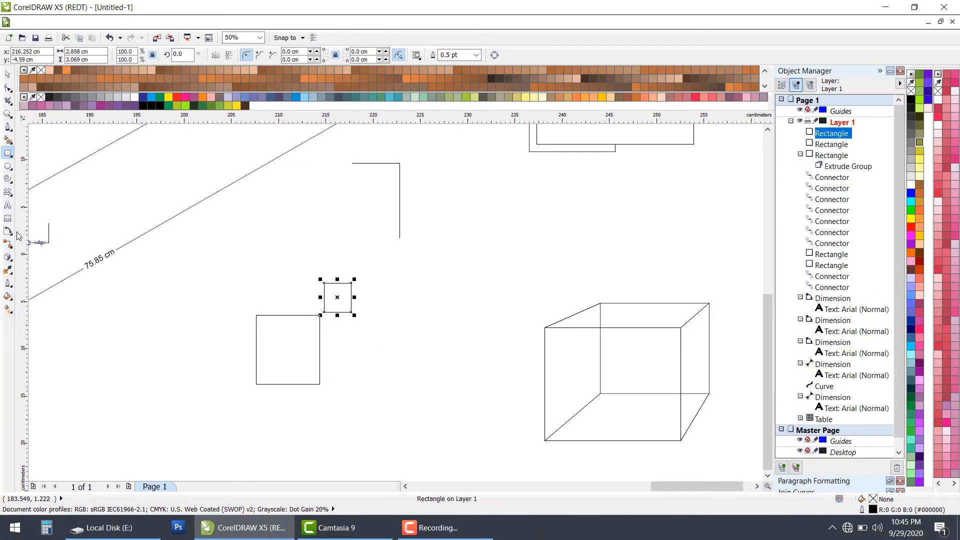
Step: Try a 20-step blend from the larger rectangle to the smaller one beside it, and undo the blend
{"action": "left_click", "coordinate": [9, 257]}
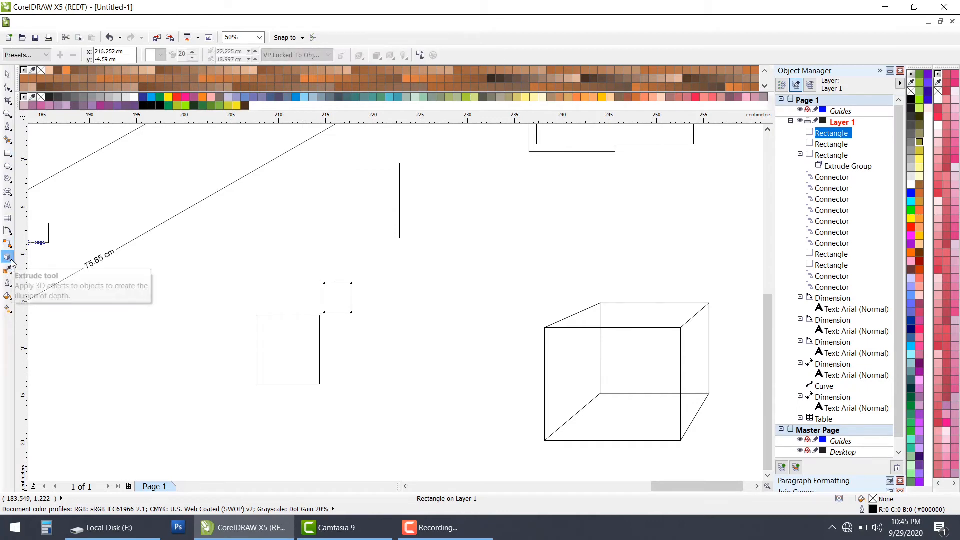
{"action": "left_click", "coordinate": [13, 264]}
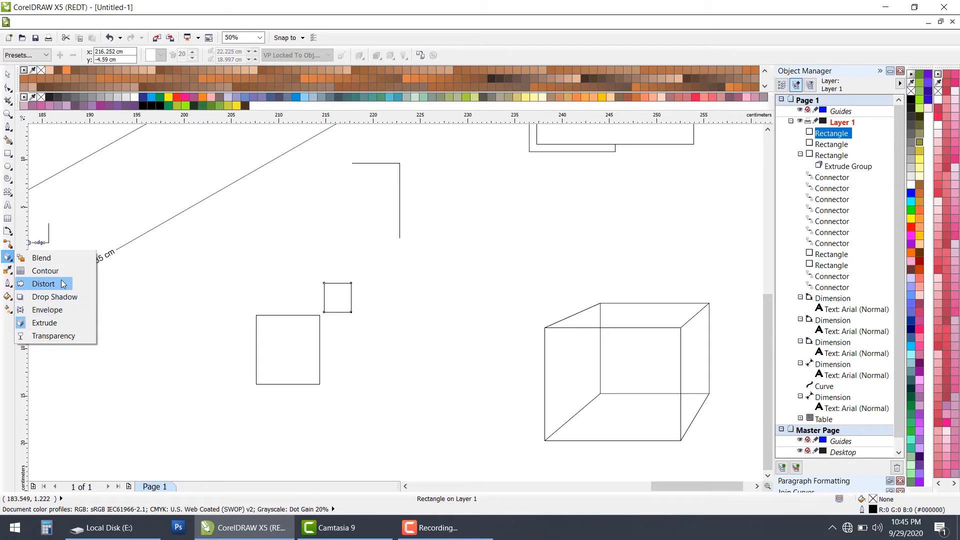
{"action": "left_click", "coordinate": [42, 258]}
{"action": "left_click", "coordinate": [295, 357]}
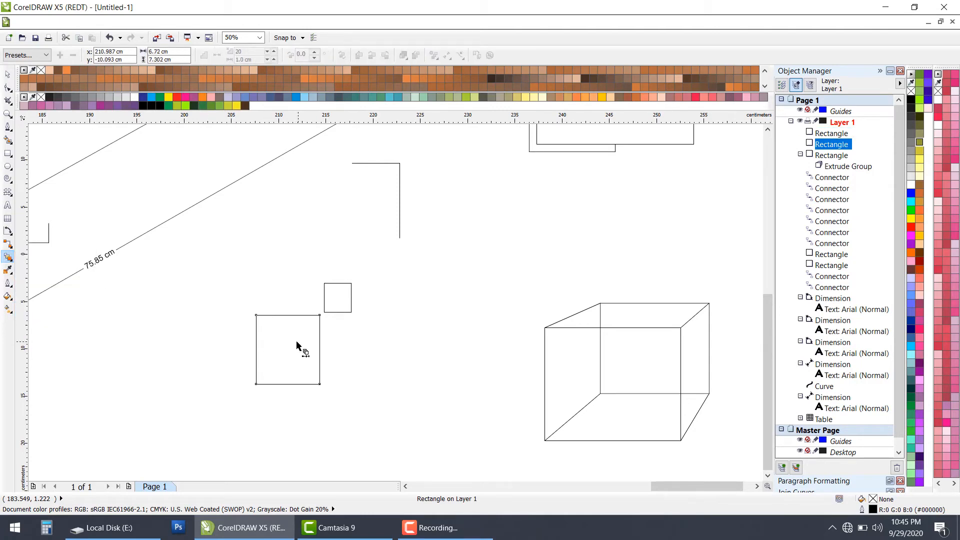
{"action": "left_click_drag", "start_coordinate": [282, 349], "coordinate": [337, 301]}
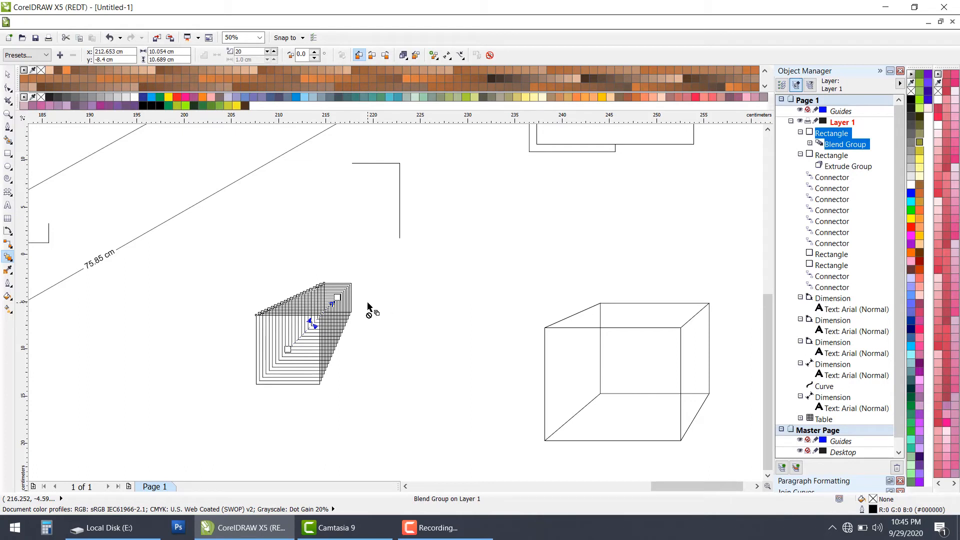
{"action": "key", "text": "ctrl+z"}
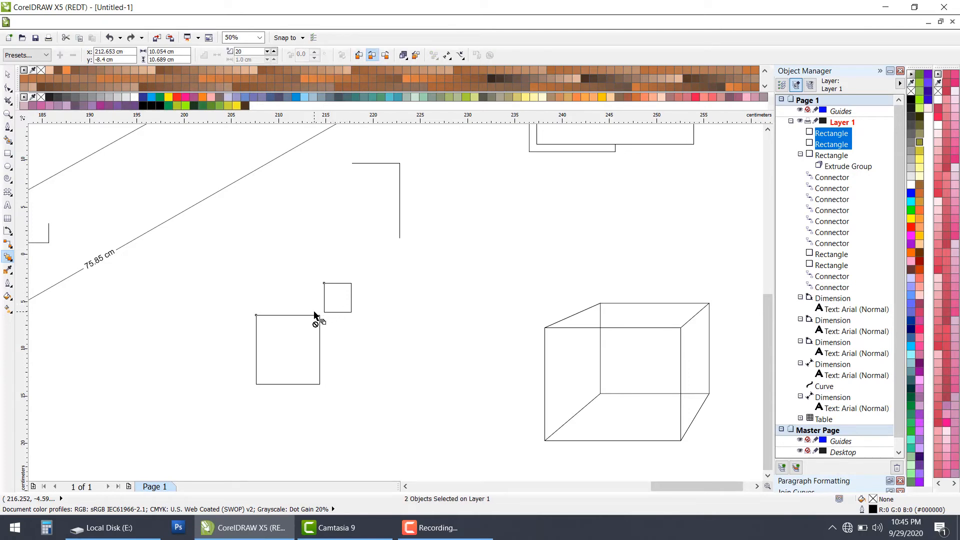
Step: Move the larger rectangle to the upper right of the smaller one, and shift the smaller one slightly down and left
{"action": "left_click", "coordinate": [8, 75]}
{"action": "left_click", "coordinate": [92, 129]}
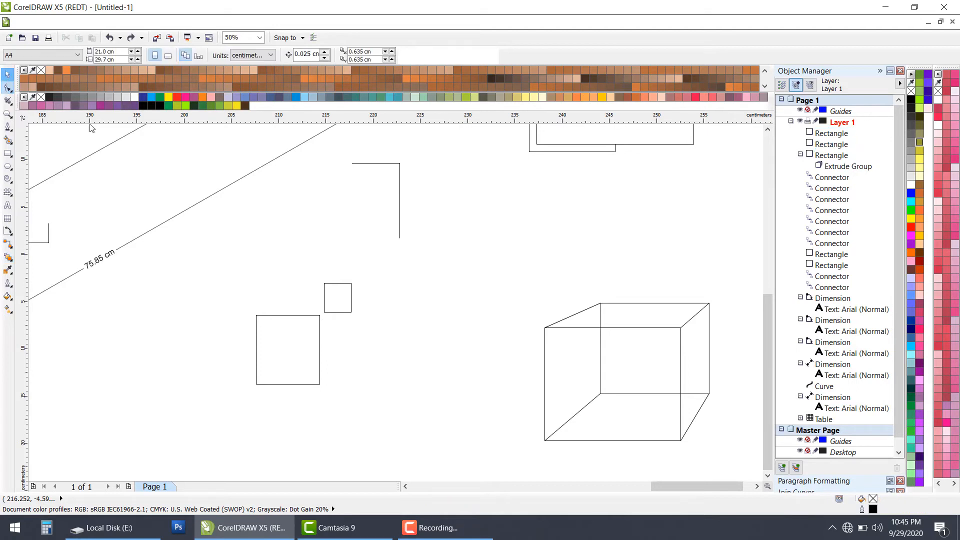
{"action": "left_click", "coordinate": [330, 314]}
{"action": "left_click_drag", "start_coordinate": [289, 350], "coordinate": [416, 286]}
{"action": "left_click", "coordinate": [334, 312]}
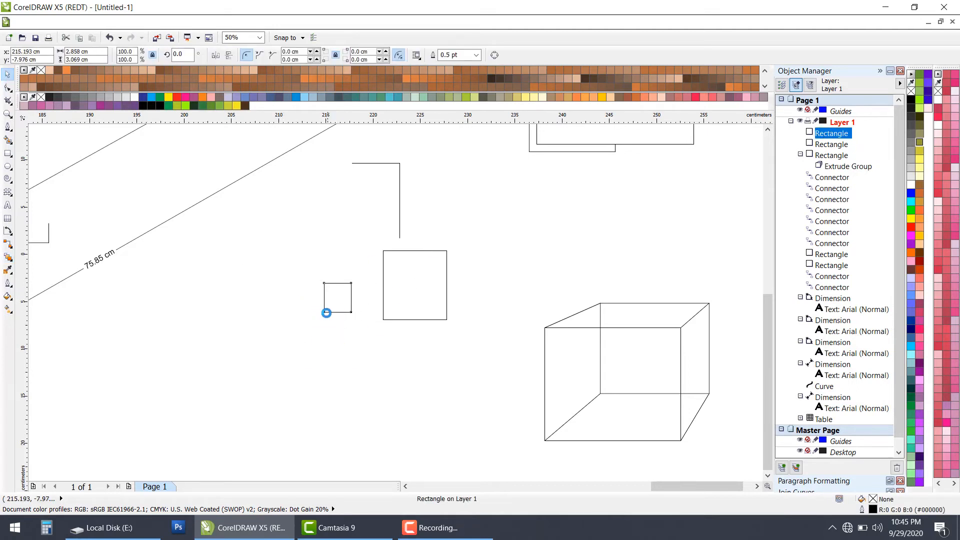
{"action": "left_click_drag", "start_coordinate": [338, 283], "coordinate": [327, 315]}
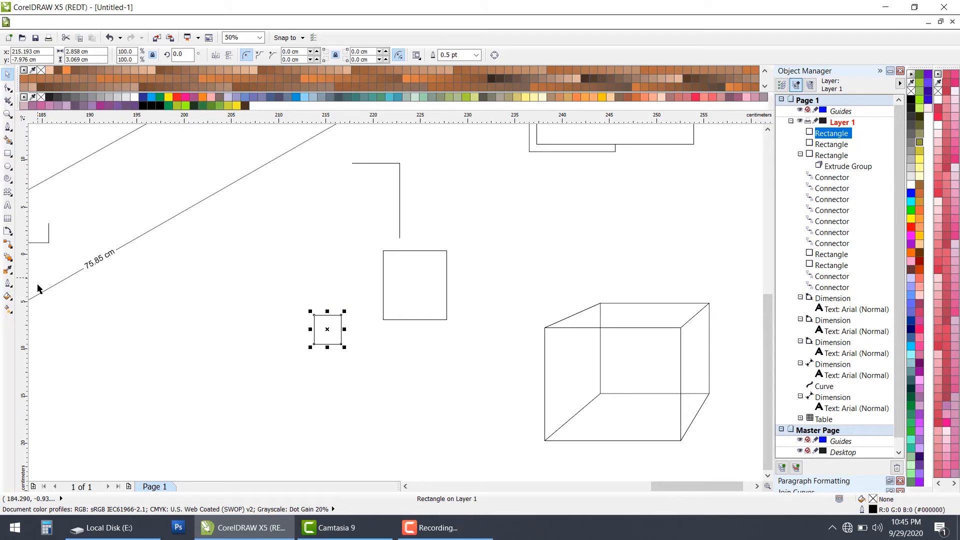
Step: Blend the small rectangle into the larger one in 20 steps
{"action": "left_click", "coordinate": [8, 256]}
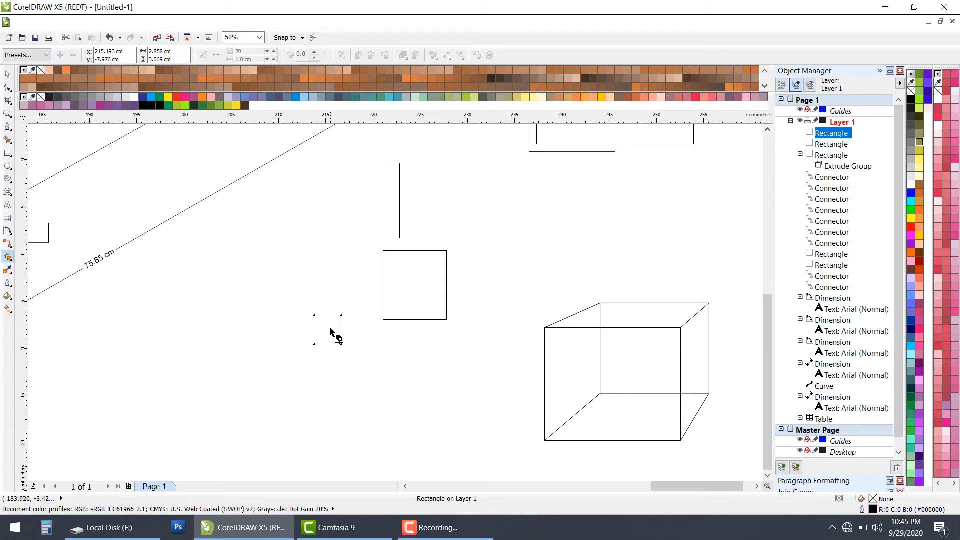
{"action": "left_click_drag", "start_coordinate": [330, 332], "coordinate": [414, 287]}
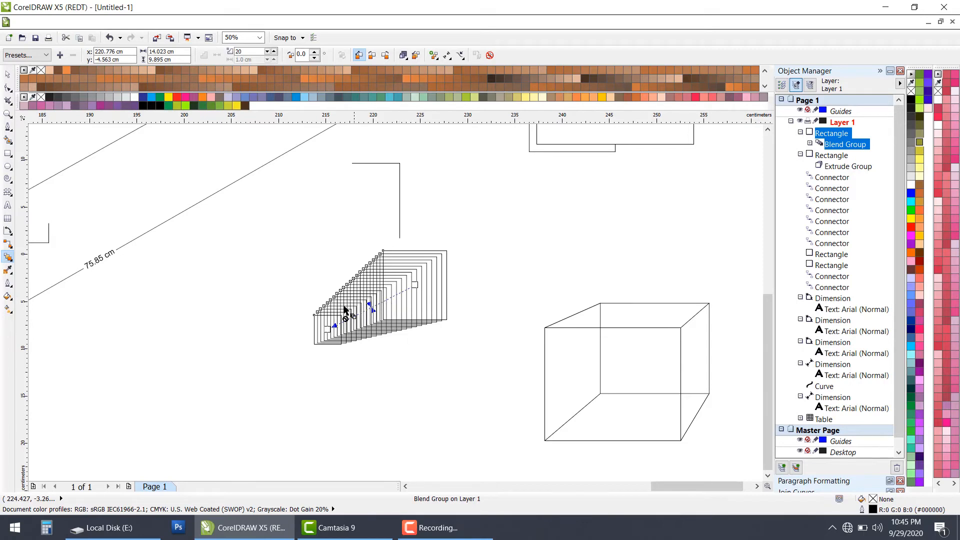
Step: Draw a rectangle about 4.8 × 4.3 cm above the extruded box and fill it with 50% gray (RGB 128, 128, 128)
{"action": "left_click", "coordinate": [10, 259]}
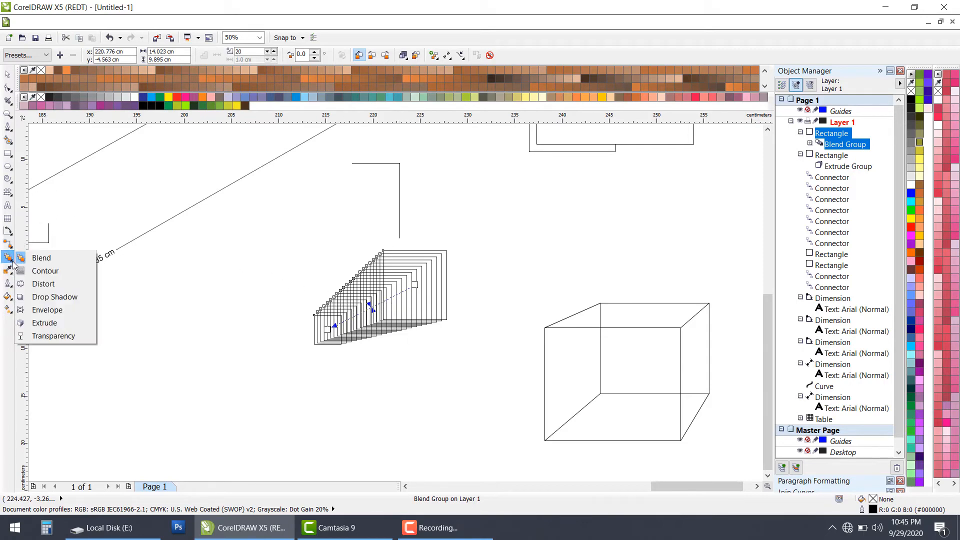
{"action": "left_click", "coordinate": [45, 271]}
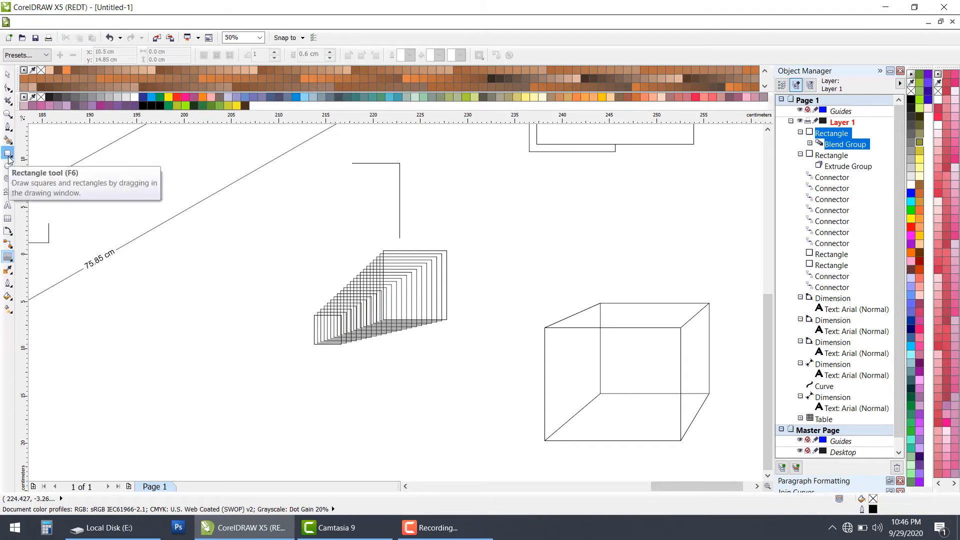
{"action": "left_click", "coordinate": [8, 155]}
{"action": "left_click_drag", "start_coordinate": [486, 231], "coordinate": [531, 272]}
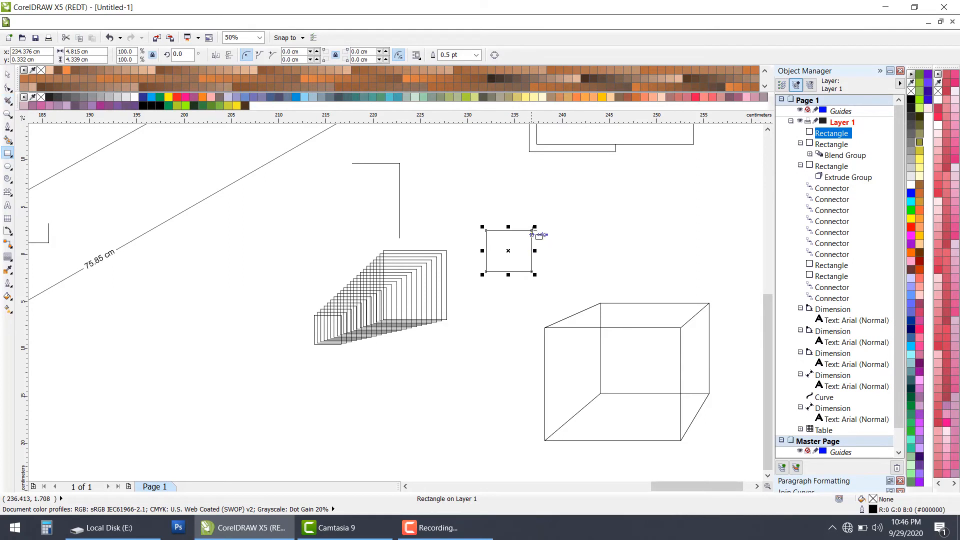
{"action": "left_click", "coordinate": [9, 76]}
{"action": "left_click", "coordinate": [912, 142]}
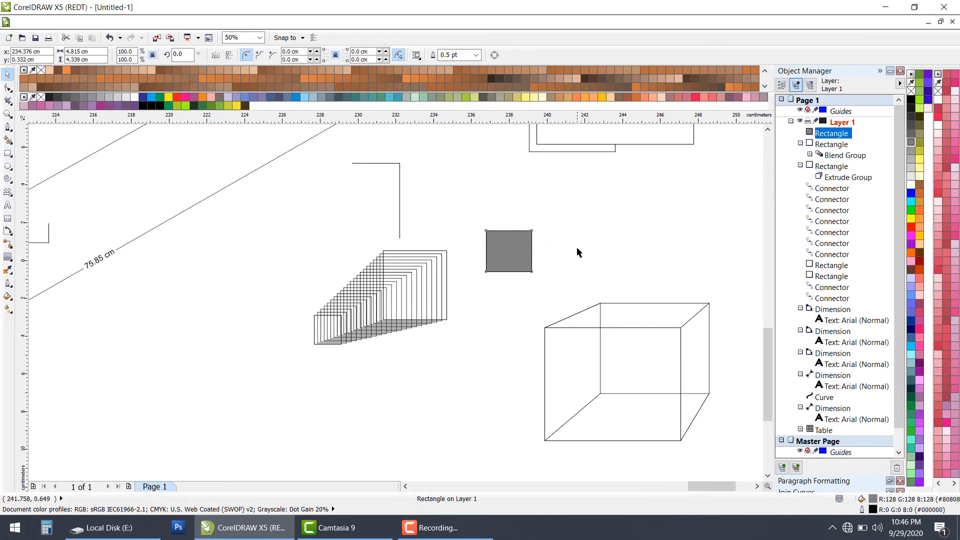
Step: Apply an outward contour of 2 steps with a 0.6 cm offset to the gray rectangle
{"action": "scroll", "coordinate": [574, 250], "scroll_direction": "up", "scroll_amount": 1}
{"action": "left_click", "coordinate": [7, 257]}
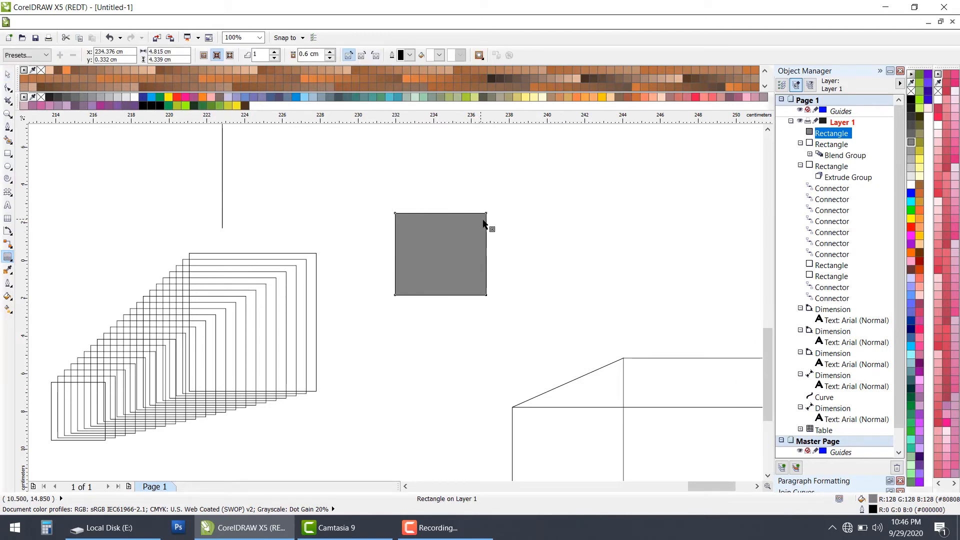
{"action": "left_click_drag", "start_coordinate": [487, 224], "coordinate": [493, 214]}
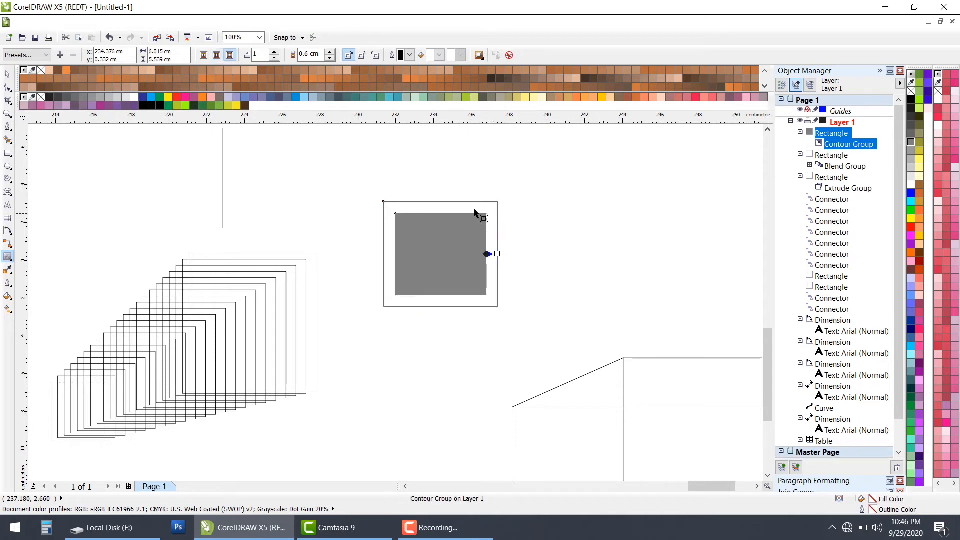
{"action": "mouse_move", "coordinate": [498, 253]}
{"action": "left_mouse_down"}
{"action": "mouse_move", "coordinate": [518, 257]}
{"action": "mouse_move", "coordinate": [509, 254]}
{"action": "left_mouse_up"}
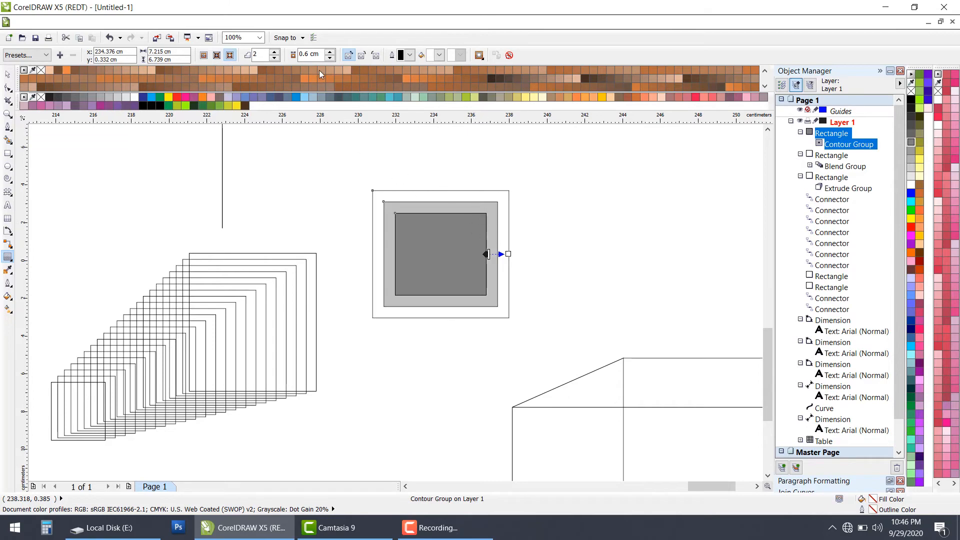
Step: Increase the gray rectangle's contour to 10 steps
{"action": "left_click", "coordinate": [275, 51]}
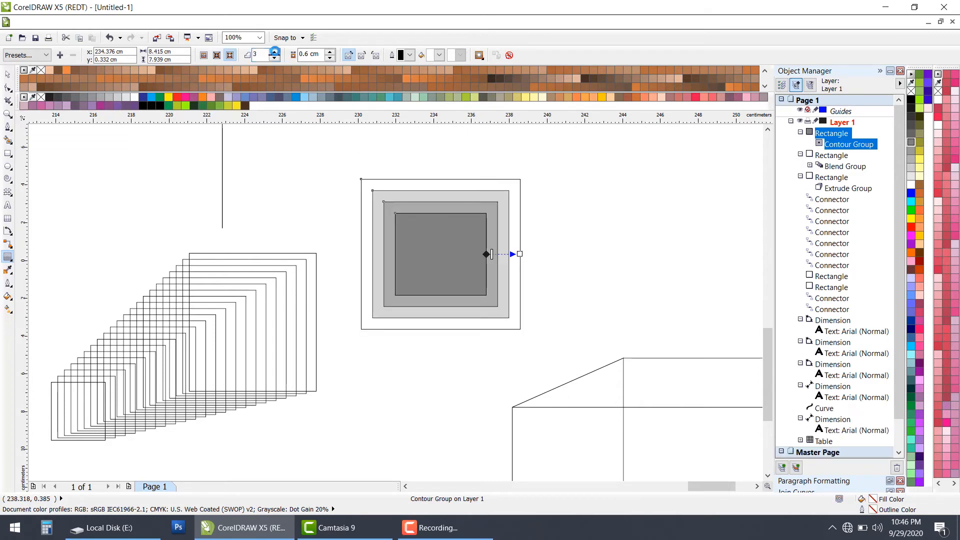
{"action": "left_click", "coordinate": [275, 51]}
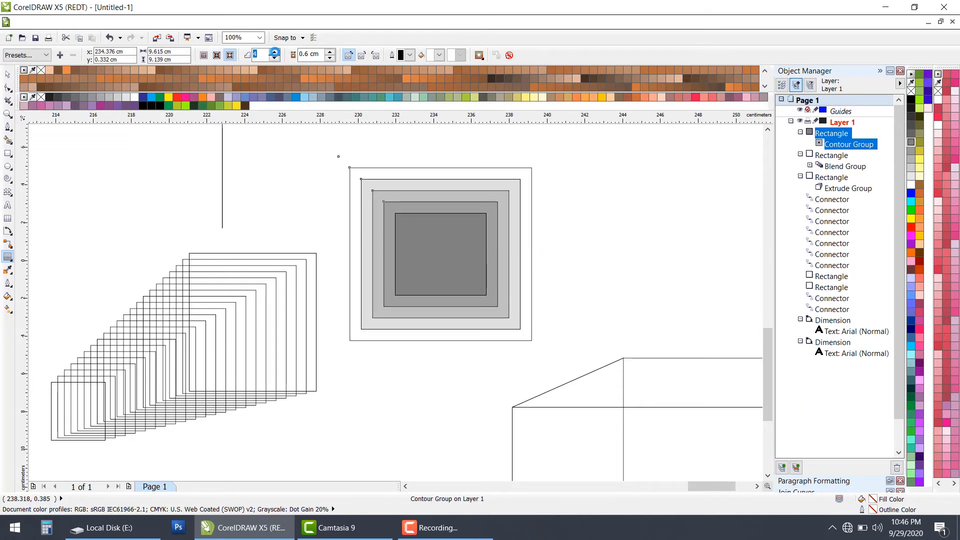
{"action": "left_click", "coordinate": [275, 51]}
{"action": "left_click", "coordinate": [274, 52]}
{"action": "left_click", "coordinate": [274, 51]}
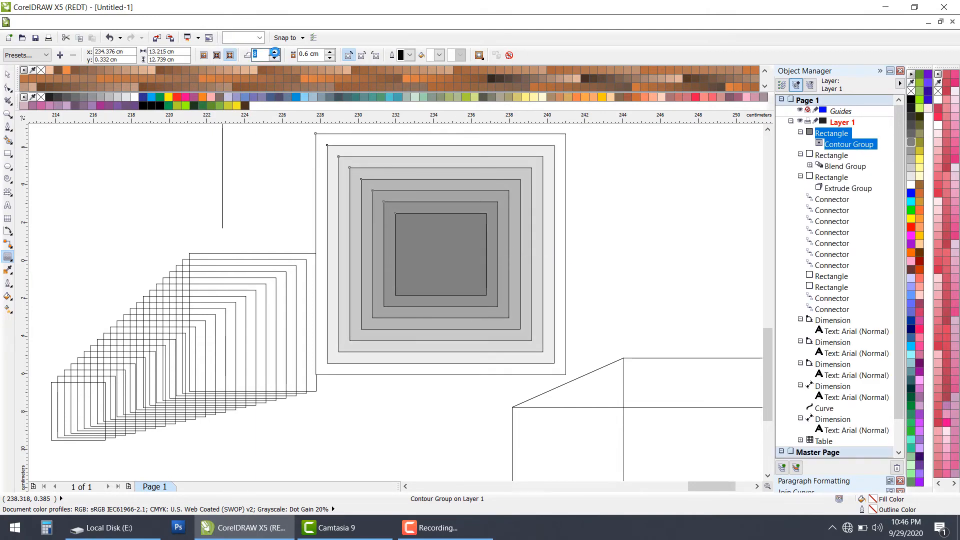
{"action": "left_click", "coordinate": [275, 52]}
{"action": "left_click", "coordinate": [275, 52]}
{"action": "left_click", "coordinate": [274, 51]}
{"action": "scroll", "coordinate": [439, 274], "scroll_direction": "down", "scroll_amount": 3}
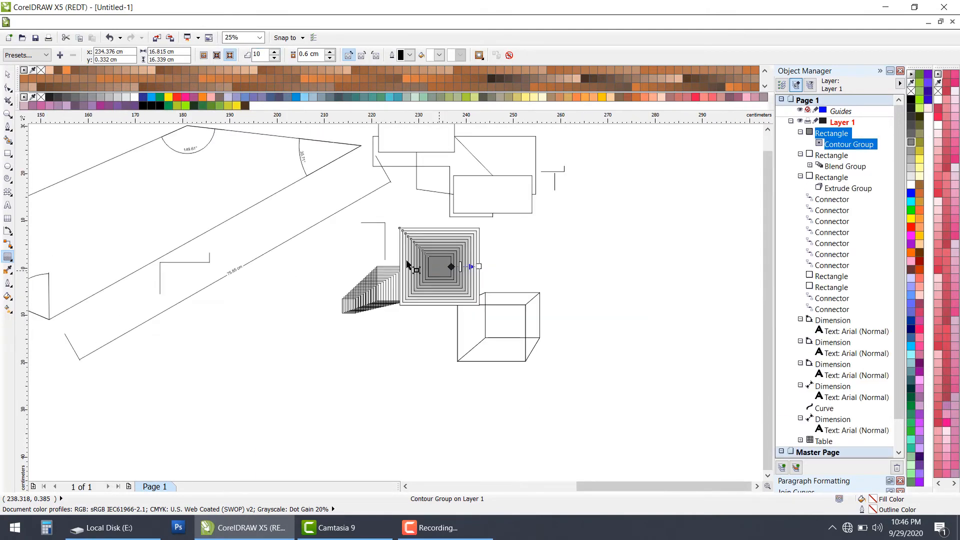
{"action": "scroll", "coordinate": [541, 283], "scroll_direction": "up", "scroll_amount": 1}
Step: Move the contoured gray rectangle to the right, until it lies over the upper-right corner of the extruded box
{"action": "left_click", "coordinate": [7, 74]}
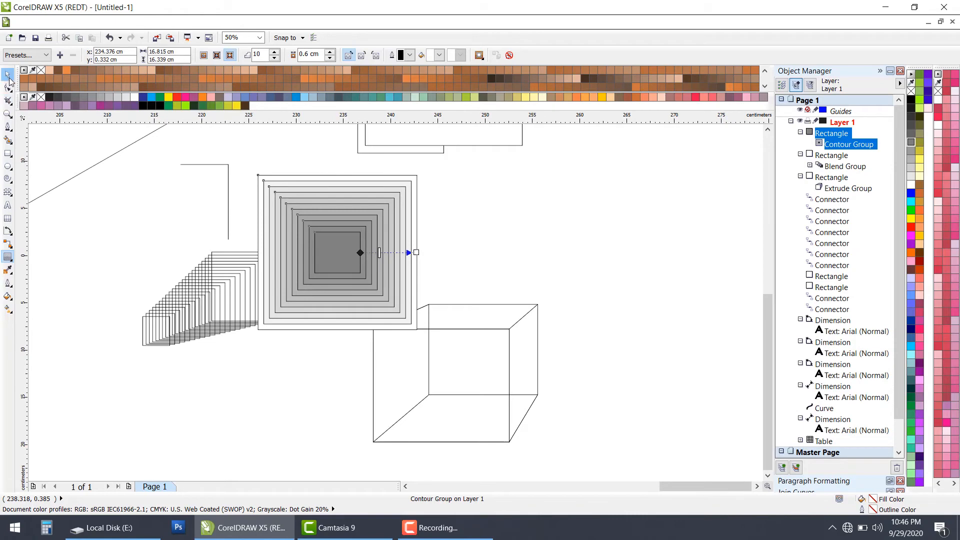
{"action": "left_click", "coordinate": [325, 255]}
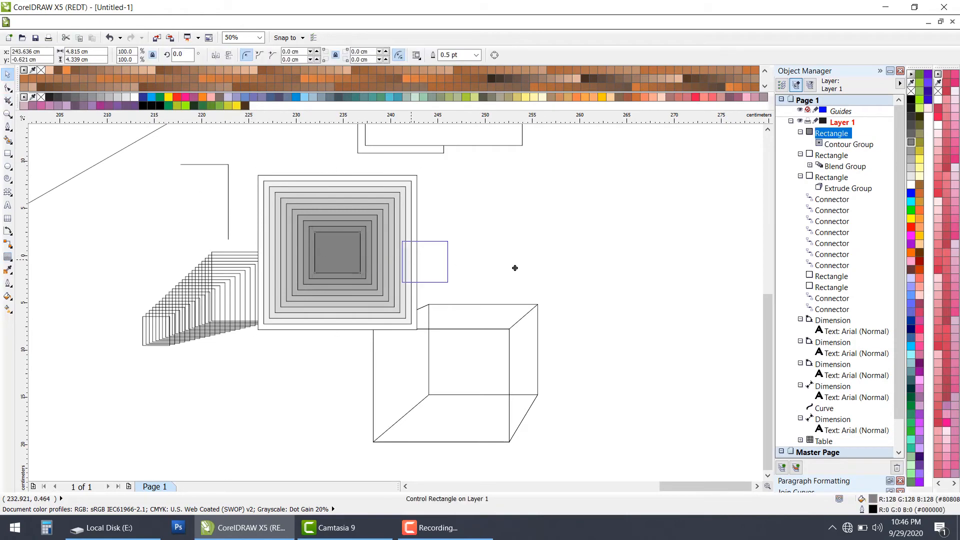
{"action": "left_click_drag", "start_coordinate": [556, 275], "coordinate": [607, 269]}
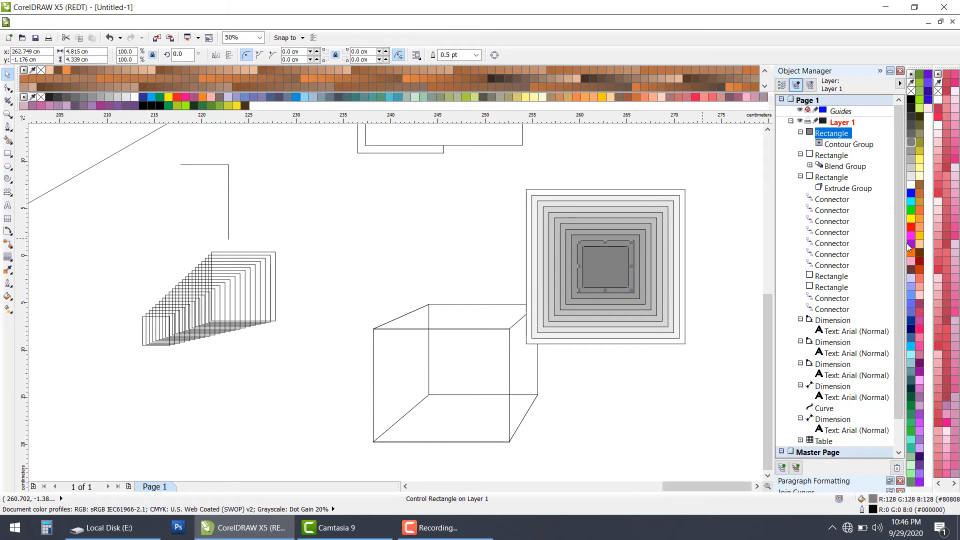
Step: Add the artistic text "A" in 24 pt Arial in the empty area above the extruded box
{"action": "scroll", "coordinate": [633, 242], "scroll_direction": "up", "scroll_amount": 2}
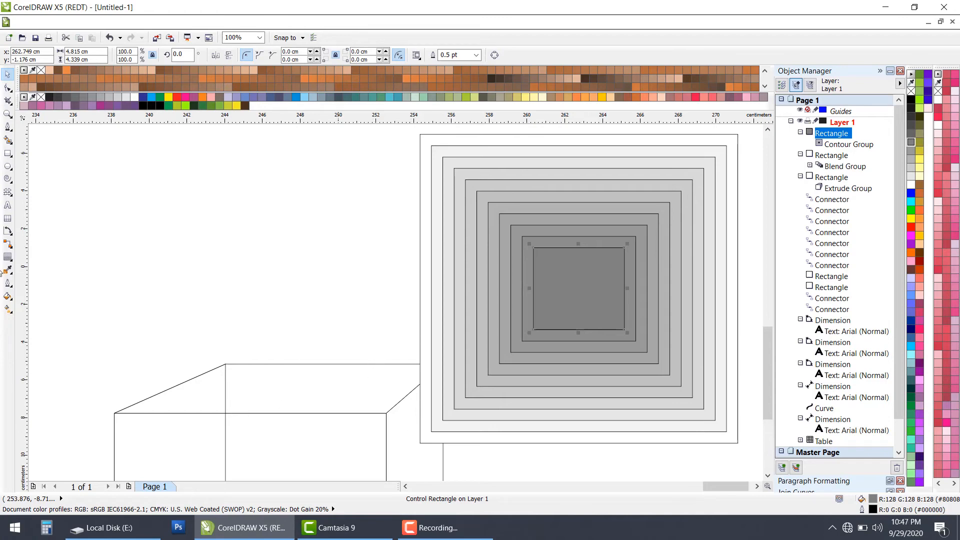
{"action": "left_click", "coordinate": [12, 260]}
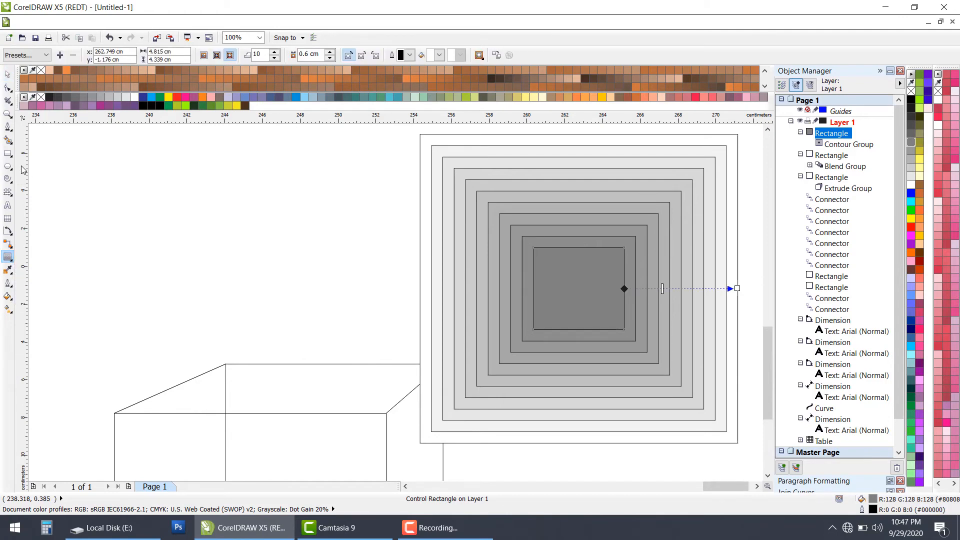
{"action": "left_click", "coordinate": [9, 209]}
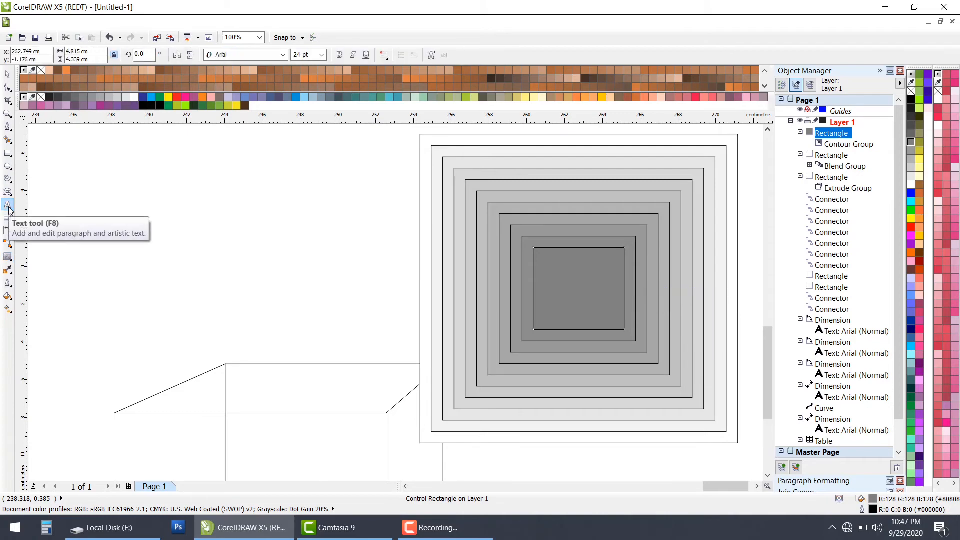
{"action": "left_click", "coordinate": [221, 242]}
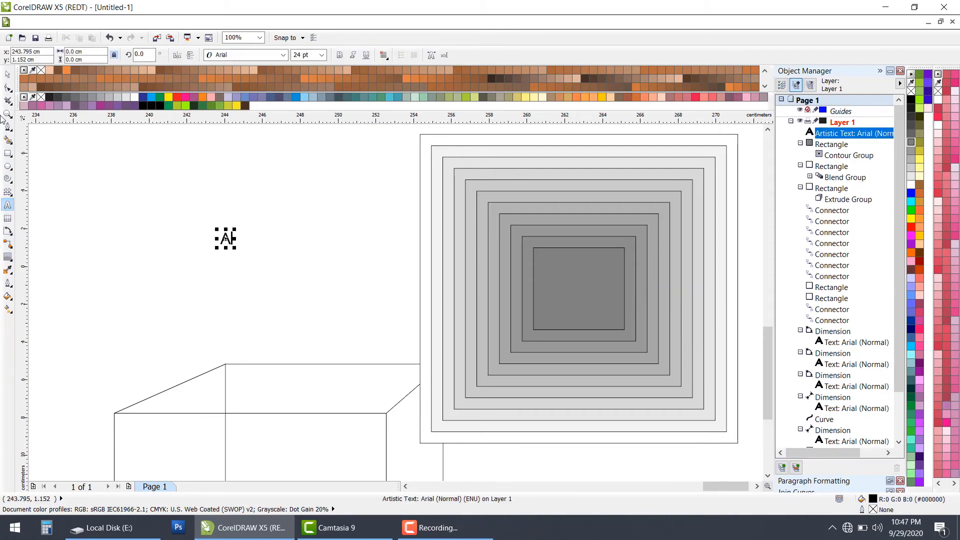
Step: Apply a one-step outside contour with a 0.6 cm offset to the letter A and fill the contour red
{"action": "left_click", "coordinate": [8, 256]}
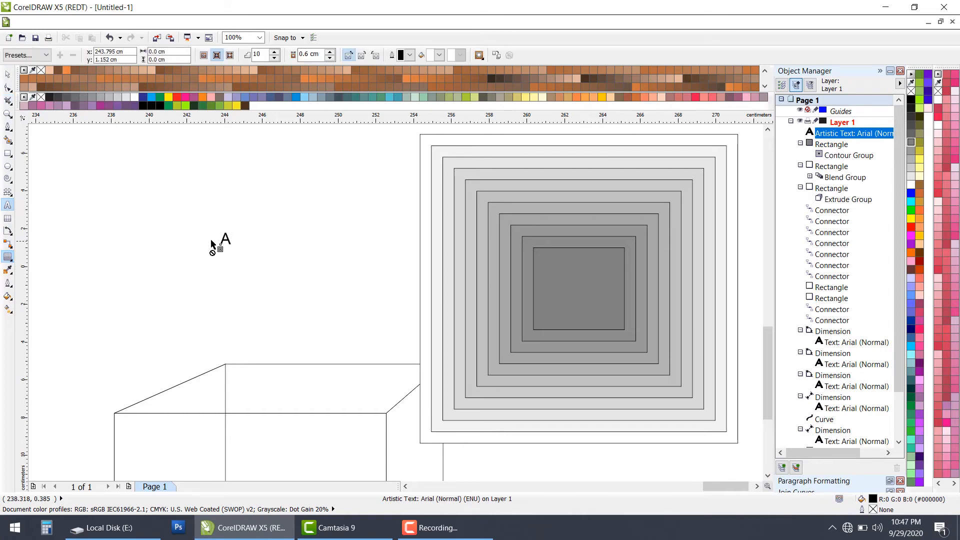
{"action": "scroll", "coordinate": [211, 238], "scroll_direction": "up", "scroll_amount": 4}
{"action": "mouse_move", "coordinate": [294, 241]}
{"action": "left_mouse_down"}
{"action": "mouse_move", "coordinate": [302, 220]}
{"action": "mouse_move", "coordinate": [310, 231]}
{"action": "left_mouse_up"}
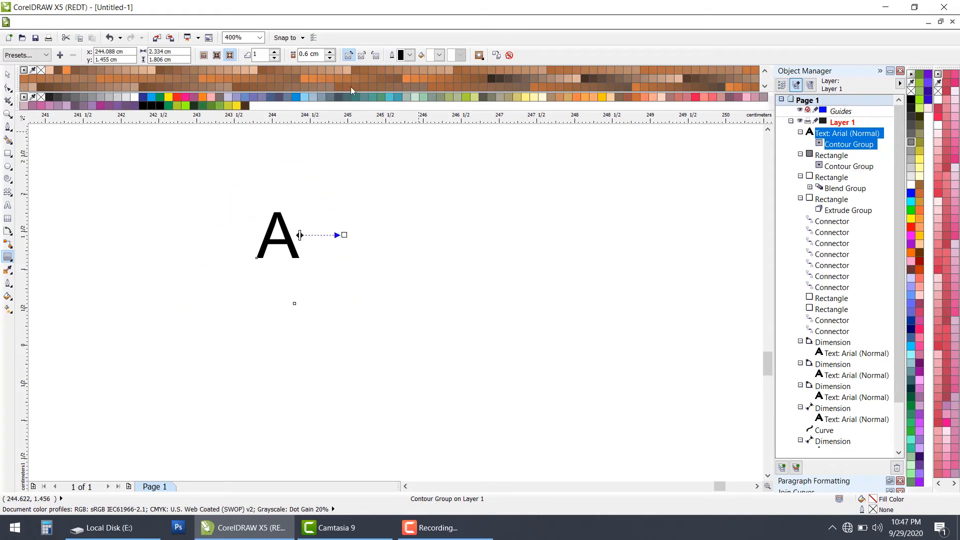
{"action": "left_click", "coordinate": [439, 55]}
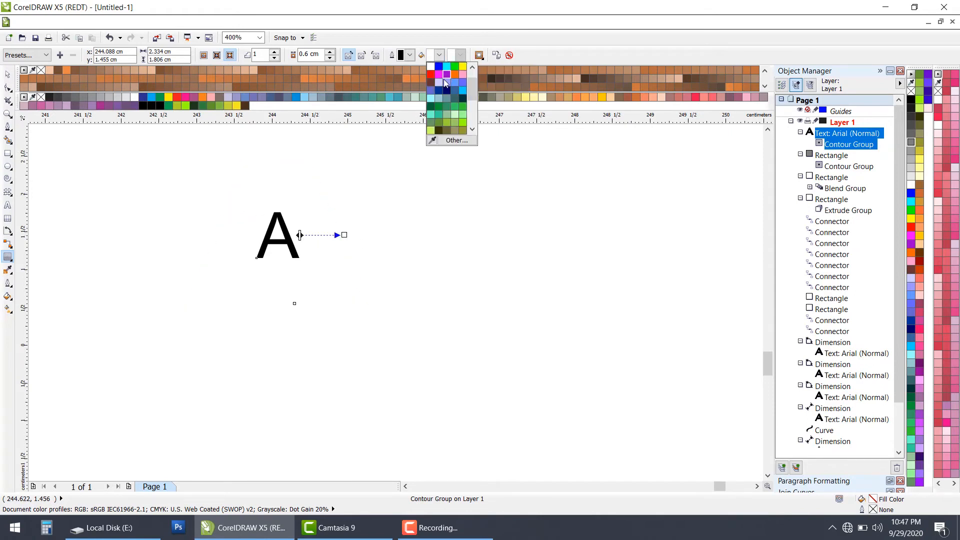
{"action": "left_click", "coordinate": [431, 75]}
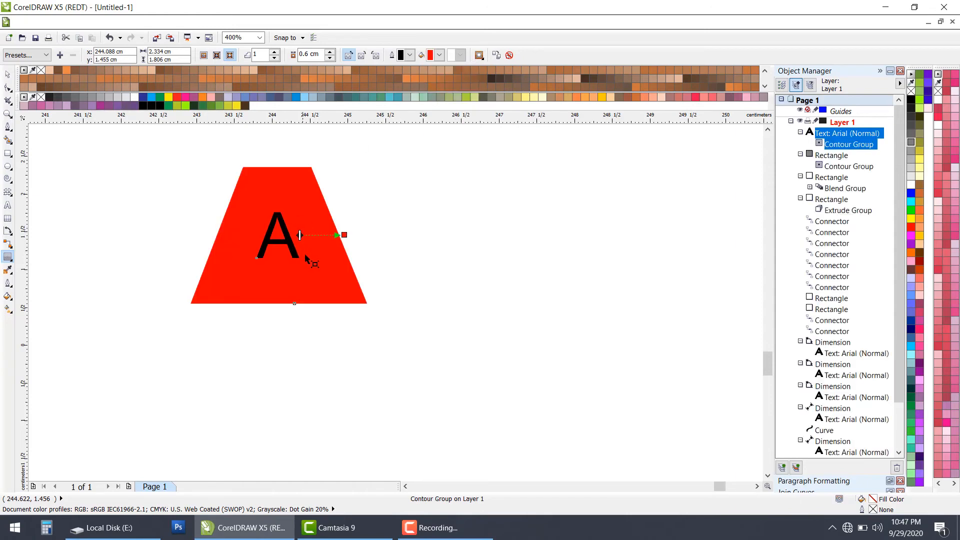
Step: Reduce the contour offset of the letter A to 0.003 cm for a thin red edge
{"action": "left_click_drag", "start_coordinate": [344, 234], "coordinate": [296, 235]}
{"action": "left_click", "coordinate": [505, 292]}
{"action": "left_click", "coordinate": [330, 58]}
{"action": "left_click", "coordinate": [331, 58]}
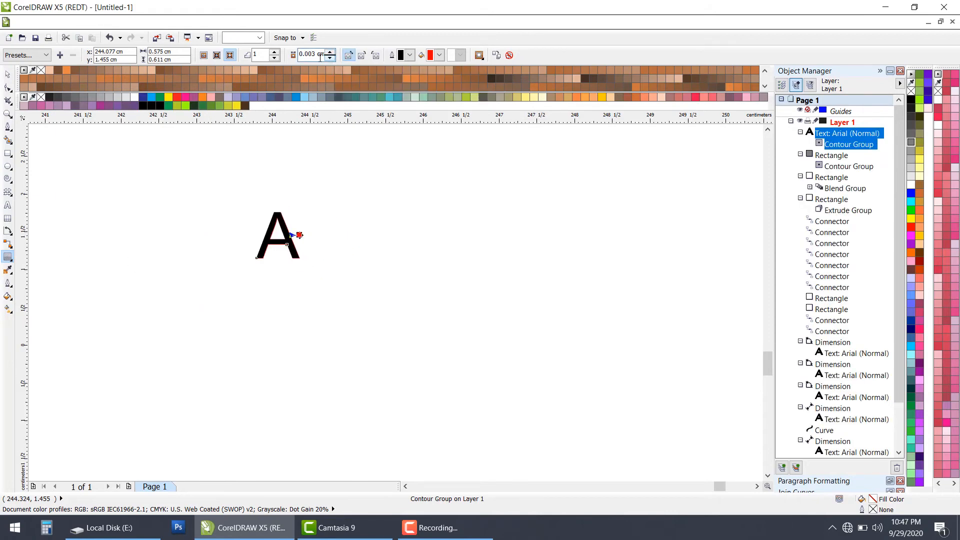
{"action": "scroll", "coordinate": [293, 224], "scroll_direction": "up", "scroll_amount": 3}
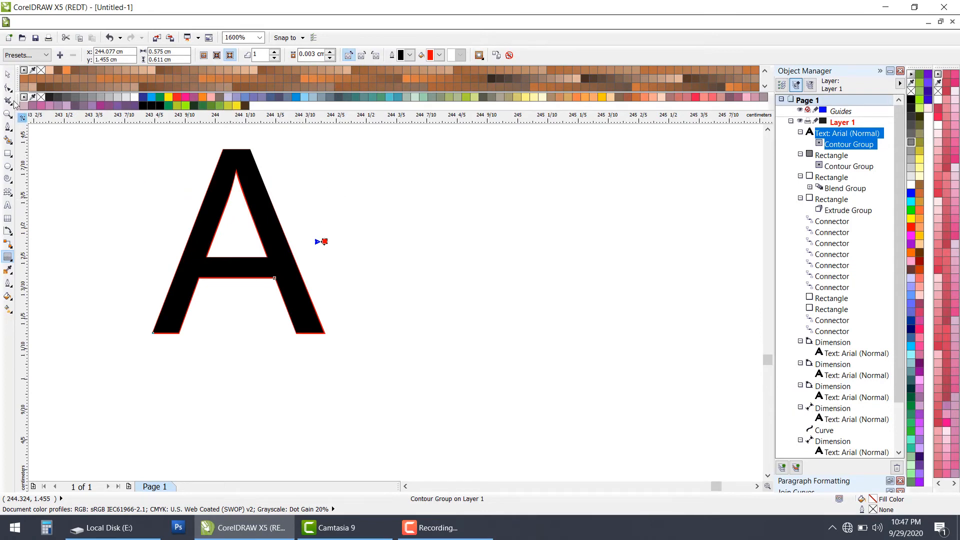
{"action": "left_click", "coordinate": [10, 77]}
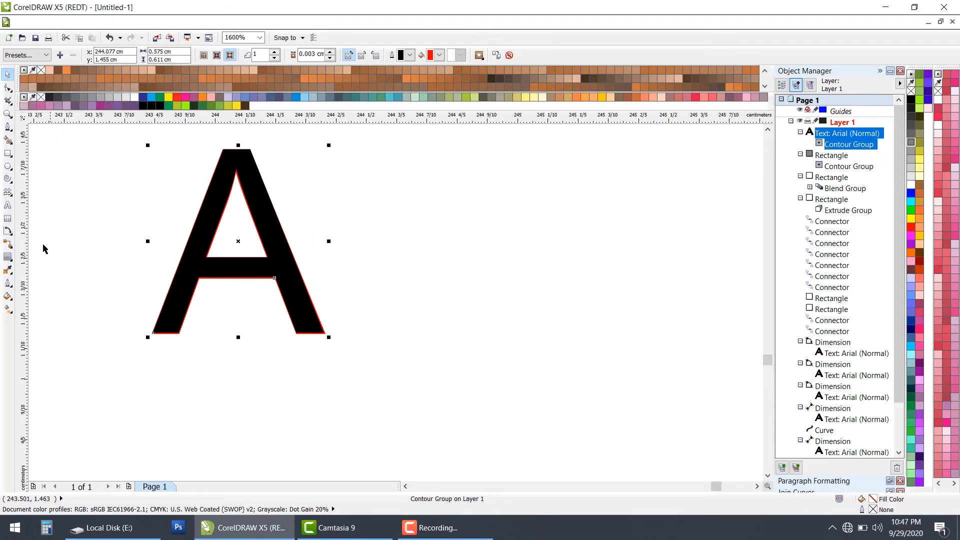
Step: Add the artistic text "khghghgh" in 24 pt Arial beside the contoured letter A
{"action": "left_click", "coordinate": [8, 209]}
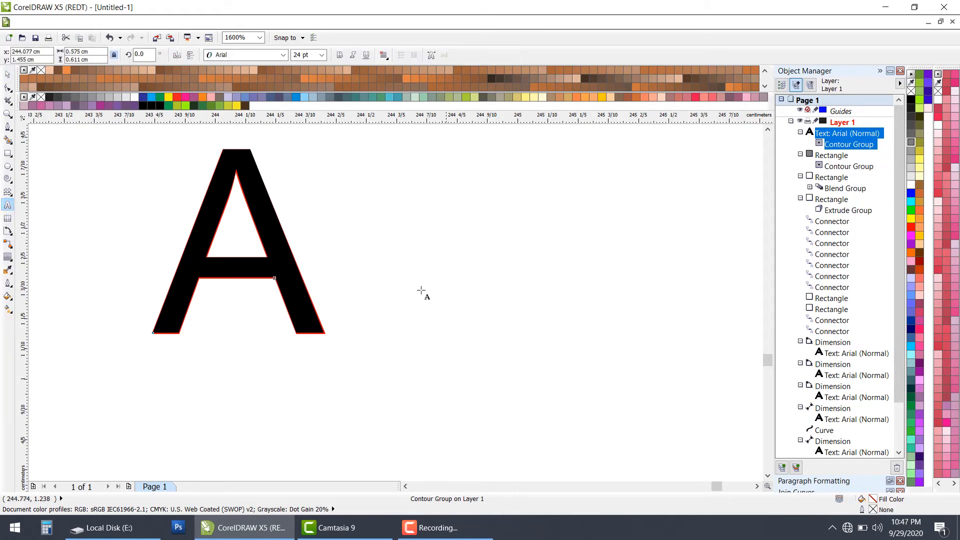
{"action": "scroll", "coordinate": [448, 306], "scroll_direction": "down", "scroll_amount": 1}
{"action": "scroll", "coordinate": [457, 259], "scroll_direction": "up", "scroll_amount": 1}
{"action": "left_click", "coordinate": [478, 261]}
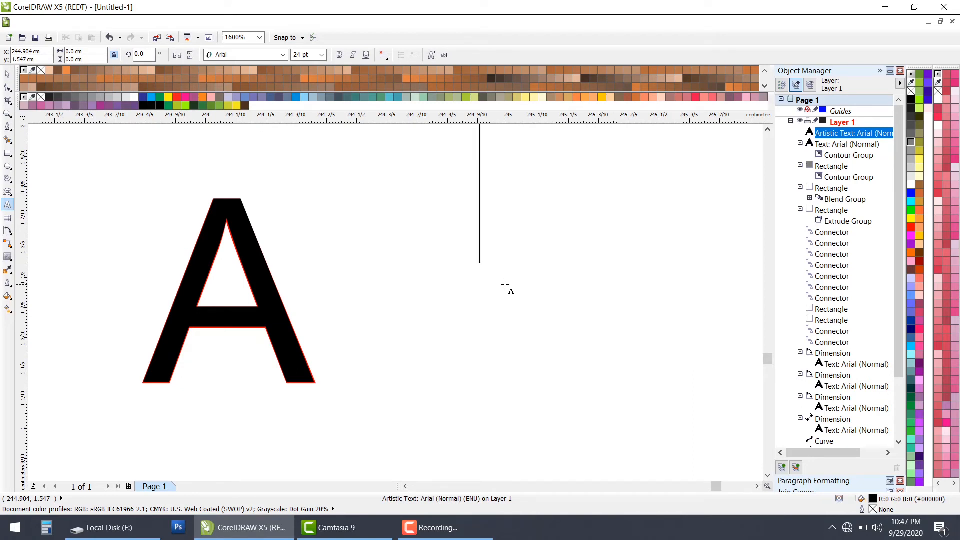
{"action": "scroll", "coordinate": [505, 270], "scroll_direction": "down", "scroll_amount": 1}
{"action": "type", "text": "khghghgh"}
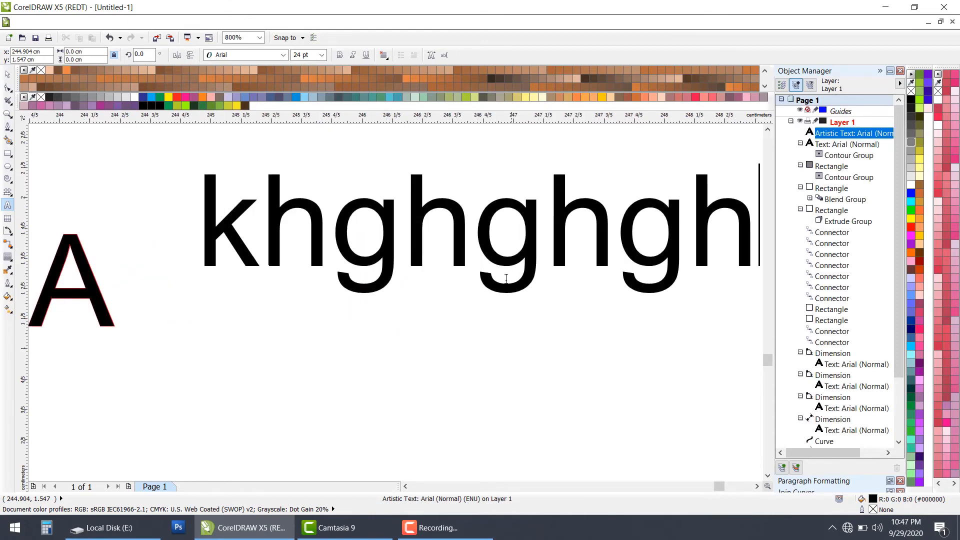
{"action": "scroll", "coordinate": [506, 279], "scroll_direction": "down", "scroll_amount": 1}
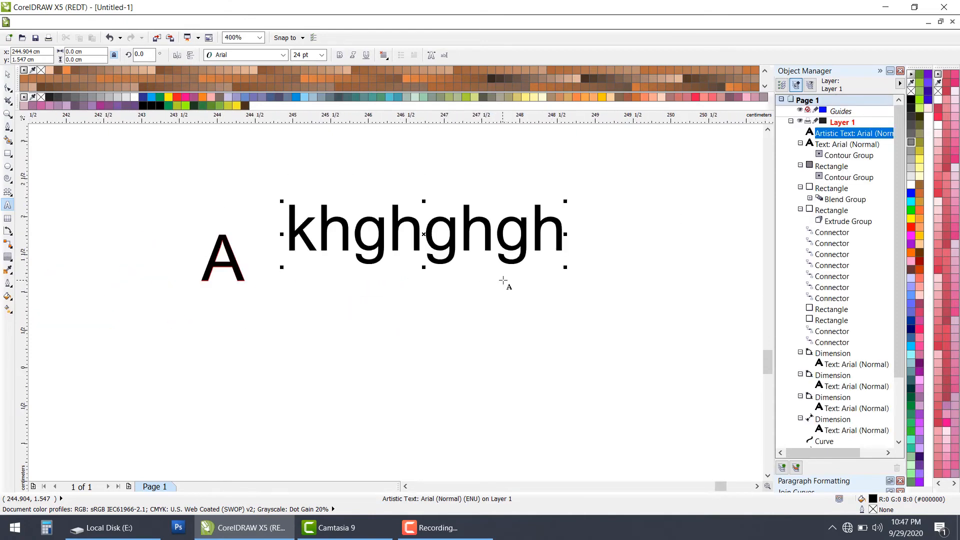
Step: Scale the text "khghghgh" down proportionally to about 14.75 pt
{"action": "left_click", "coordinate": [7, 74]}
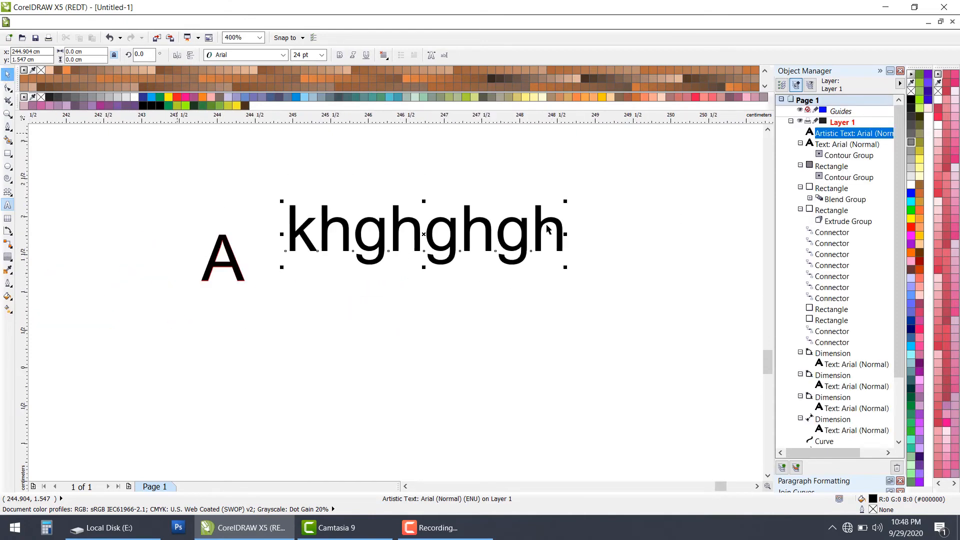
{"action": "left_click_drag", "start_coordinate": [567, 203], "coordinate": [509, 236]}
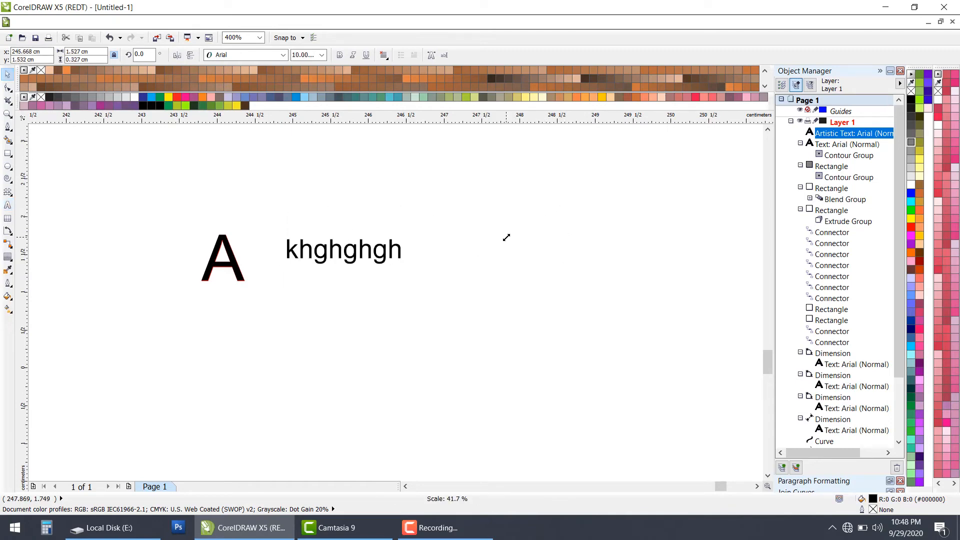
{"action": "left_click_drag", "start_coordinate": [409, 273], "coordinate": [454, 317]}
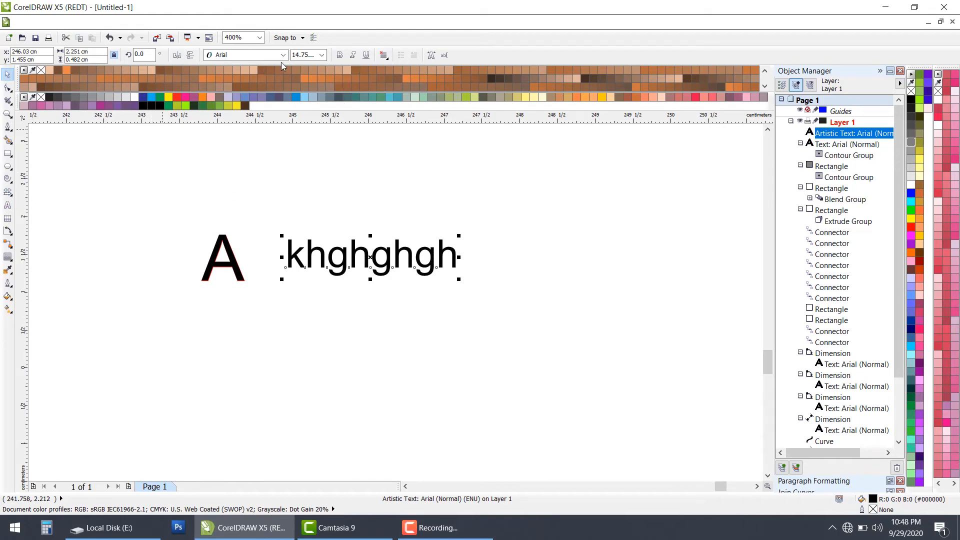
Step: Change the font of "khghghgh" to Arial Narrow and move the text farther right from the letter A
{"action": "left_click", "coordinate": [250, 138]}
{"action": "scroll", "coordinate": [330, 276], "scroll_direction": "up", "scroll_amount": 1}
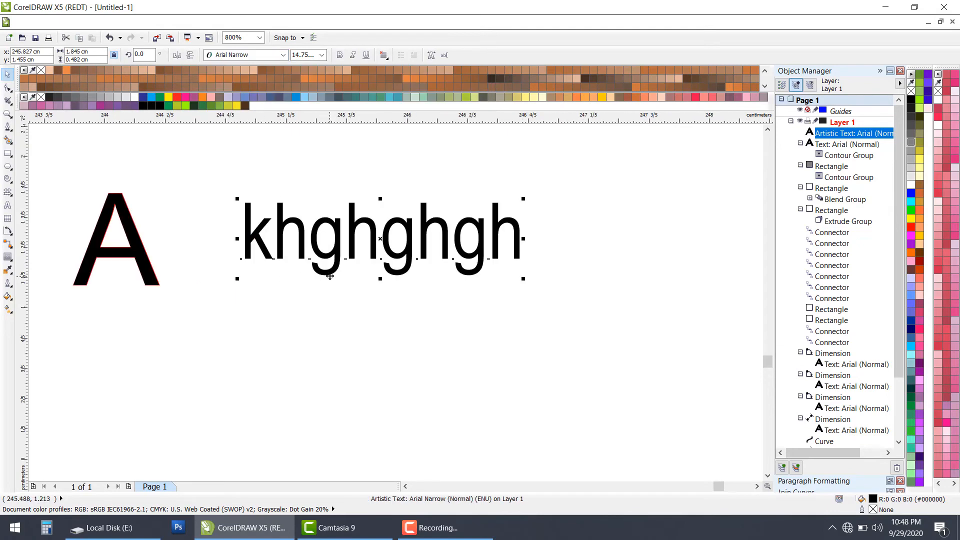
{"action": "left_click_drag", "start_coordinate": [486, 248], "coordinate": [498, 247]}
{"action": "scroll", "coordinate": [405, 249], "scroll_direction": "down", "scroll_amount": 1}
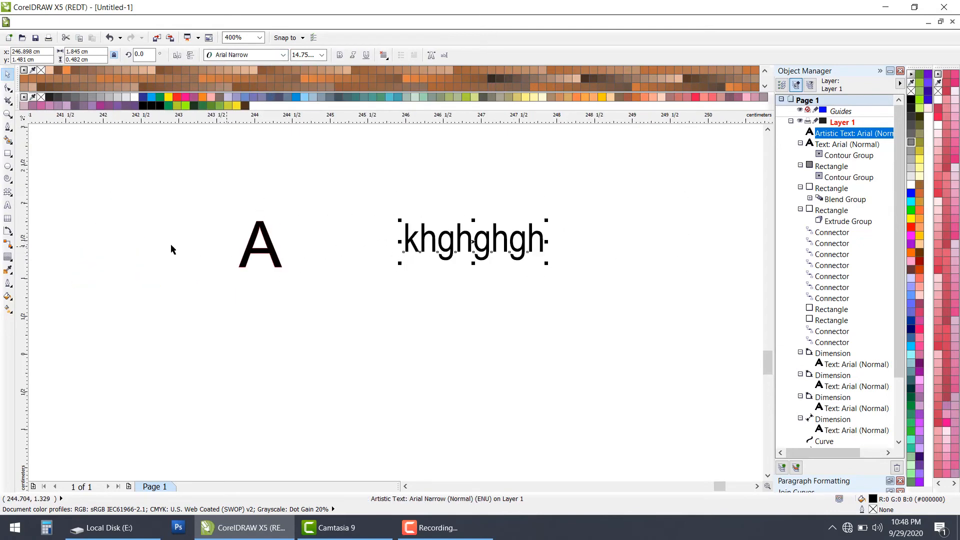
Step: Draw a rectangle about 2.08 cm wide and 1.08 cm high in the empty area below the letter A
{"action": "left_click", "coordinate": [7, 205]}
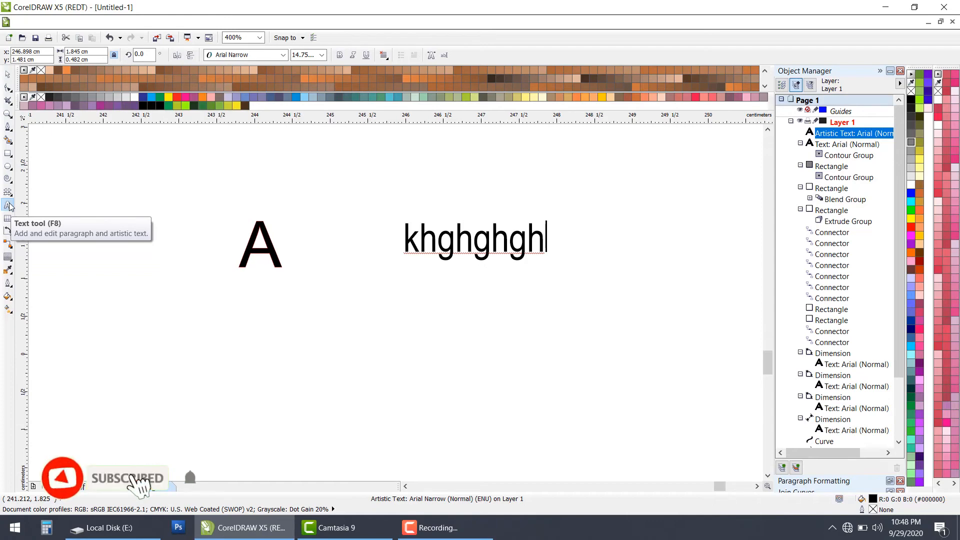
{"action": "left_click", "coordinate": [12, 260]}
{"action": "left_click", "coordinate": [14, 264]}
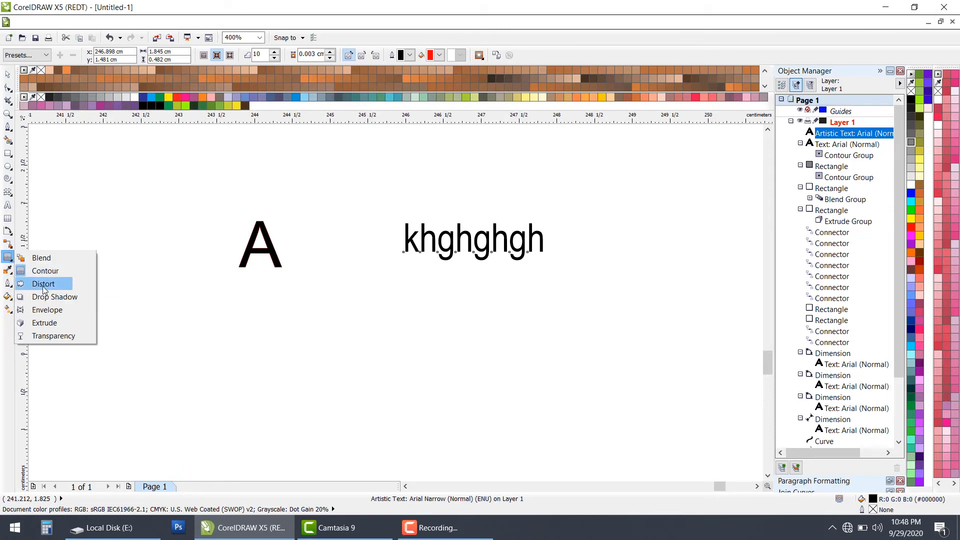
{"action": "left_click", "coordinate": [43, 284]}
{"action": "left_click", "coordinate": [8, 154]}
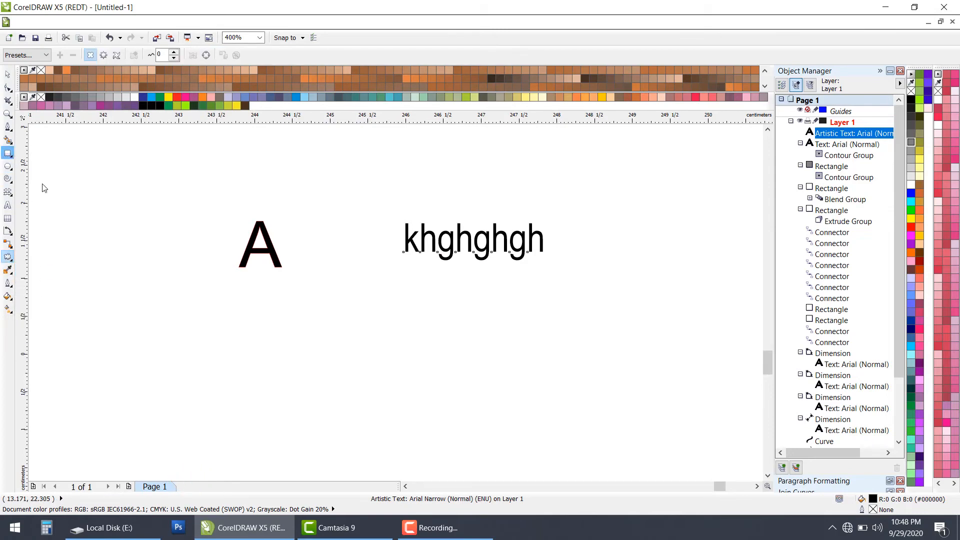
{"action": "left_click_drag", "start_coordinate": [249, 361], "coordinate": [406, 444]}
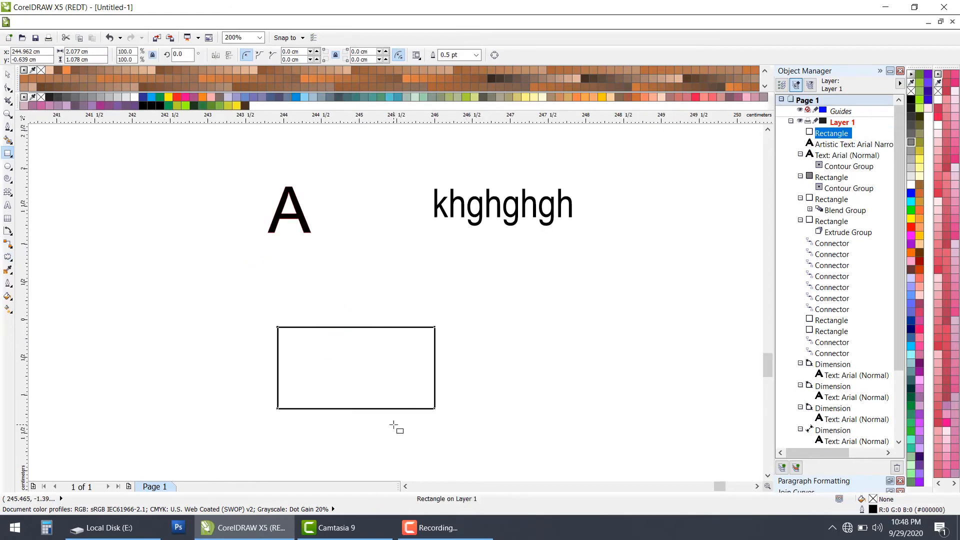
Step: Apply a push and pull distortion to the new rectangle, pulling its corners outward, and raise the amplitude to 24
{"action": "left_click", "coordinate": [7, 256]}
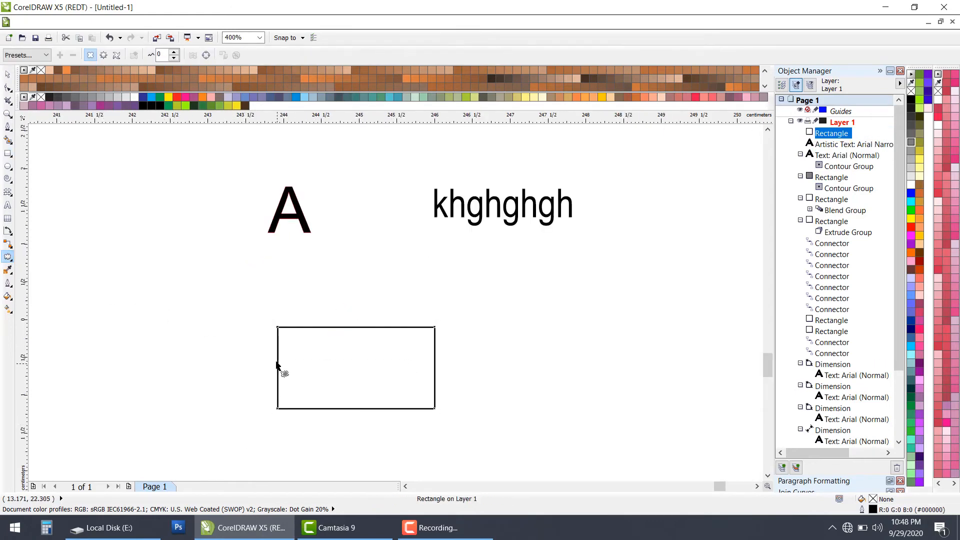
{"action": "left_click_drag", "start_coordinate": [277, 362], "coordinate": [376, 361]}
{"action": "left_click_drag", "start_coordinate": [371, 327], "coordinate": [409, 355]}
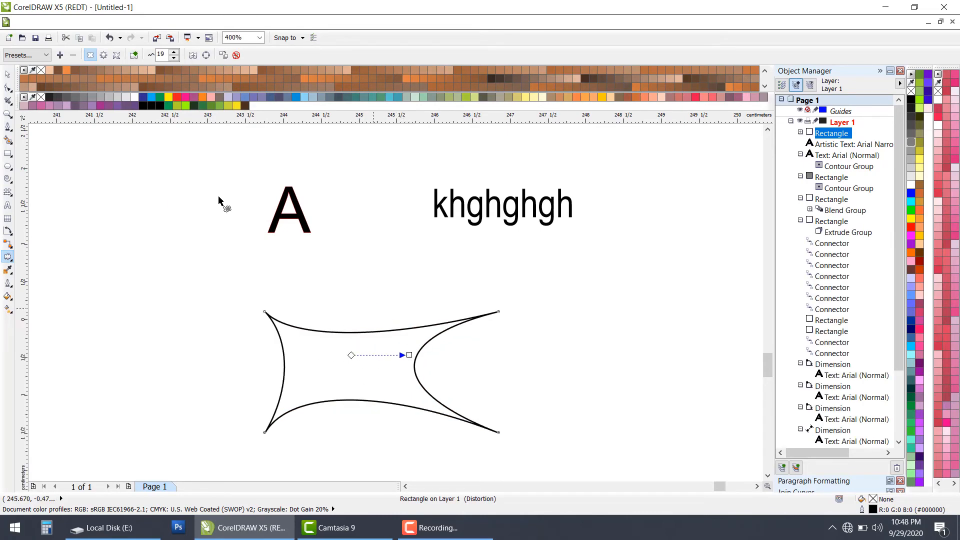
{"action": "left_click", "coordinate": [174, 52]}
{"action": "left_click", "coordinate": [174, 52]}
{"action": "left_click", "coordinate": [174, 52]}
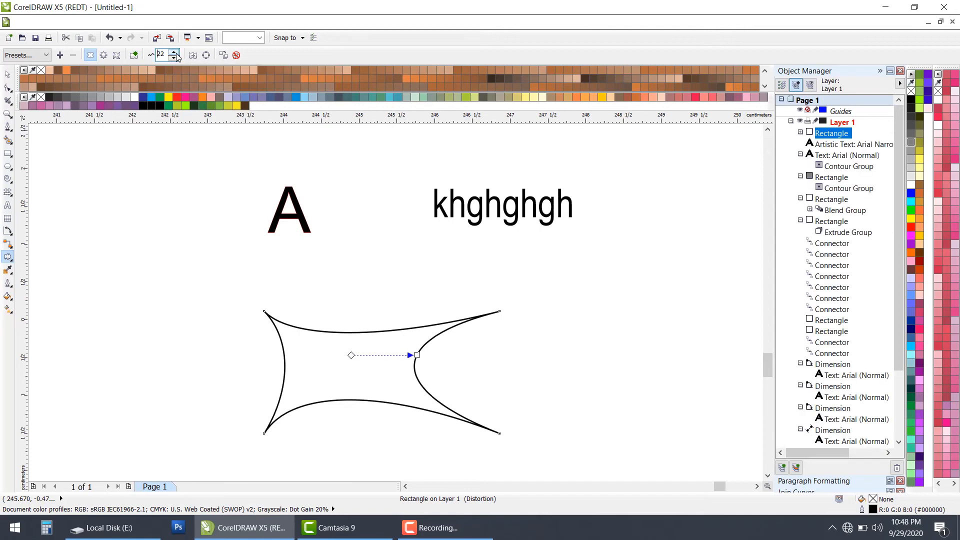
{"action": "left_click", "coordinate": [174, 52]}
{"action": "left_click", "coordinate": [174, 52]}
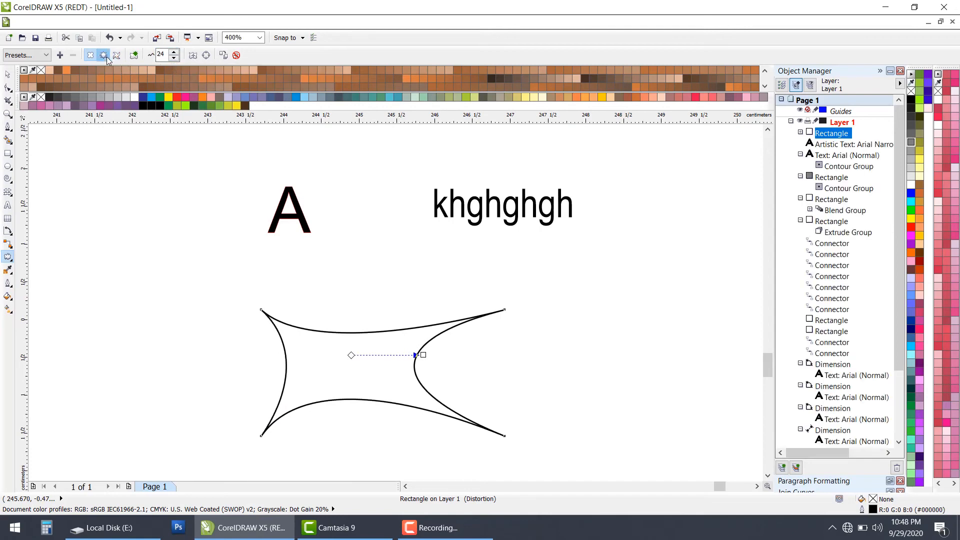
Step: Add a zipper distortion to the rectangle, followed by twister distortions that swirl it into a curved wave shape
{"action": "left_click", "coordinate": [104, 55]}
{"action": "left_click_drag", "start_coordinate": [275, 286], "coordinate": [311, 286]}
{"action": "left_click", "coordinate": [116, 55]}
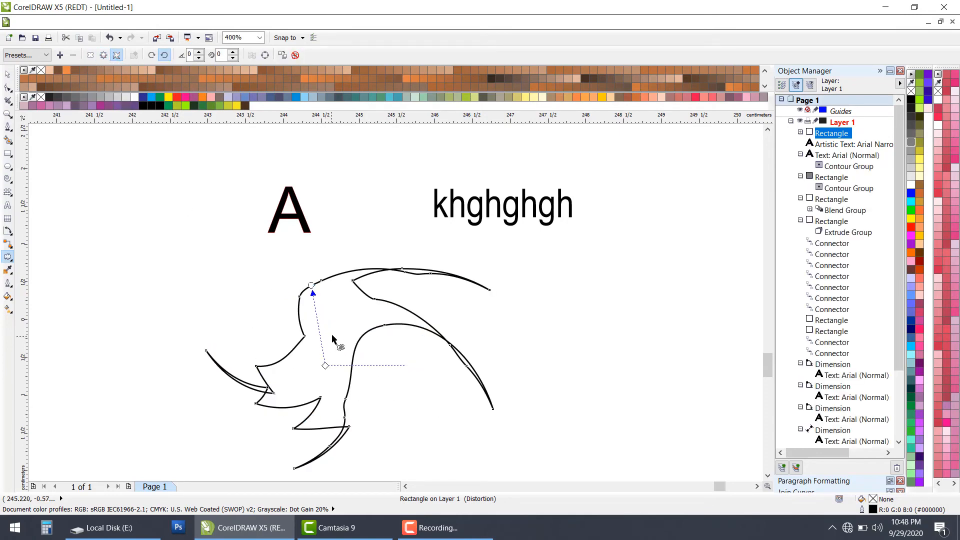
{"action": "left_click_drag", "start_coordinate": [308, 342], "coordinate": [240, 312]}
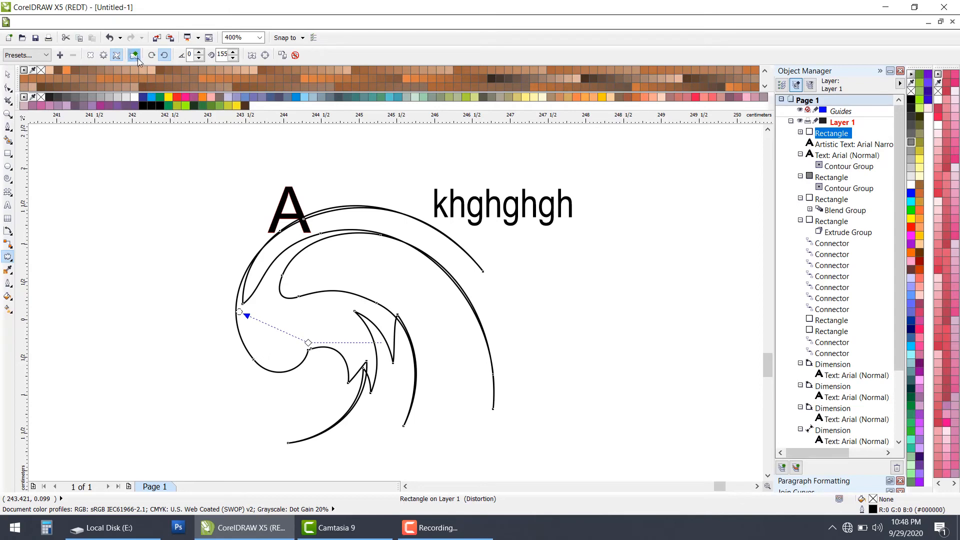
{"action": "left_click_drag", "start_coordinate": [297, 288], "coordinate": [378, 378]}
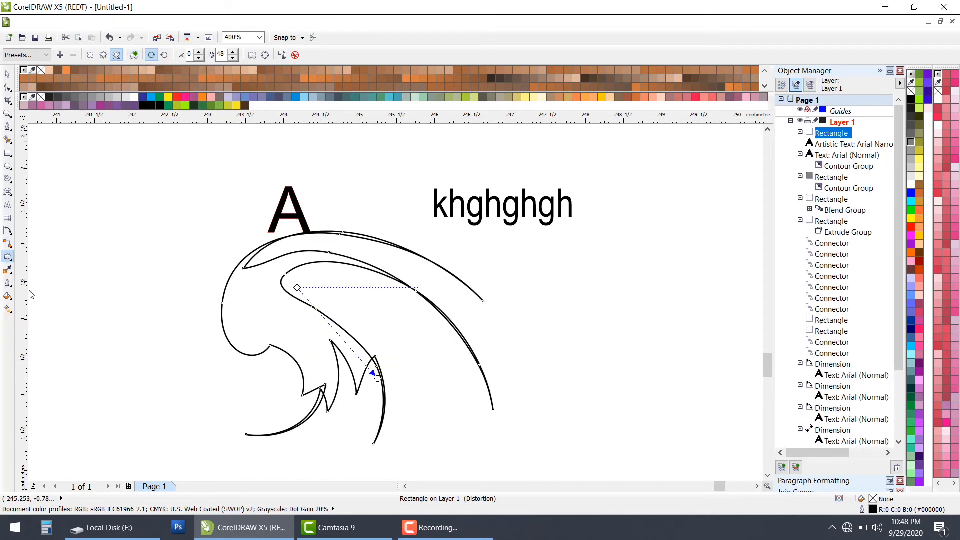
Step: Add a drop shadow to the swirled shape, cast toward its lower right
{"action": "left_click", "coordinate": [12, 261]}
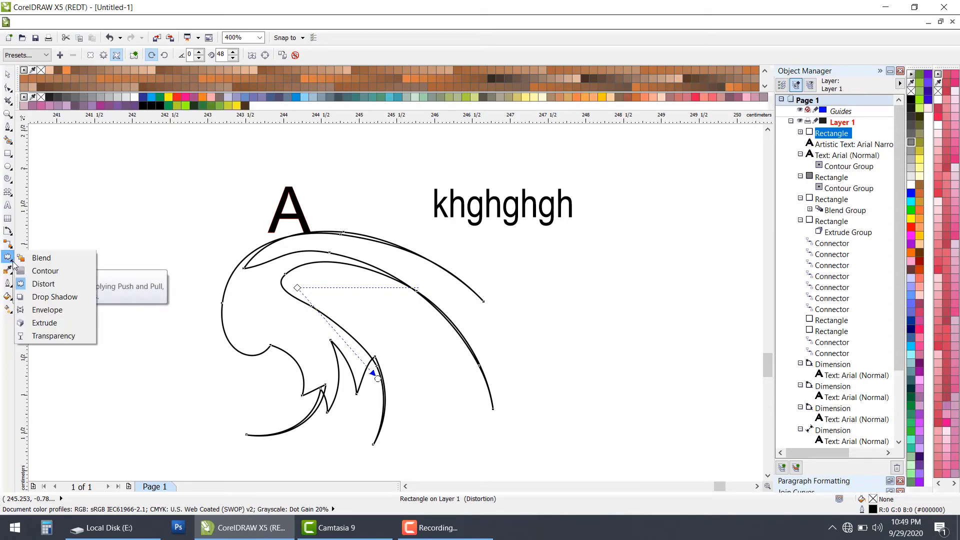
{"action": "left_click", "coordinate": [73, 298]}
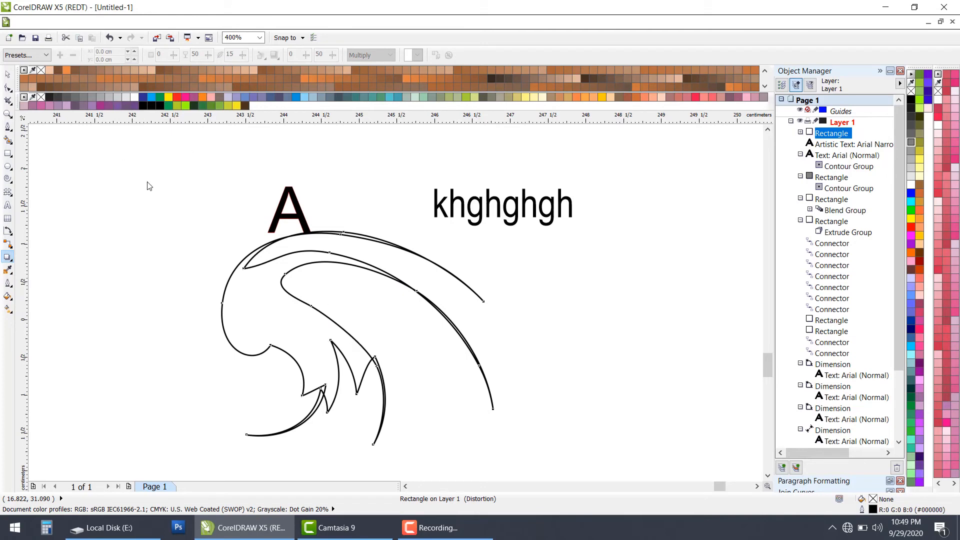
{"action": "left_click_drag", "start_coordinate": [272, 319], "coordinate": [444, 354]}
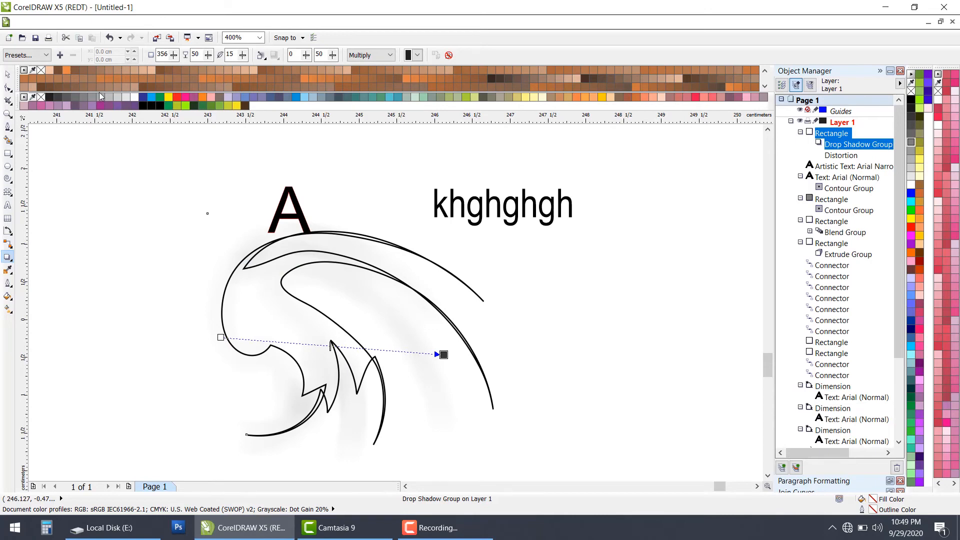
Step: Apply the Perspective Top Left preset to the swirled shape's drop shadow
{"action": "left_click", "coordinate": [46, 55]}
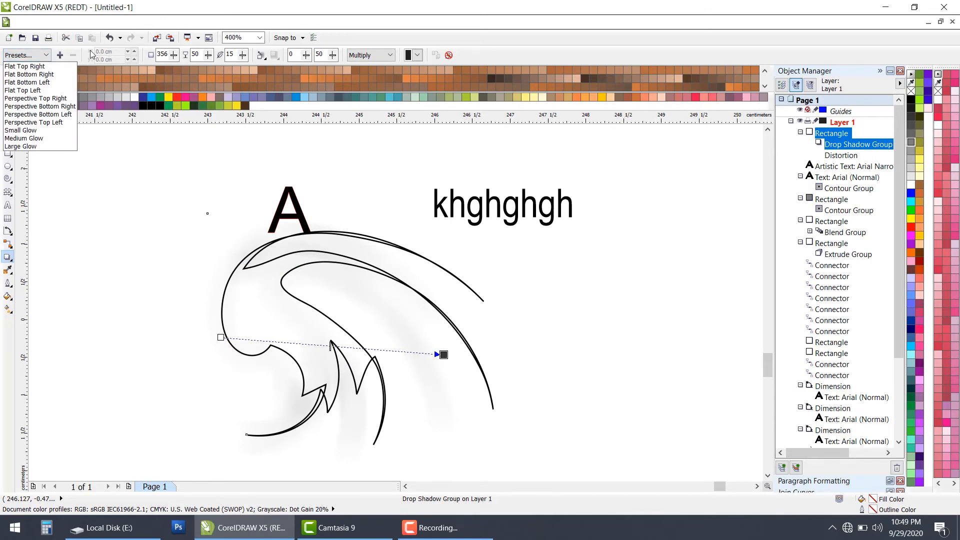
{"action": "left_click", "coordinate": [7, 255]}
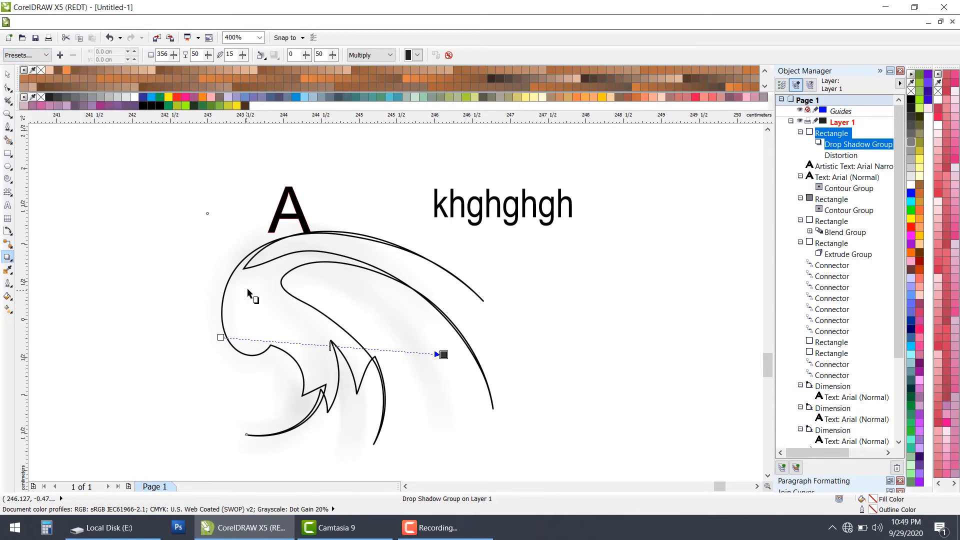
{"action": "left_click", "coordinate": [47, 56]}
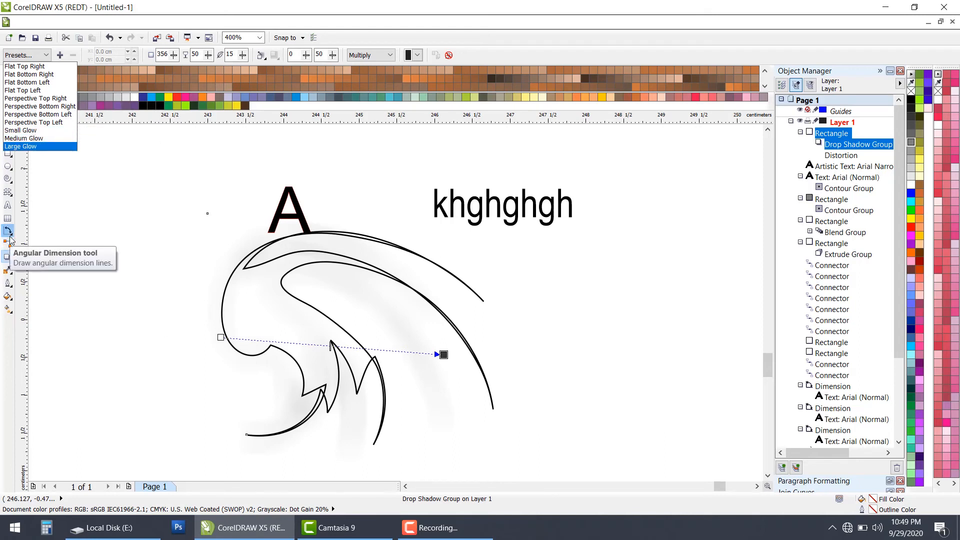
{"action": "left_click", "coordinate": [32, 125]}
{"action": "left_click", "coordinate": [31, 127]}
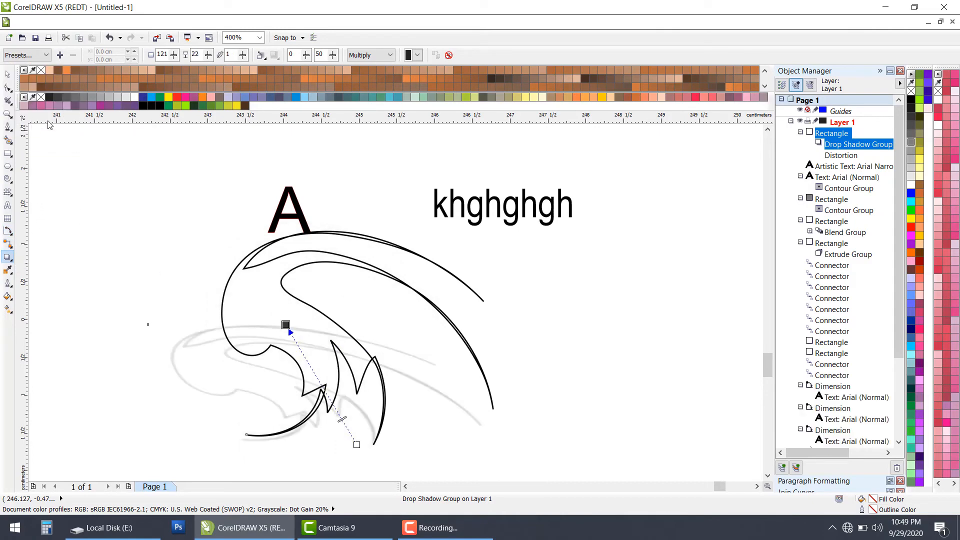
Step: Fill the swirled shape with light yellow
{"action": "left_click", "coordinate": [13, 264]}
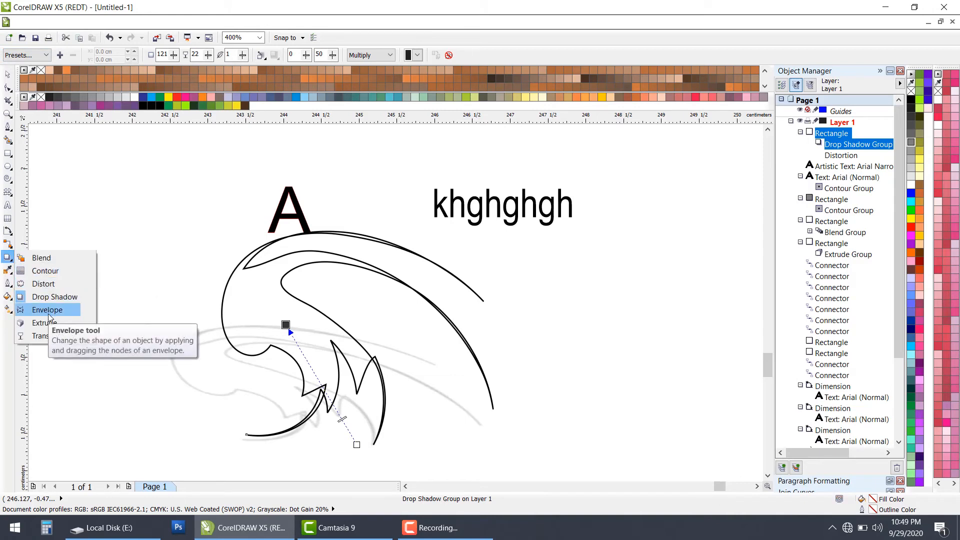
{"action": "left_click", "coordinate": [53, 336]}
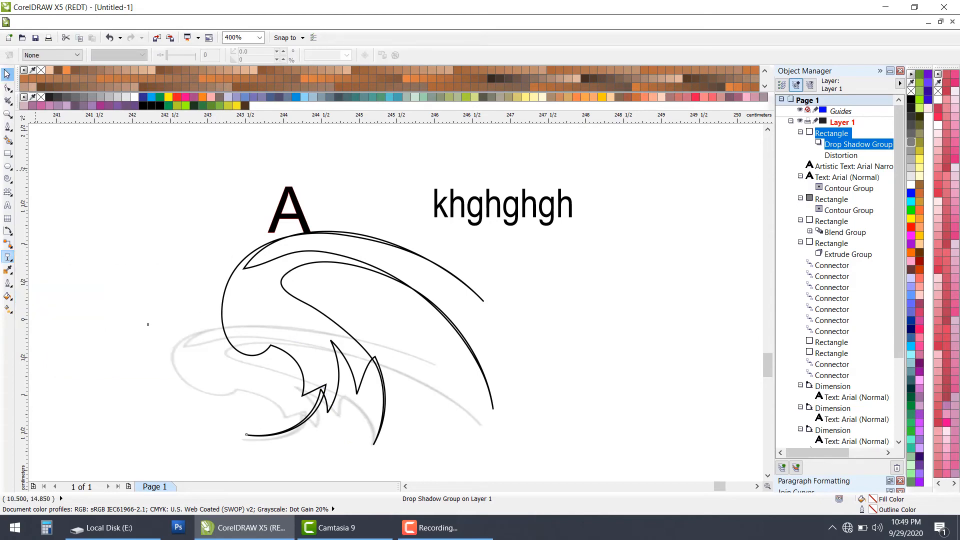
{"action": "left_click", "coordinate": [8, 74]}
{"action": "left_click", "coordinate": [273, 306]}
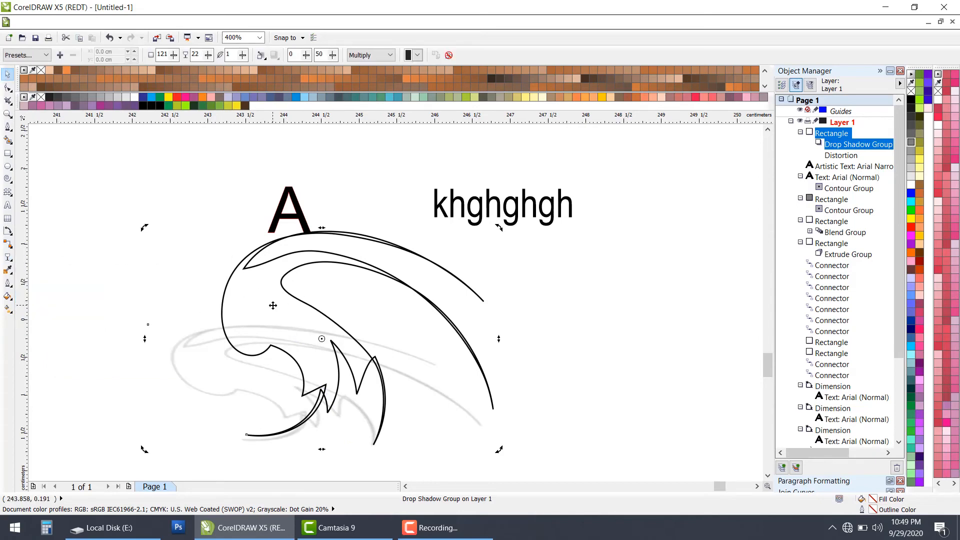
{"action": "left_click", "coordinate": [918, 168]}
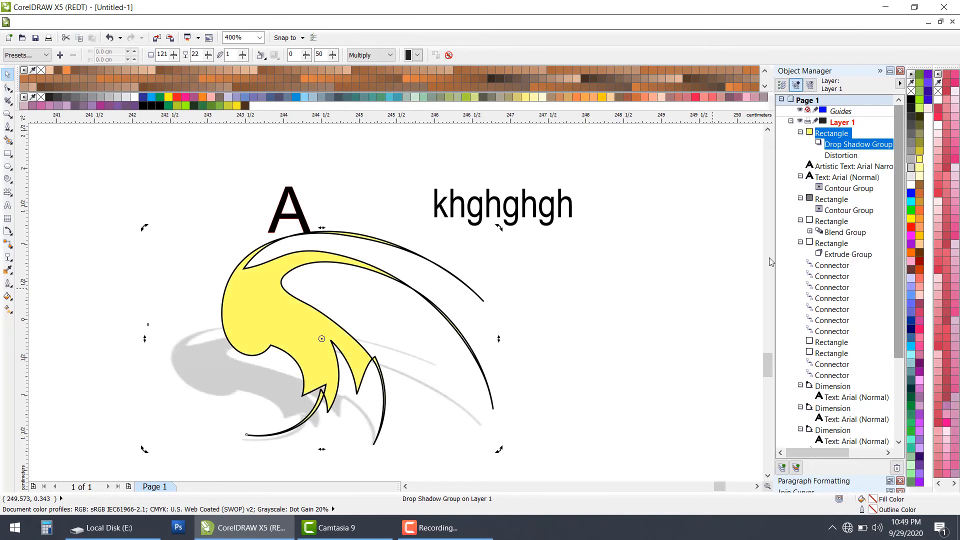
{"action": "left_click", "coordinate": [615, 307]}
Step: Apply a linear transparency to the yellow swirled shape, fading from its upper left toward its lower right
{"action": "left_click", "coordinate": [273, 302]}
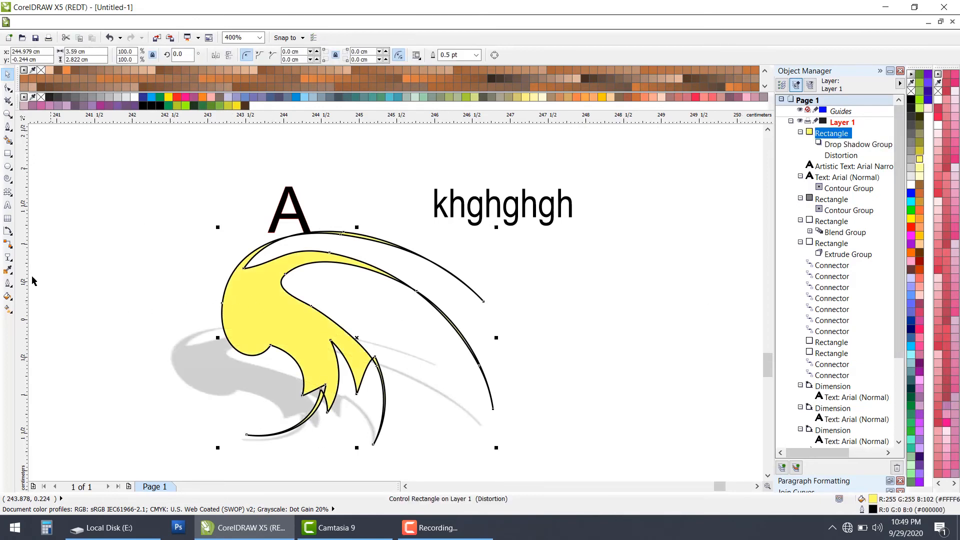
{"action": "left_click", "coordinate": [8, 257]}
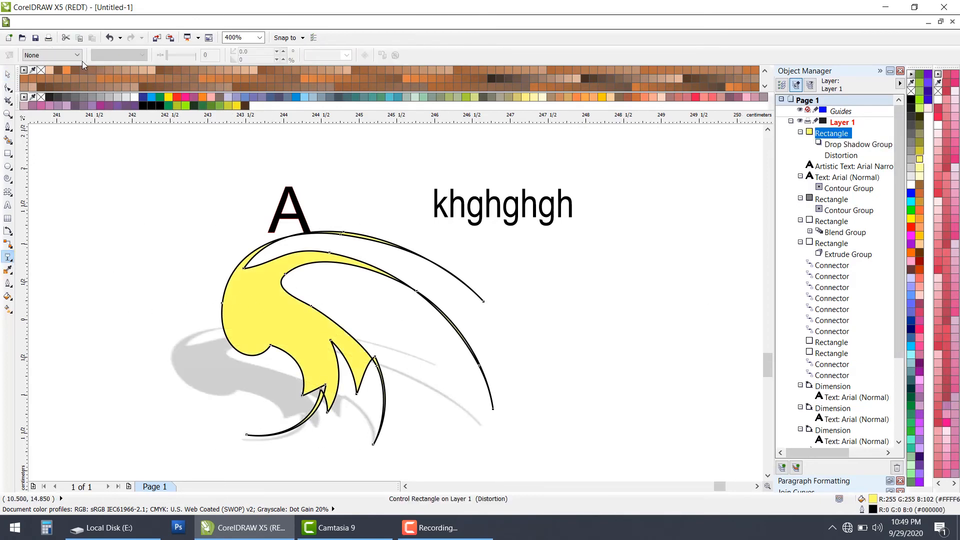
{"action": "left_click_drag", "start_coordinate": [233, 272], "coordinate": [233, 276]}
{"action": "left_click_drag", "start_coordinate": [264, 349], "coordinate": [352, 243]}
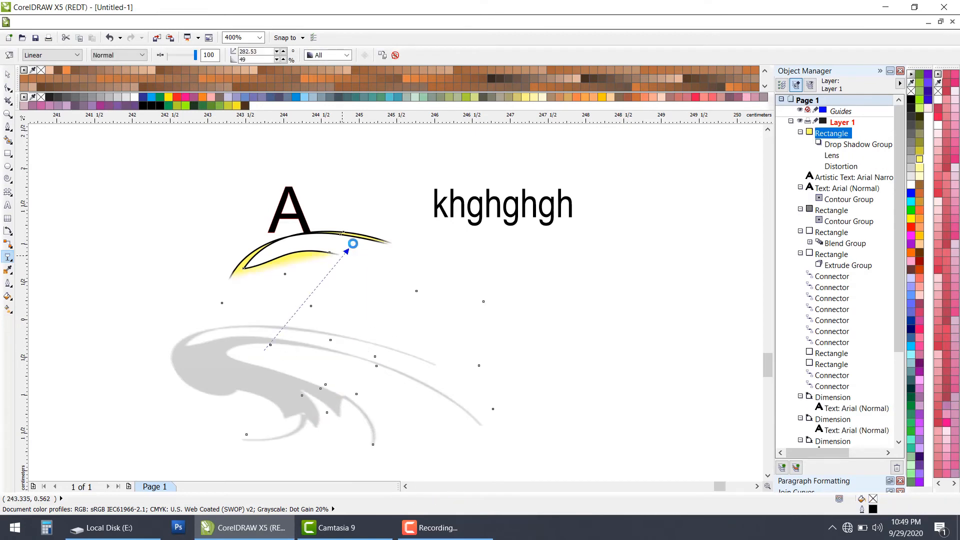
{"action": "left_click_drag", "start_coordinate": [198, 253], "coordinate": [463, 393]}
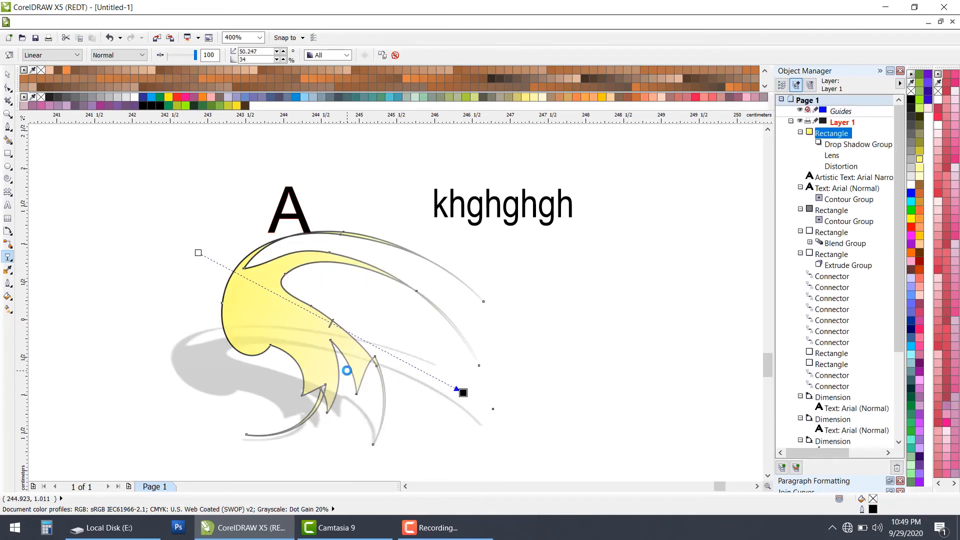
Step: Redirect the yellow swirled shape's linear transparency toward its lower right, and change the transparency type to Uniform
{"action": "left_click_drag", "start_coordinate": [284, 303], "coordinate": [391, 304]}
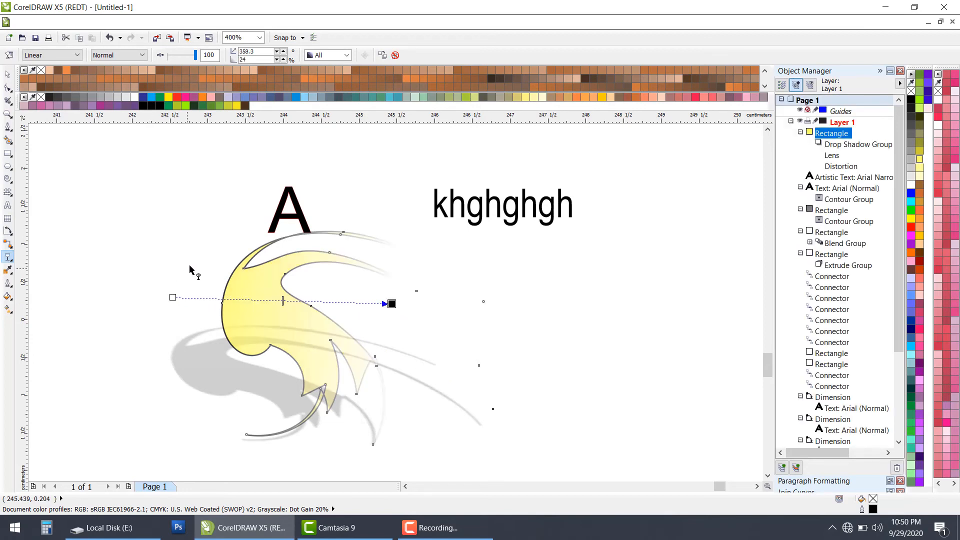
{"action": "left_click_drag", "start_coordinate": [188, 268], "coordinate": [390, 360]}
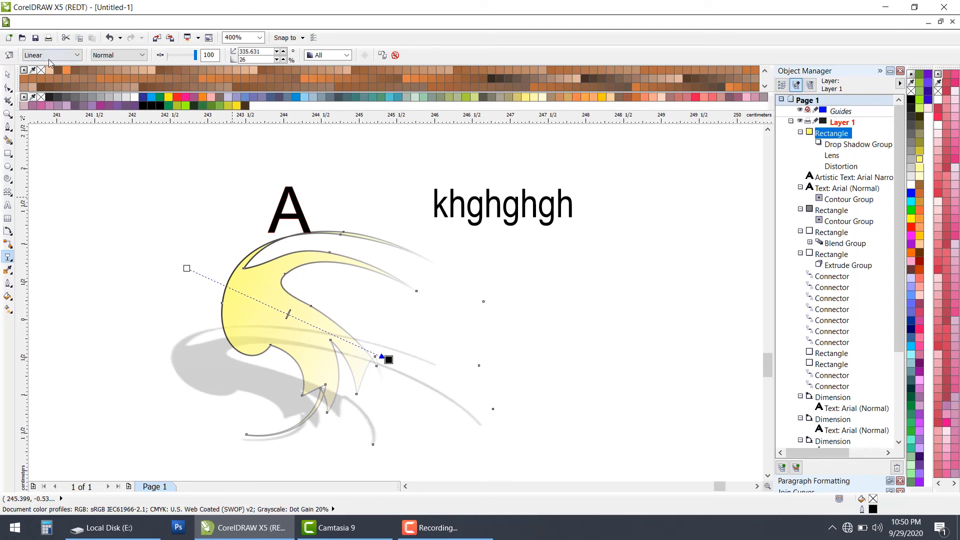
{"action": "left_click", "coordinate": [76, 56]}
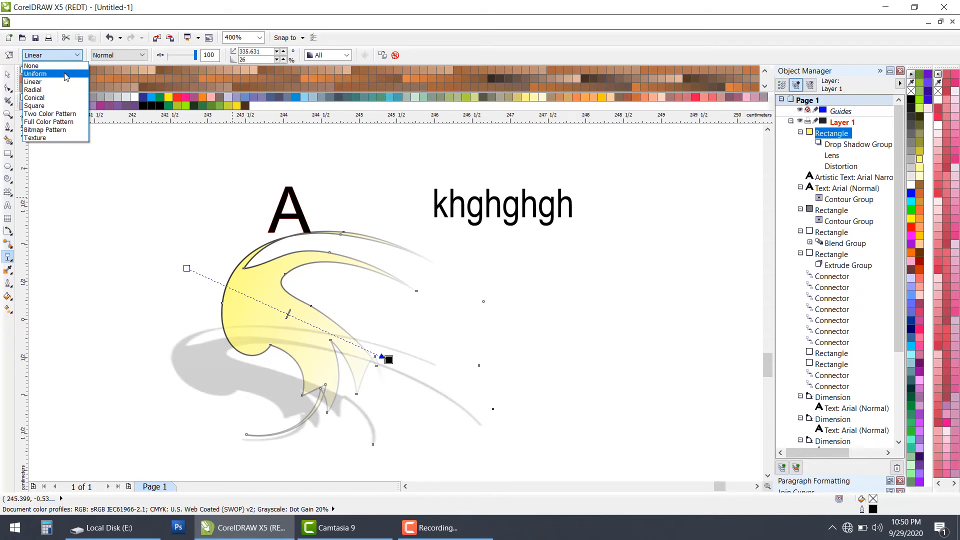
{"action": "left_click", "coordinate": [65, 75]}
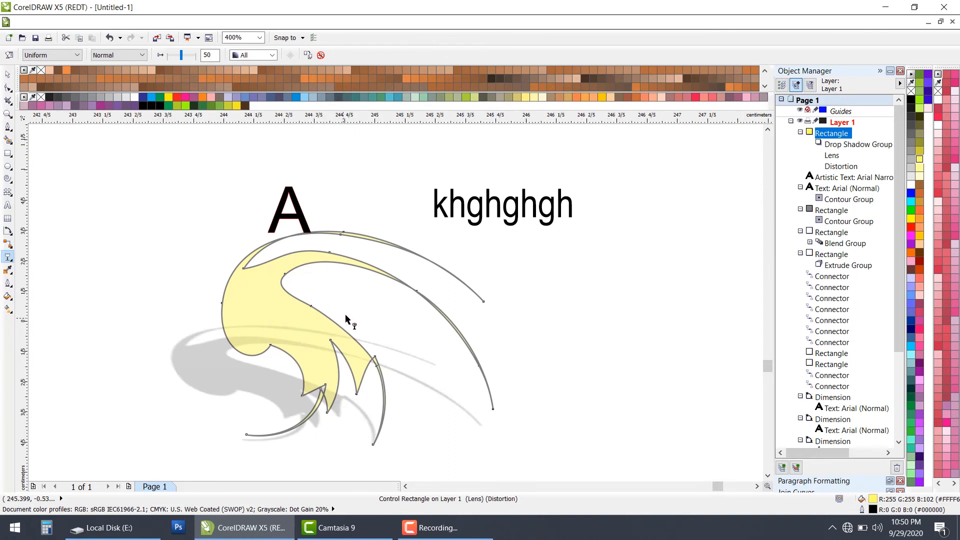
{"action": "scroll", "coordinate": [346, 318], "scroll_direction": "up", "scroll_amount": 1}
{"action": "scroll", "coordinate": [345, 318], "scroll_direction": "down", "scroll_amount": 1}
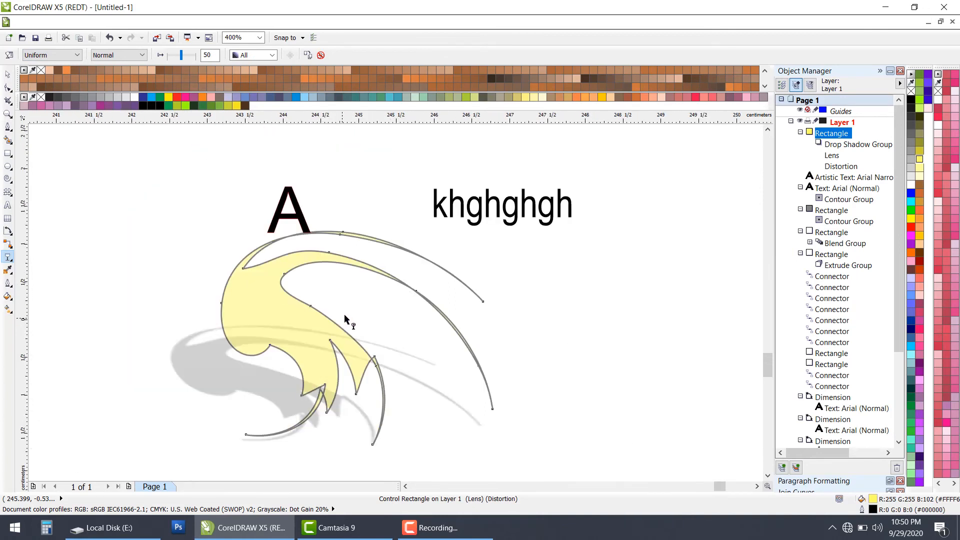
Step: Apply an envelope to the yellow swirled shape and pull the upper part of its right edge about 0.6 cm inward
{"action": "left_click", "coordinate": [8, 74]}
{"action": "scroll", "coordinate": [343, 313], "scroll_direction": "down", "scroll_amount": 1}
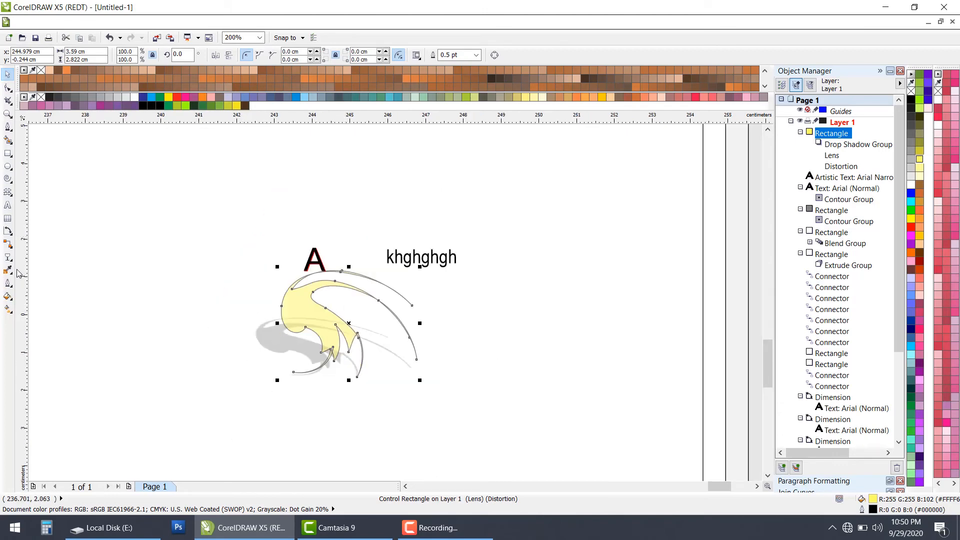
{"action": "left_click", "coordinate": [9, 257]}
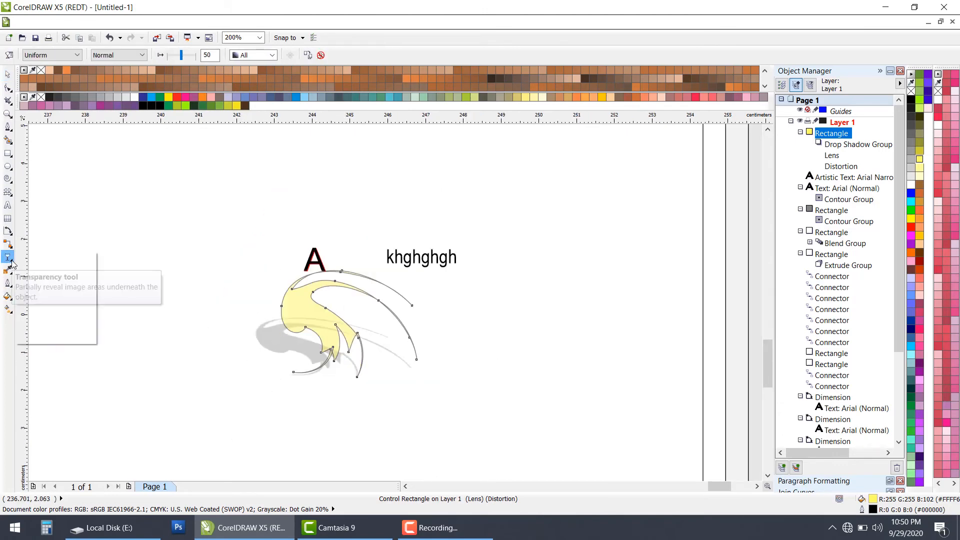
{"action": "left_click", "coordinate": [9, 257]}
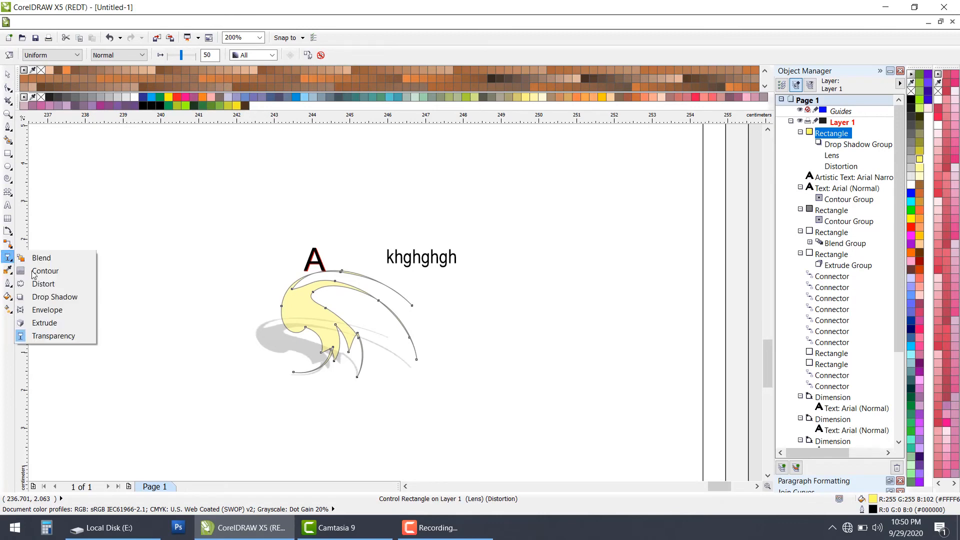
{"action": "left_click", "coordinate": [68, 313]}
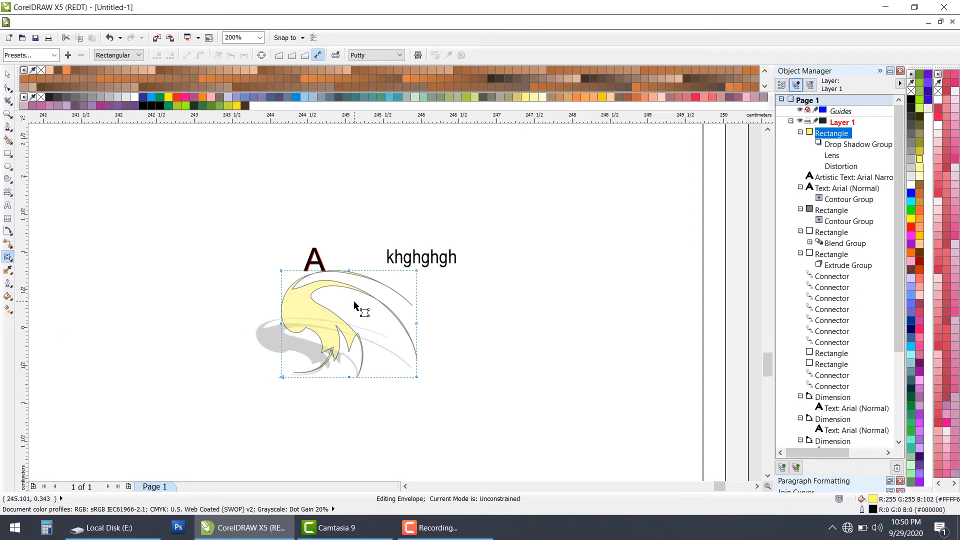
{"action": "scroll", "coordinate": [353, 300], "scroll_direction": "up", "scroll_amount": 2}
{"action": "scroll", "coordinate": [518, 278], "scroll_direction": "down", "scroll_amount": 1}
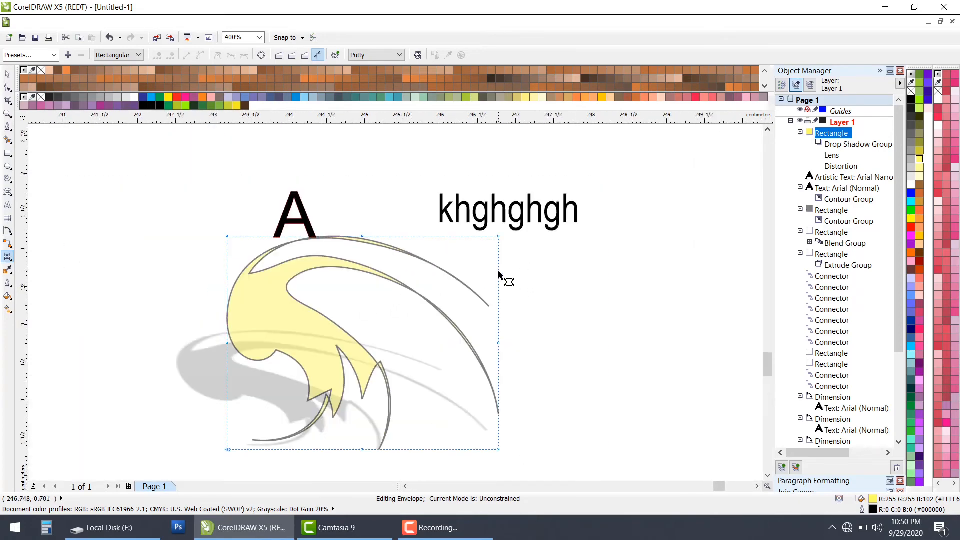
{"action": "left_click_drag", "start_coordinate": [498, 270], "coordinate": [453, 261]}
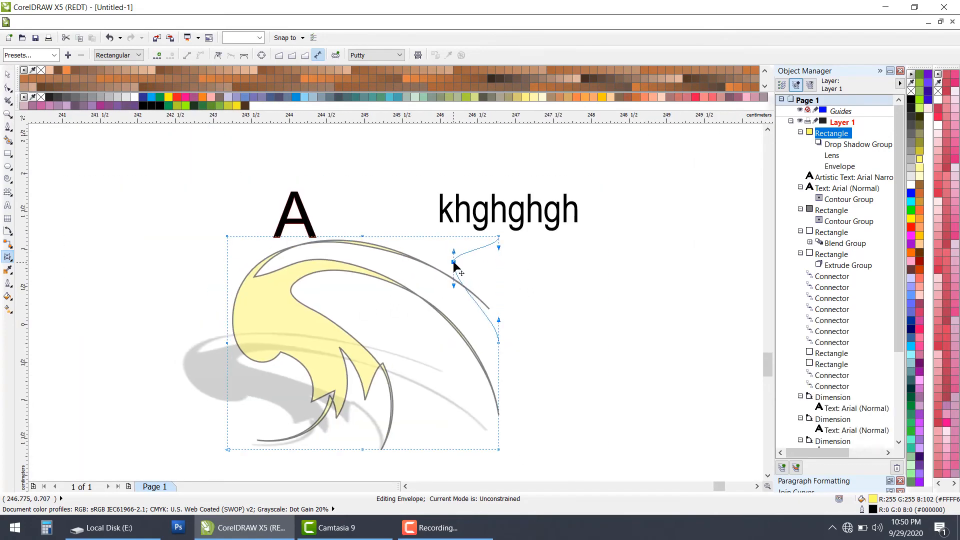
{"action": "left_click", "coordinate": [420, 239]}
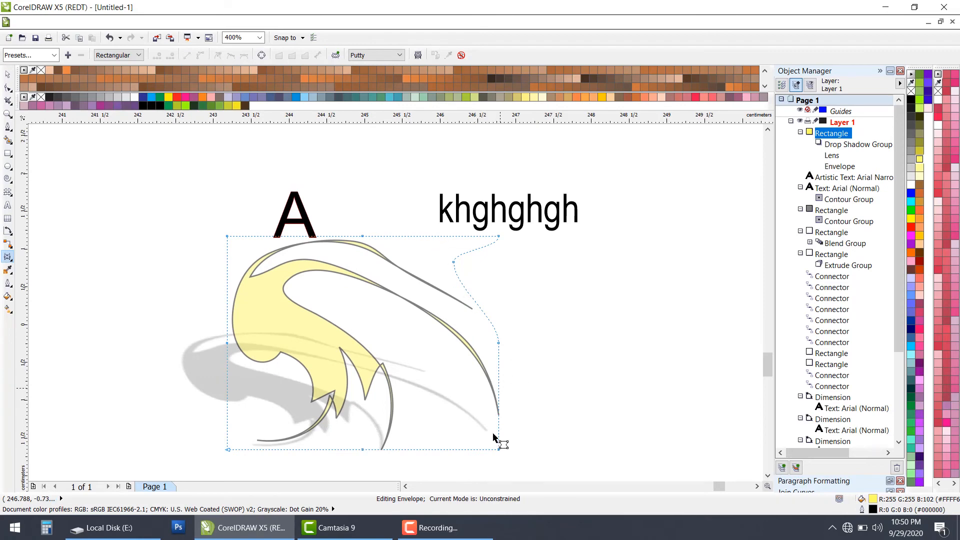
Step: Add an envelope node on the right half of the swirled shape's bottom edge and pull it upward
{"action": "left_click", "coordinate": [453, 448]}
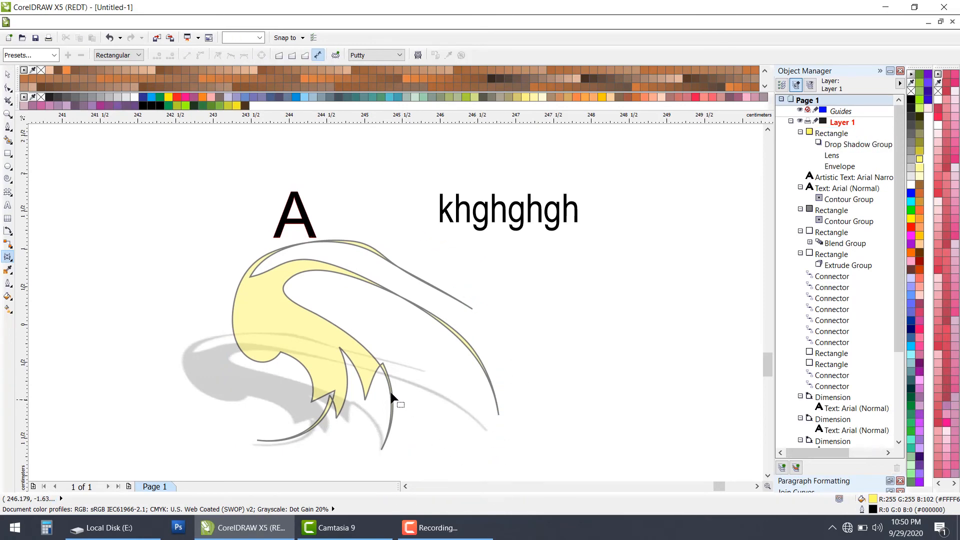
{"action": "left_click", "coordinate": [365, 365]}
{"action": "left_click", "coordinate": [425, 449]}
{"action": "left_click", "coordinate": [334, 352]}
{"action": "double_click", "coordinate": [446, 448]}
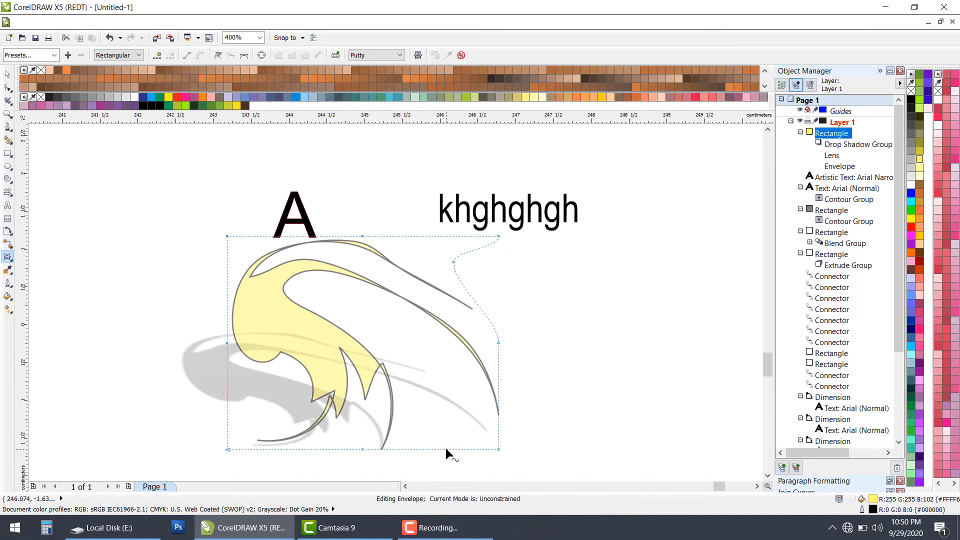
{"action": "left_click_drag", "start_coordinate": [446, 448], "coordinate": [428, 375]}
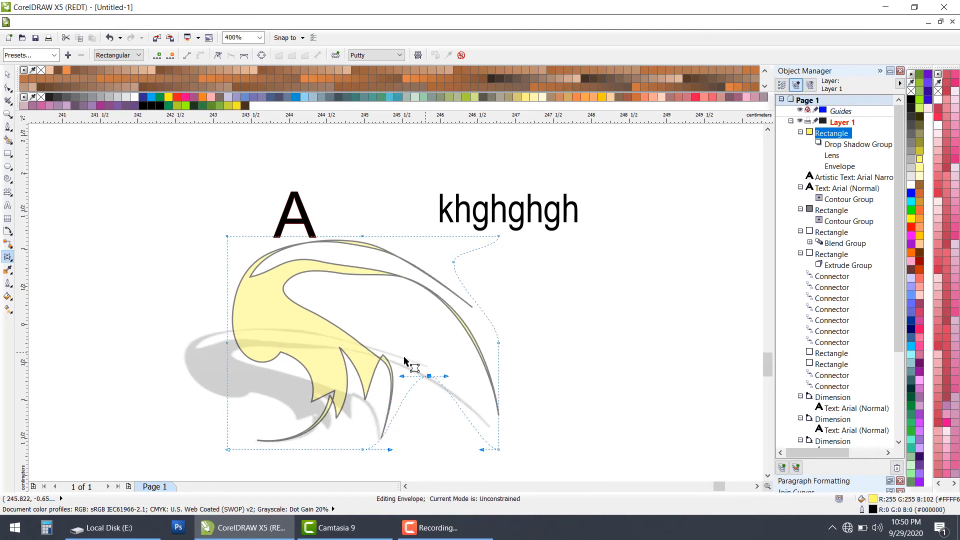
Step: Add envelope nodes on the lower left edge and the left half of the bottom edge, pulling both inward
{"action": "double_click", "coordinate": [227, 397]}
{"action": "left_click_drag", "start_coordinate": [227, 397], "coordinate": [279, 410]}
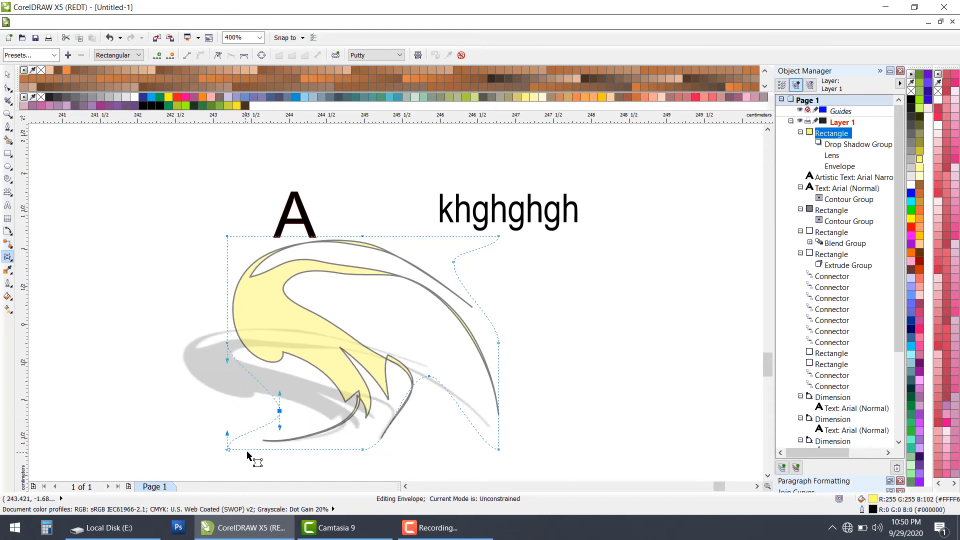
{"action": "left_click_drag", "start_coordinate": [280, 449], "coordinate": [323, 436]}
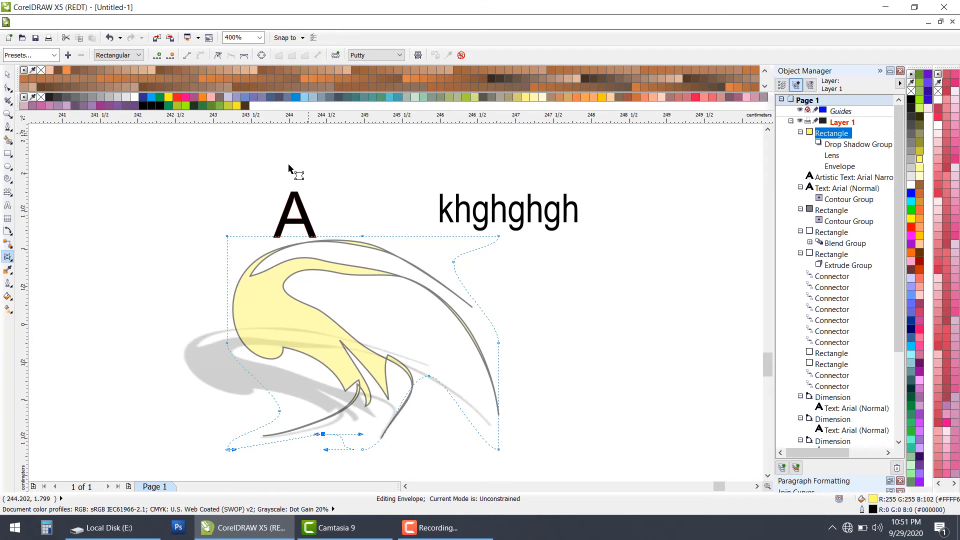
Step: Move the envelope's upper-right and upper-left corner nodes inward
{"action": "left_click", "coordinate": [226, 236]}
{"action": "left_click_drag", "start_coordinate": [498, 237], "coordinate": [452, 260]}
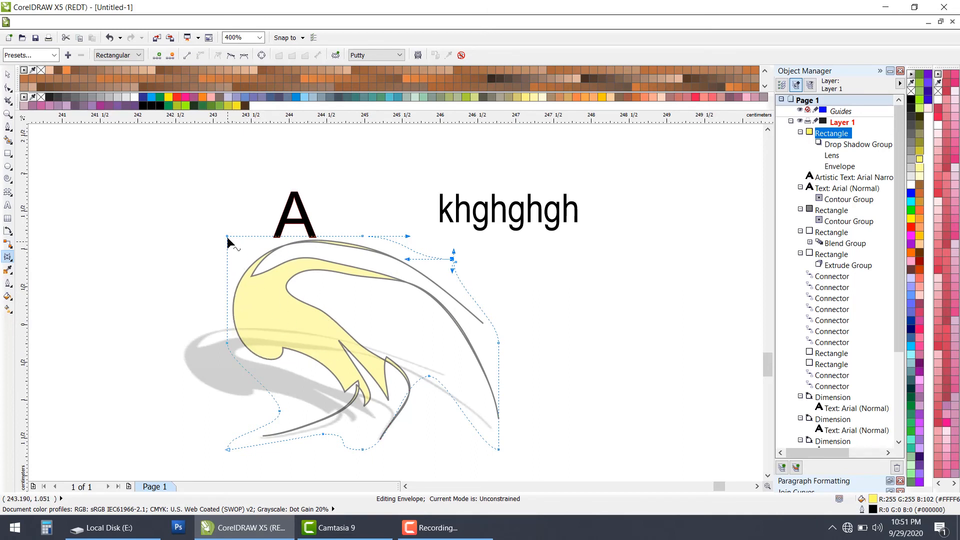
{"action": "left_click_drag", "start_coordinate": [228, 237], "coordinate": [238, 245]}
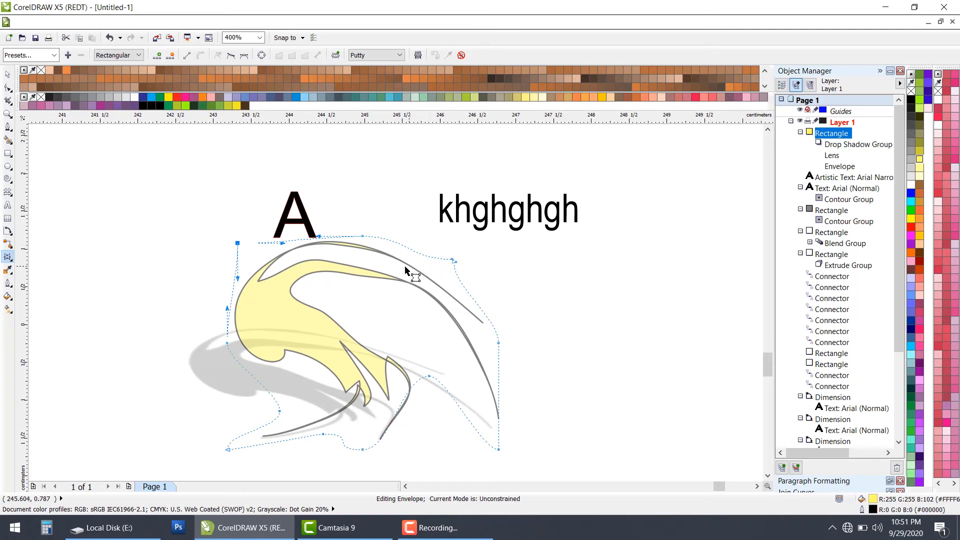
Step: Sample the light yellow fill of the swirled shape with the Color Eyedropper
{"action": "left_click", "coordinate": [9, 259]}
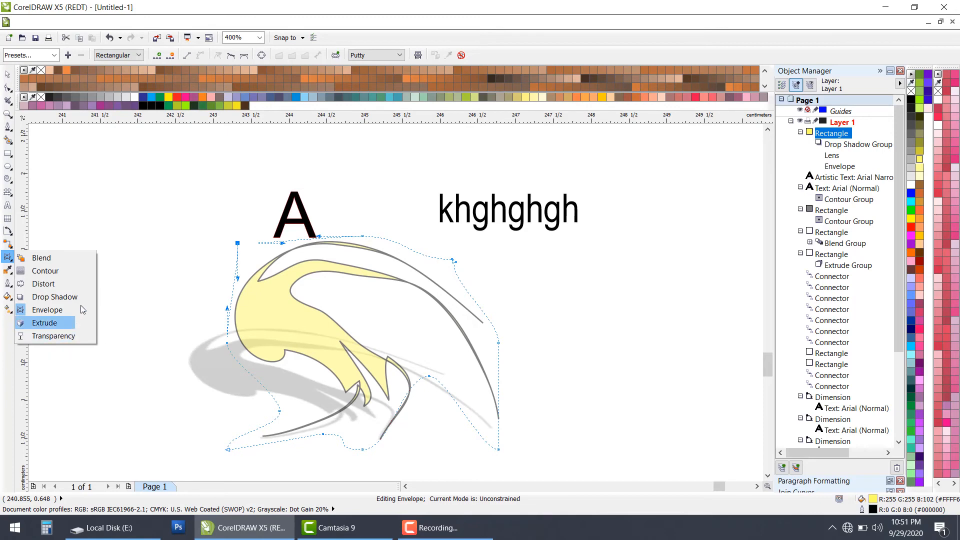
{"action": "left_click", "coordinate": [5, 272]}
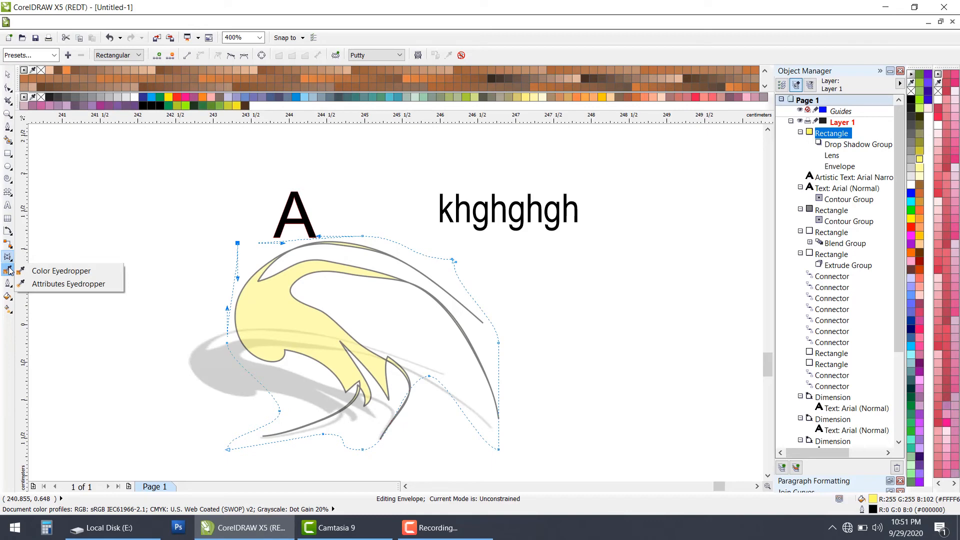
{"action": "left_click", "coordinate": [61, 270]}
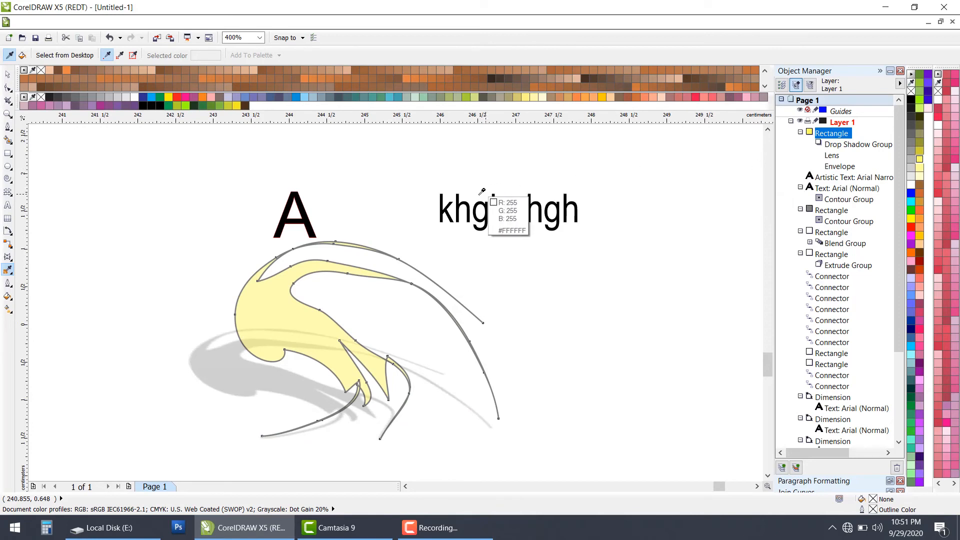
{"action": "left_click", "coordinate": [270, 301]}
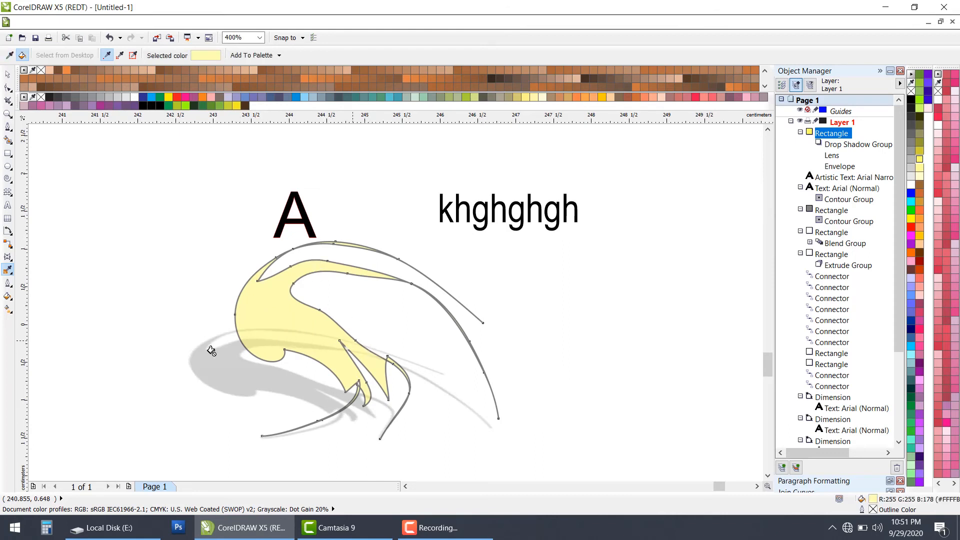
Step: Draw a rectangle about 1.22 by 0.86 cm left of the letter A and fill it with yellow sampled from the swirled shape
{"action": "left_click", "coordinate": [7, 154]}
{"action": "left_click_drag", "start_coordinate": [87, 186], "coordinate": [180, 251]}
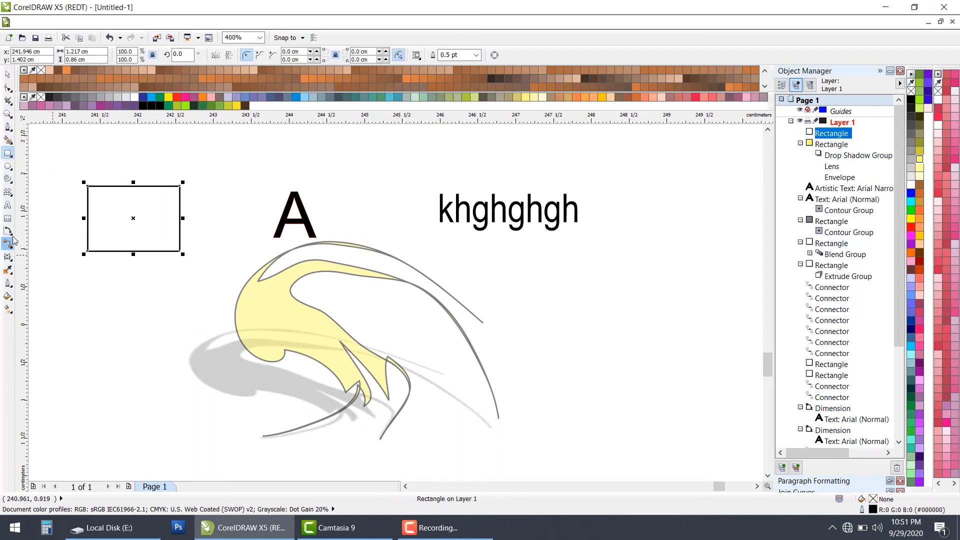
{"action": "left_click", "coordinate": [7, 270]}
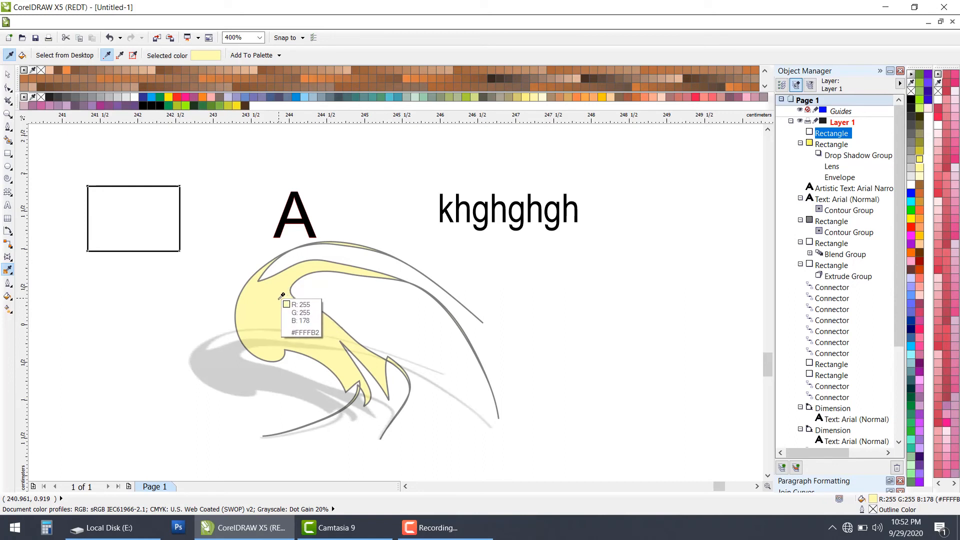
{"action": "left_click", "coordinate": [281, 298]}
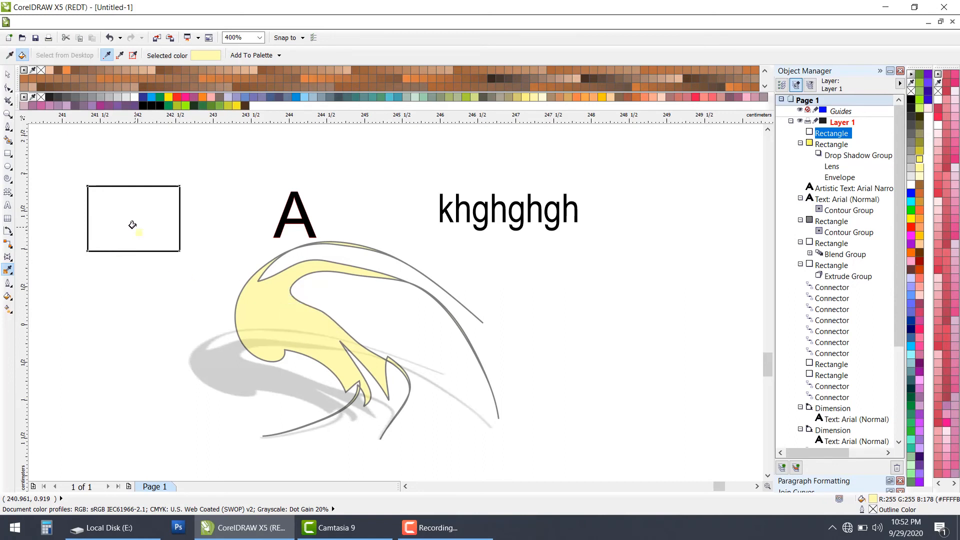
{"action": "left_click", "coordinate": [133, 225]}
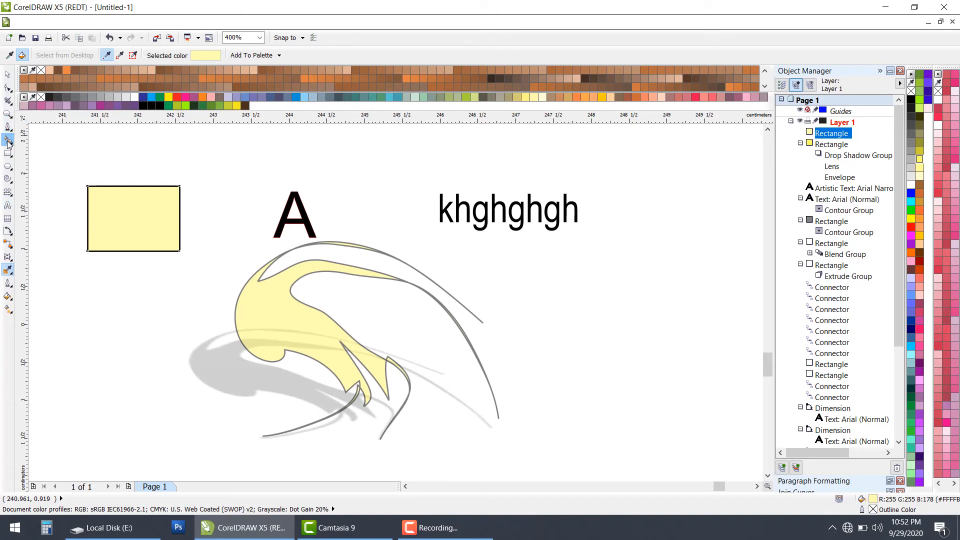
Step: Sample the white at the foot of the letter A with the Color Eyedropper and fill the rectangle with it
{"action": "left_click", "coordinate": [8, 270]}
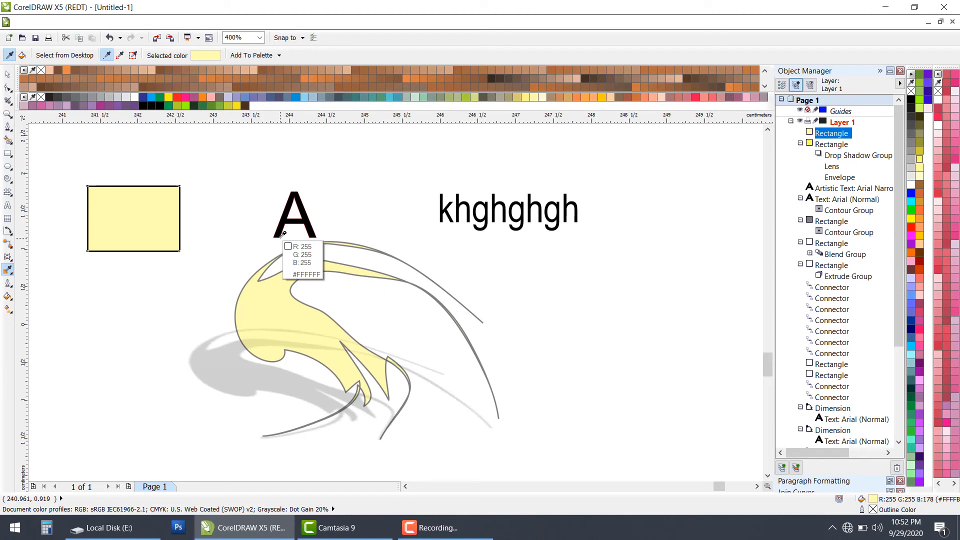
{"action": "left_click", "coordinate": [283, 234]}
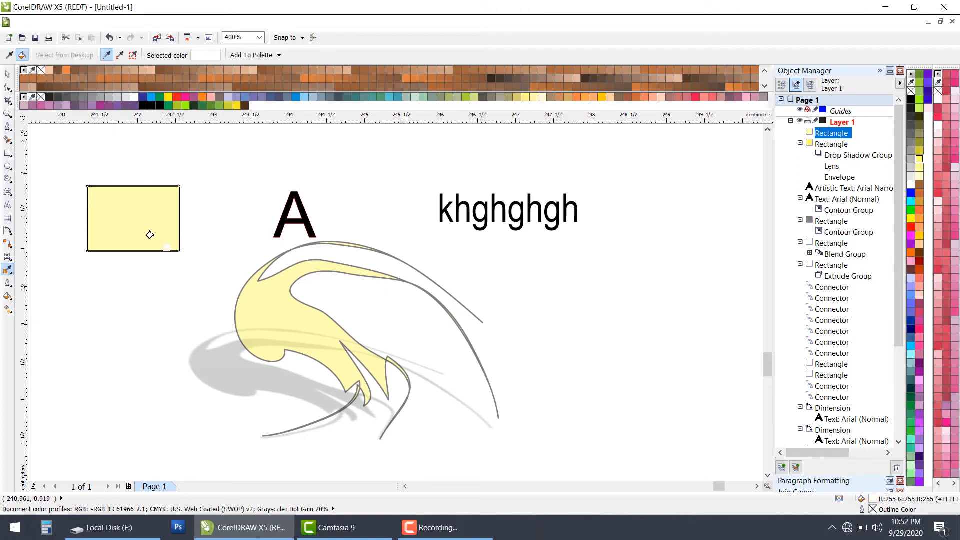
{"action": "left_click", "coordinate": [135, 225]}
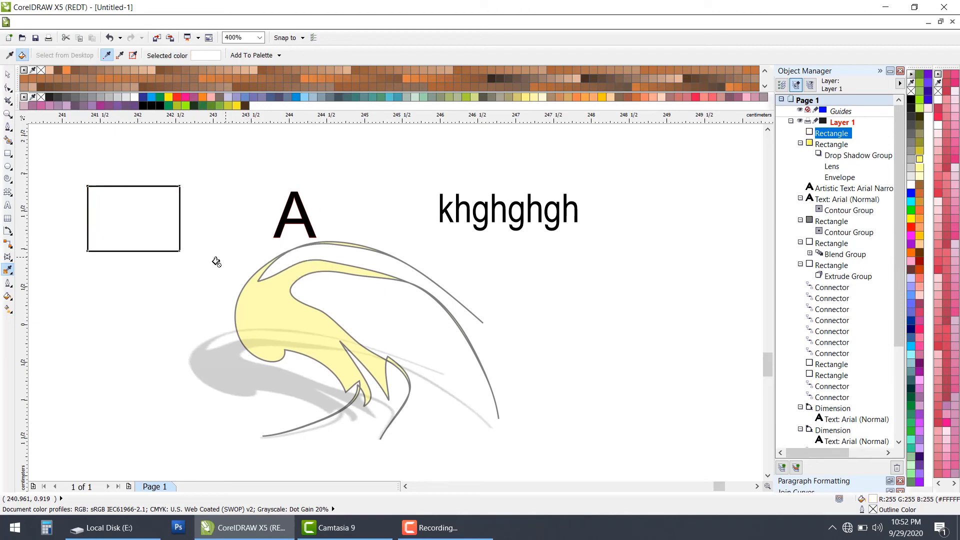
{"action": "scroll", "coordinate": [215, 265], "scroll_direction": "up", "scroll_amount": 3}
{"action": "scroll", "coordinate": [216, 260], "scroll_direction": "down", "scroll_amount": 1}
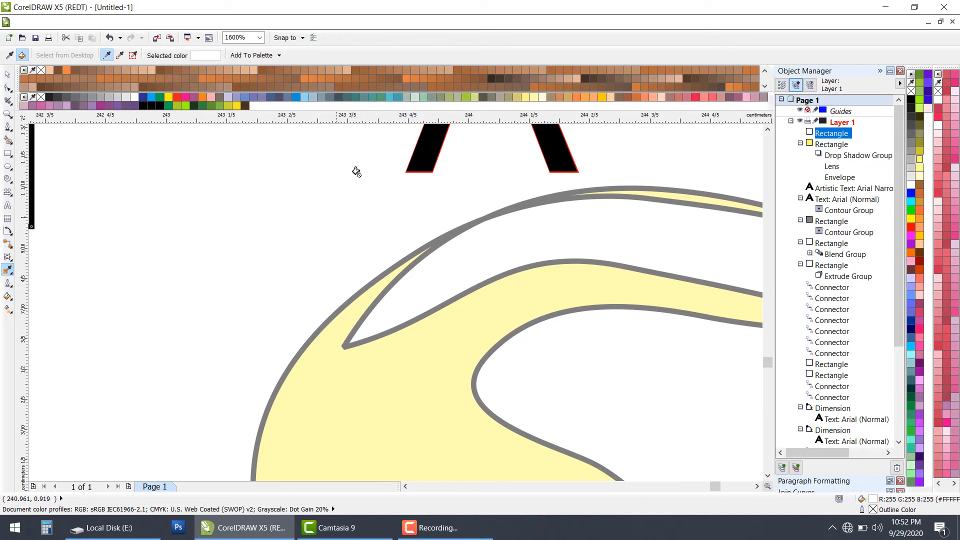
{"action": "left_click", "coordinate": [8, 288]}
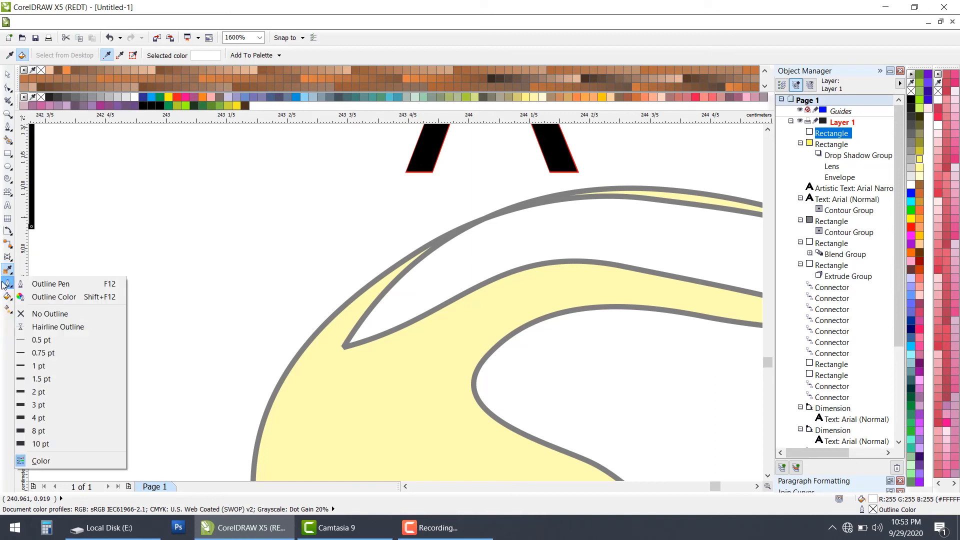
{"action": "left_click", "coordinate": [3, 284]}
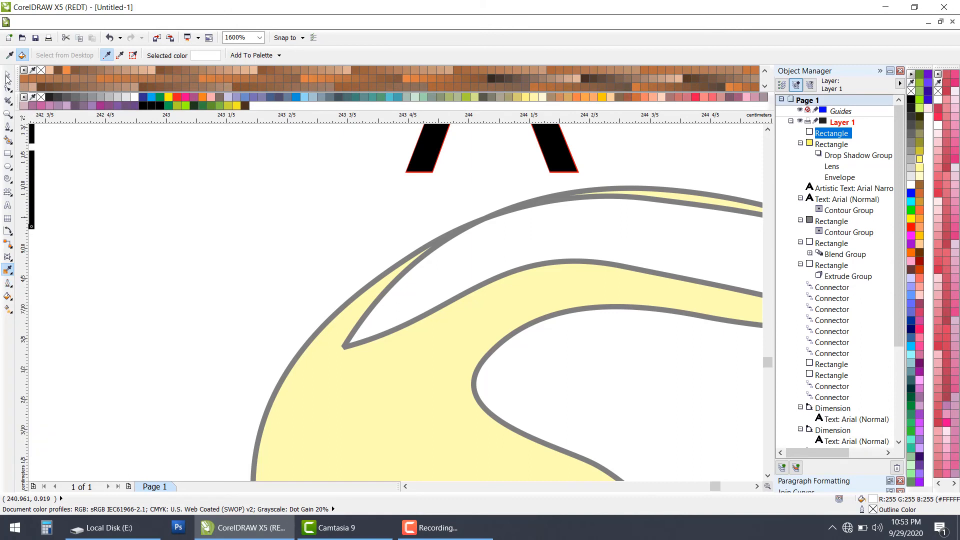
Step: Draw a nearly horizontal straight line about 0.34 cm long in the empty area beside the swirled shape's upper-left edge
{"action": "left_click", "coordinate": [10, 130]}
{"action": "left_click", "coordinate": [36, 180]}
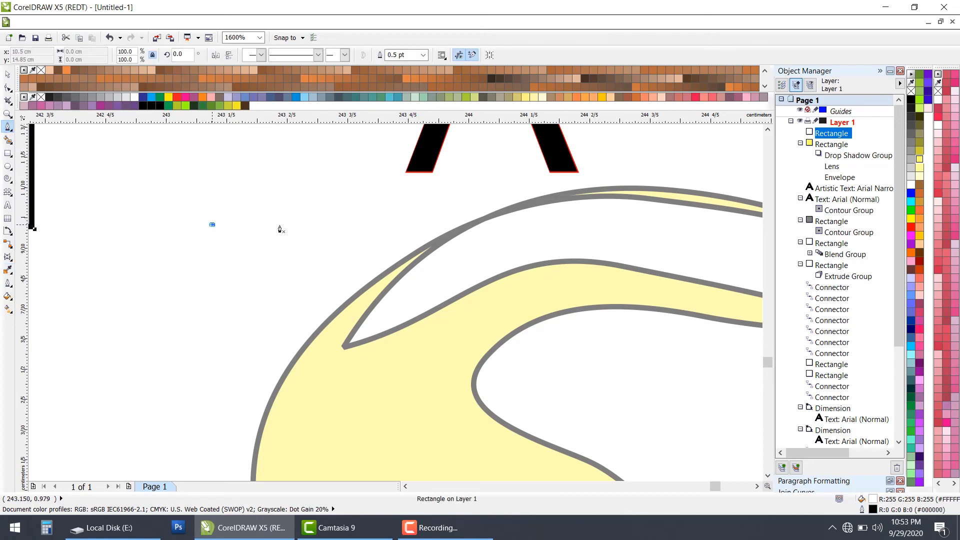
{"action": "left_click", "coordinate": [320, 225]}
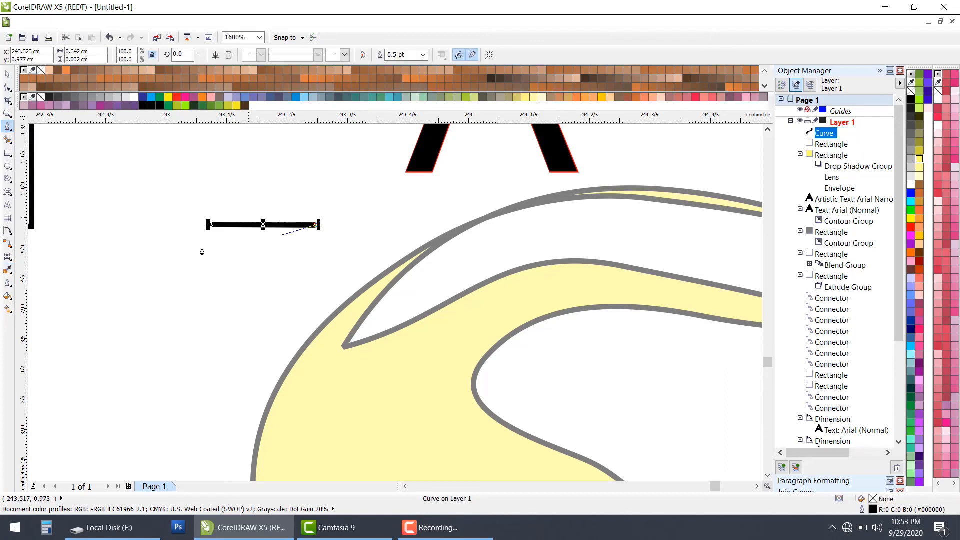
{"action": "key", "text": "space"}
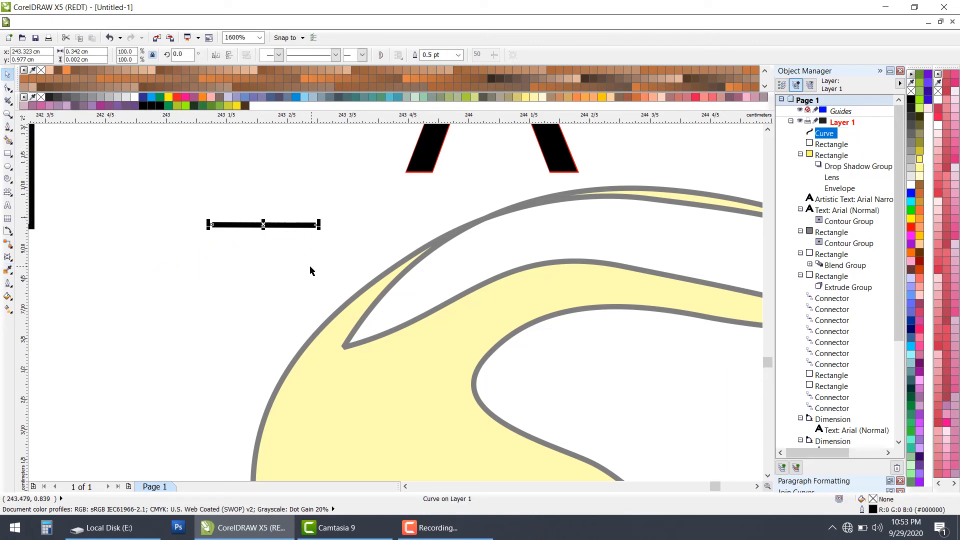
Step: Try a 10 pt outline width on the line and set it back to 0.5 pt
{"action": "left_click", "coordinate": [8, 285]}
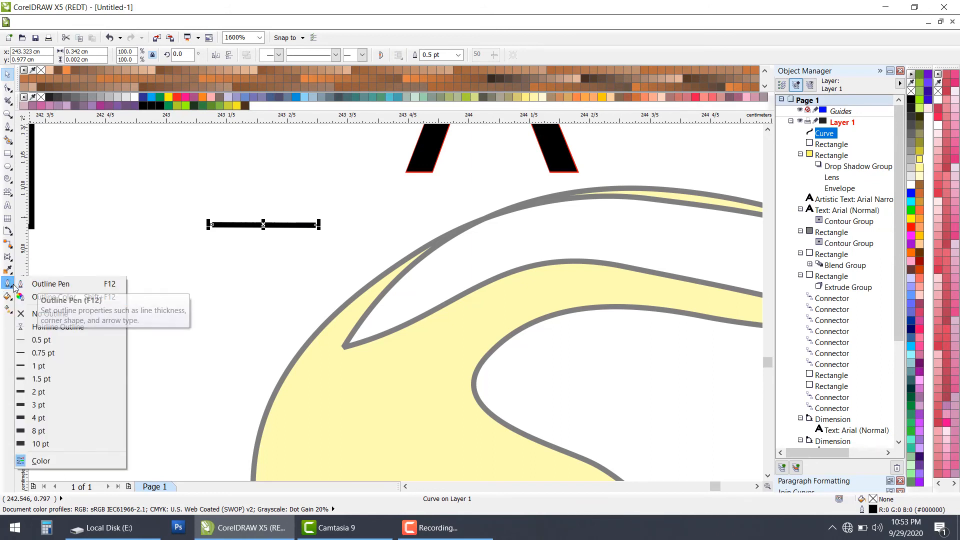
{"action": "left_click", "coordinate": [58, 443]}
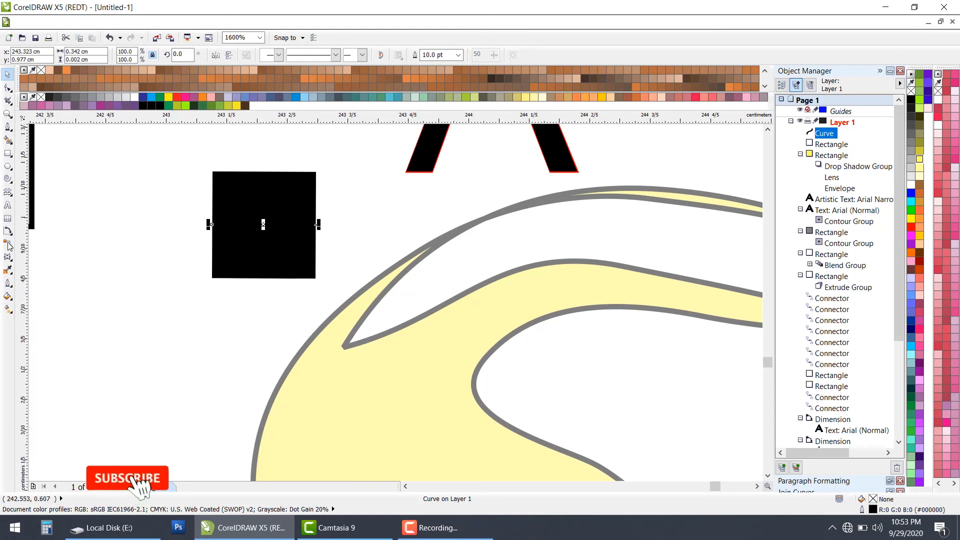
{"action": "left_click", "coordinate": [8, 295]}
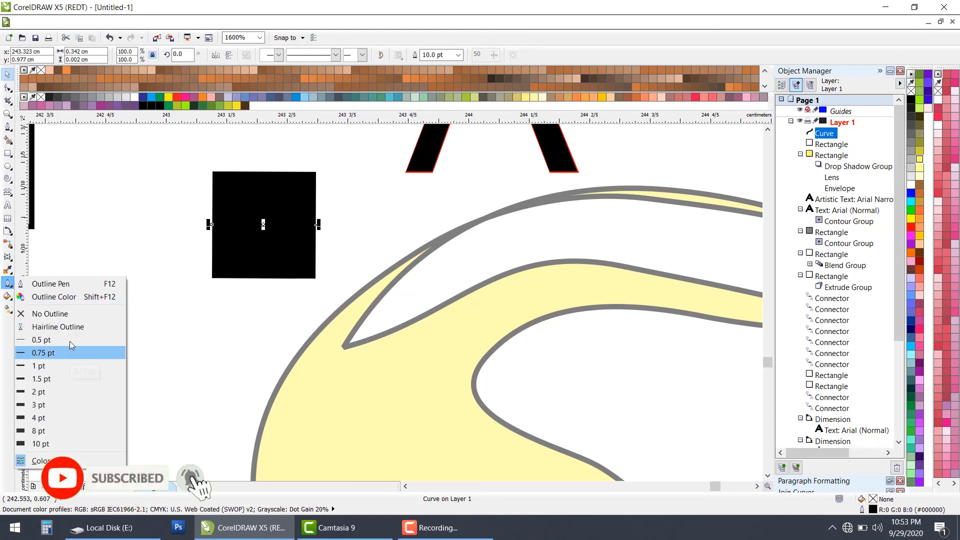
{"action": "left_click", "coordinate": [70, 341]}
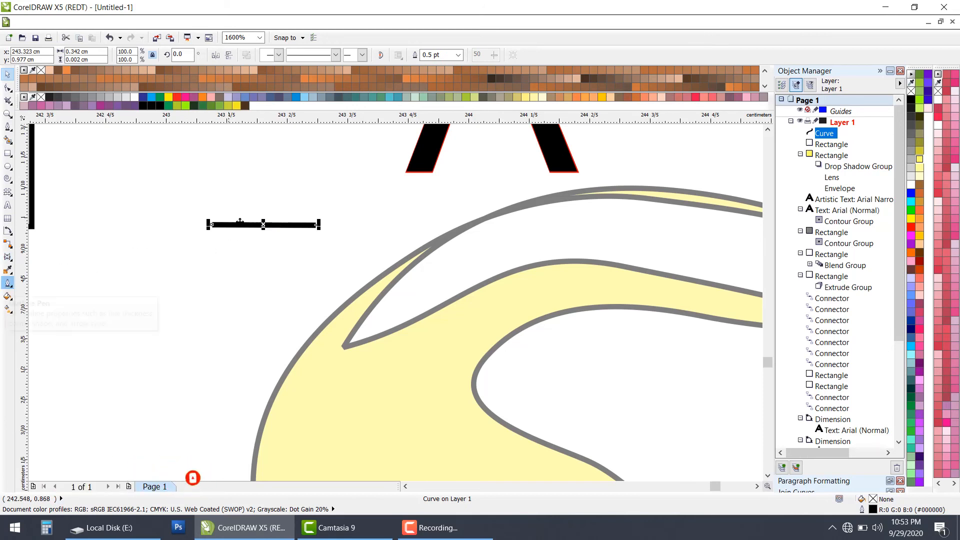
Step: Stretch the line upward to a height of about 0.11 cm and give its outline rounded corners with Outline Pen
{"action": "left_click_drag", "start_coordinate": [264, 220], "coordinate": [270, 188]}
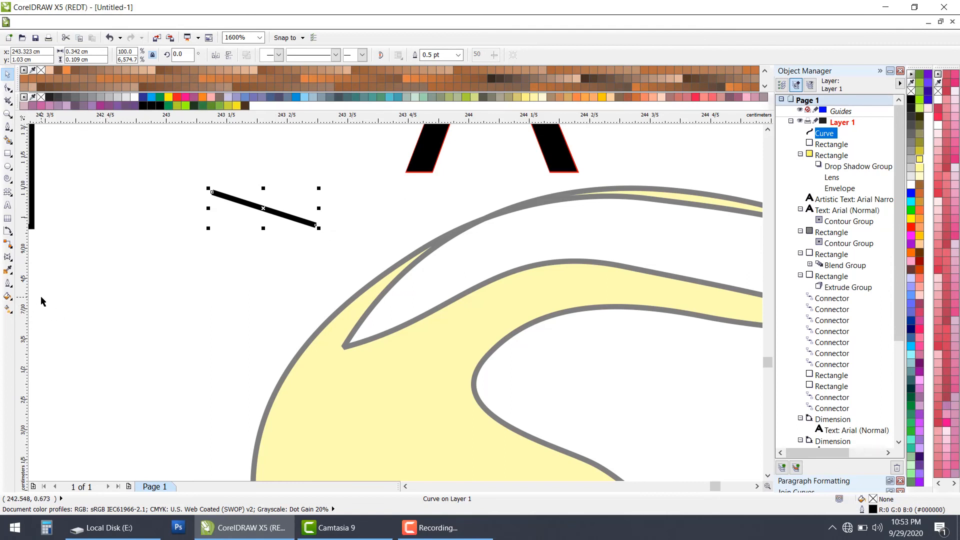
{"action": "left_click", "coordinate": [8, 283]}
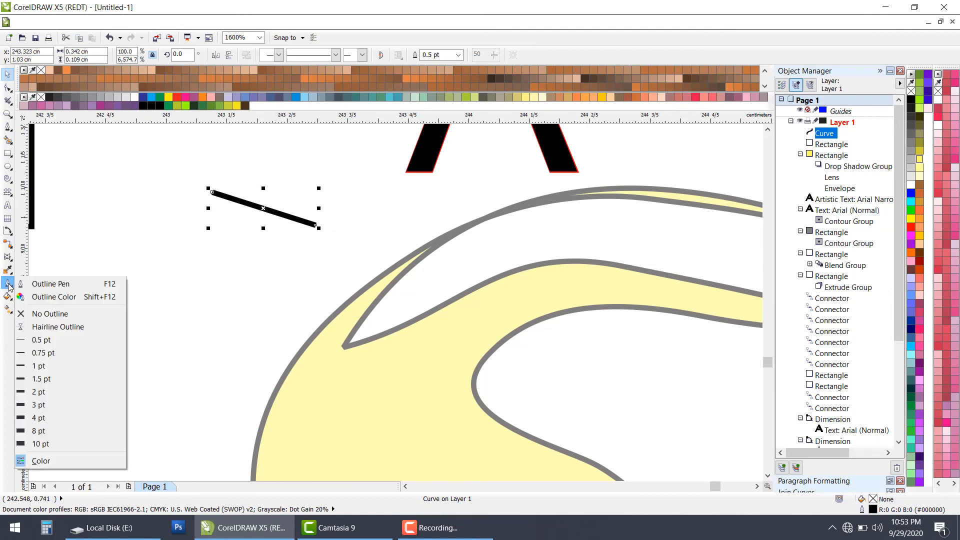
{"action": "left_click", "coordinate": [39, 284]}
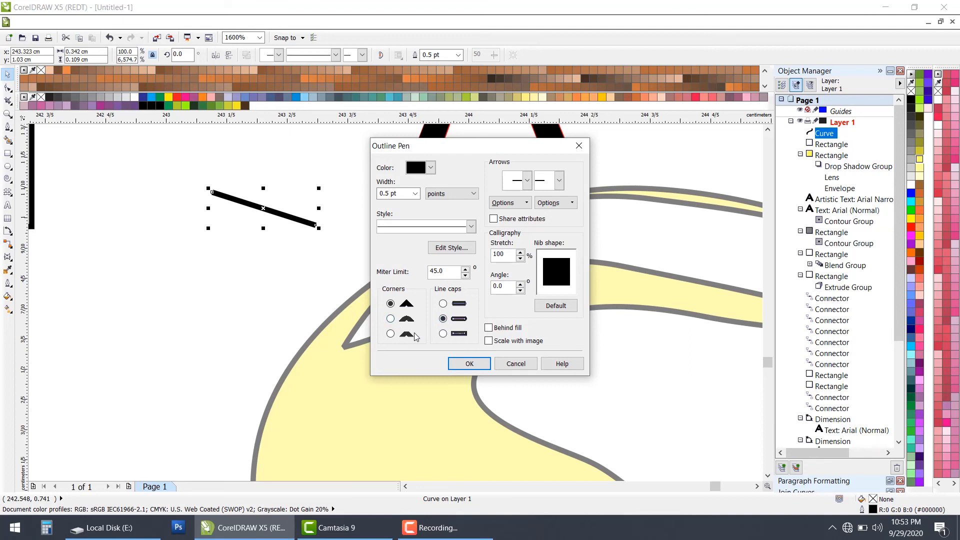
{"action": "left_click", "coordinate": [391, 319]}
{"action": "left_click", "coordinate": [469, 363]}
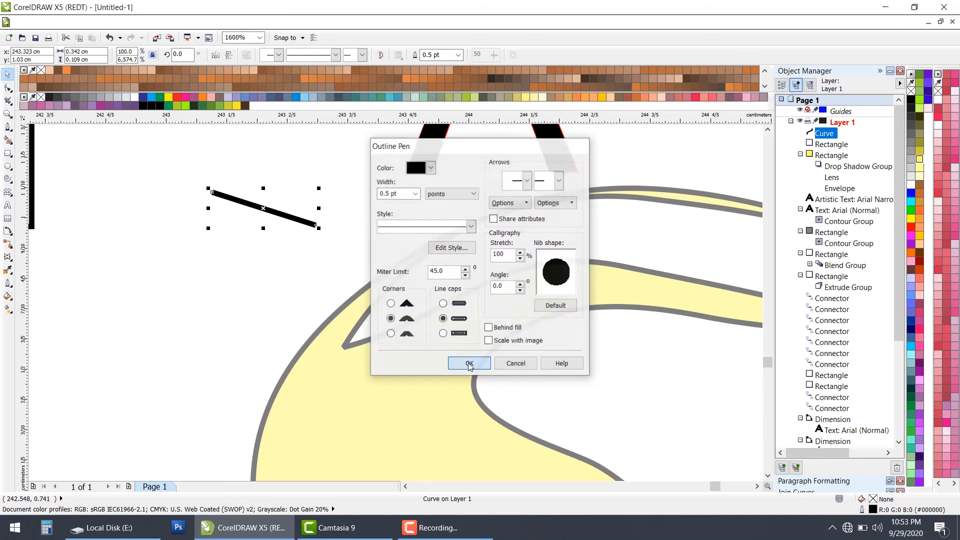
Step: Move the slanted line so its centre sits at about x 243.40 cm, y 0.91 cm
{"action": "scroll", "coordinate": [295, 239], "scroll_direction": "up", "scroll_amount": 2}
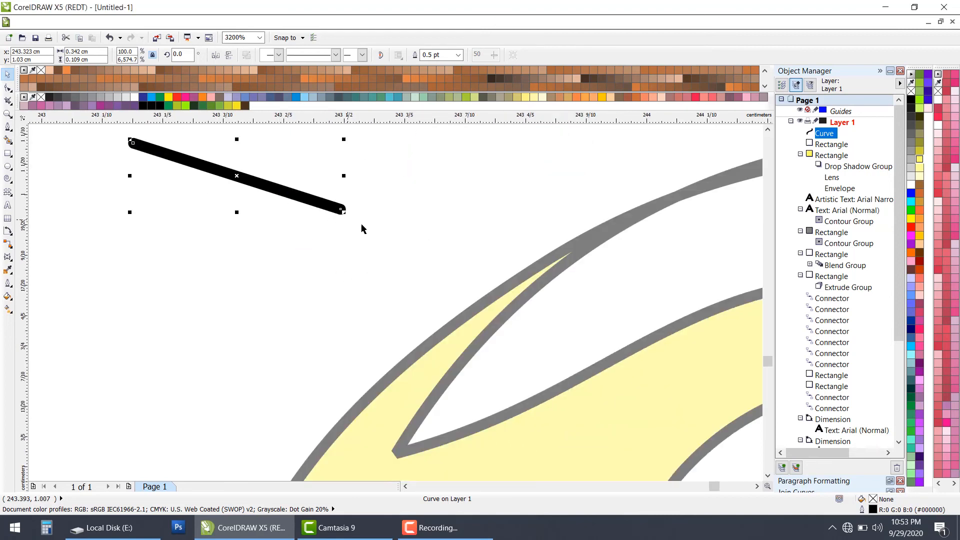
{"action": "left_click_drag", "start_coordinate": [342, 208], "coordinate": [390, 246]}
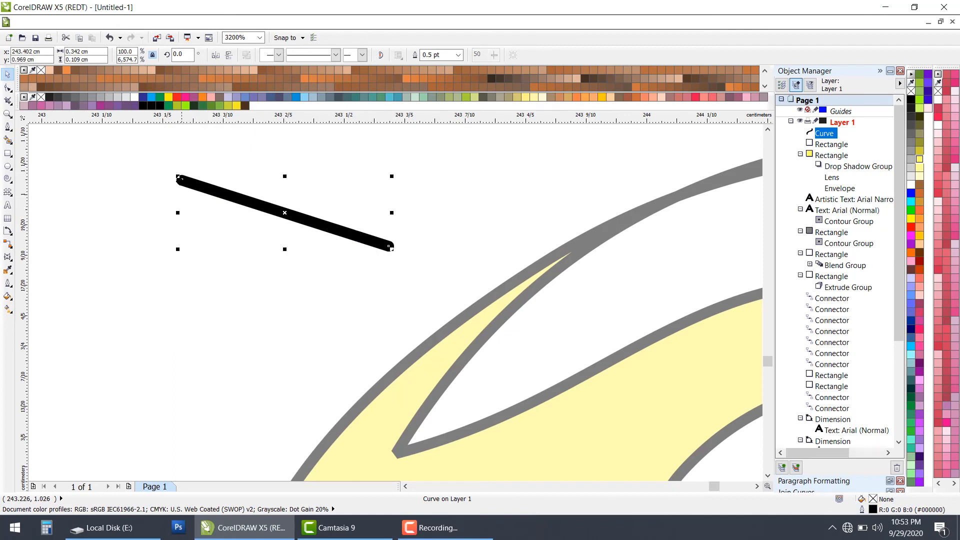
{"action": "left_click_drag", "start_coordinate": [181, 180], "coordinate": [178, 219]}
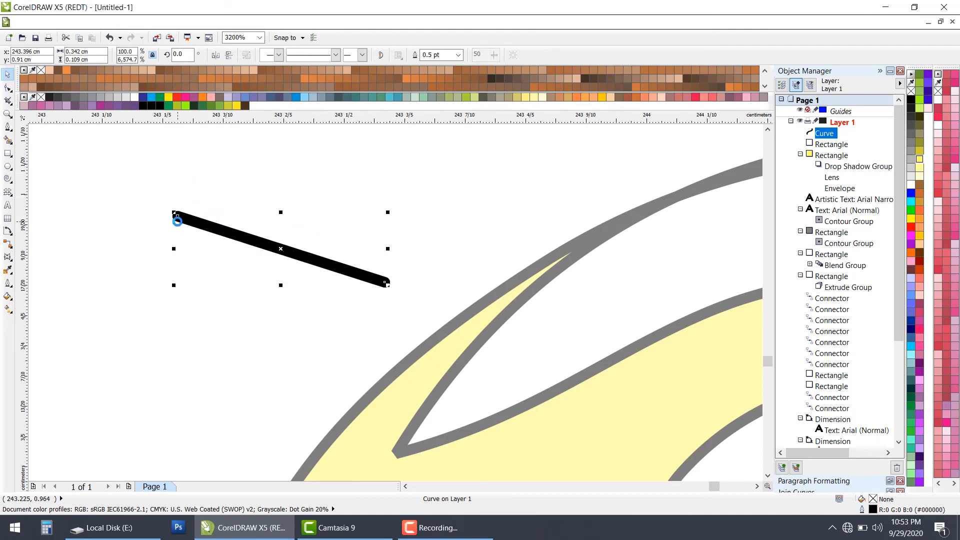
{"action": "left_click", "coordinate": [8, 298]}
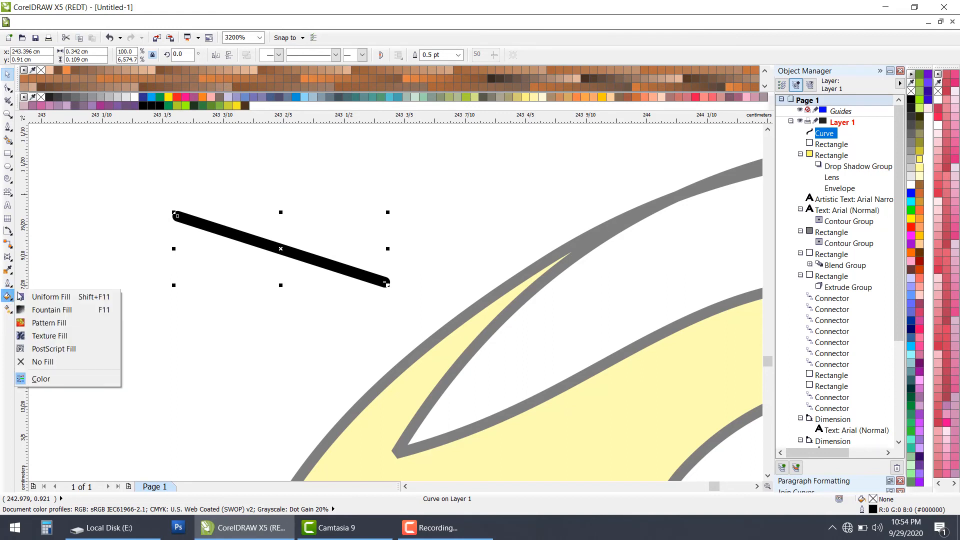
{"action": "left_click", "coordinate": [13, 152]}
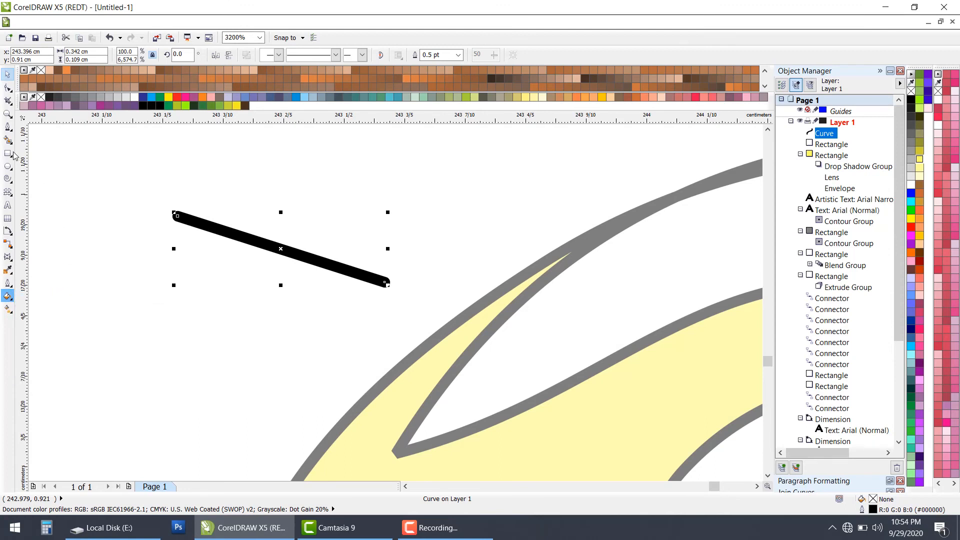
{"action": "left_click", "coordinate": [11, 142]}
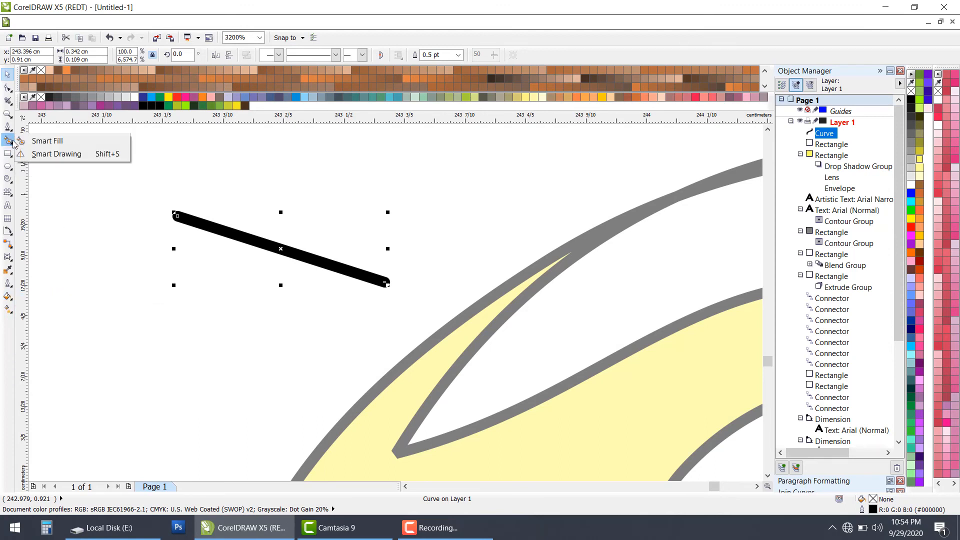
{"action": "left_click", "coordinate": [8, 296]}
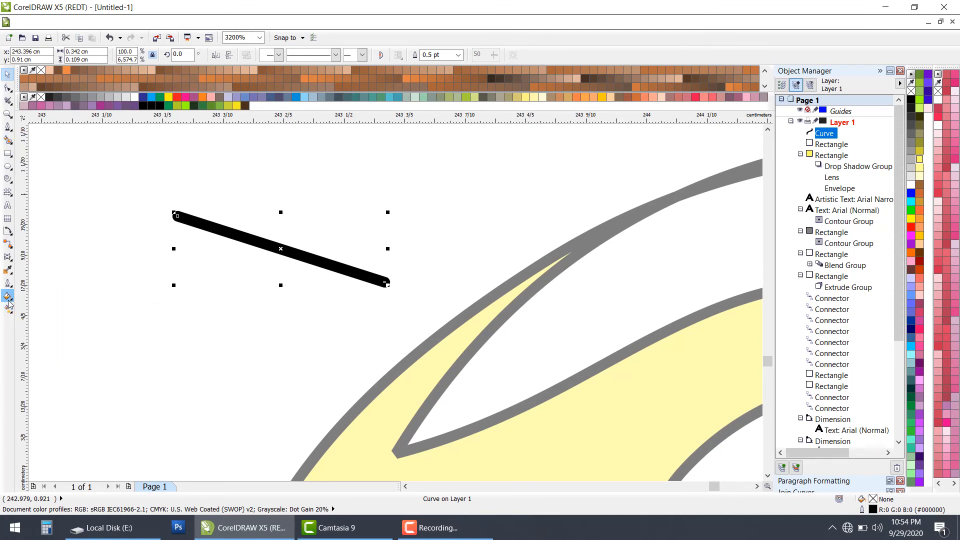
{"action": "scroll", "coordinate": [183, 314], "scroll_direction": "down", "scroll_amount": 2}
{"action": "scroll", "coordinate": [95, 289], "scroll_direction": "down", "scroll_amount": 1}
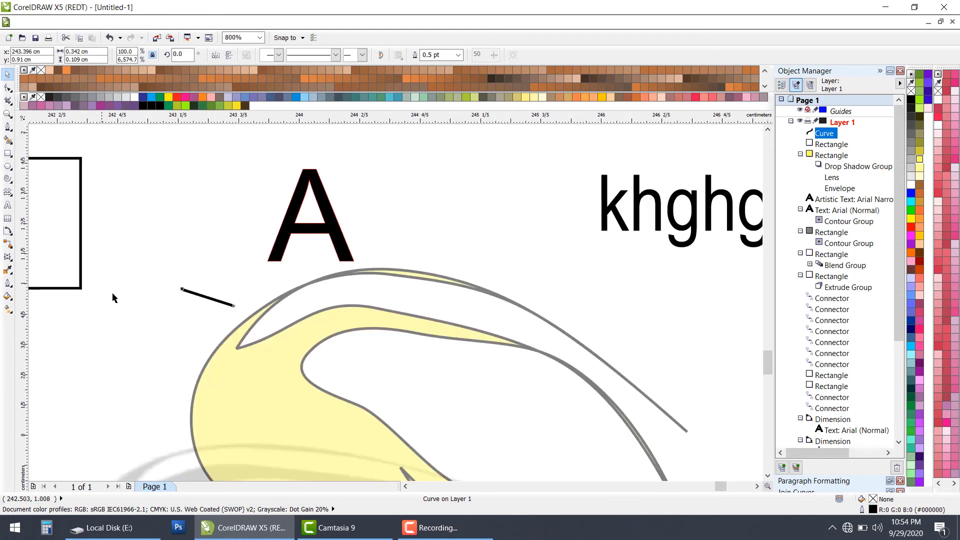
{"action": "scroll", "coordinate": [200, 369], "scroll_direction": "up", "scroll_amount": 2}
{"action": "scroll", "coordinate": [209, 372], "scroll_direction": "up", "scroll_amount": 1}
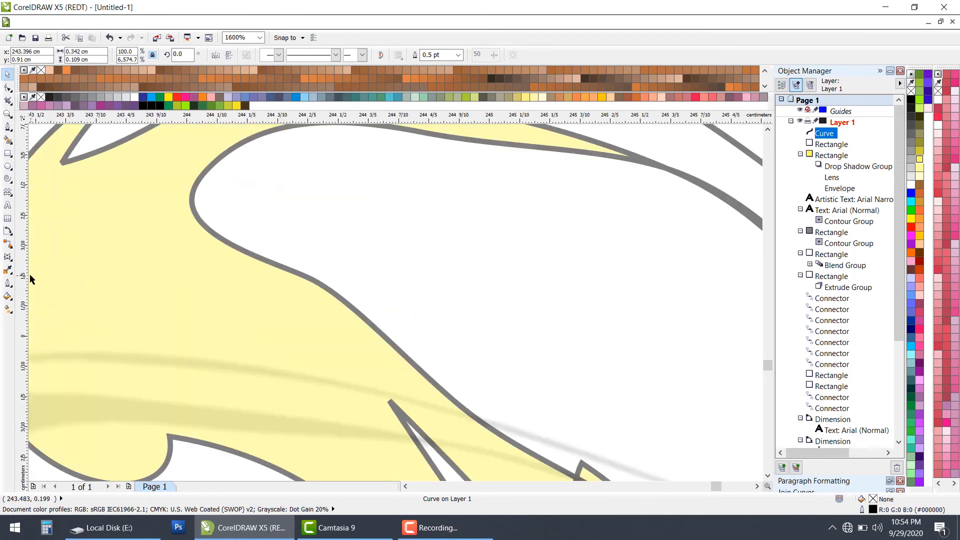
{"action": "left_click", "coordinate": [8, 296]}
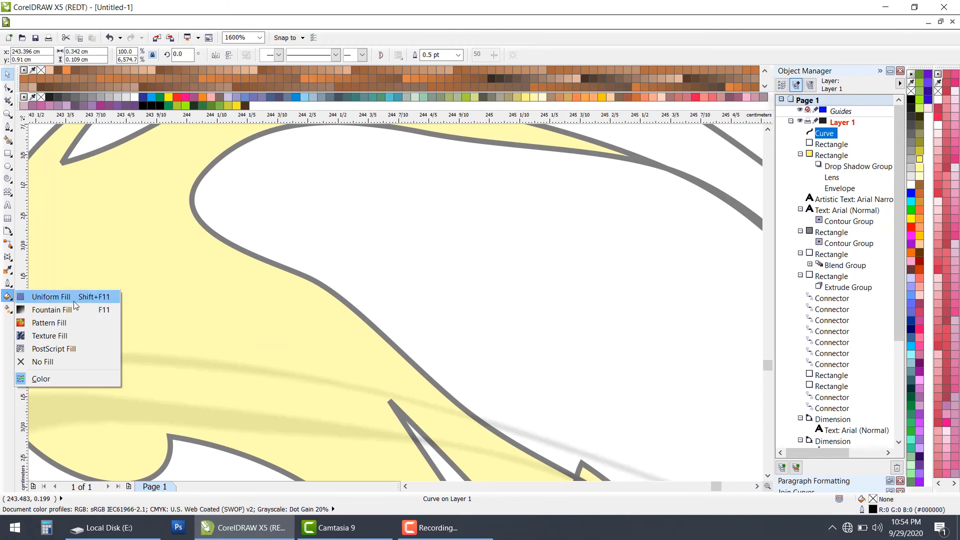
{"action": "left_click", "coordinate": [122, 246]}
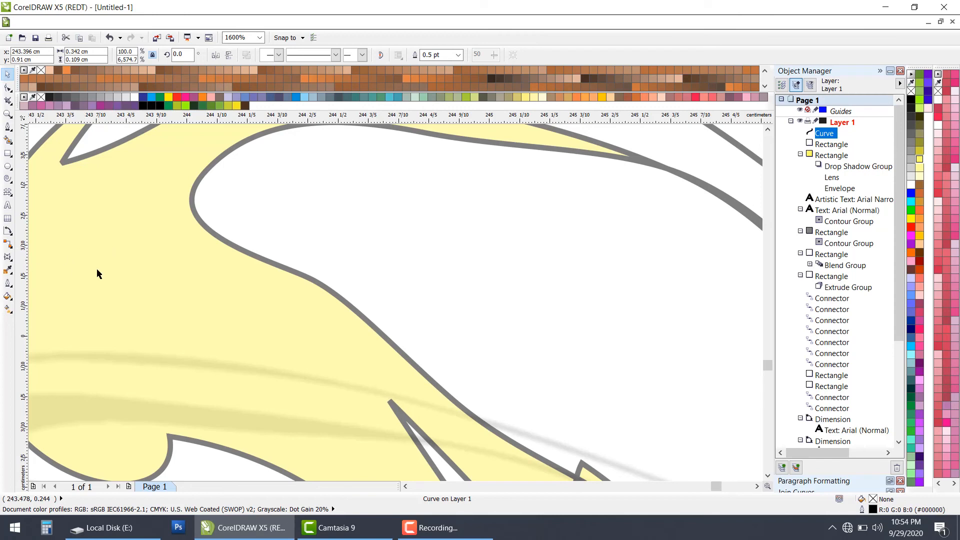
Step: Apply a conical two-color fountain fill from yellow to white to the swirled shape
{"action": "left_click", "coordinate": [127, 268]}
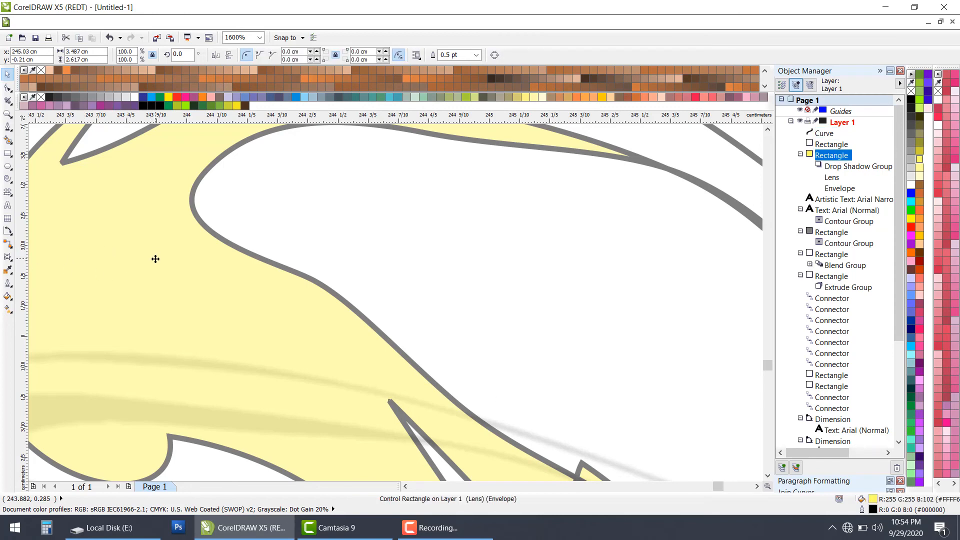
{"action": "scroll", "coordinate": [156, 260], "scroll_direction": "down", "scroll_amount": 2}
{"action": "scroll", "coordinate": [147, 268], "scroll_direction": "up", "scroll_amount": 1}
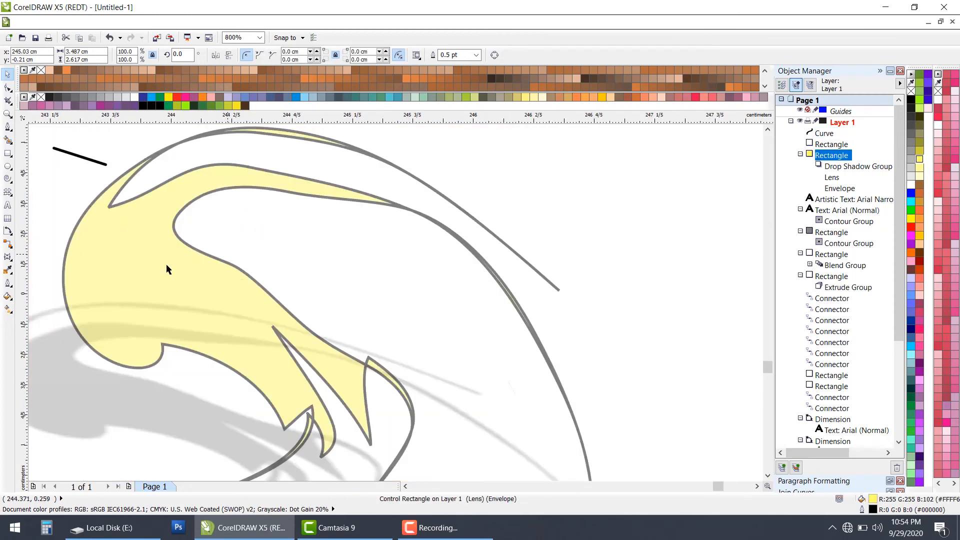
{"action": "left_click", "coordinate": [11, 303]}
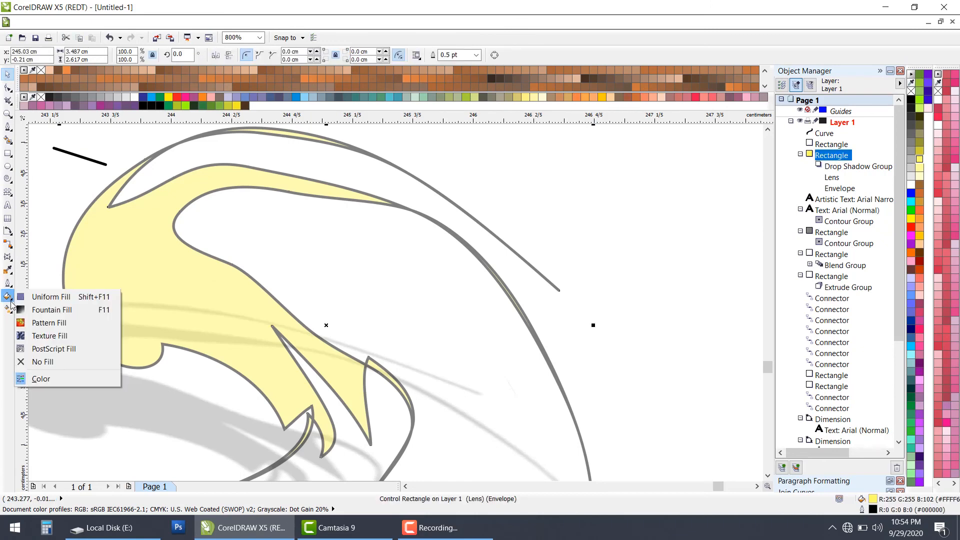
{"action": "left_click", "coordinate": [50, 310]}
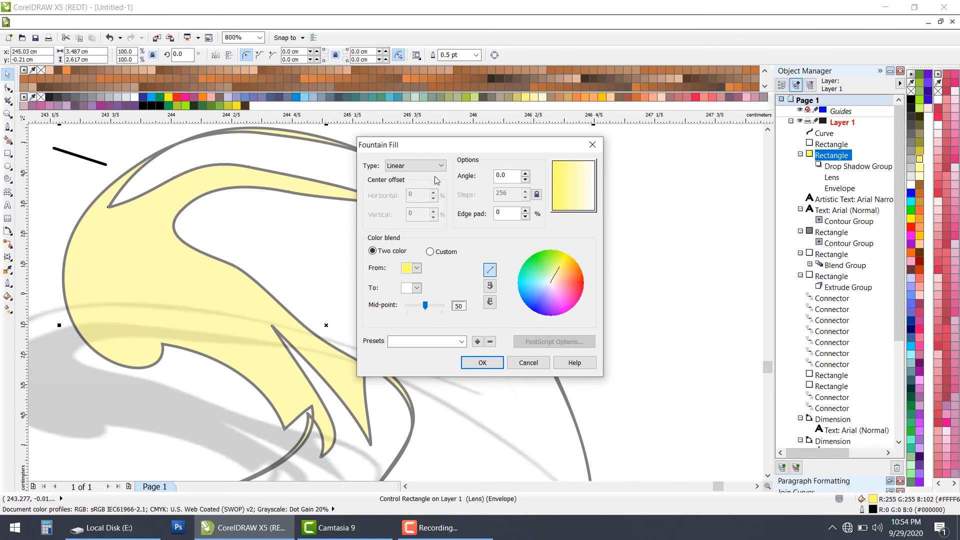
{"action": "left_click", "coordinate": [441, 166]}
{"action": "left_click", "coordinate": [405, 187]}
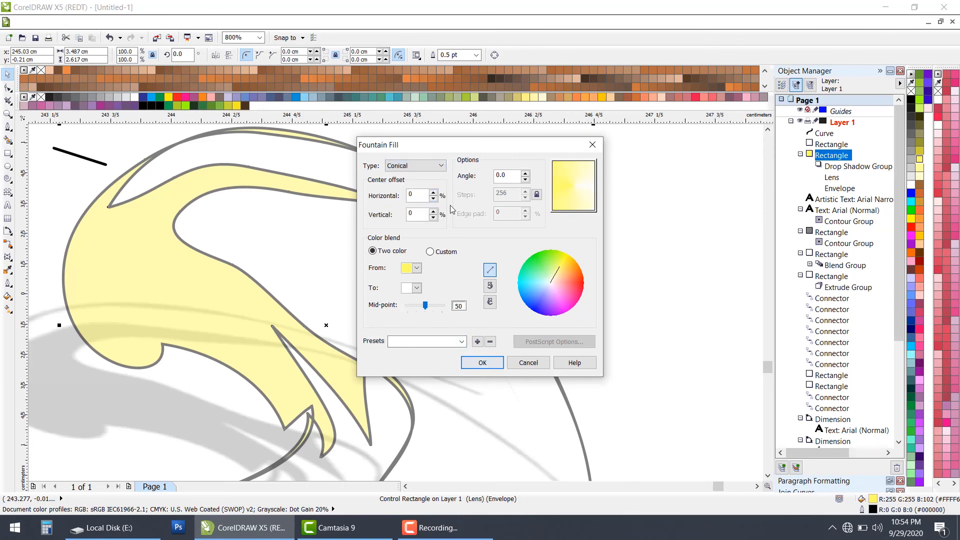
{"action": "left_click", "coordinate": [479, 361]}
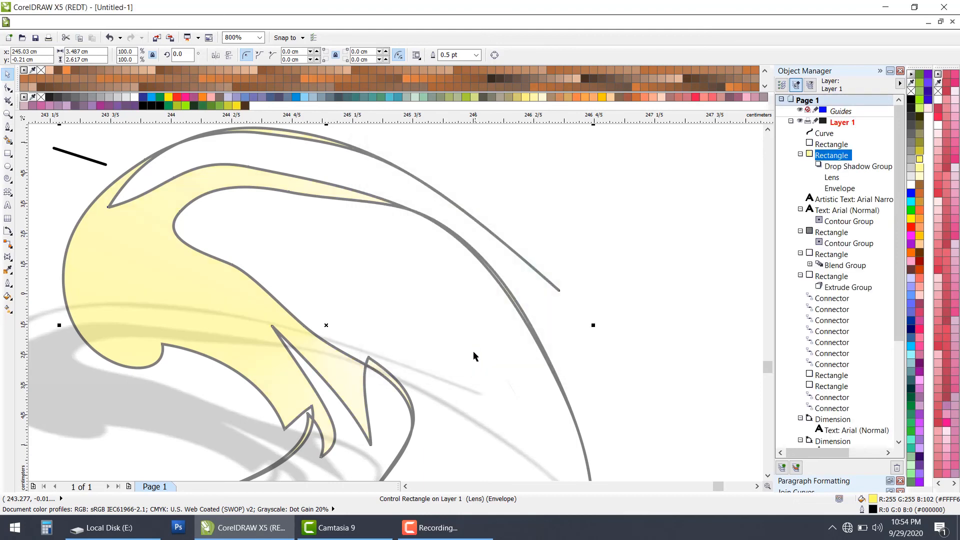
Step: Apply a square two-color fountain fill from dark brown to cyan to the swirled shape
{"action": "scroll", "coordinate": [428, 314], "scroll_direction": "down", "scroll_amount": 1}
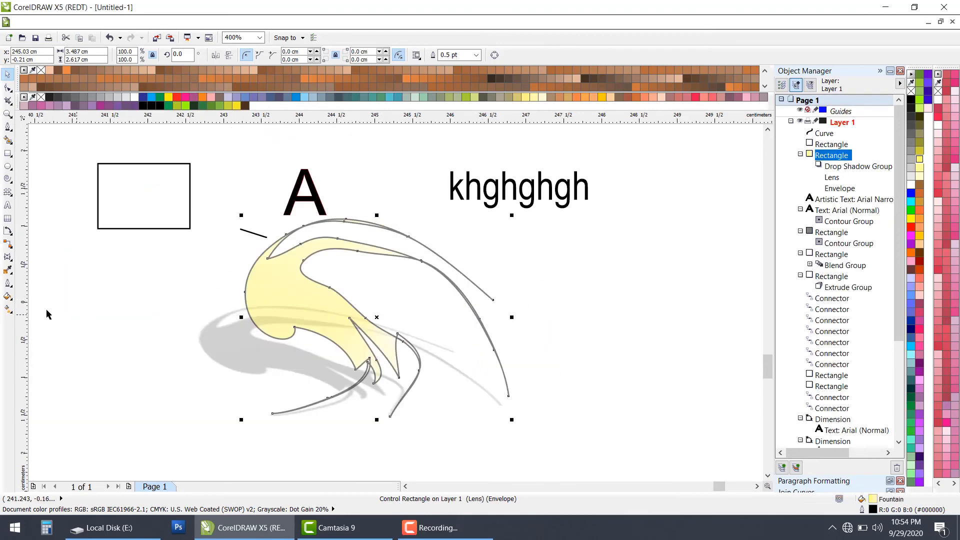
{"action": "left_click", "coordinate": [8, 296]}
{"action": "left_click", "coordinate": [50, 309]}
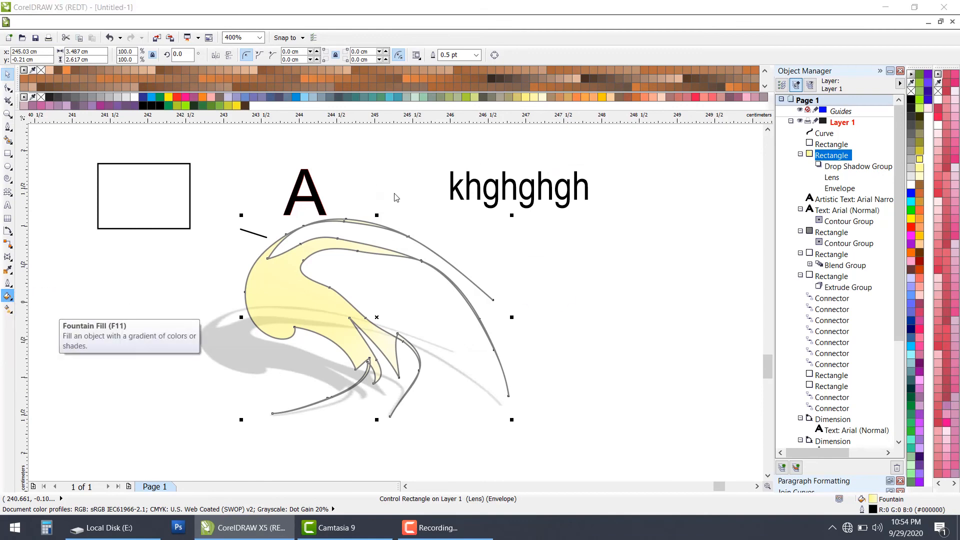
{"action": "left_click", "coordinate": [440, 165]}
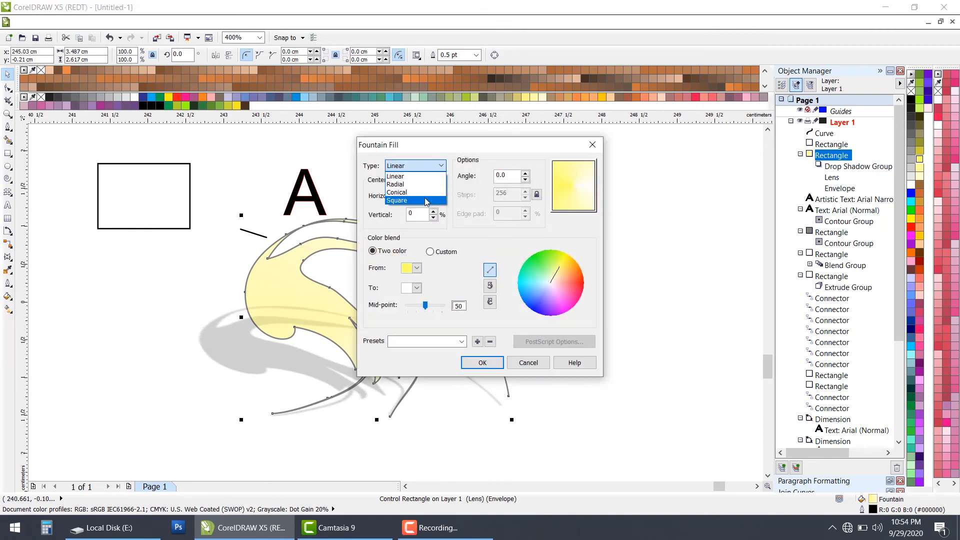
{"action": "left_click", "coordinate": [427, 198]}
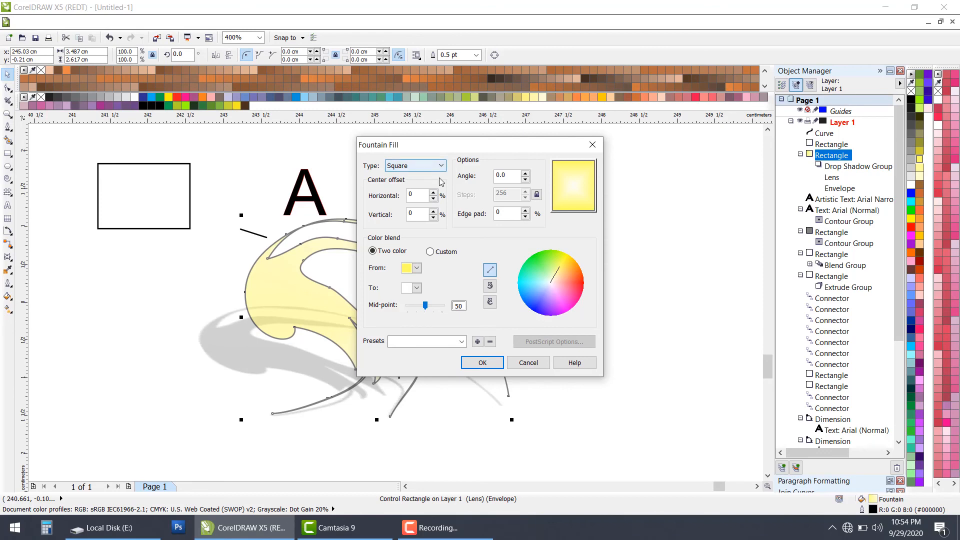
{"action": "left_click", "coordinate": [417, 268]}
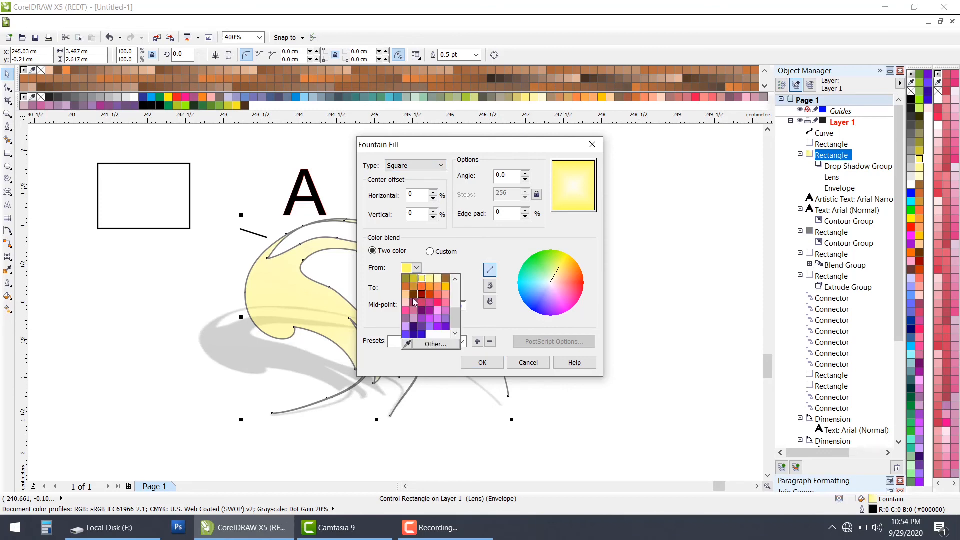
{"action": "left_click", "coordinate": [413, 295]}
{"action": "left_click", "coordinate": [417, 288]}
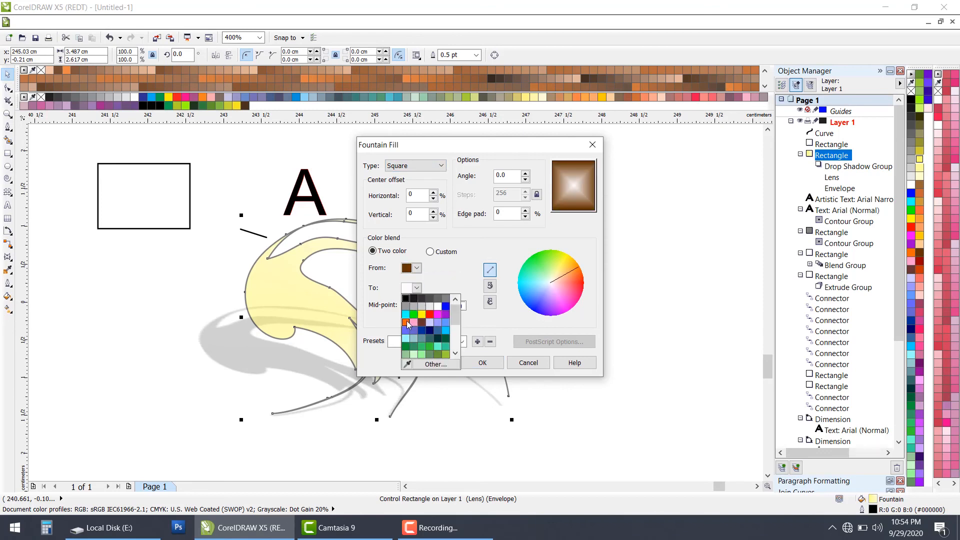
{"action": "left_click", "coordinate": [414, 324]}
{"action": "left_click", "coordinate": [482, 363]}
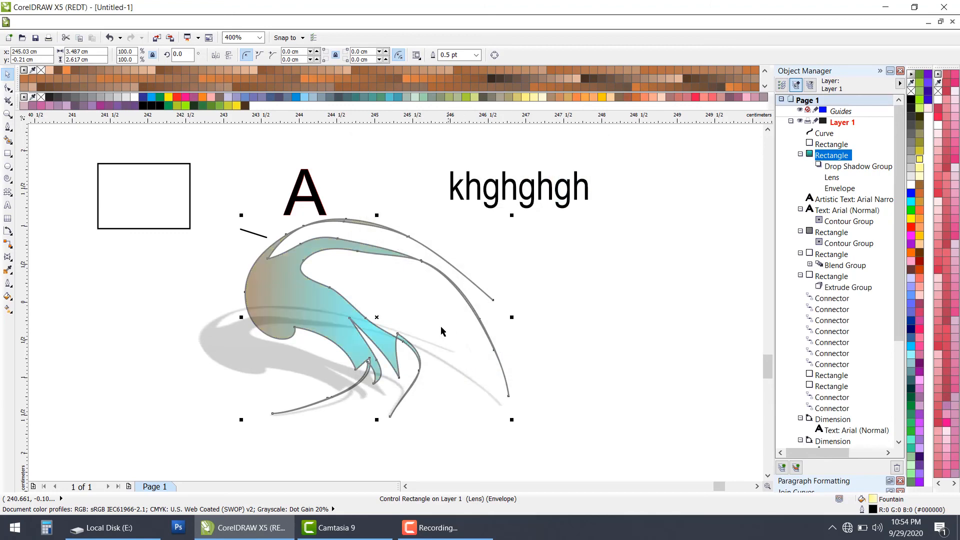
Step: Try the Aerial clouds texture fill from the Samples library on the swirled shape, and undo it
{"action": "left_click", "coordinate": [317, 291]}
{"action": "scroll", "coordinate": [318, 292], "scroll_direction": "up", "scroll_amount": 1}
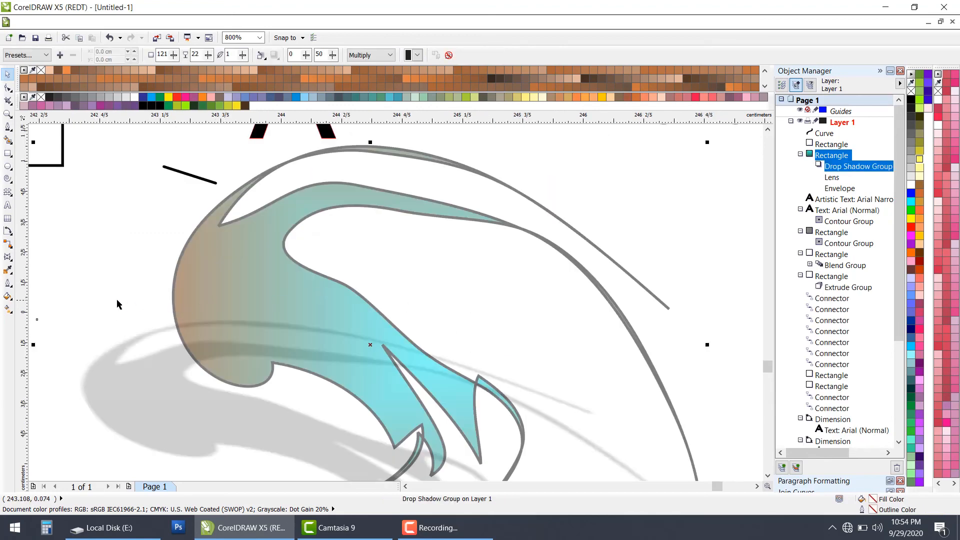
{"action": "left_click", "coordinate": [11, 300]}
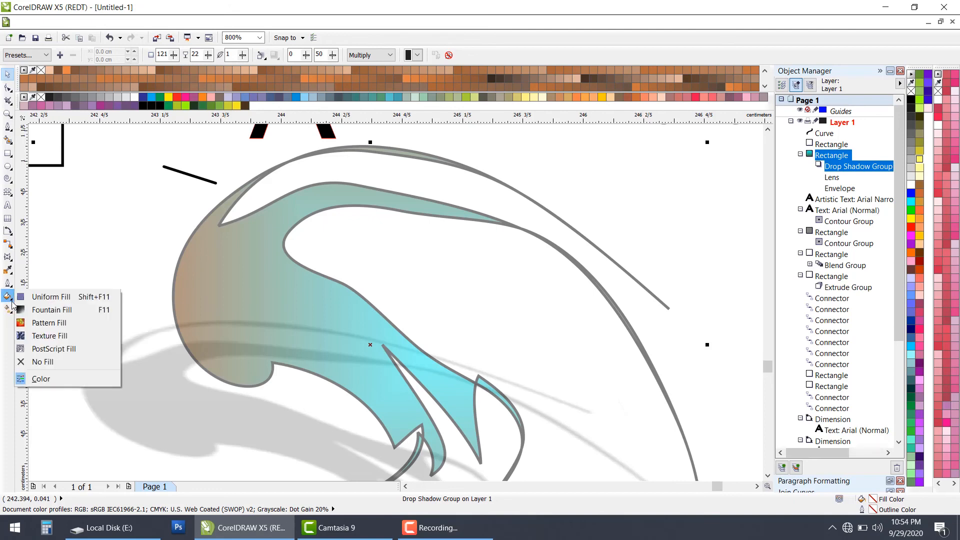
{"action": "left_click", "coordinate": [10, 310]}
{"action": "left_click", "coordinate": [13, 299]}
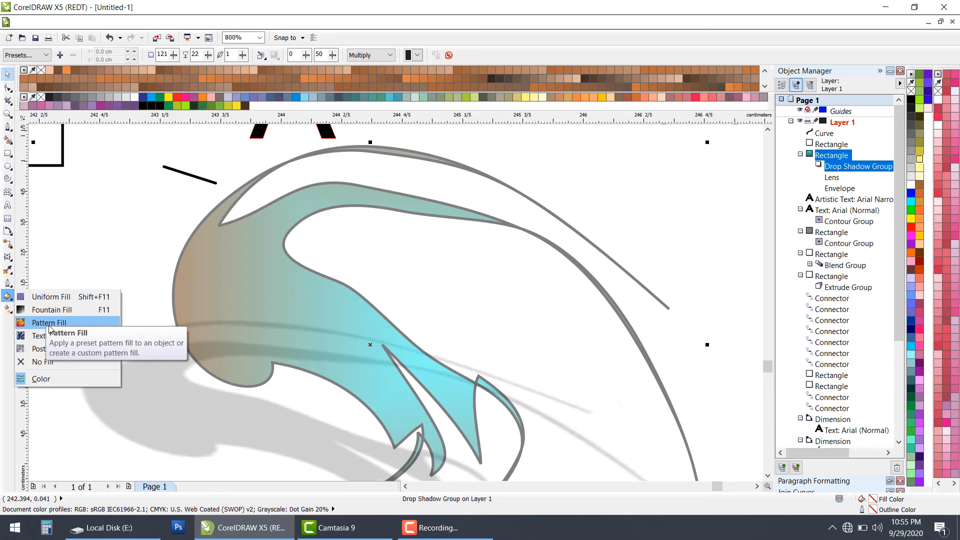
{"action": "left_click", "coordinate": [7, 313]}
{"action": "left_click", "coordinate": [9, 297]}
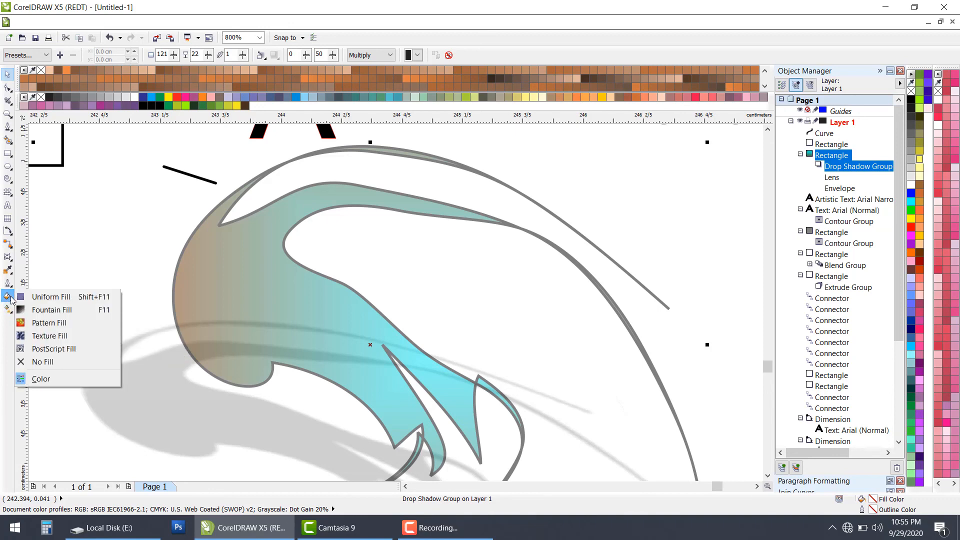
{"action": "left_click", "coordinate": [55, 336]}
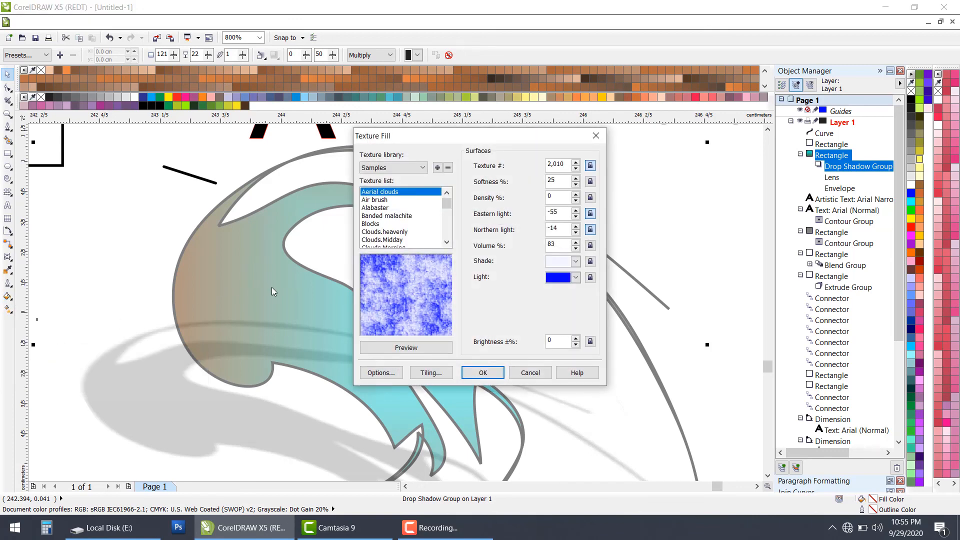
{"action": "left_click", "coordinate": [483, 373]}
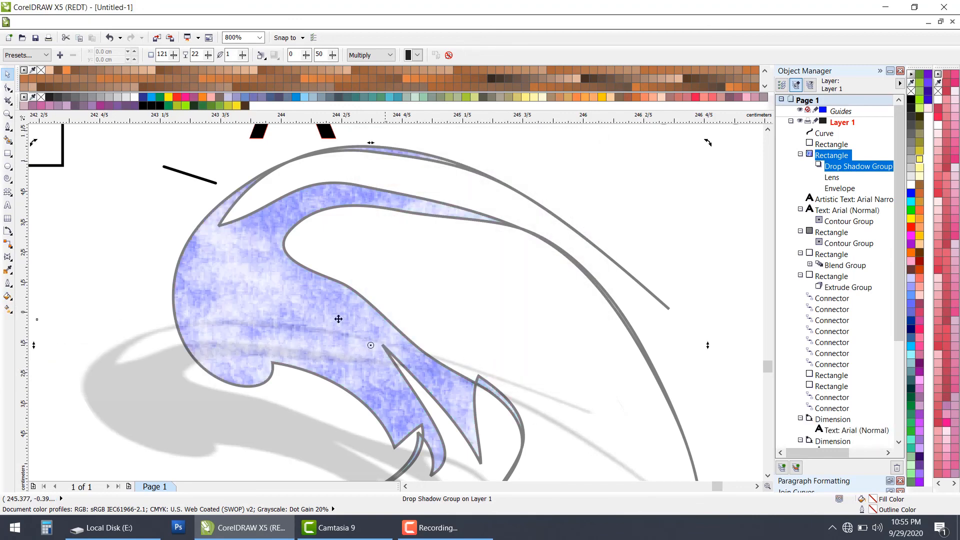
{"action": "left_click", "coordinate": [285, 318]}
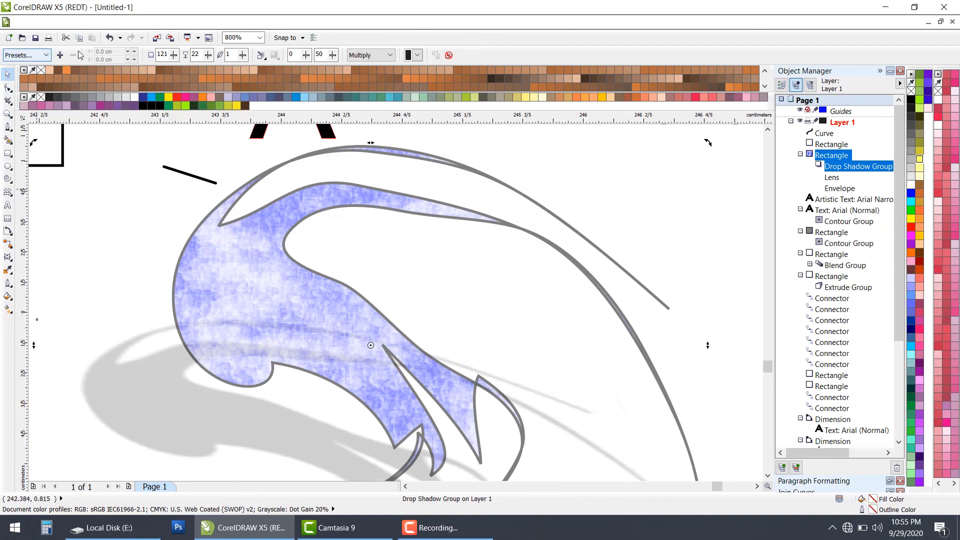
{"action": "left_click", "coordinate": [107, 38]}
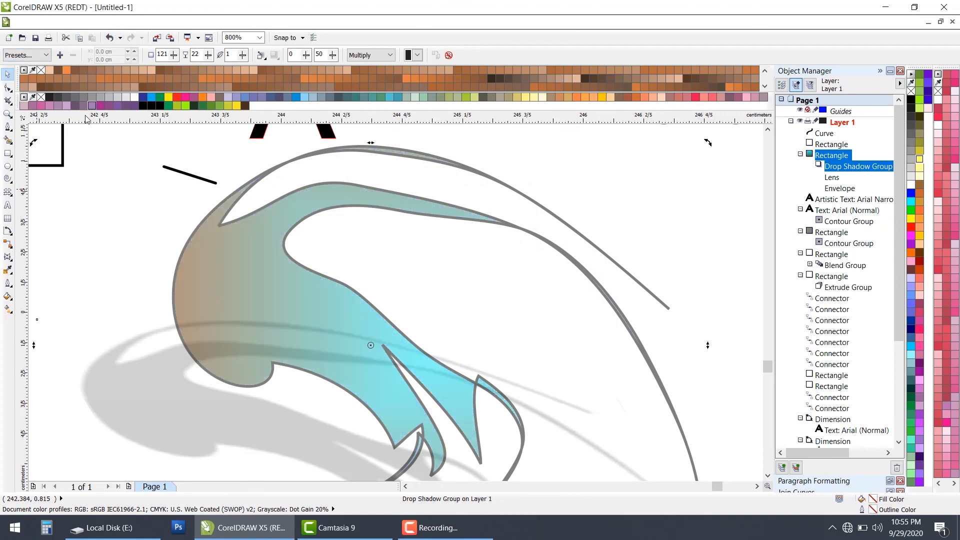
Step: Redirect the swirled shape's square gradient with the Interactive Fill tool, from its lower edge upward at an angle of about 66 degrees
{"action": "left_click", "coordinate": [7, 310]}
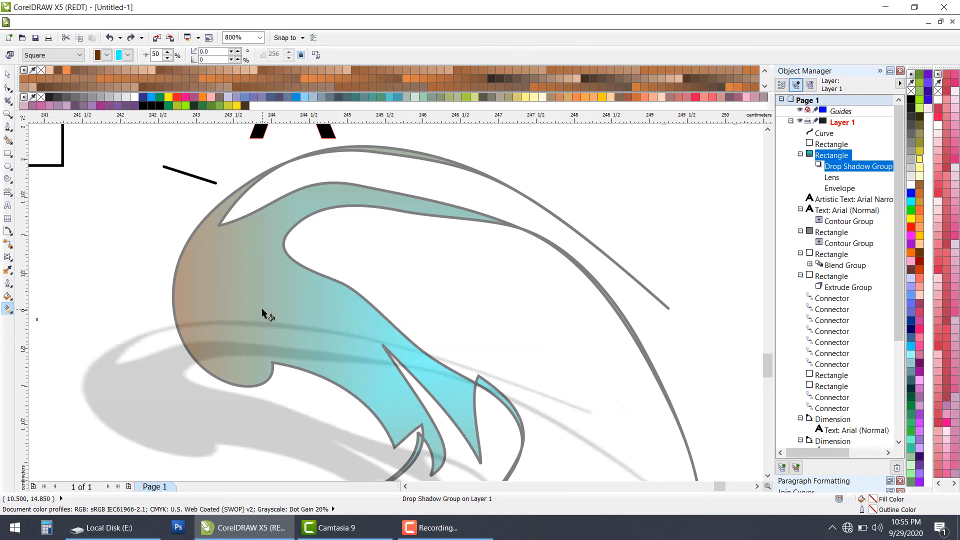
{"action": "scroll", "coordinate": [262, 310], "scroll_direction": "down", "scroll_amount": 1}
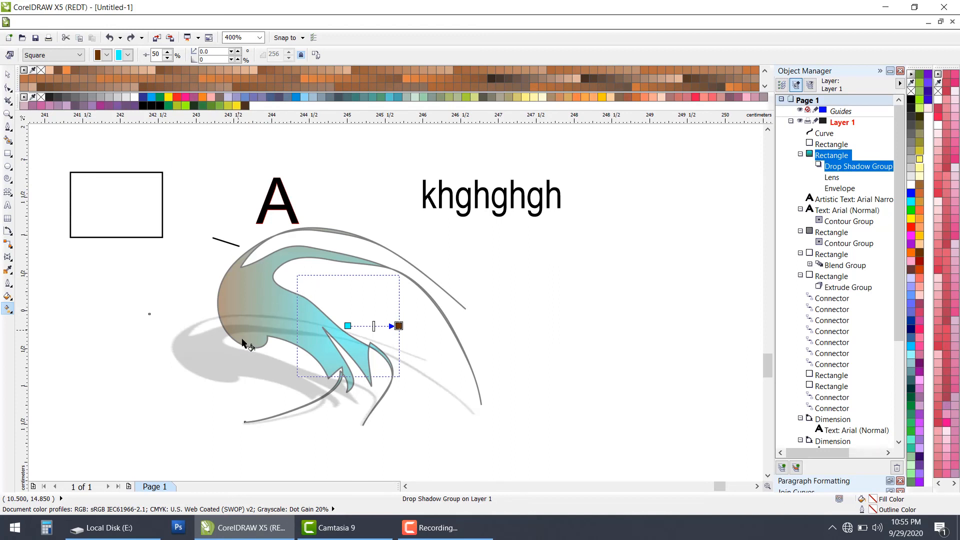
{"action": "left_click_drag", "start_coordinate": [245, 356], "coordinate": [288, 251]}
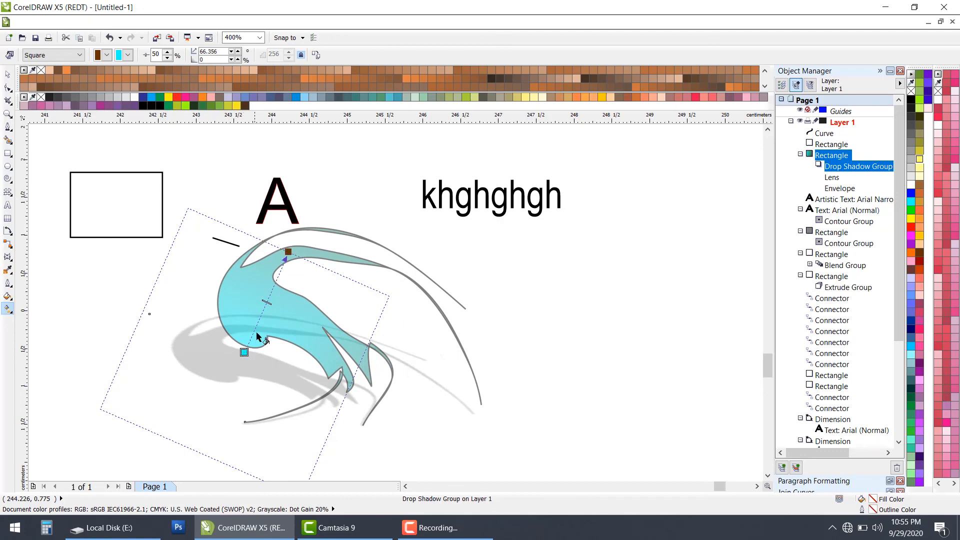
Step: Add three intermediate color nodes along the gradient and move its brown end to give an angle of about 84 degrees
{"action": "double_click", "coordinate": [254, 330]}
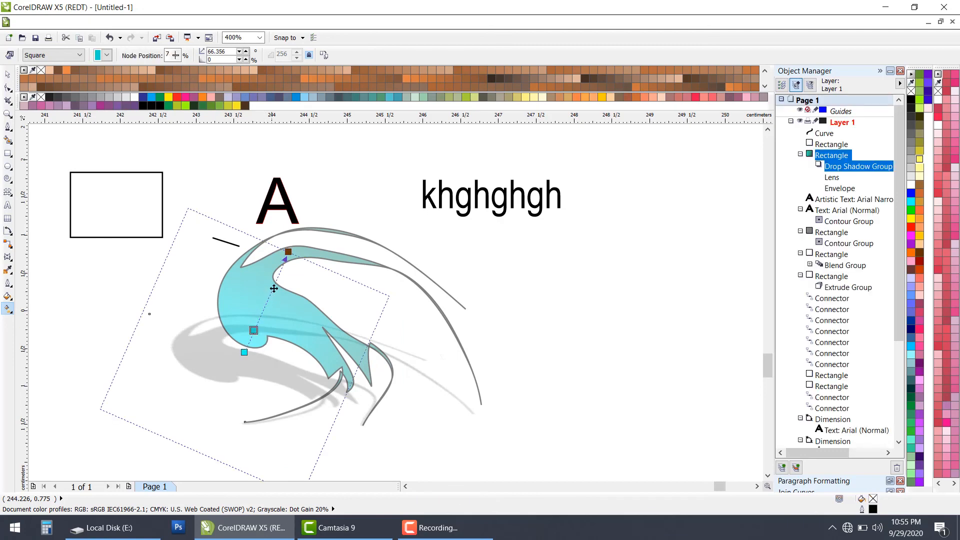
{"action": "double_click", "coordinate": [273, 288]}
{"action": "double_click", "coordinate": [265, 305]}
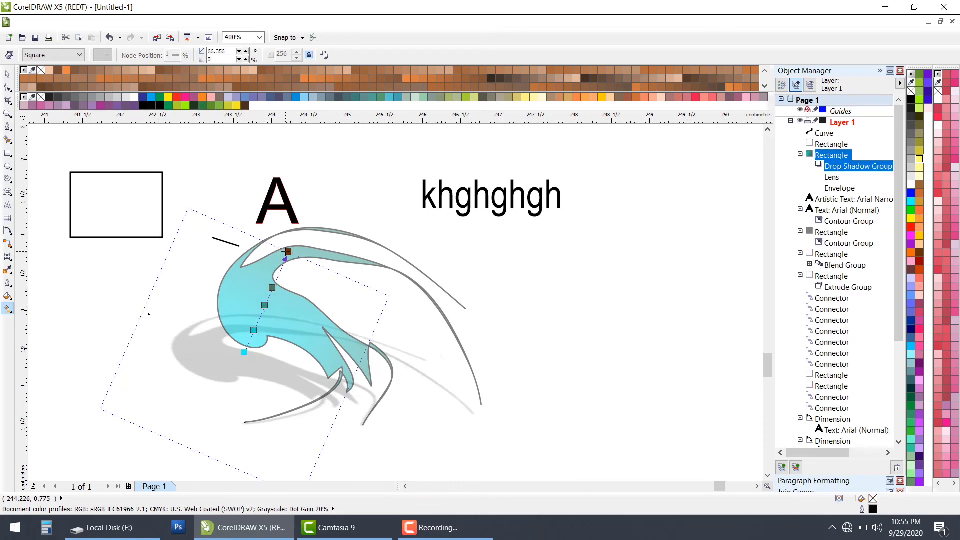
{"action": "left_click_drag", "start_coordinate": [287, 253], "coordinate": [252, 280]}
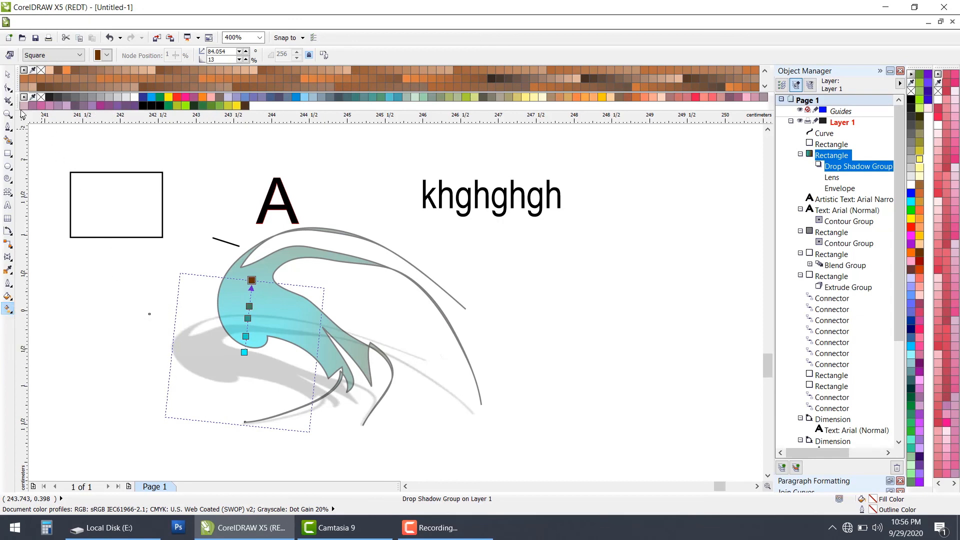
{"action": "left_click", "coordinate": [7, 76]}
{"action": "left_click", "coordinate": [555, 256]}
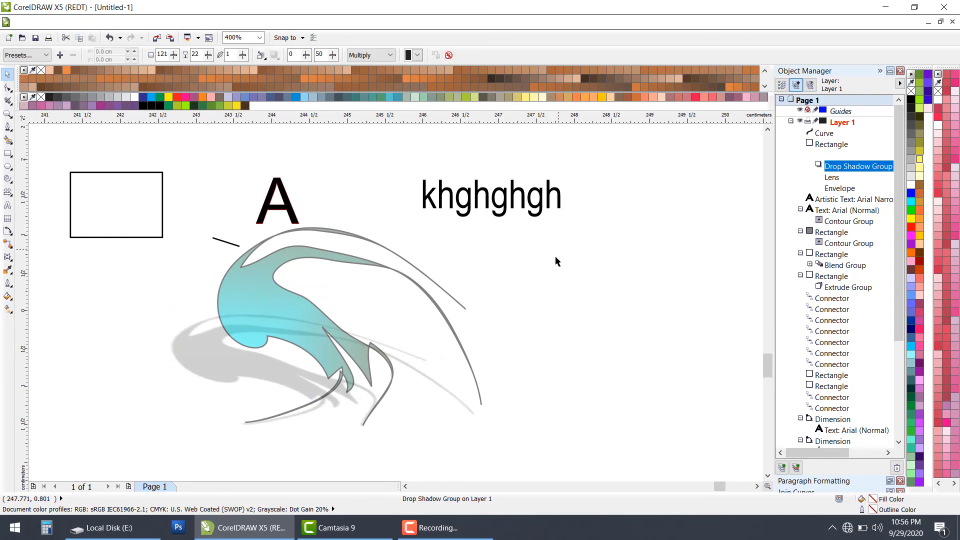
Step: Delete all objects from the drawing, leaving only the blank A4 page in view
{"action": "scroll", "coordinate": [555, 265], "scroll_direction": "down", "scroll_amount": 2}
{"action": "scroll", "coordinate": [559, 275], "scroll_direction": "down", "scroll_amount": 3}
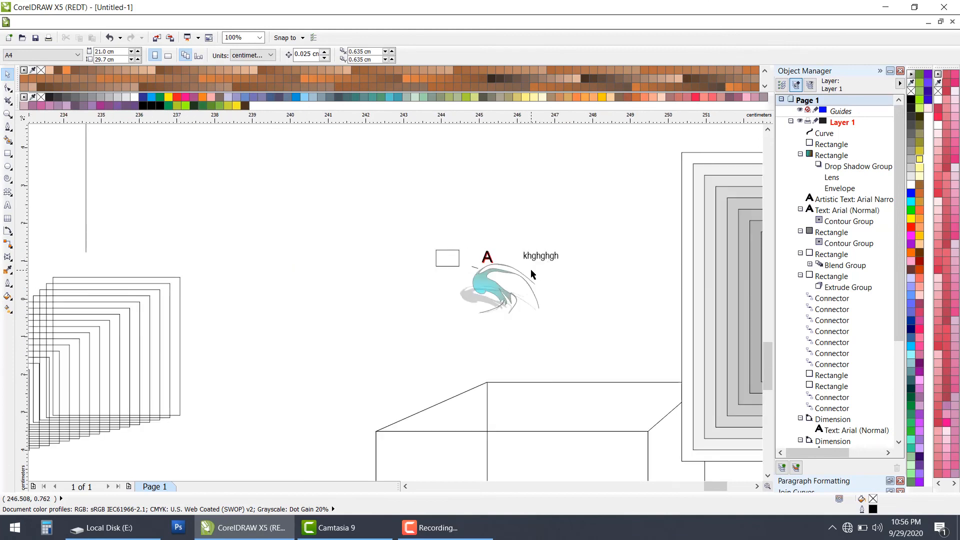
{"action": "scroll", "coordinate": [349, 259], "scroll_direction": "down", "scroll_amount": 2}
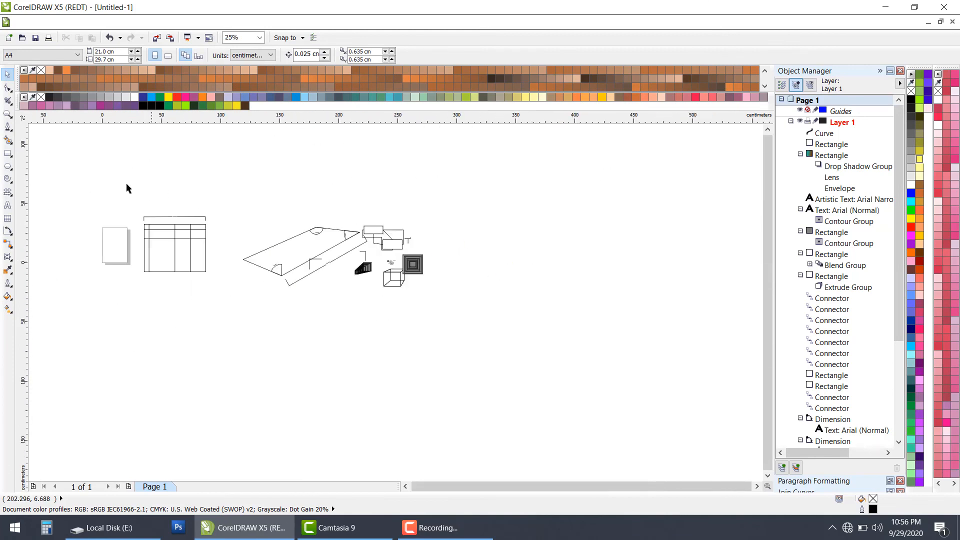
{"action": "key", "text": "ctrl+a"}
{"action": "key", "text": "Delete"}
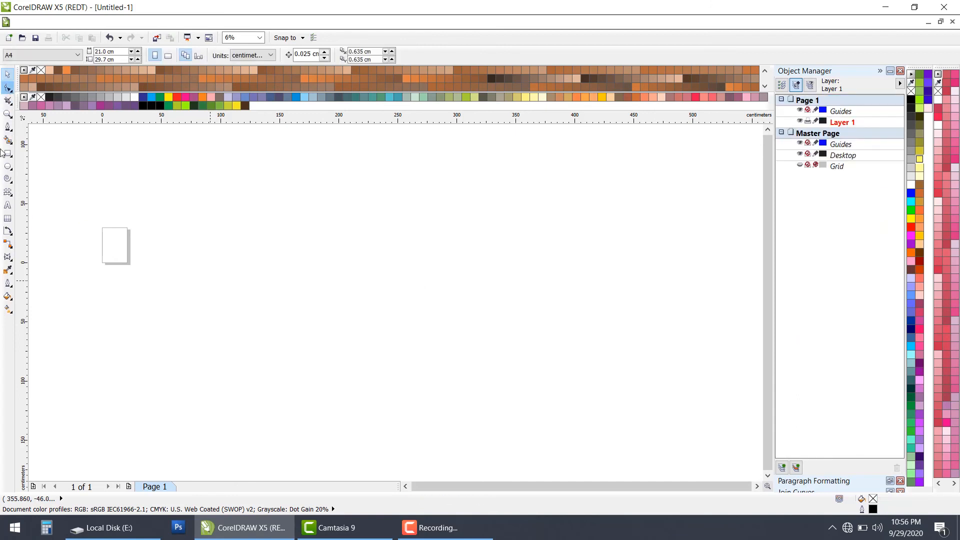
{"action": "scroll", "coordinate": [167, 298], "scroll_direction": "up", "scroll_amount": 1}
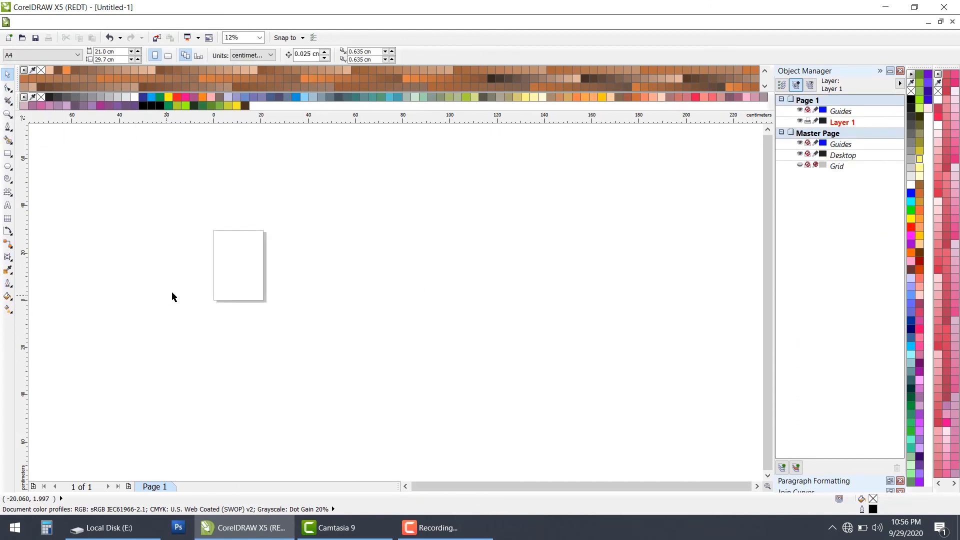
{"action": "scroll", "coordinate": [189, 286], "scroll_direction": "up", "scroll_amount": 1}
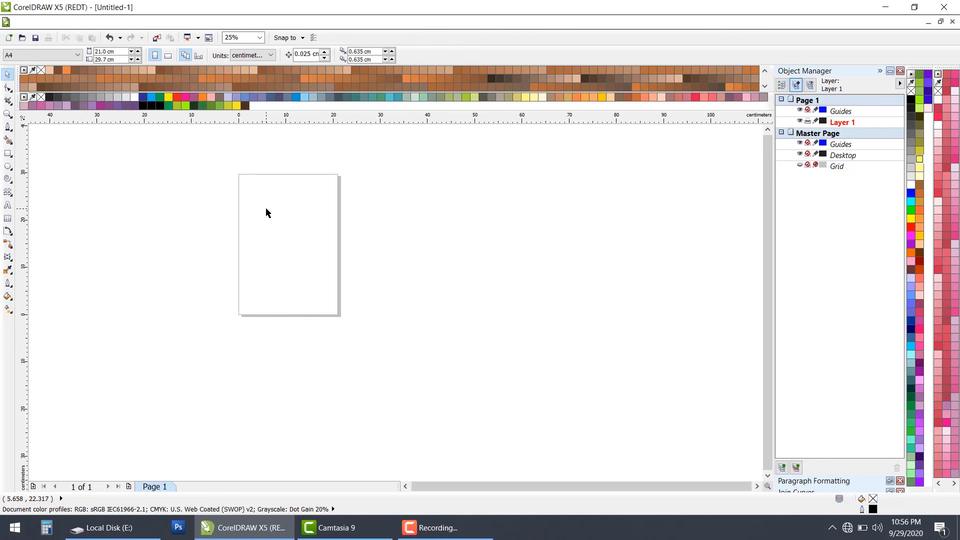